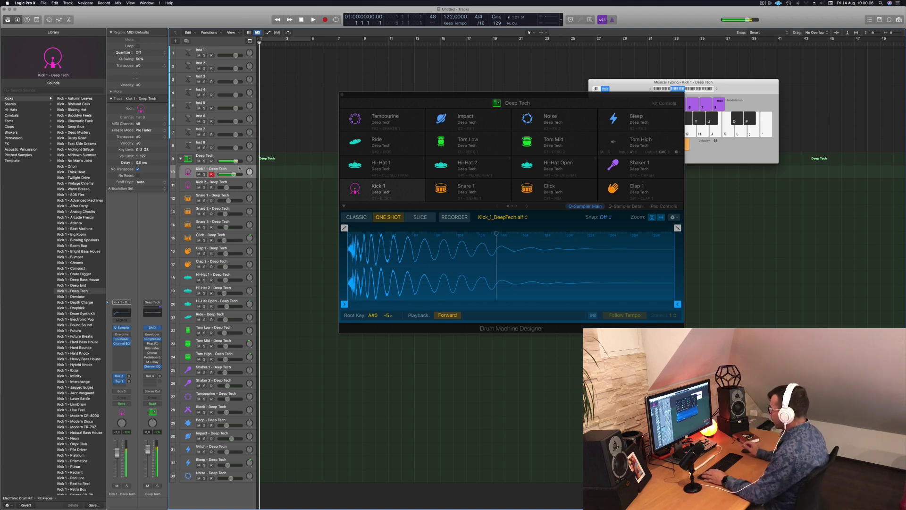
# Record a one-bar pattern of four kick hits on the Kick 1 track and open the region in the Piano Roll
pyautogui.press('r')
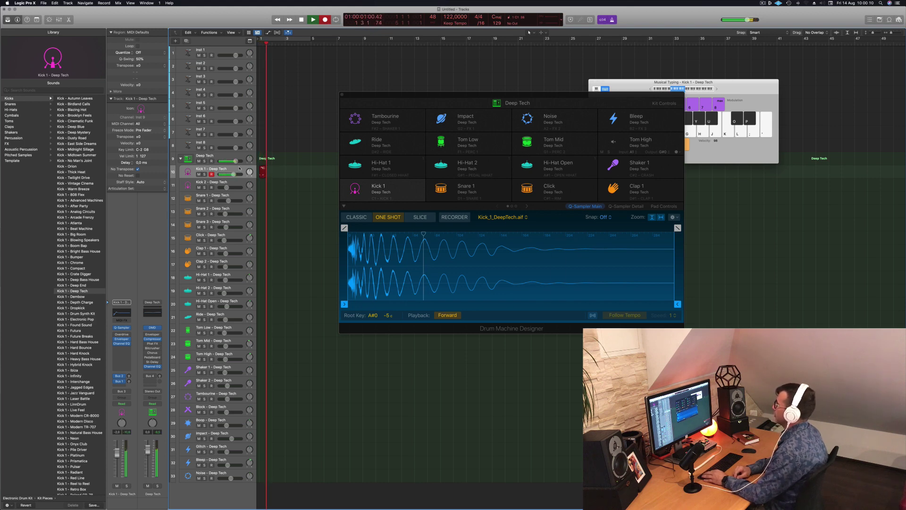
pyautogui.press('space')
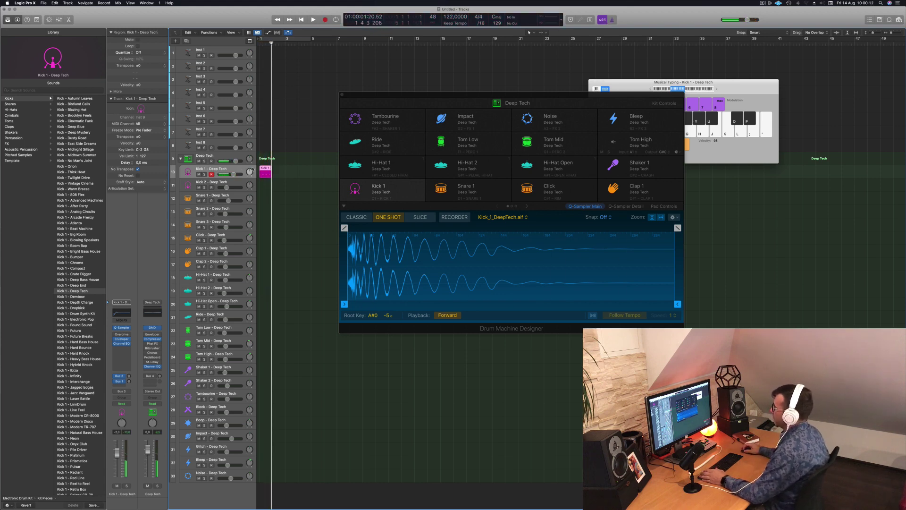
pyautogui.doubleClick(265, 168)
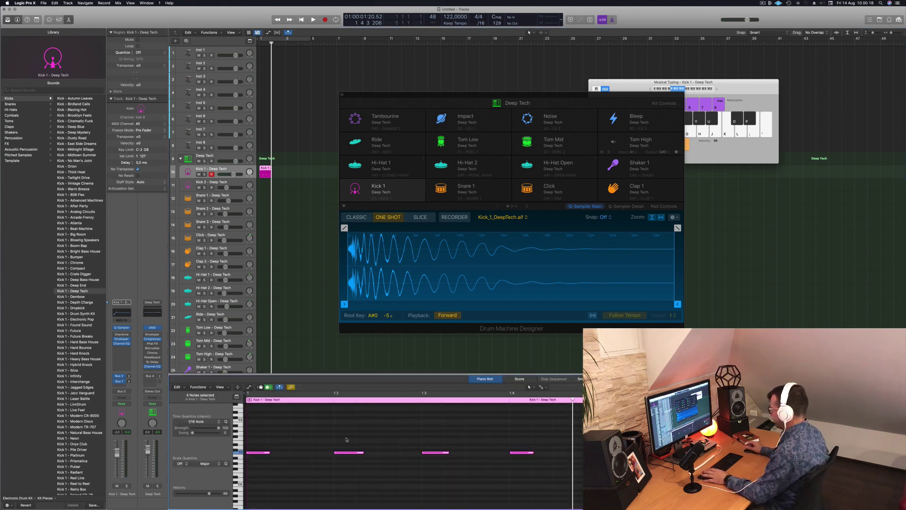
pyautogui.press('space')
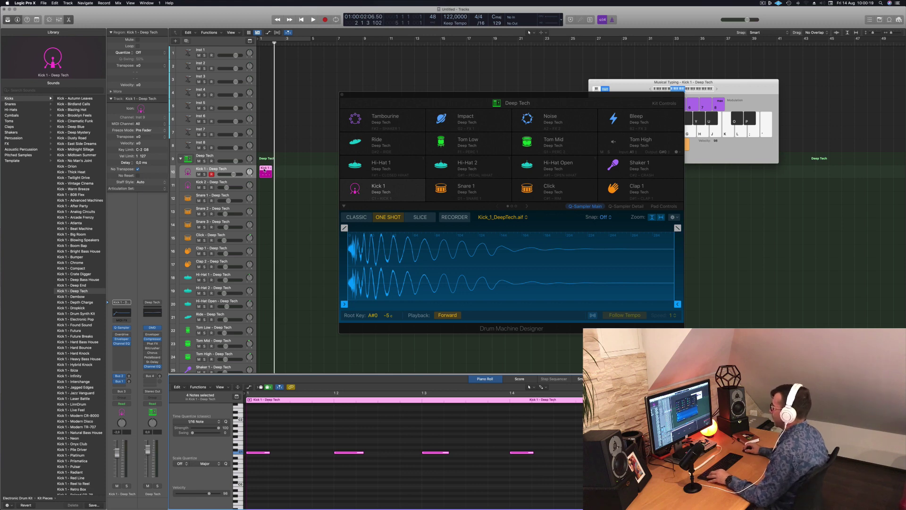
# Duplicate the one-bar kick region to fill bars 1 to 4 and play the four bars as a cycle
pyautogui.moveTo(265, 170); pyautogui.dragTo(279, 173)
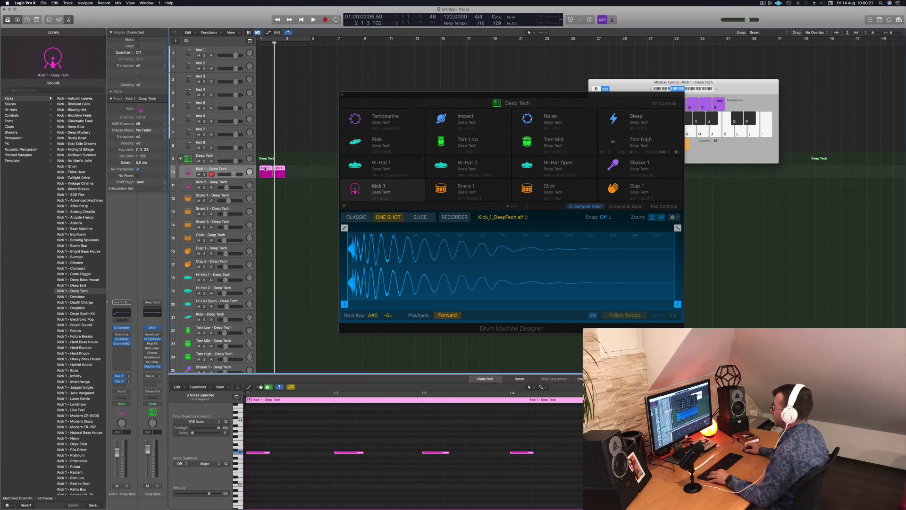
pyautogui.press('super+r')
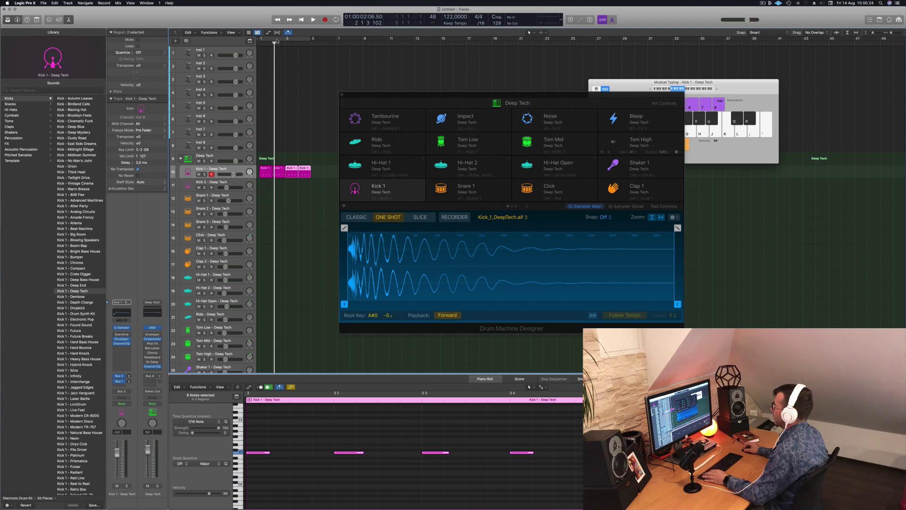
pyautogui.click(276, 42)
pyautogui.press('space')
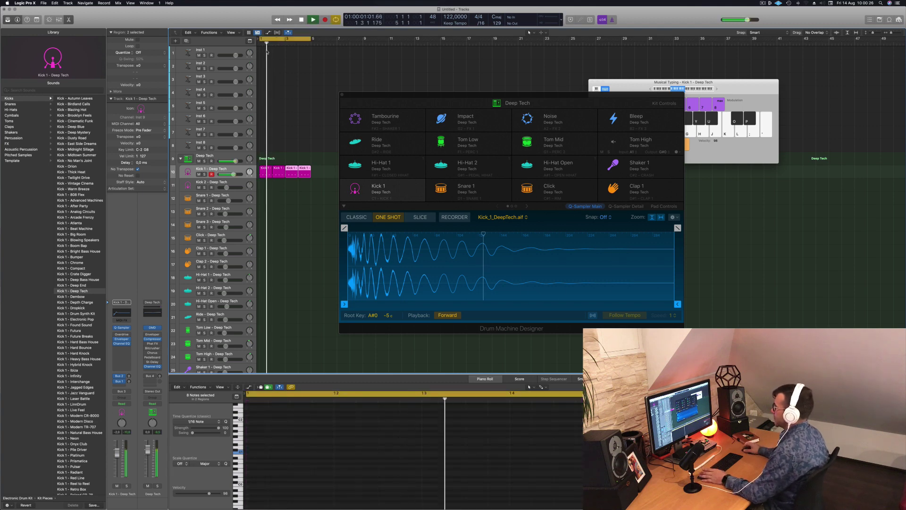
# Shorten the Kick 1 sample to end at 0.15 s and give it a 0.075 s fade-out
pyautogui.moveTo(425, 94); pyautogui.dragTo(391, 59)
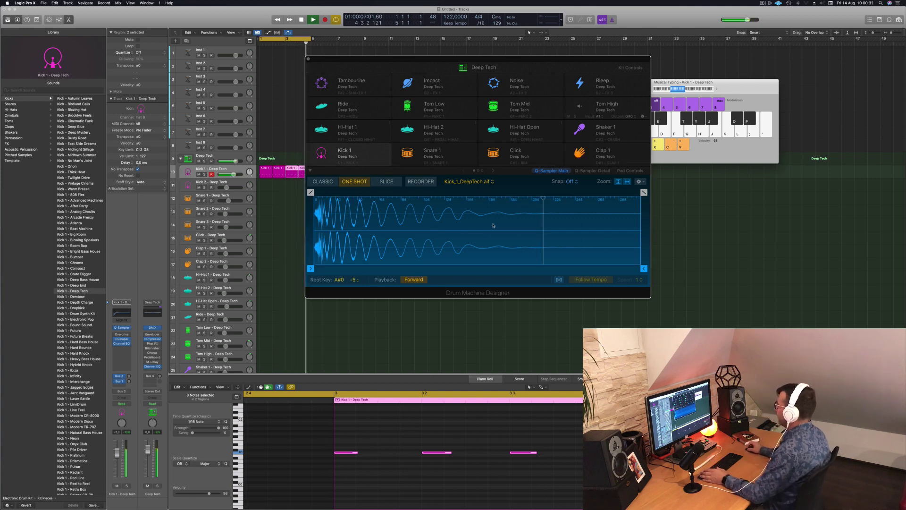
pyautogui.moveTo(637, 270)
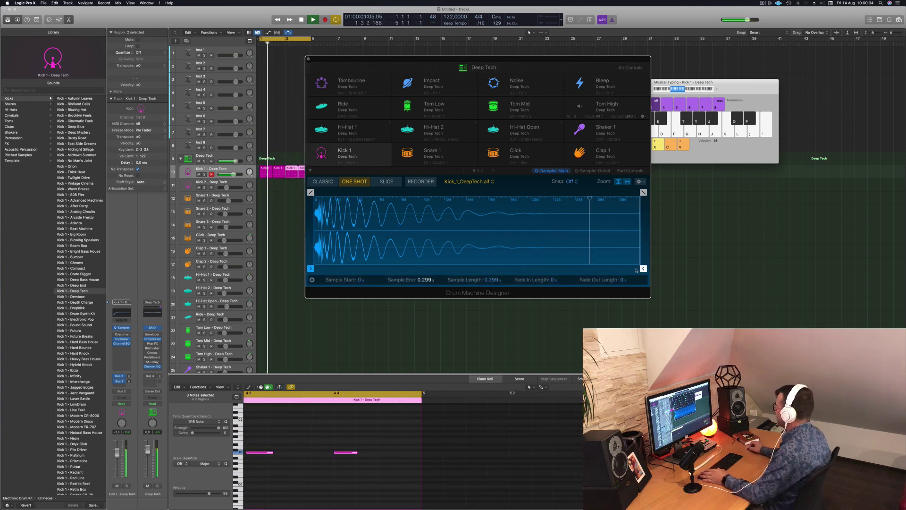
pyautogui.moveTo(637, 270); pyautogui.dragTo(479, 269)
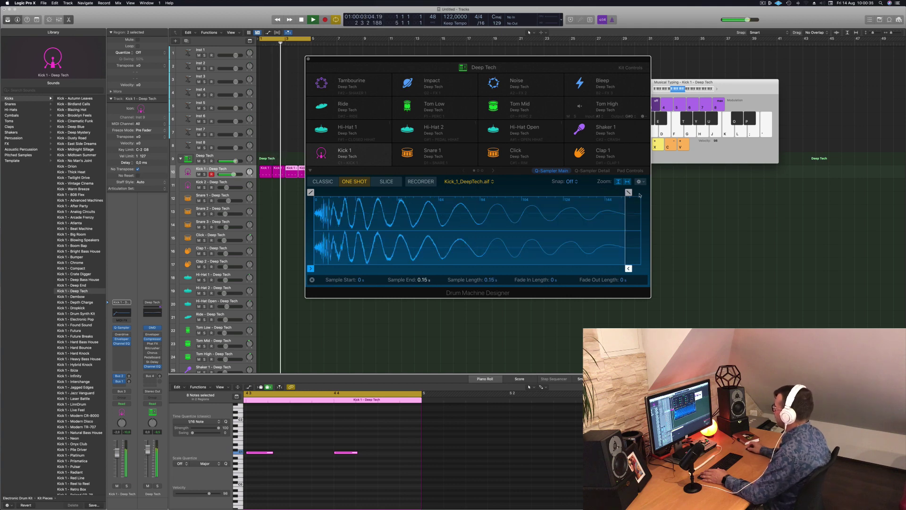
pyautogui.moveTo(629, 192)
pyautogui.mouseDown()
pyautogui.moveTo(364, 193)
pyautogui.moveTo(461, 202)
pyautogui.mouseUp()
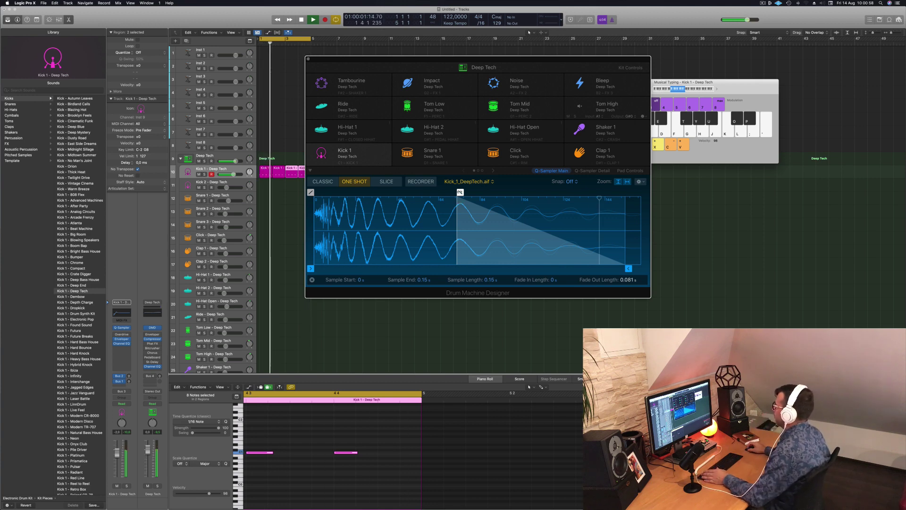
pyautogui.moveTo(460, 193); pyautogui.dragTo(472, 192)
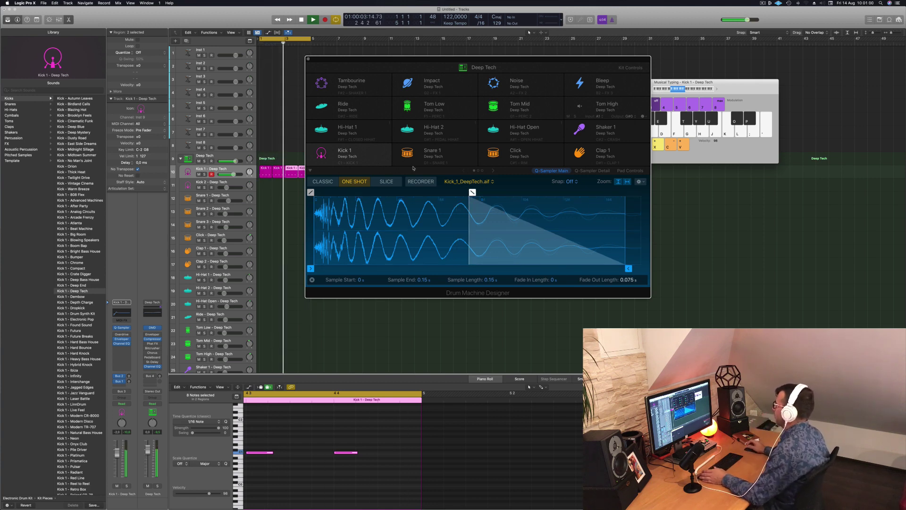
# In Kick 1's pad controls, try small Sub and Body changes and lower the pitch slightly
pyautogui.click(638, 171)
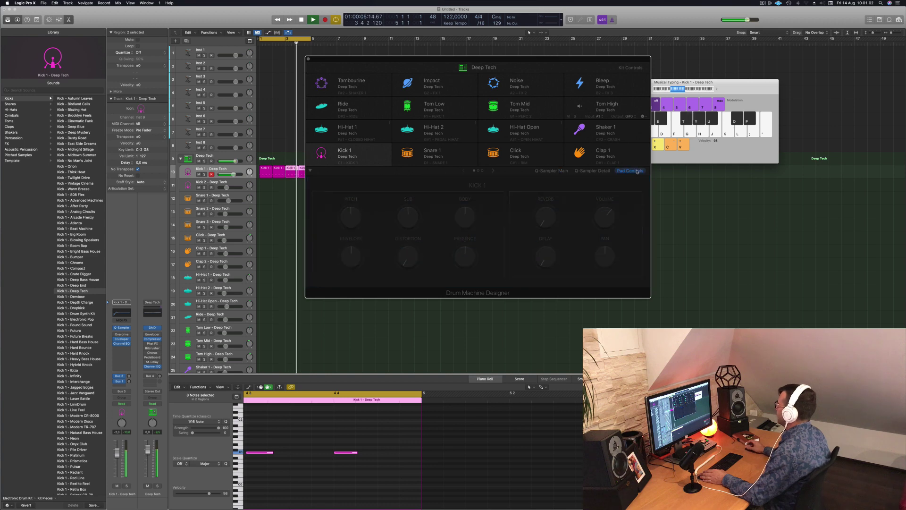
pyautogui.moveTo(414, 216)
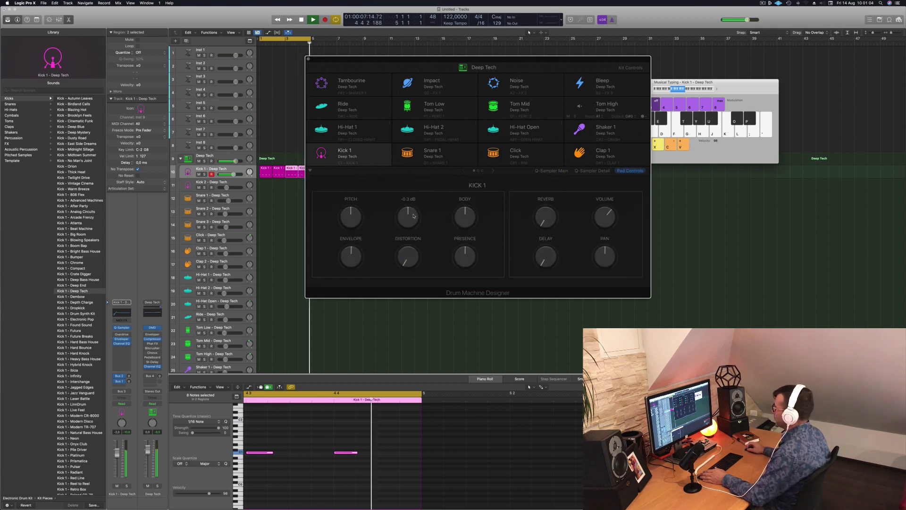
pyautogui.moveTo(414, 212); pyautogui.dragTo(414, 191)
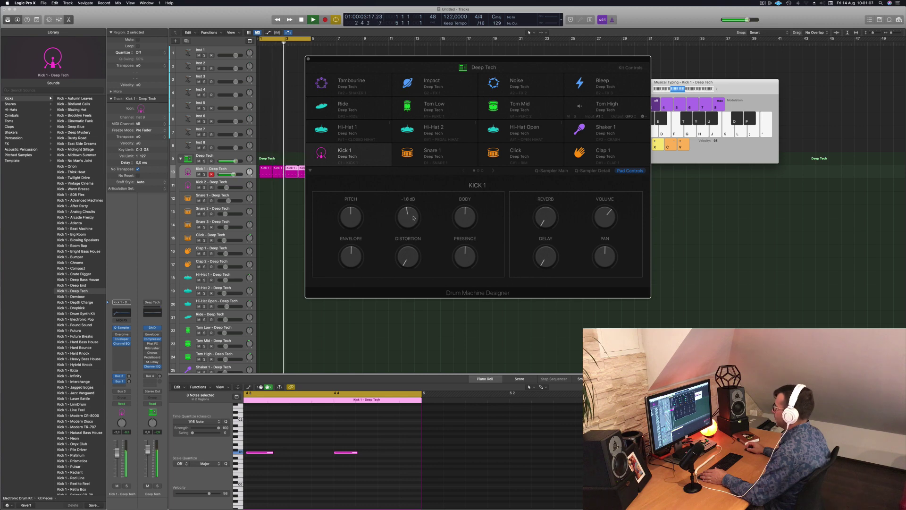
pyautogui.moveTo(466, 212); pyautogui.dragTo(467, 217)
pyautogui.keyDown('alt'); pyautogui.click(466, 217); pyautogui.keyUp('alt')
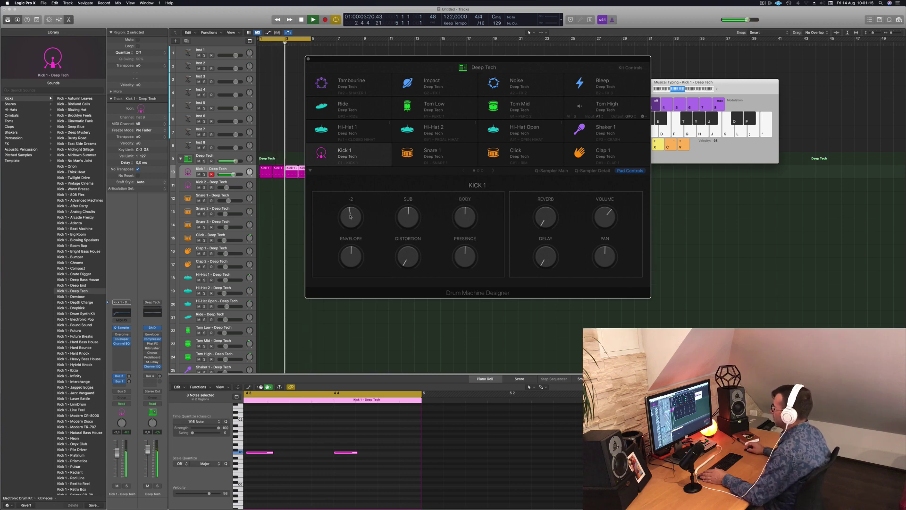
pyautogui.moveTo(351, 216); pyautogui.dragTo(350, 226)
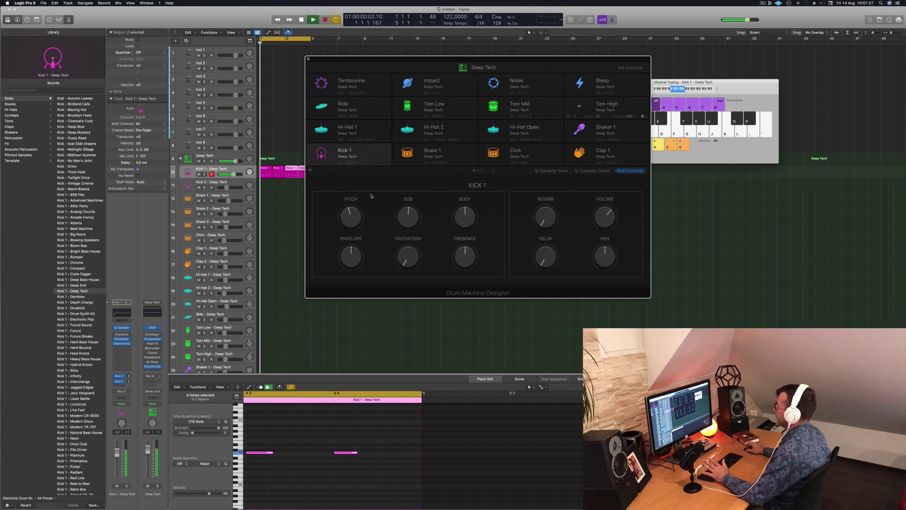
# Add a small amount of distortion to Kick 1 and lower its channel volume
pyautogui.moveTo(522, 58); pyautogui.dragTo(579, 58)
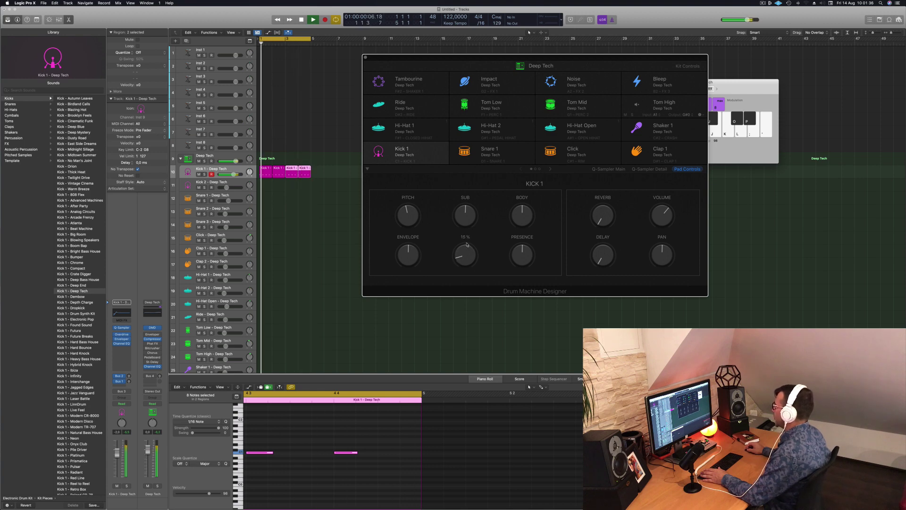
pyautogui.moveTo(468, 244); pyautogui.dragTo(466, 248)
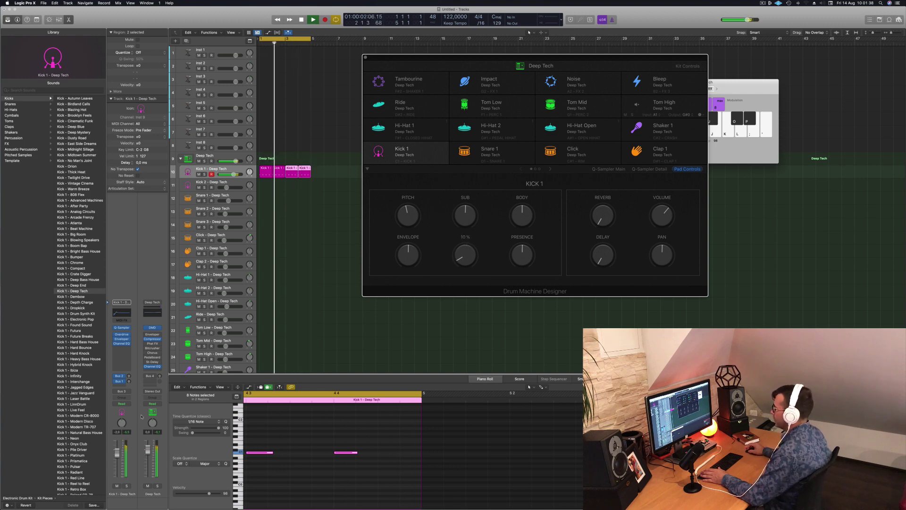
pyautogui.moveTo(117, 452); pyautogui.dragTo(118, 459)
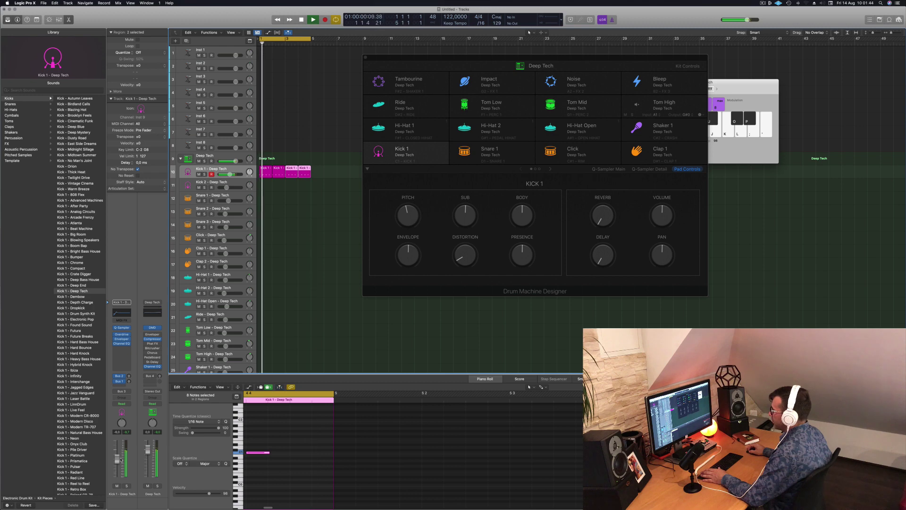
pyautogui.moveTo(460, 261); pyautogui.dragTo(461, 267)
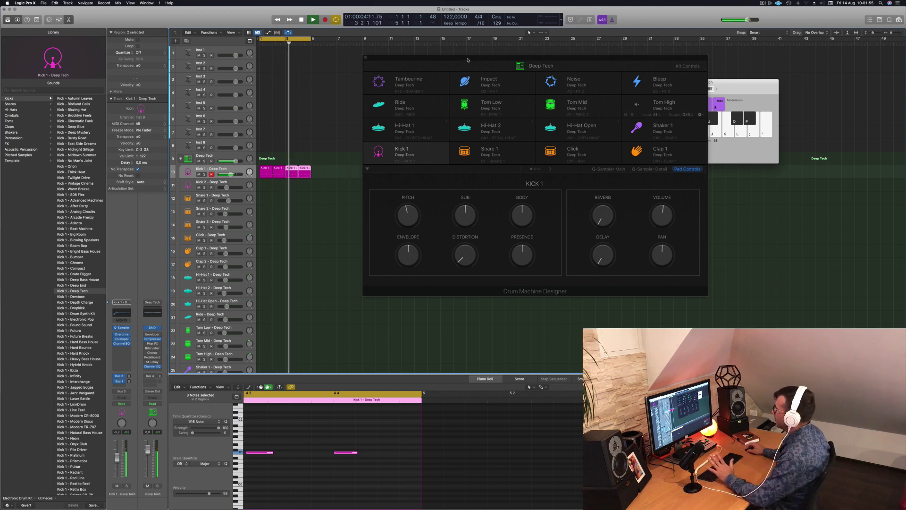
# Close the Drum Machine Designer window, select the Kick 1 track again and stop playback
pyautogui.moveTo(469, 59); pyautogui.dragTo(517, 86)
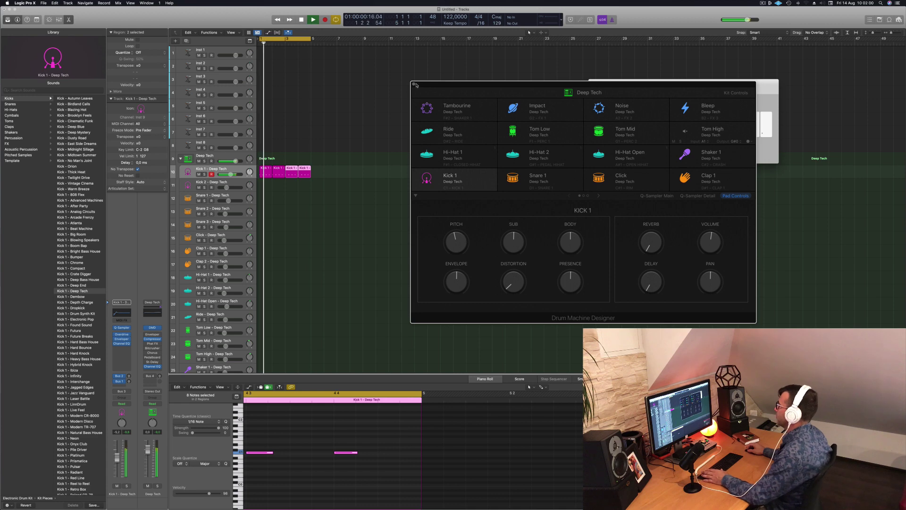
pyautogui.click(414, 84)
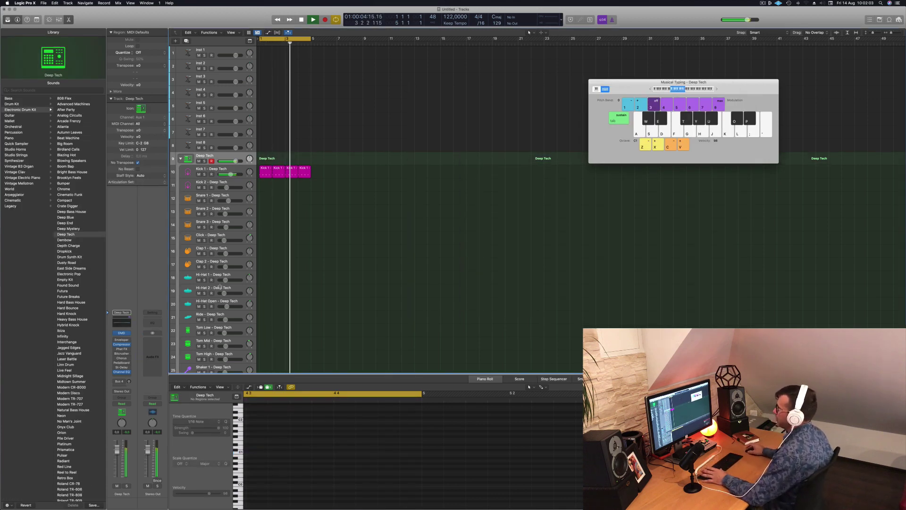
pyautogui.click(237, 172)
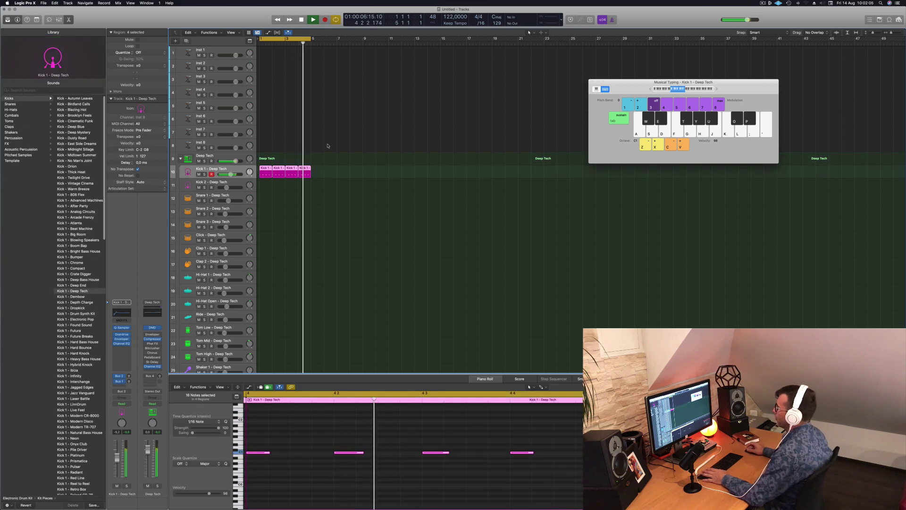
pyautogui.press('space')
# Copy the first kick region to the Hi-Hat Open track and move its four notes half a beat later onto the offbeats
pyautogui.click(265, 171)
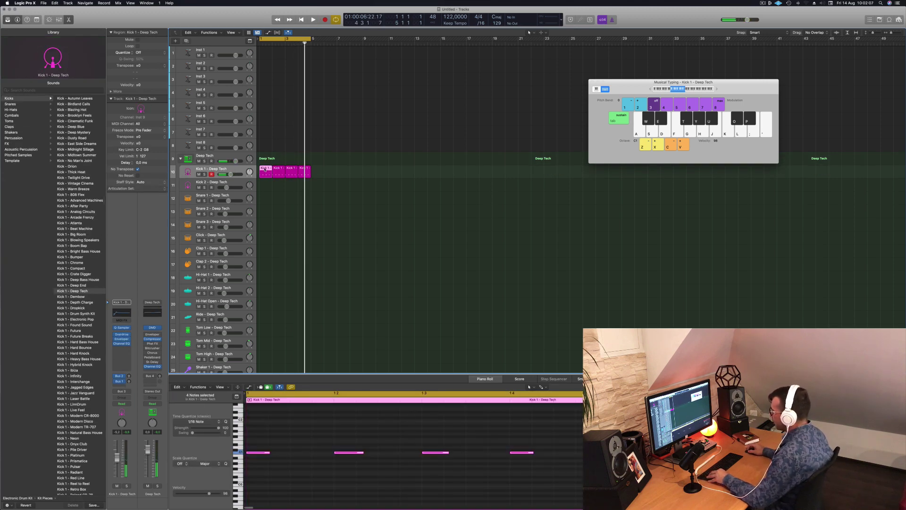
pyautogui.moveTo(266, 169); pyautogui.dragTo(262, 306)
pyautogui.moveTo(262, 442); pyautogui.dragTo(545, 468)
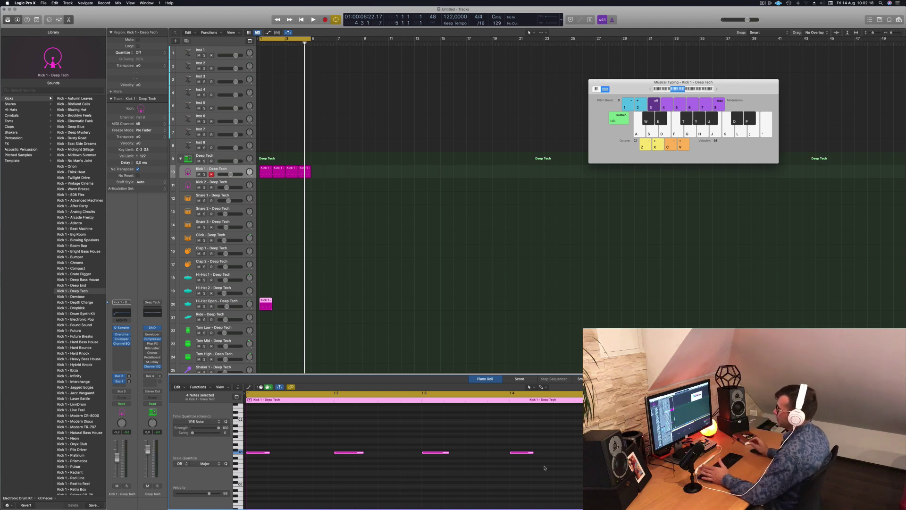
pyautogui.press('Return')
pyautogui.press('space')
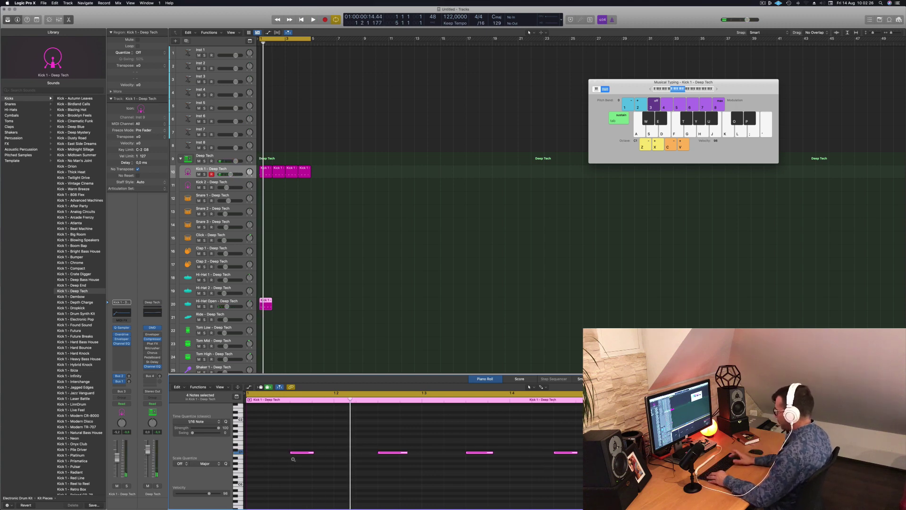
pyautogui.hotkey('alt', 'shift', 'Up')
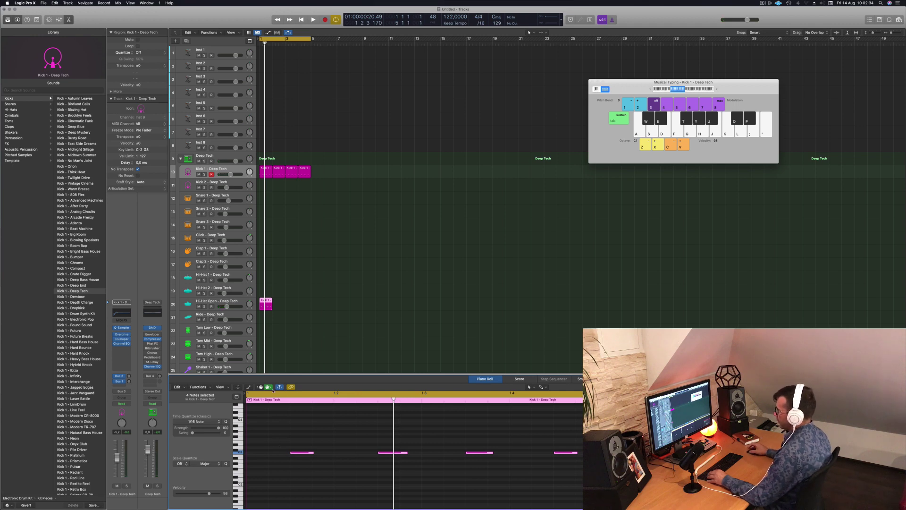
# Open the Quick Sampler of the Hi-Hat Open track and audition the offbeat hi-hat with the kick
pyautogui.click(224, 303)
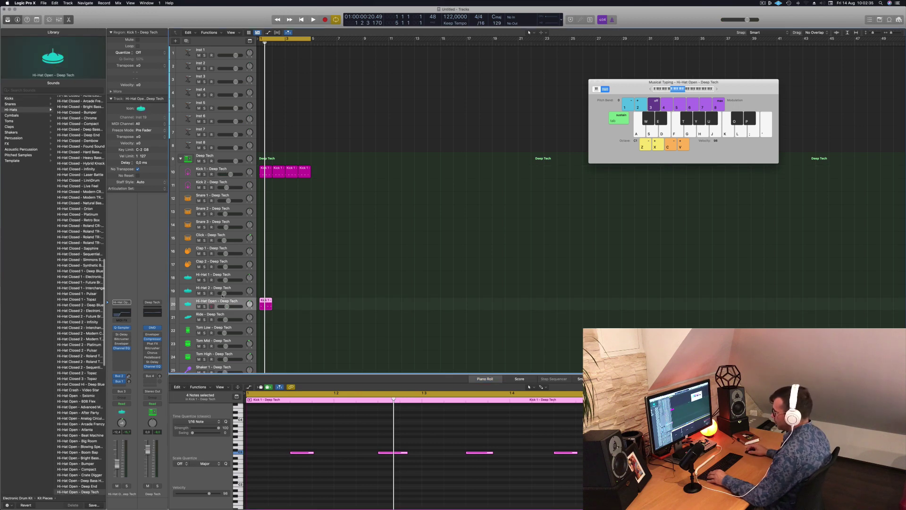
pyautogui.click(122, 328)
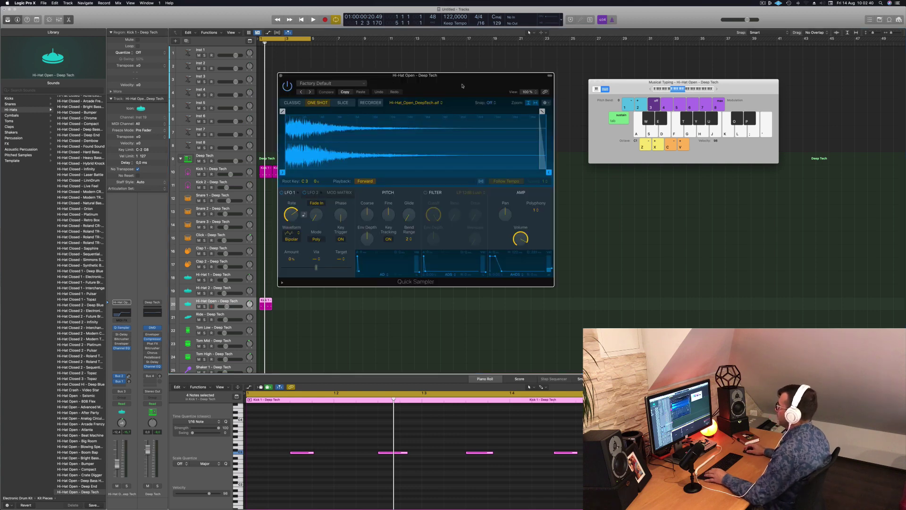
pyautogui.moveTo(462, 86); pyautogui.dragTo(493, 107)
pyautogui.press('space')
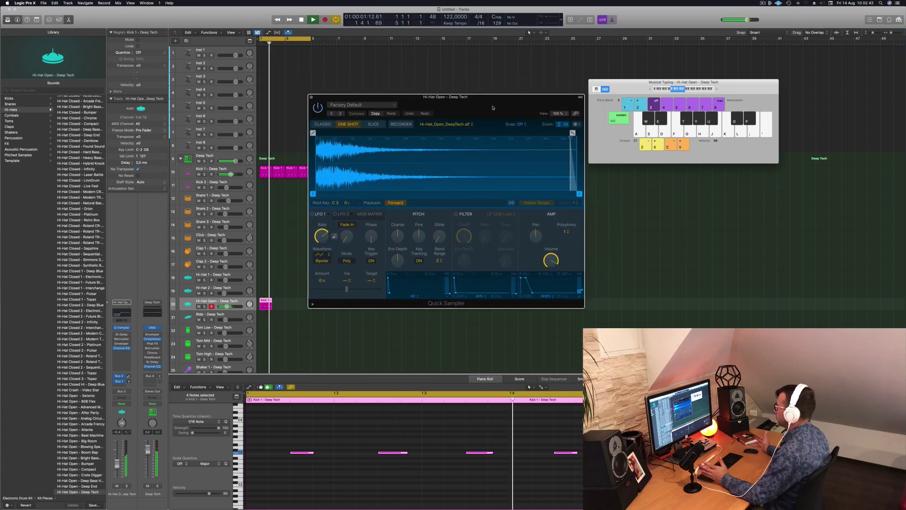
pyautogui.press('space')
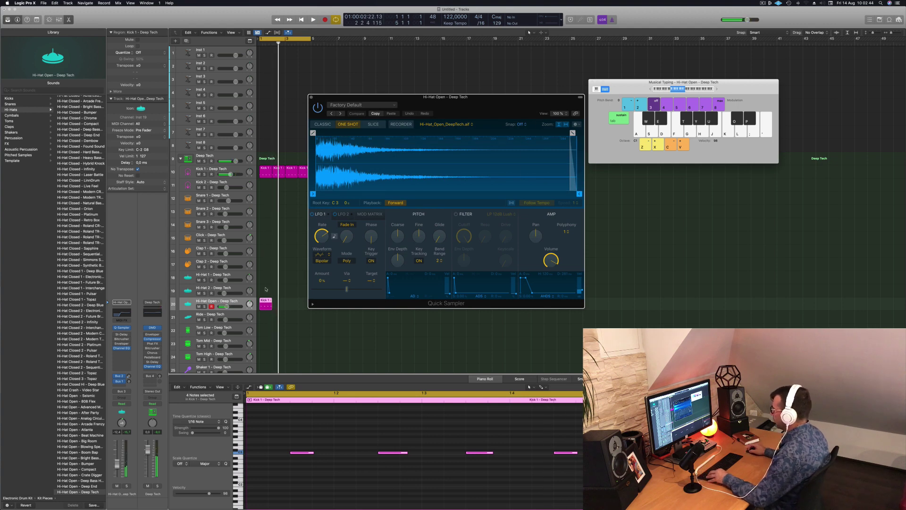
# Duplicate the open hi-hat region to fill bars 1 to 4 and play the cycle
pyautogui.moveTo(264, 300); pyautogui.dragTo(291, 302)
pyautogui.keyDown('shift'); pyautogui.click(260, 300); pyautogui.keyUp('shift')
pyautogui.press('space')
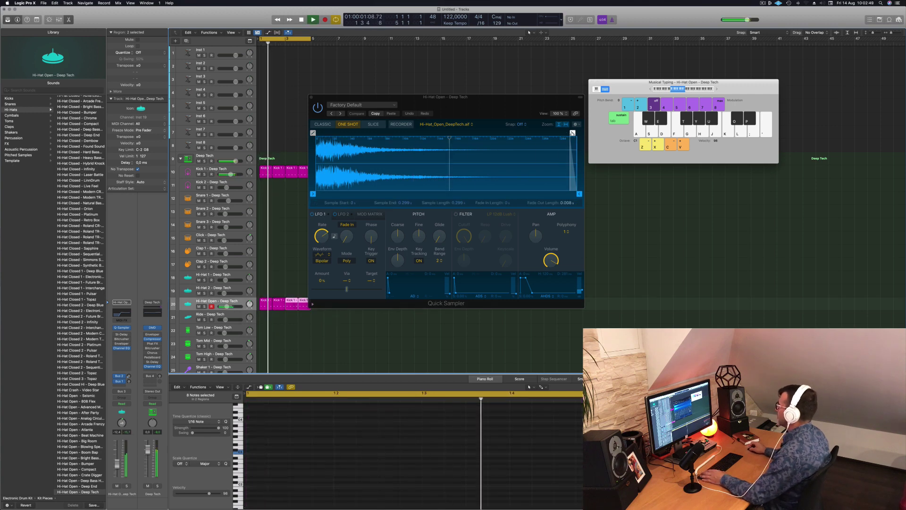
# Extend the open hi-hat sample's fade-out so it starts before the middle of the sample
pyautogui.moveTo(573, 132); pyautogui.dragTo(422, 138)
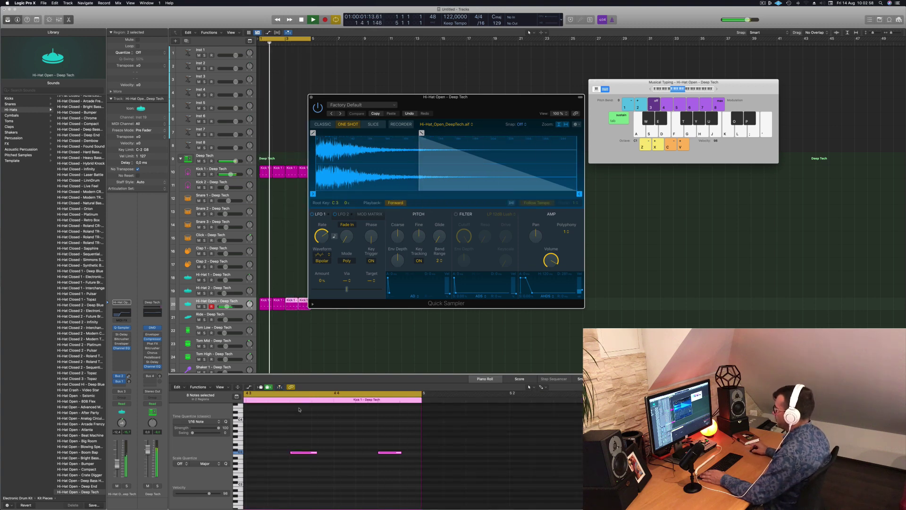
pyautogui.click(326, 439)
pyautogui.scroll(-3, 321, 440)
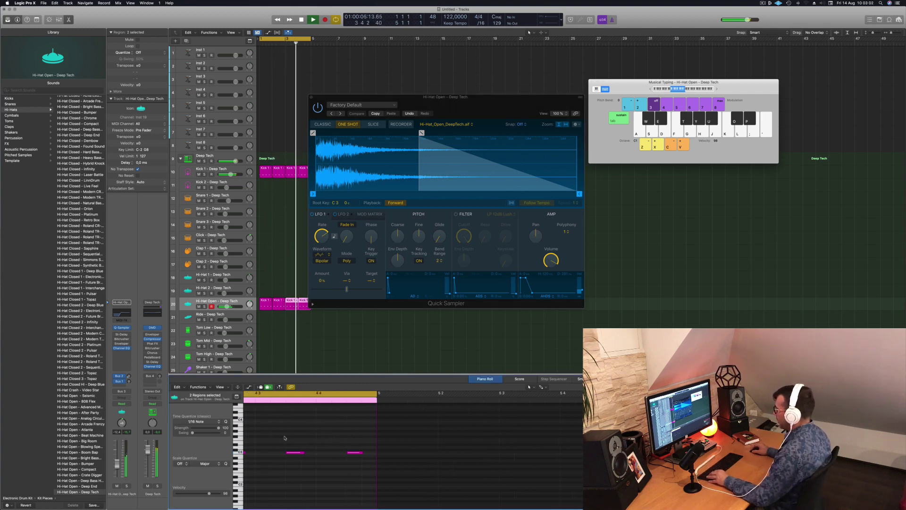
pyautogui.press('super+a')
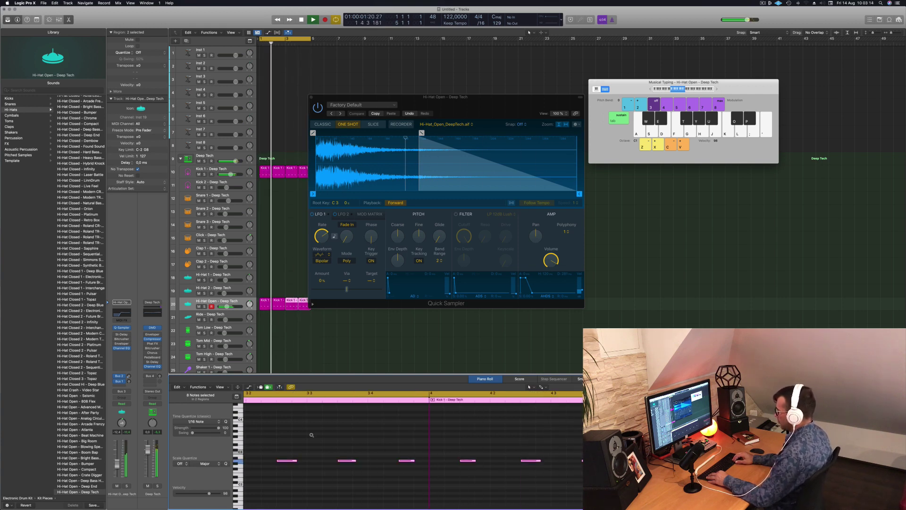
pyautogui.hotkey('alt', 'Up')
pyautogui.hotkey('alt', 'Up')
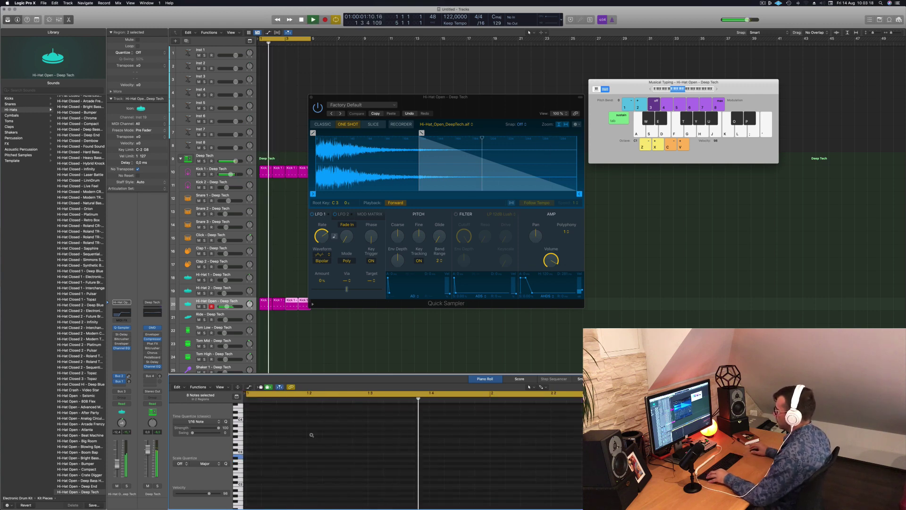
pyautogui.click(306, 319)
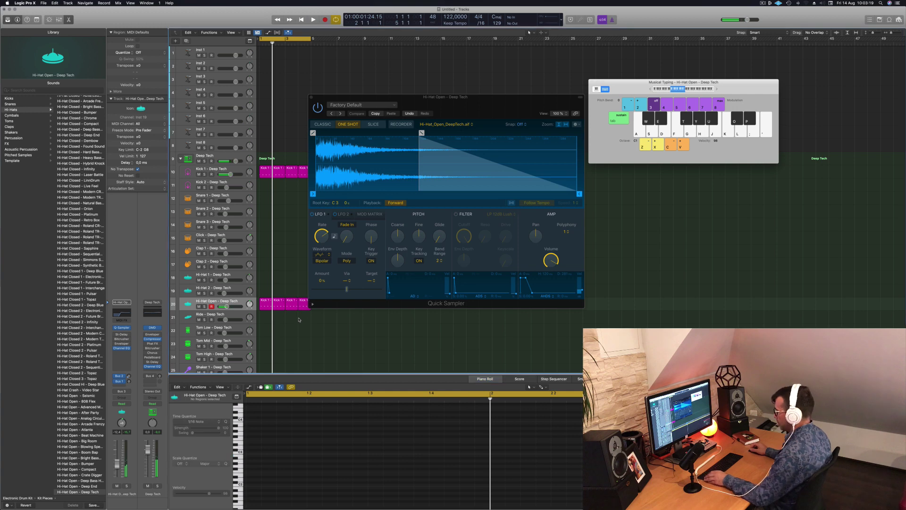
# Select all four Hi-Hat Open regions and transpose all of their notes down by a few semitones
pyautogui.click(268, 303)
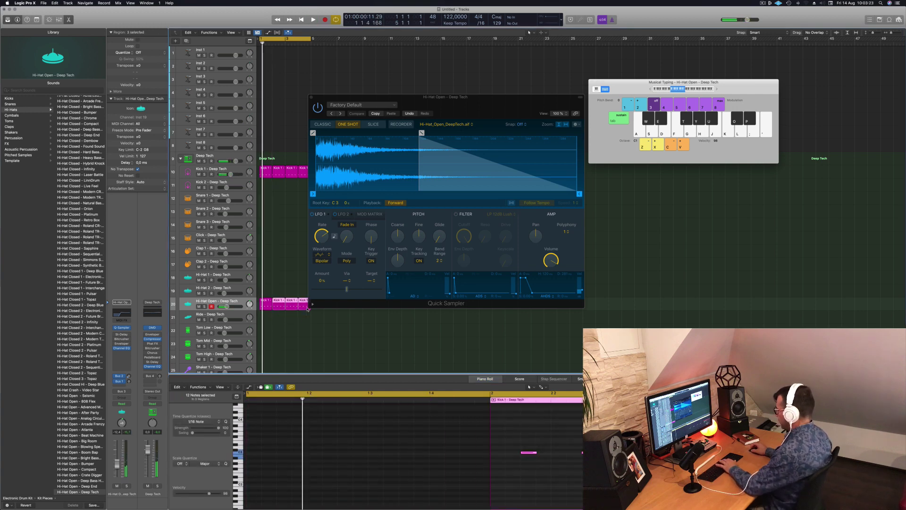
pyautogui.moveTo(308, 303)
pyautogui.mouseDown()
pyautogui.moveTo(272, 301)
pyautogui.moveTo(301, 302)
pyautogui.mouseUp()
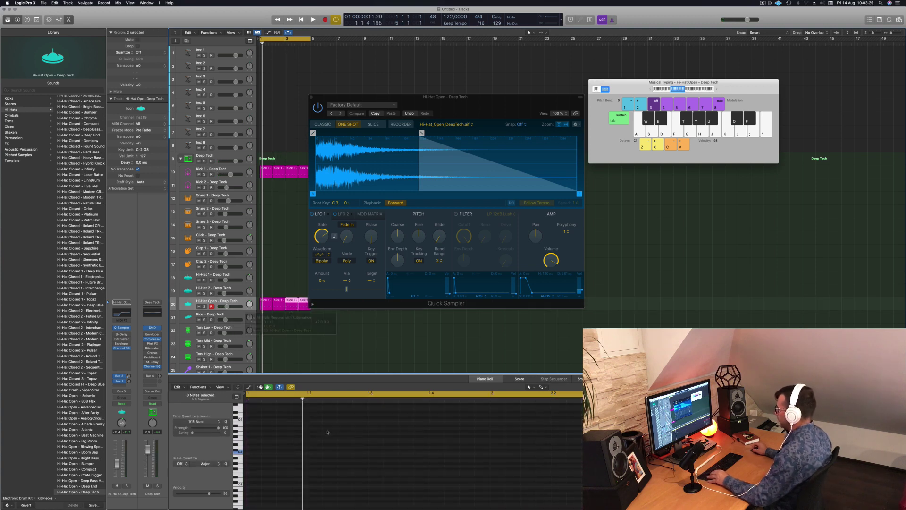
pyautogui.click(337, 423)
pyautogui.press('space')
pyautogui.press('super+a')
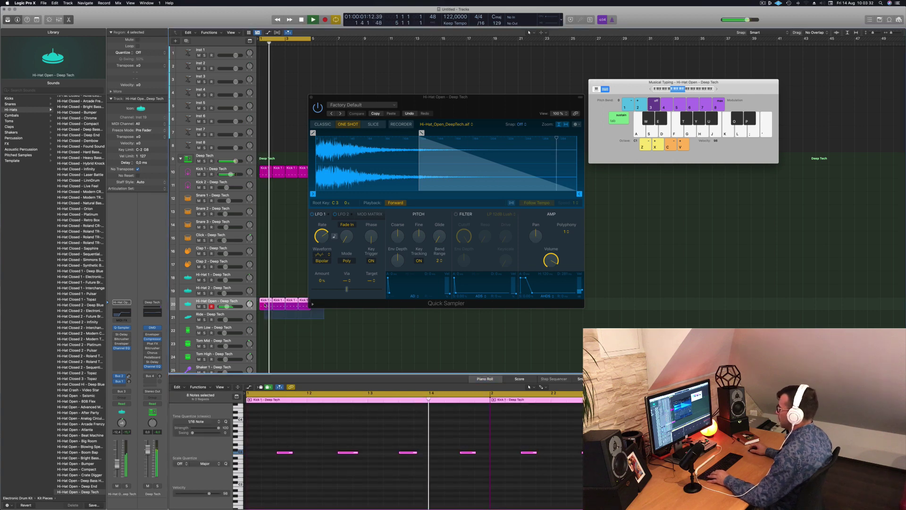
pyautogui.click(355, 443)
pyautogui.press('super+a')
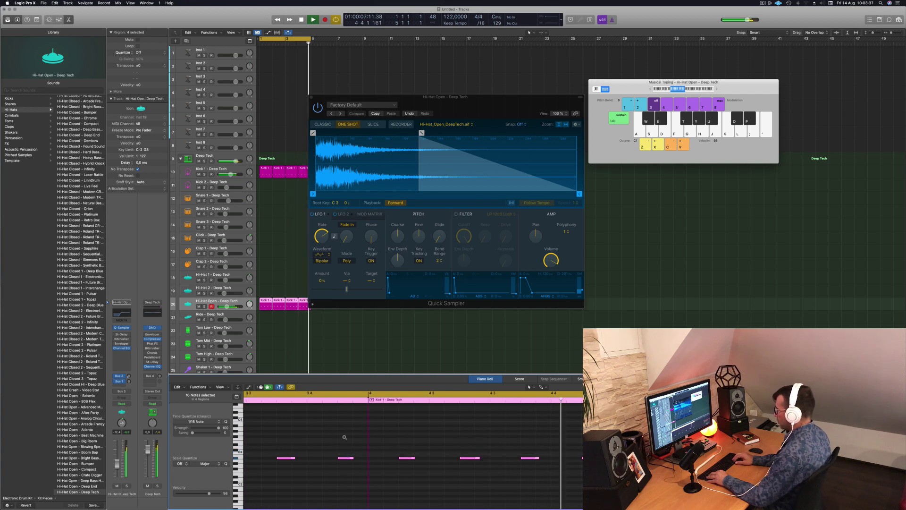
pyautogui.hotkey('alt', 'Down')
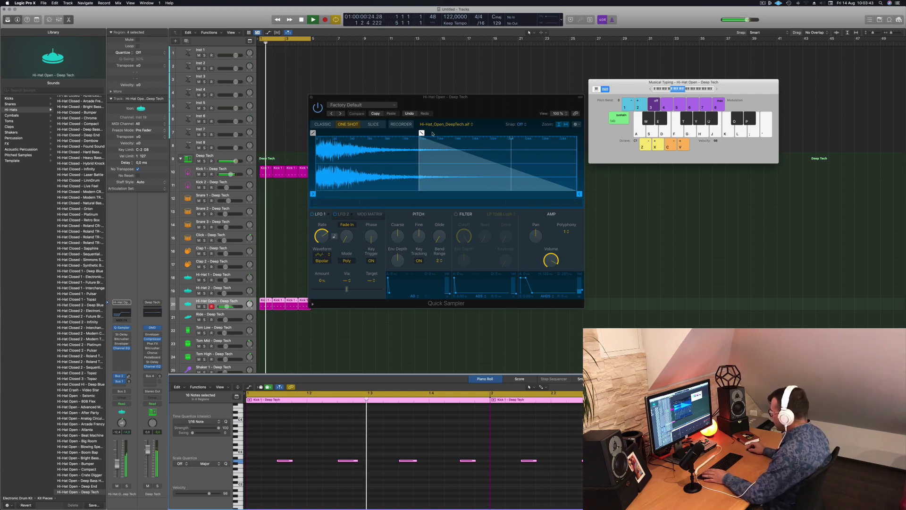
# Lengthen the open hi-hat sample's fade-out to 0.242 s and enable its LP 12dB Lush filter with the cutoff fully open
pyautogui.moveTo(422, 133); pyautogui.dragTo(368, 133)
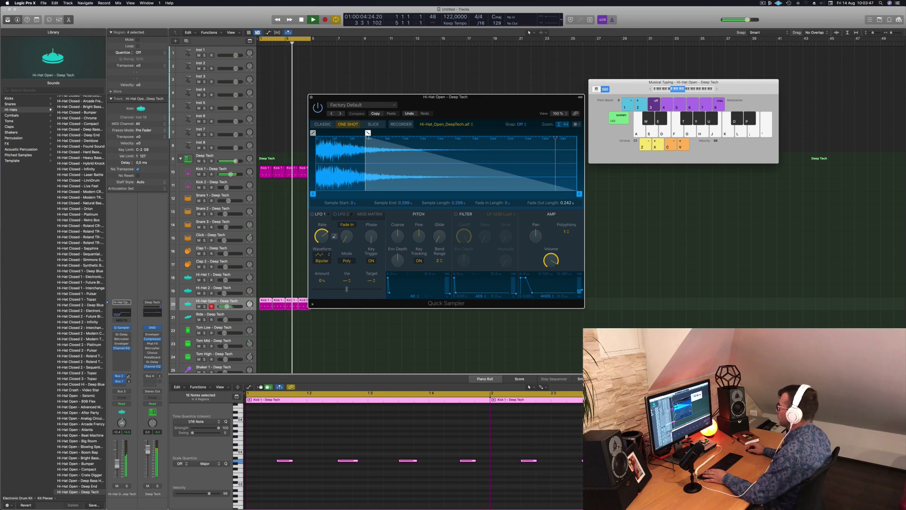
pyautogui.moveTo(580, 194)
pyautogui.mouseDown()
pyautogui.moveTo(485, 195)
pyautogui.moveTo(580, 193)
pyautogui.mouseUp()
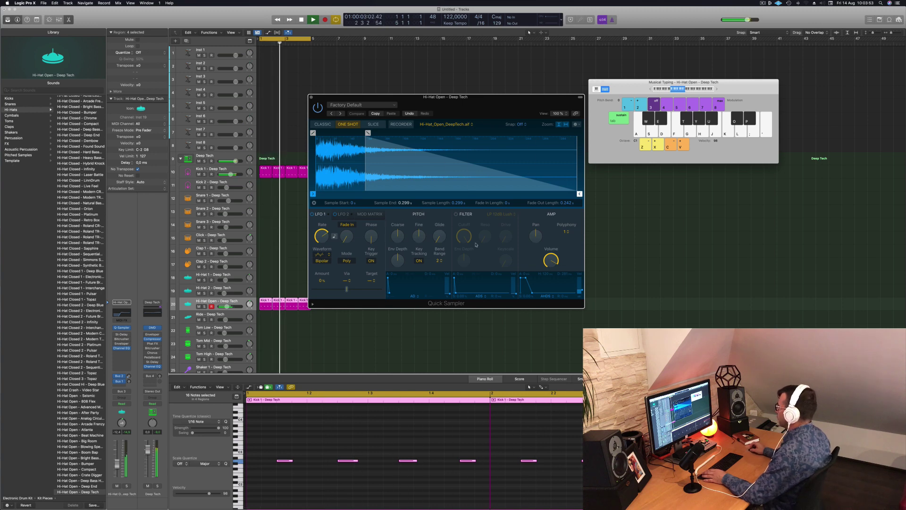
pyautogui.click(456, 214)
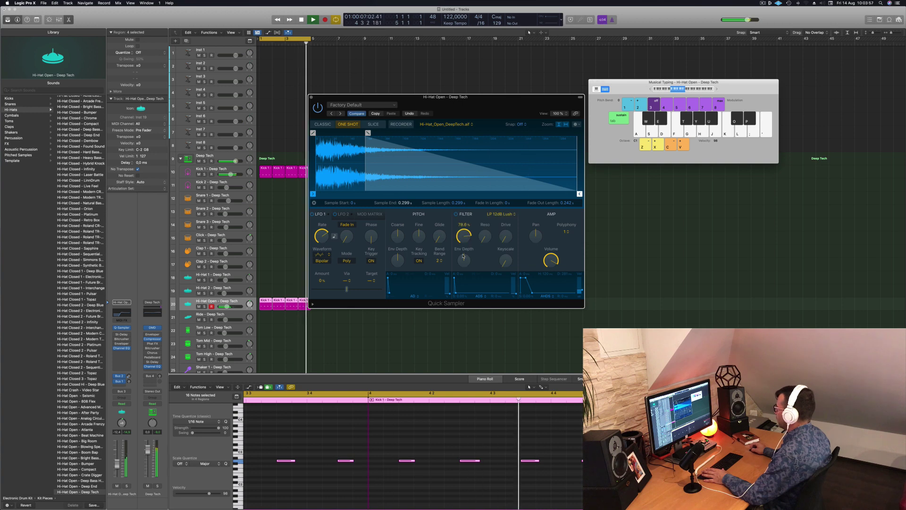
pyautogui.moveTo(464, 239); pyautogui.dragTo(474, 222)
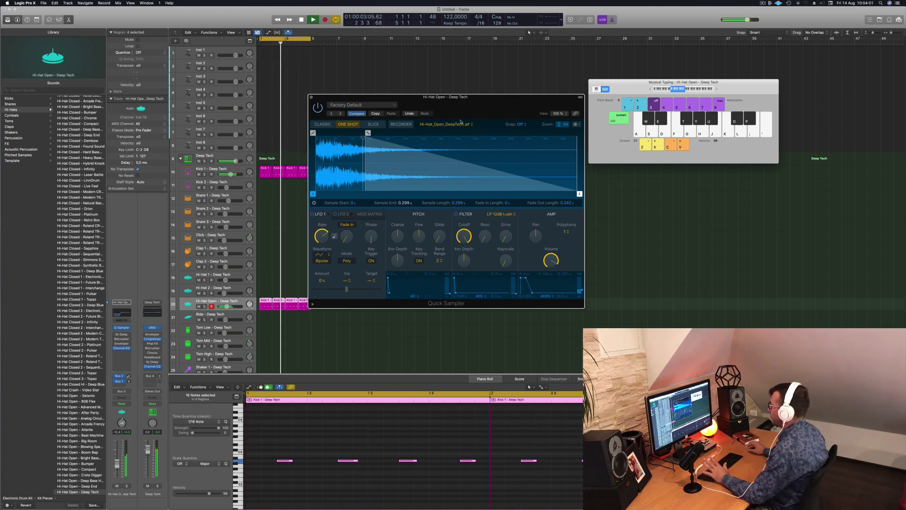
pyautogui.moveTo(316, 99); pyautogui.dragTo(327, 100)
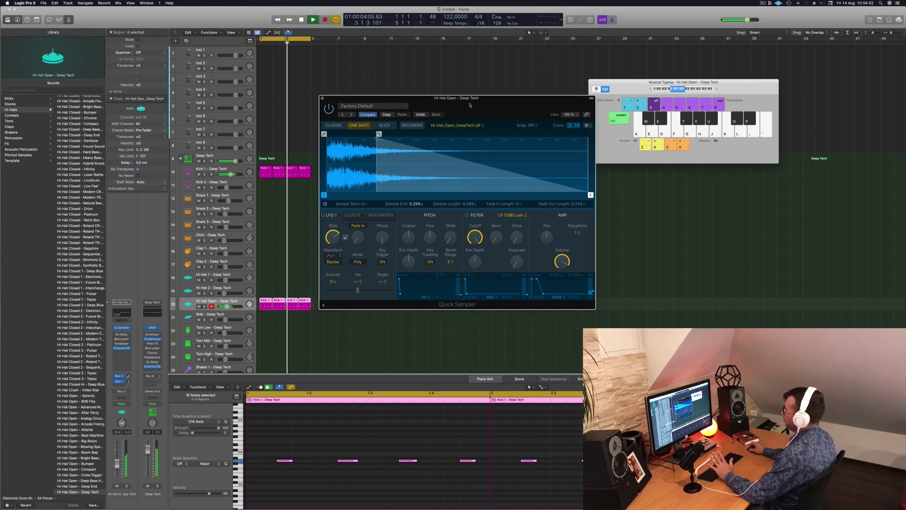
pyautogui.click(323, 99)
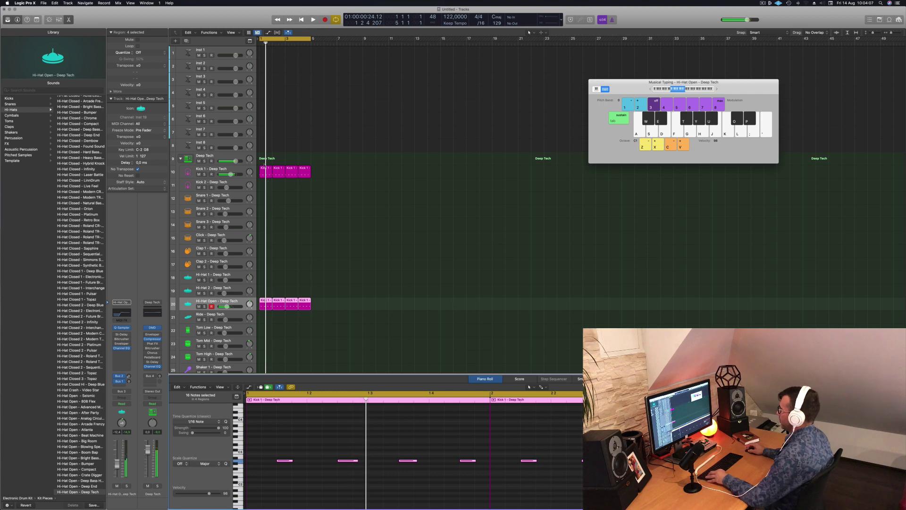
# Copy the first Kick 1 region to the Kick 2 track and duplicate it to fill bars 1 to 4
pyautogui.moveTo(264, 170); pyautogui.dragTo(260, 205)
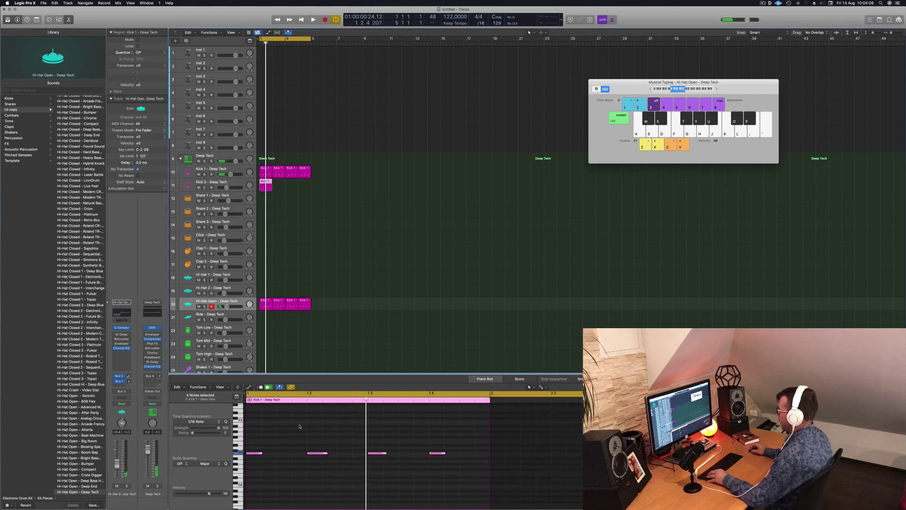
pyautogui.moveTo(258, 444); pyautogui.dragTo(423, 471)
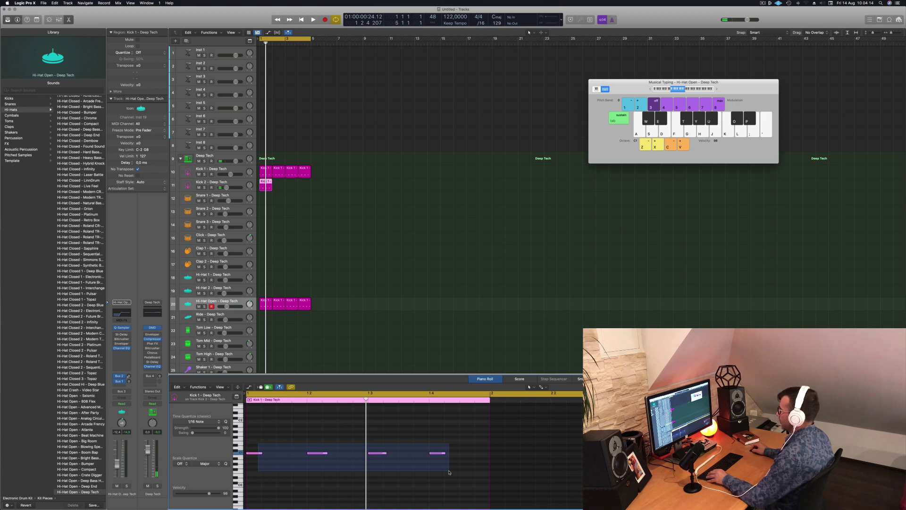
pyautogui.moveTo(449, 472); pyautogui.dragTo(449, 472)
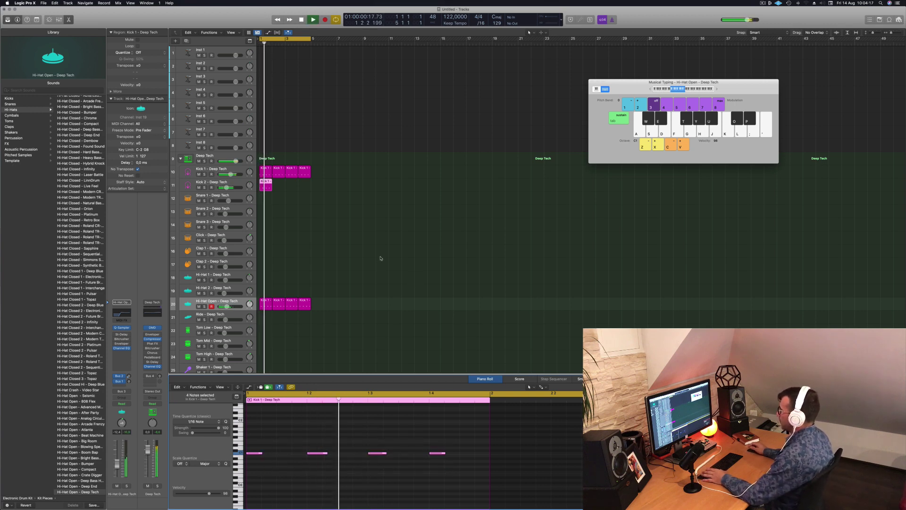
pyautogui.moveTo(263, 183); pyautogui.dragTo(291, 183)
pyautogui.press('space')
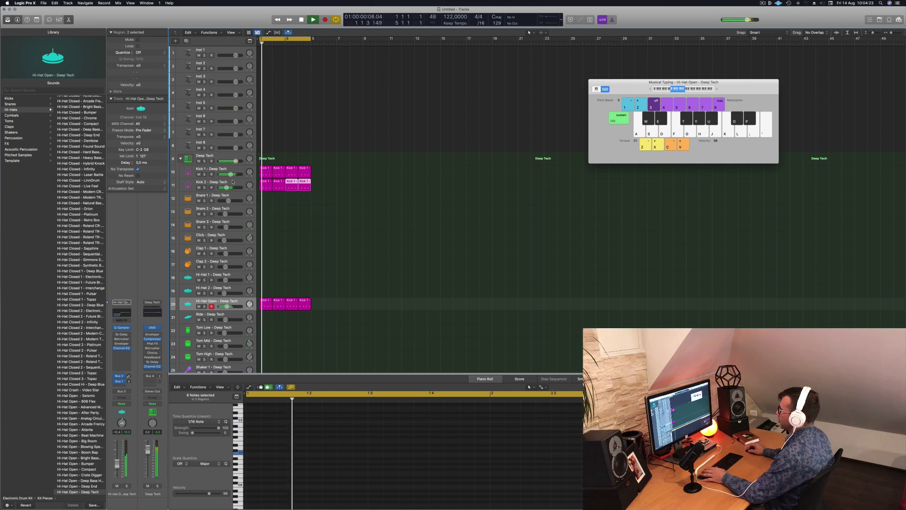
# Lower the Kick 2 track's volume and audition it with the rest of the loop
pyautogui.moveTo(228, 188); pyautogui.dragTo(224, 187)
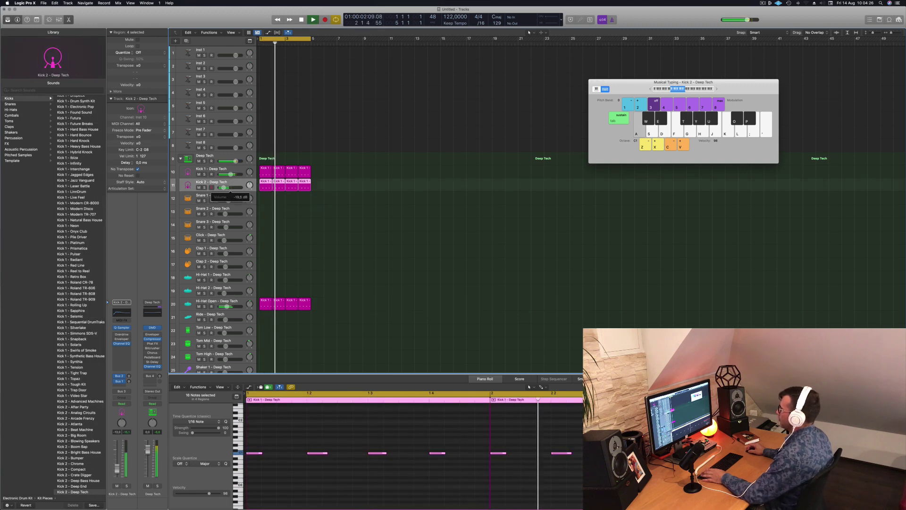
pyautogui.press('space')
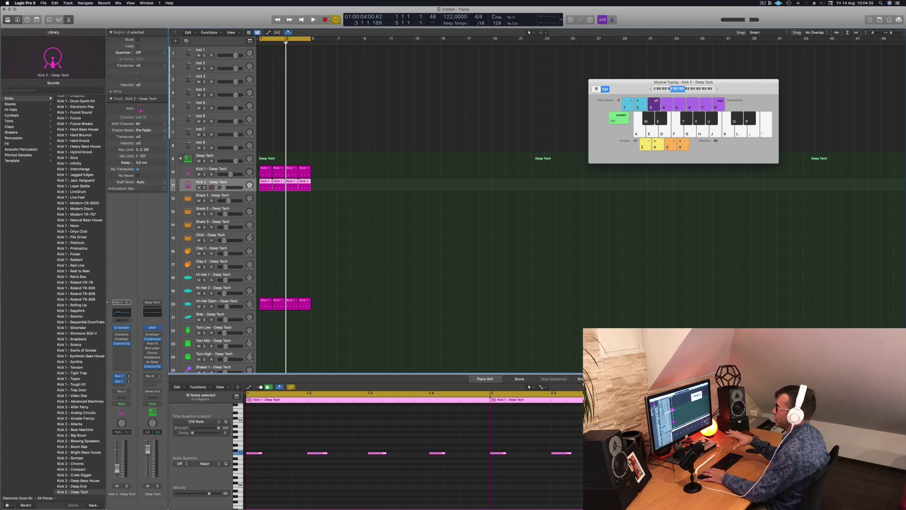
pyautogui.press('space')
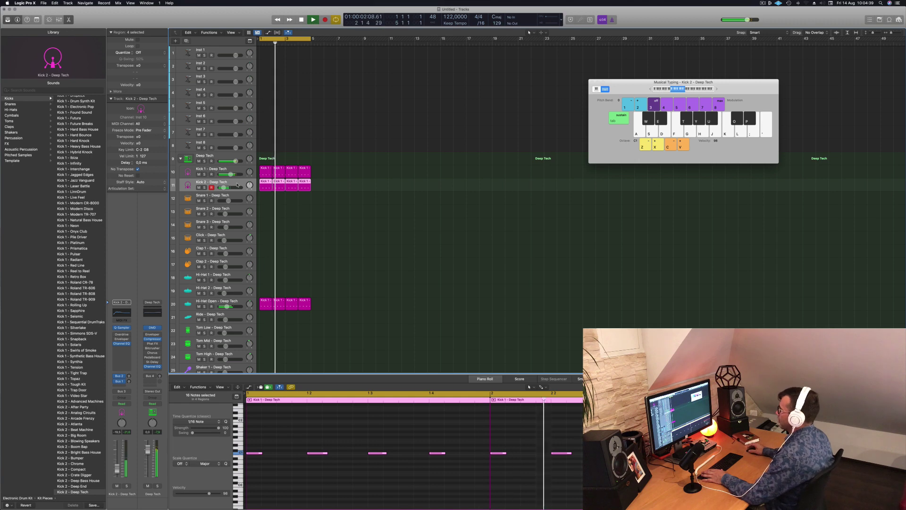
pyautogui.press('Return')
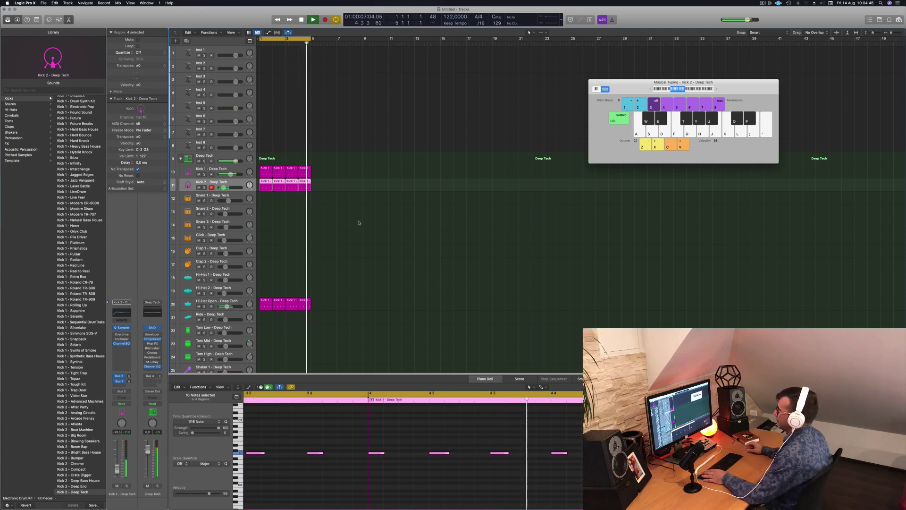
# Copy the first Kick 2 region to the Snare 1 track and reduce it to two raised-pitch notes on beats 2 and 4
pyautogui.press('space')
pyautogui.click(273, 216)
pyautogui.moveTo(263, 186); pyautogui.dragTo(265, 199)
pyautogui.moveTo(264, 440); pyautogui.dragTo(451, 468)
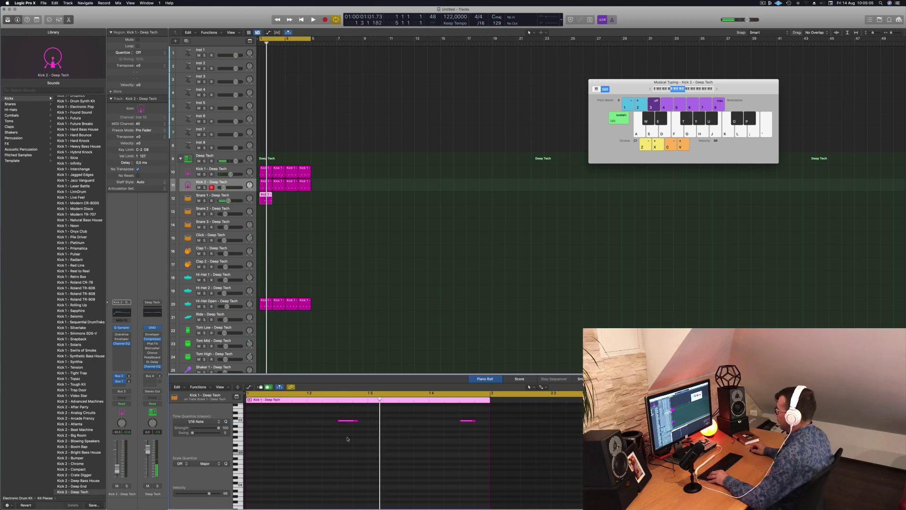
pyautogui.moveTo(347, 439); pyautogui.dragTo(490, 420)
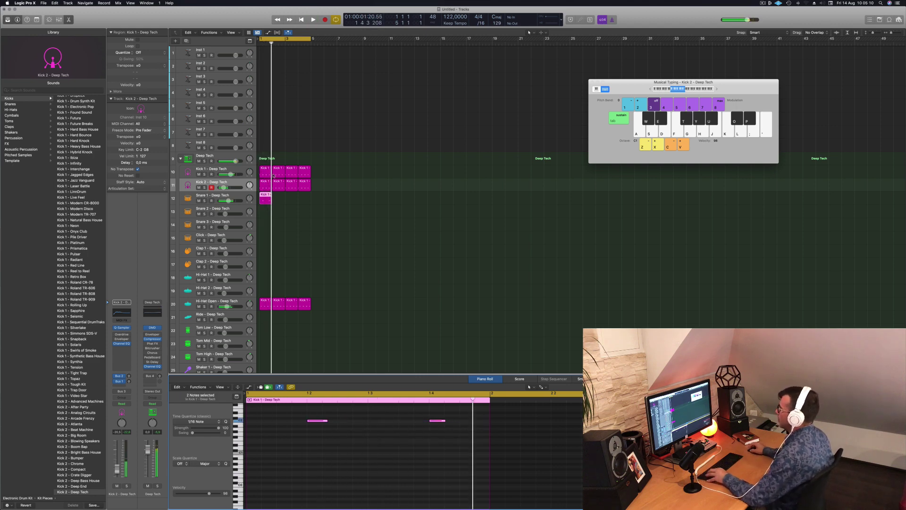
# Duplicate the Snare 1 region to fill bars 1 to 4 and lower the Snare 1 track's volume during playback
pyautogui.moveTo(267, 199); pyautogui.dragTo(292, 199)
pyautogui.keyDown('shift'); pyautogui.click(264, 196); pyautogui.keyUp('shift')
pyautogui.press('space')
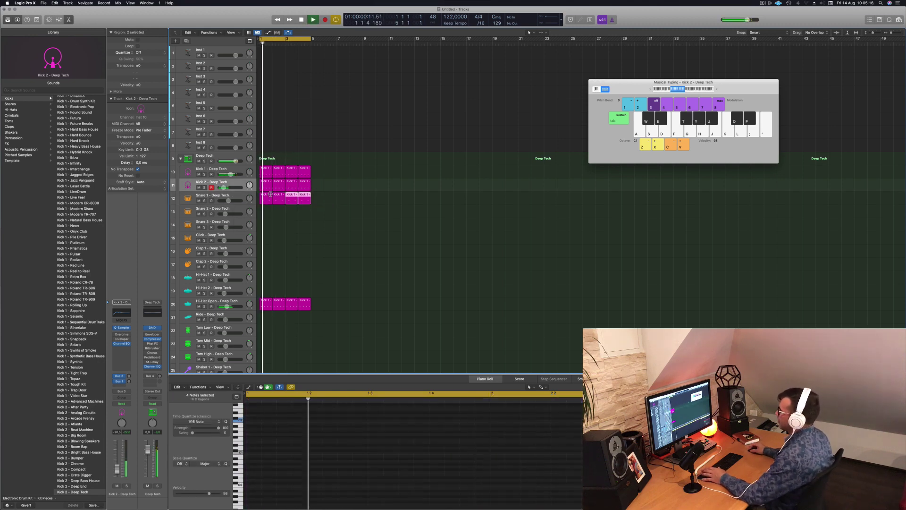
pyautogui.moveTo(231, 201); pyautogui.dragTo(228, 201)
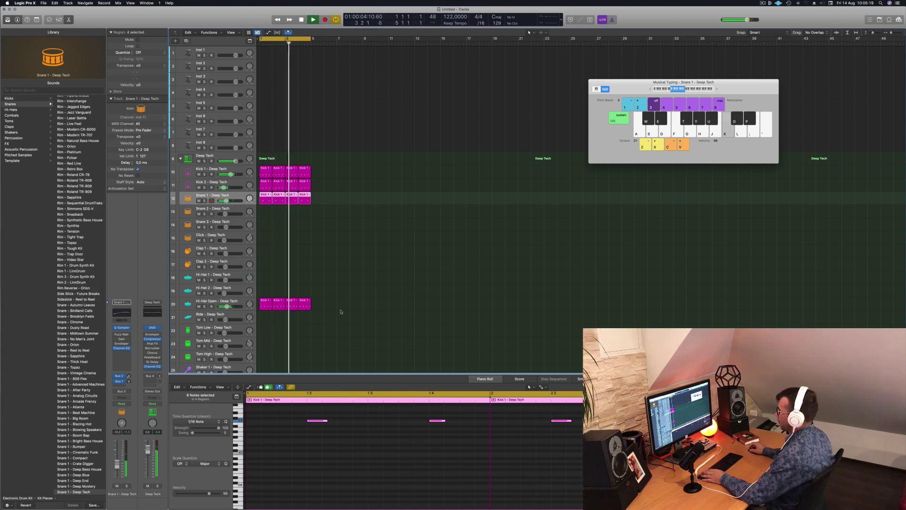
pyautogui.click(316, 245)
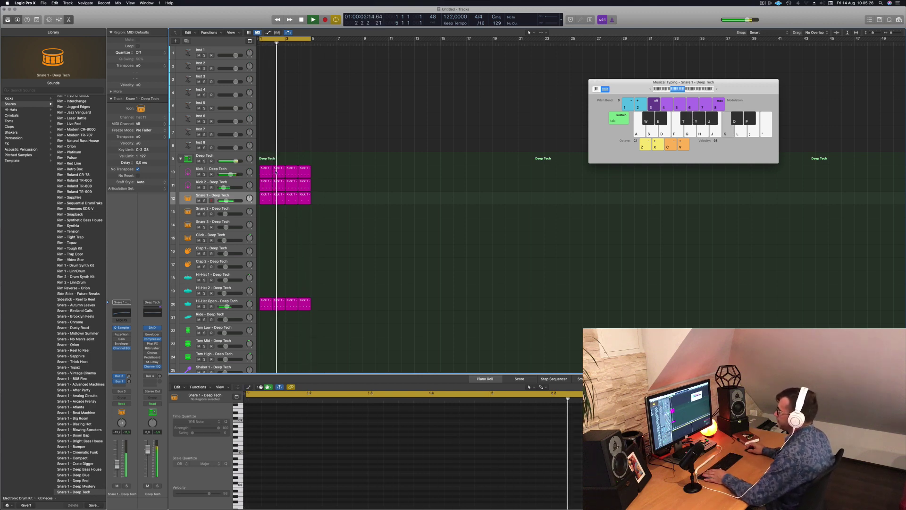
# Copy the first Snare 1 region to the Clap 1 track and reduce it to a single note on beat 1
pyautogui.click(265, 199)
pyautogui.moveTo(265, 199); pyautogui.dragTo(265, 251)
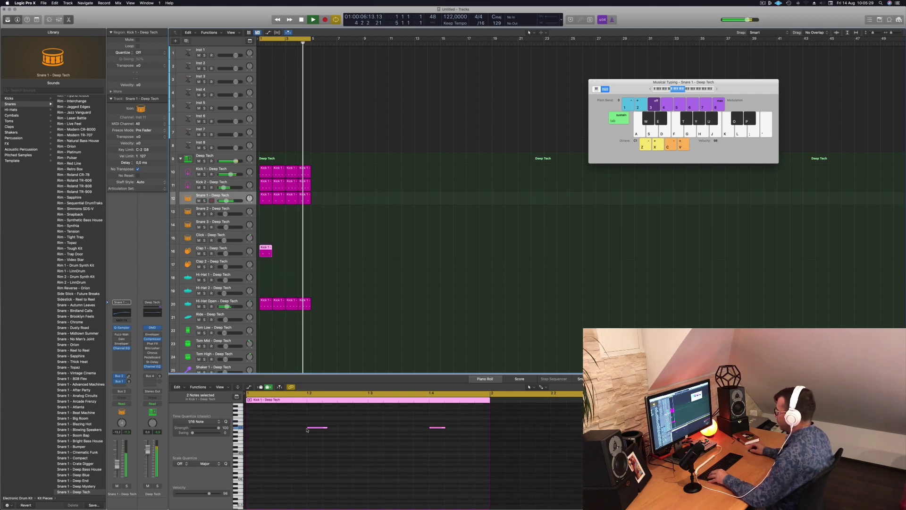
pyautogui.moveTo(286, 421); pyautogui.dragTo(478, 458)
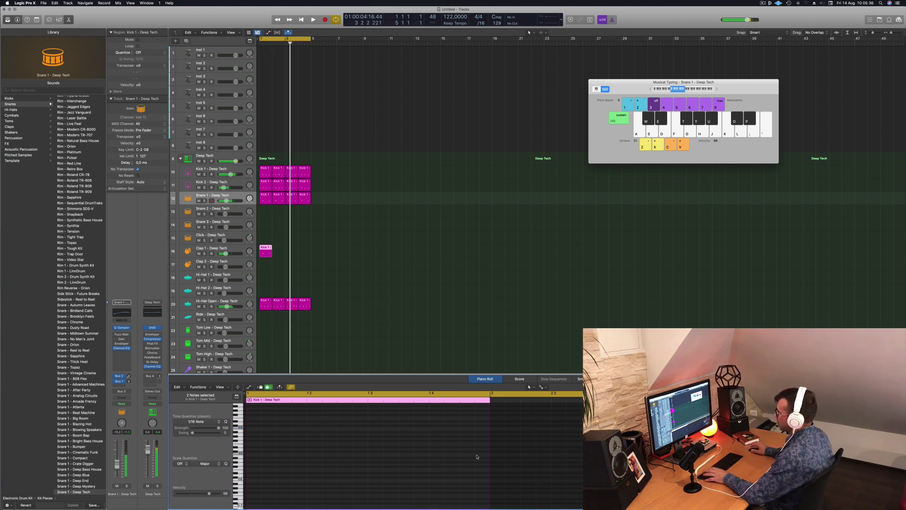
pyautogui.scroll(5, 303, 418)
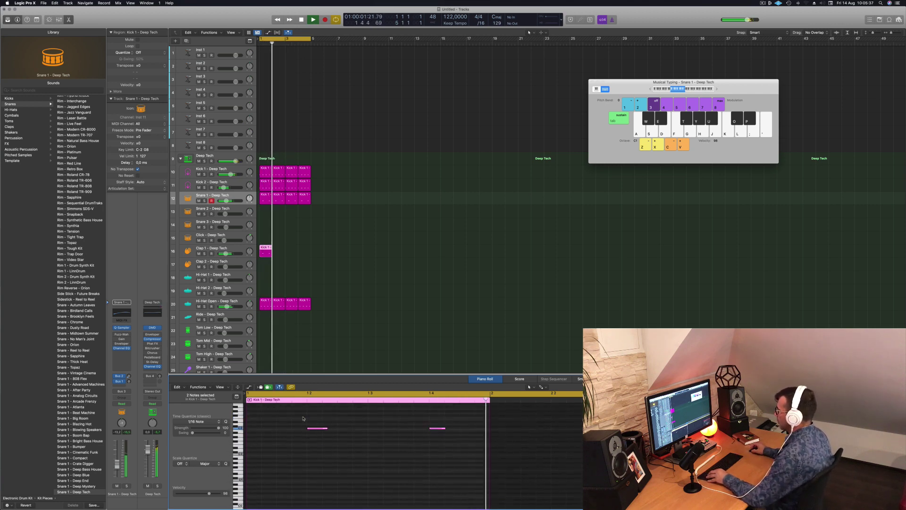
pyautogui.moveTo(305, 424); pyautogui.dragTo(335, 452)
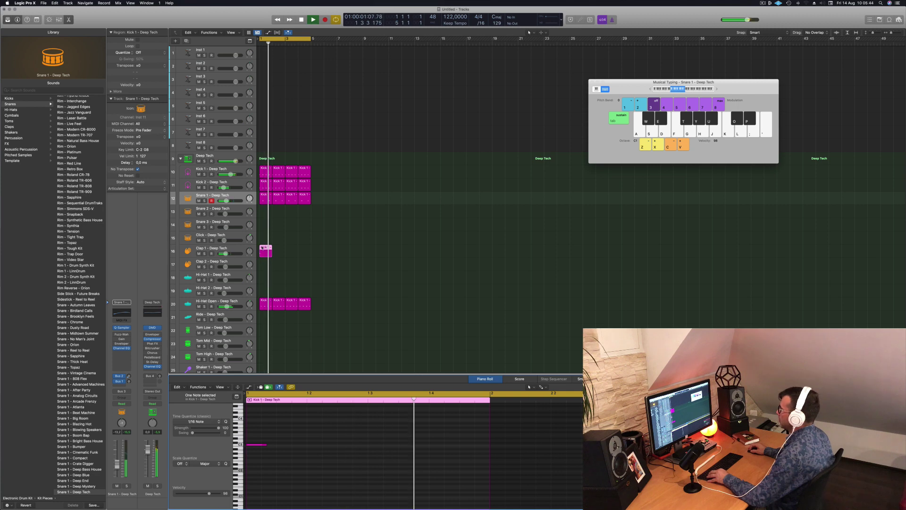
# Duplicate the clap region to fill bars 1 to 4 and open the Clap 1 track's Stereo Delay
pyautogui.moveTo(263, 248); pyautogui.dragTo(293, 254)
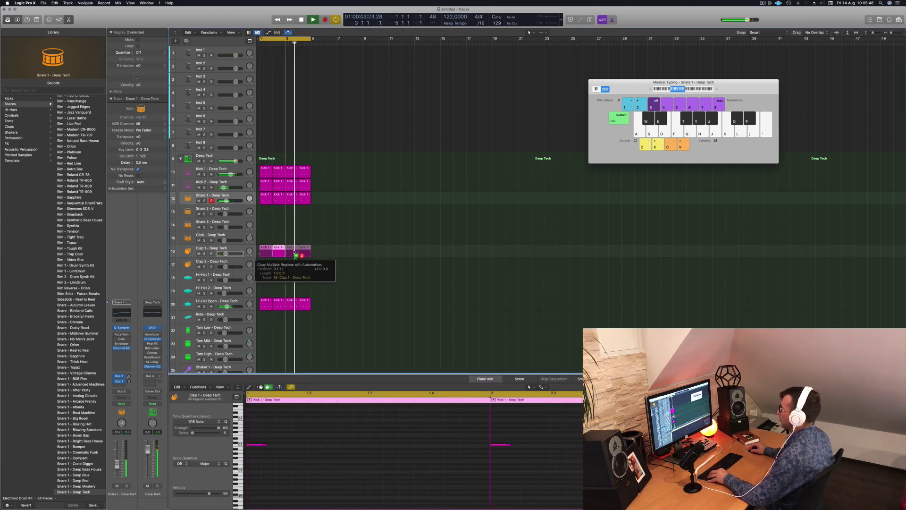
pyautogui.moveTo(295, 253); pyautogui.dragTo(295, 254)
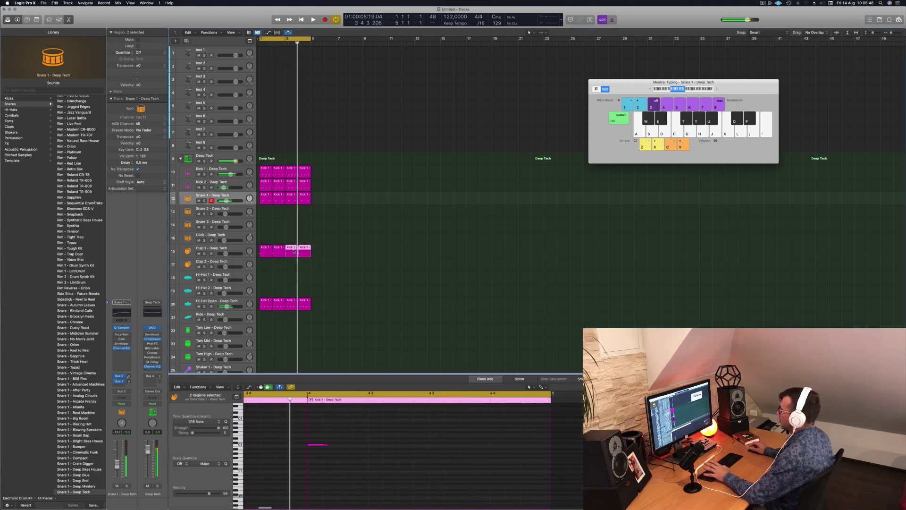
pyautogui.click(219, 257)
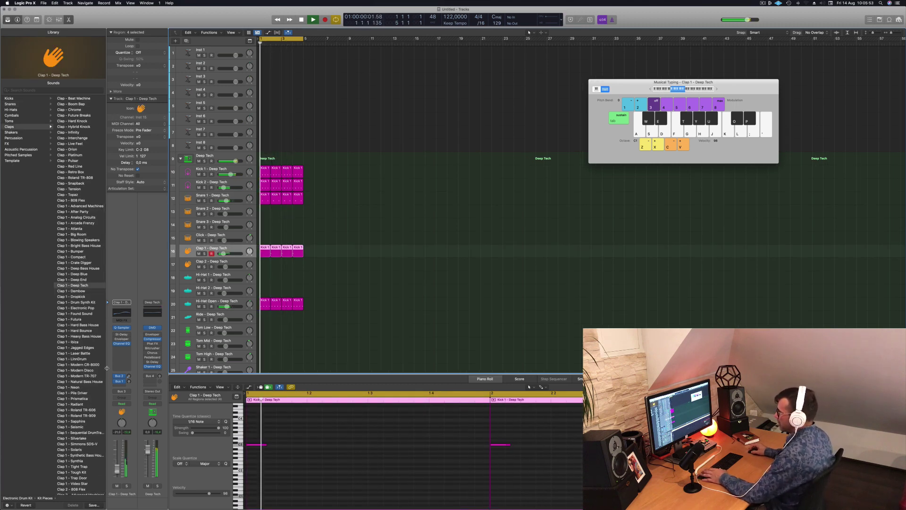
pyautogui.click(122, 335)
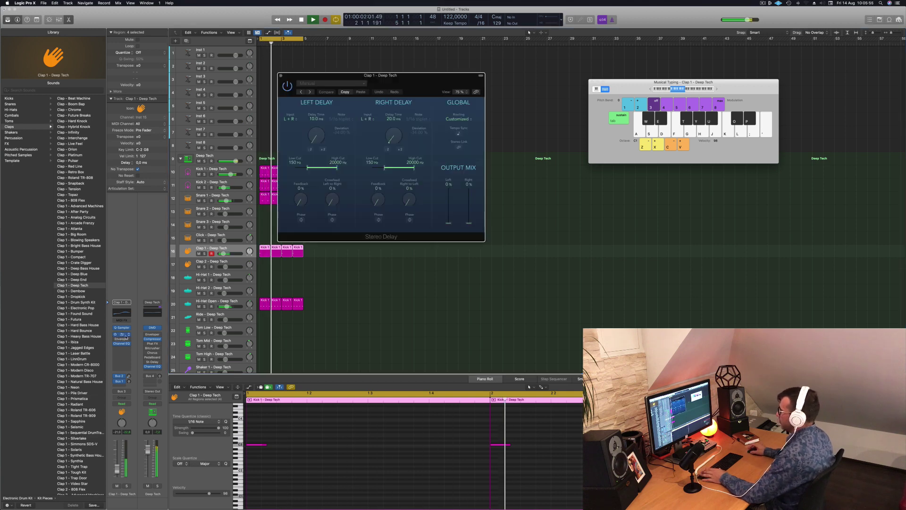
# Try the 1/8 Note Dotted preset in Clap 1's Stereo Delay and lower the track's volume
pyautogui.moveTo(345, 77); pyautogui.dragTo(329, 81)
pyautogui.click(296, 96)
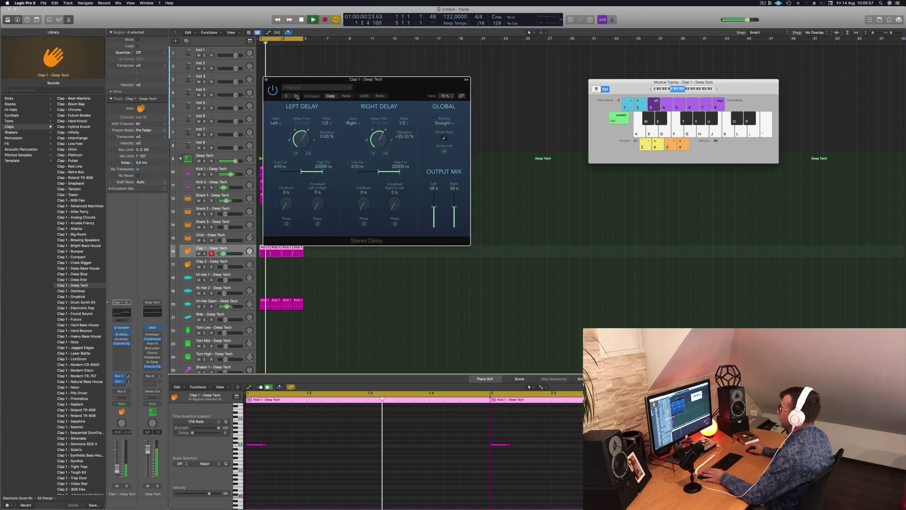
pyautogui.moveTo(375, 87); pyautogui.dragTo(447, 106)
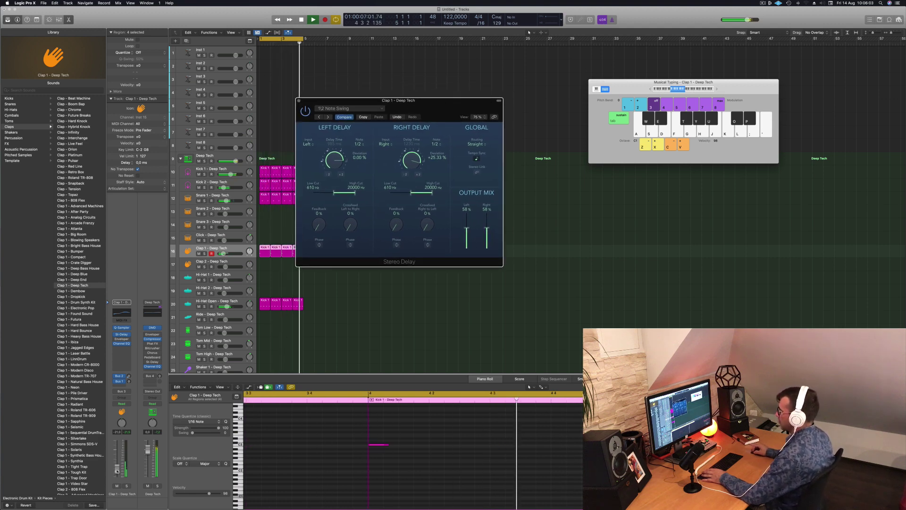
pyautogui.click(329, 117)
pyautogui.click(331, 117)
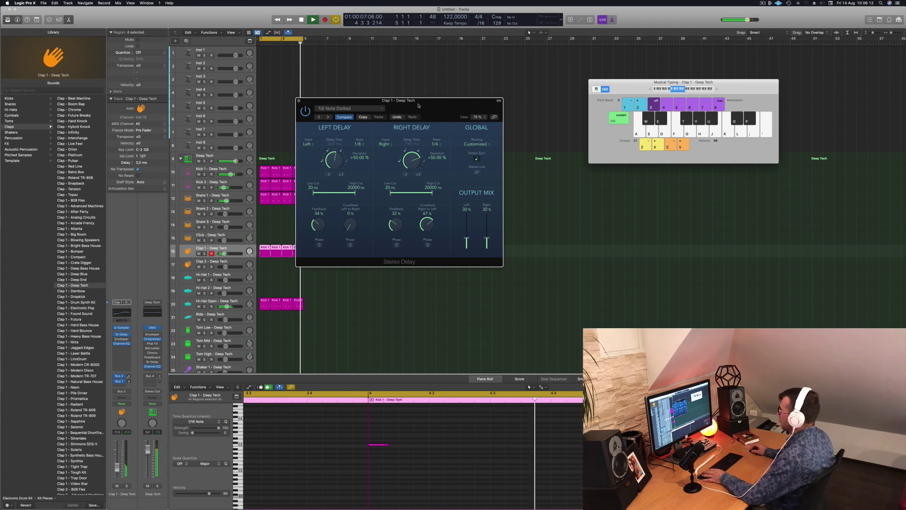
pyautogui.moveTo(418, 105); pyautogui.dragTo(435, 104)
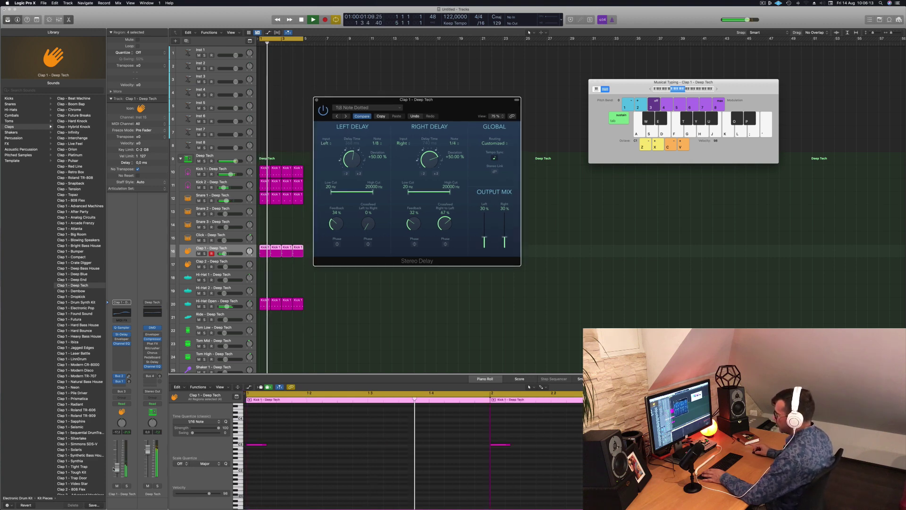
pyautogui.moveTo(117, 469); pyautogui.dragTo(117, 471)
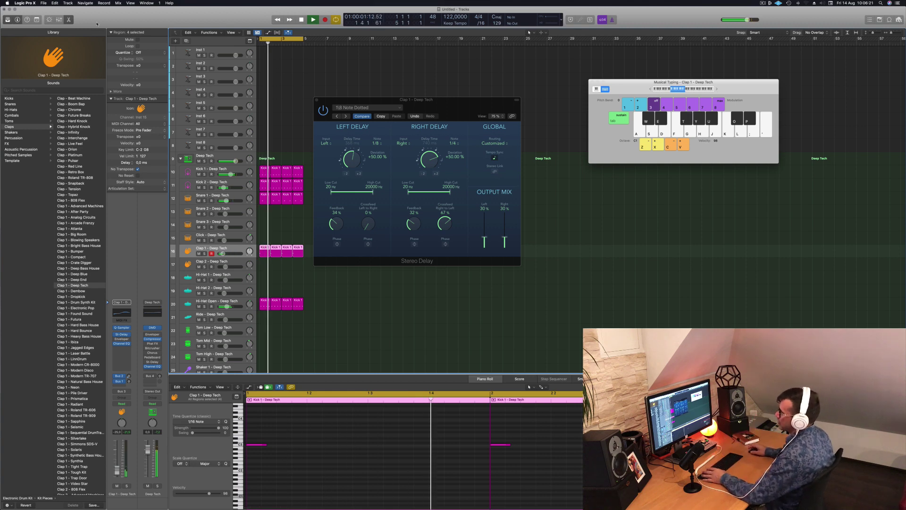
# Load the Clap 1 - Drum Synth Kit sound on the Clap 1 track and insert a Stereo Delay after its effects
pyautogui.click(71, 303)
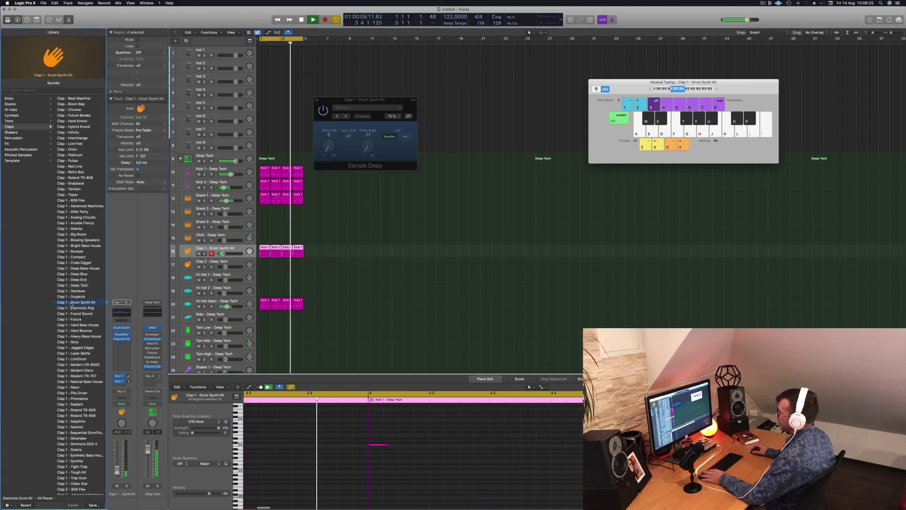
pyautogui.click(120, 344)
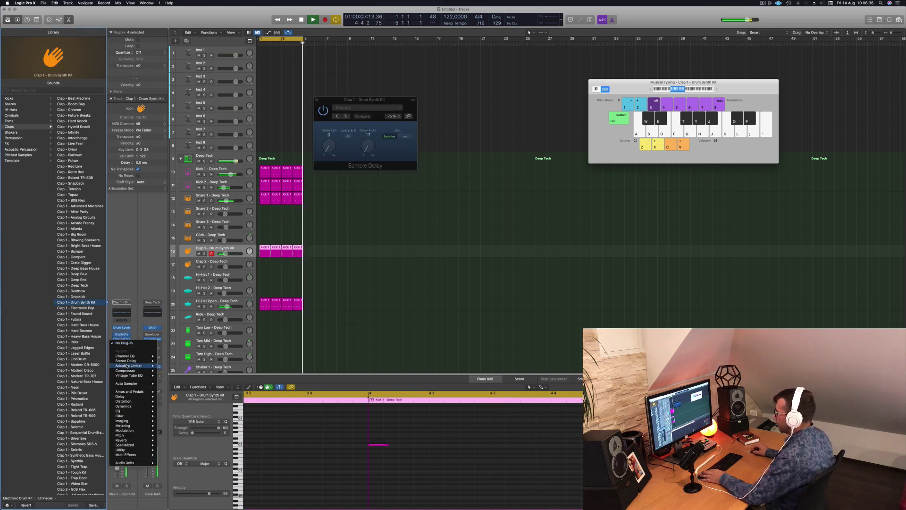
pyautogui.moveTo(137, 361)
pyautogui.click(169, 361)
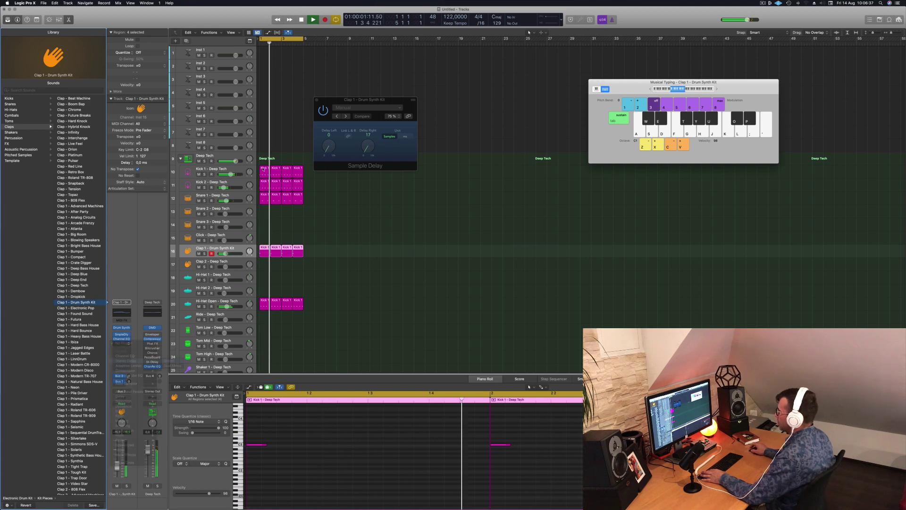
# Raise the Stereo Delay's output mix to 49% left and 62% right, then close the effect and deselect the clap regions
pyautogui.moveTo(381, 103); pyautogui.dragTo(326, 126)
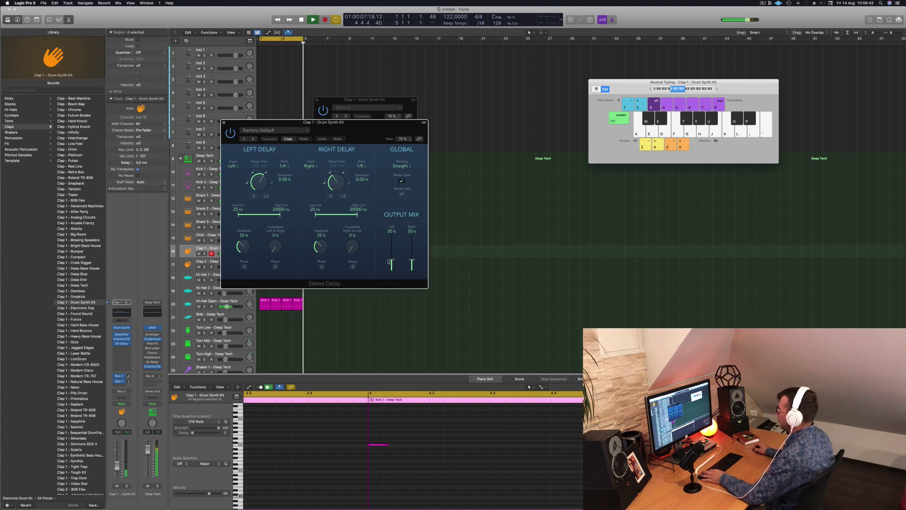
pyautogui.moveTo(392, 260); pyautogui.dragTo(413, 250)
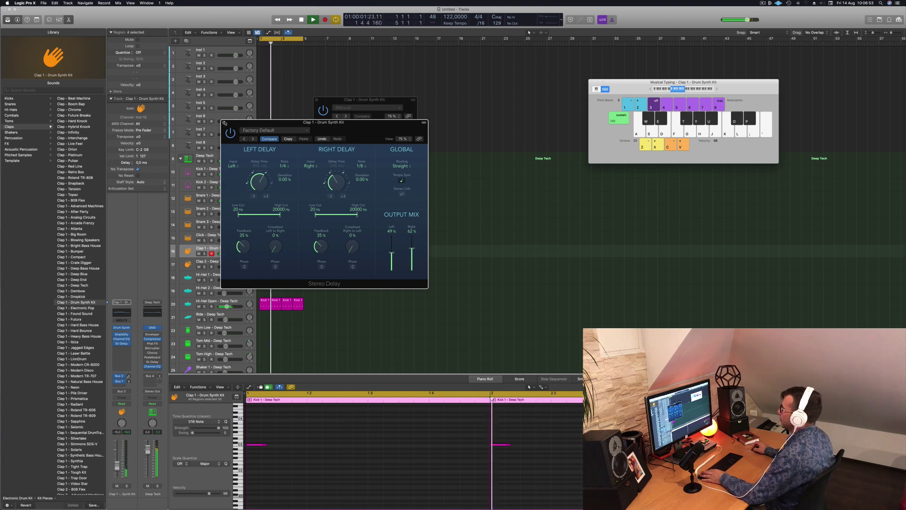
pyautogui.click(224, 123)
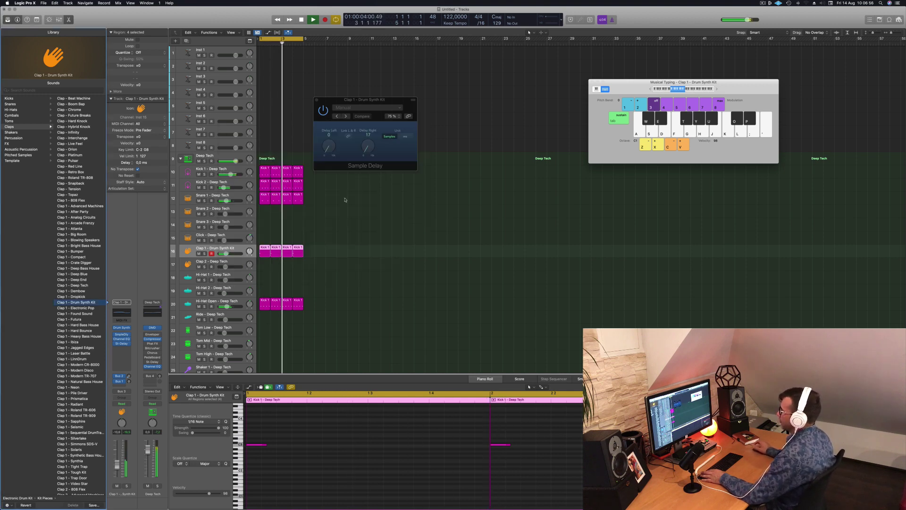
pyautogui.click(336, 251)
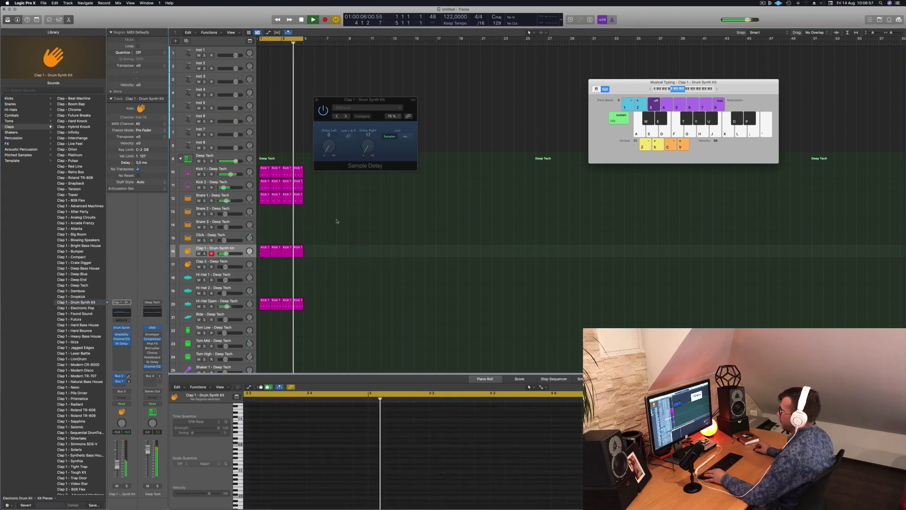
# Copy the first Hi-Hat Open region to the Hi-Hat 1 track and shift its four notes back onto the beats
pyautogui.scroll(-4, 258, 213)
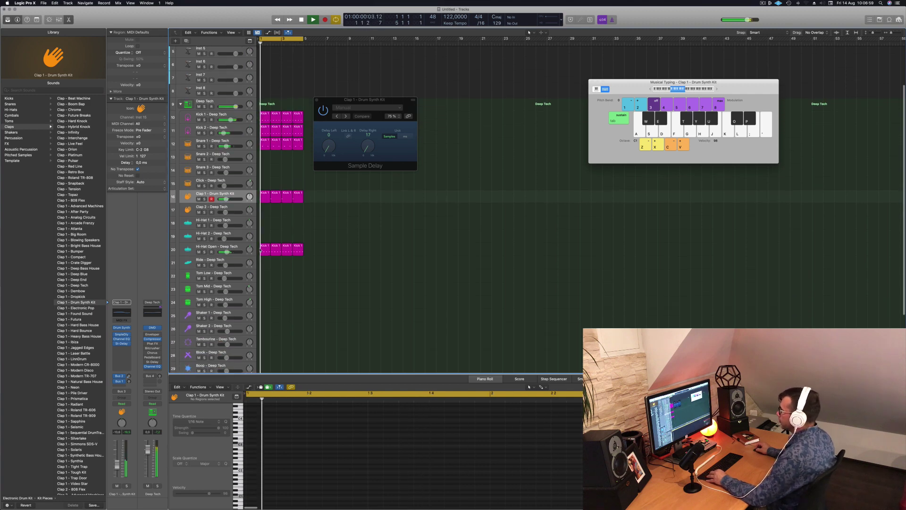
pyautogui.moveTo(266, 253); pyautogui.dragTo(266, 230)
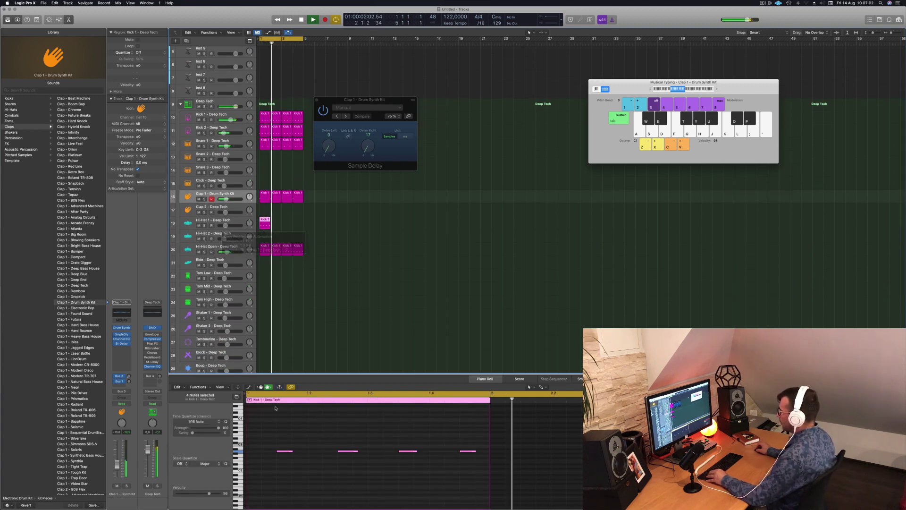
pyautogui.moveTo(277, 437); pyautogui.dragTo(481, 469)
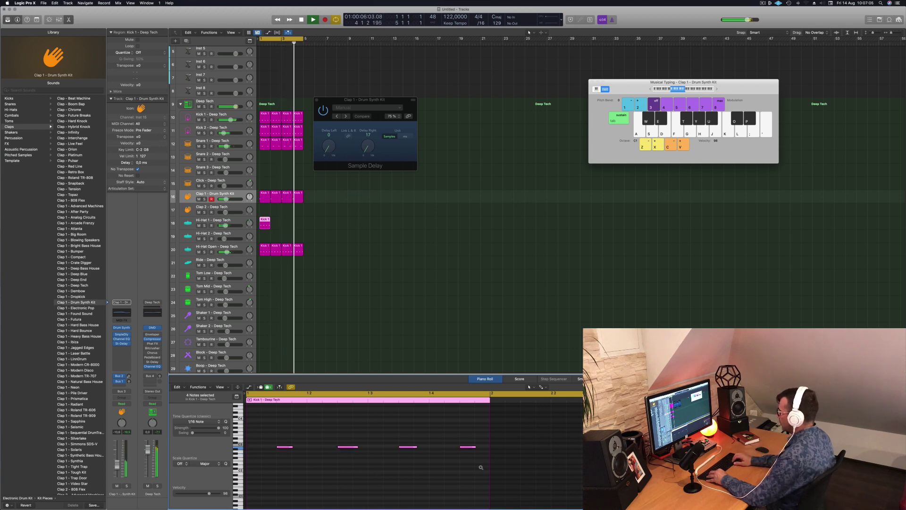
pyautogui.hotkey('alt', 'Down')
pyautogui.hotkey('alt', 'Down')
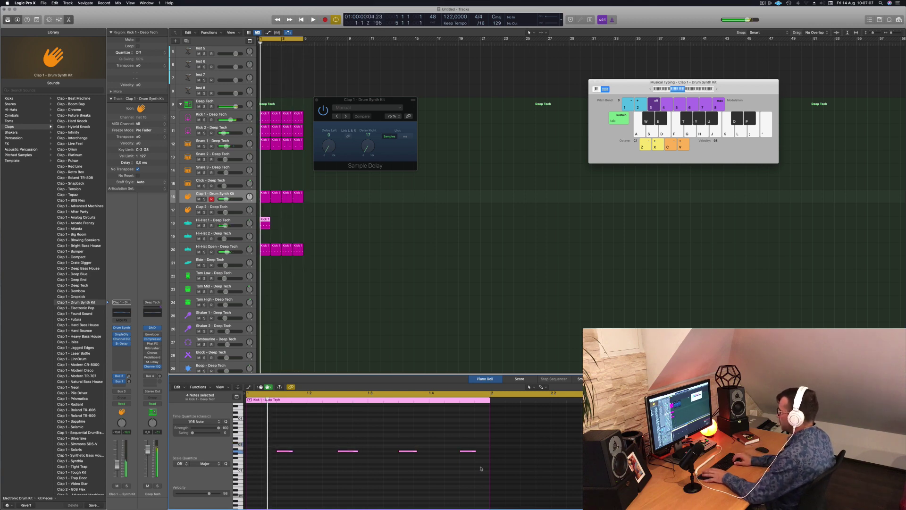
pyautogui.hotkey('alt', 'Left')
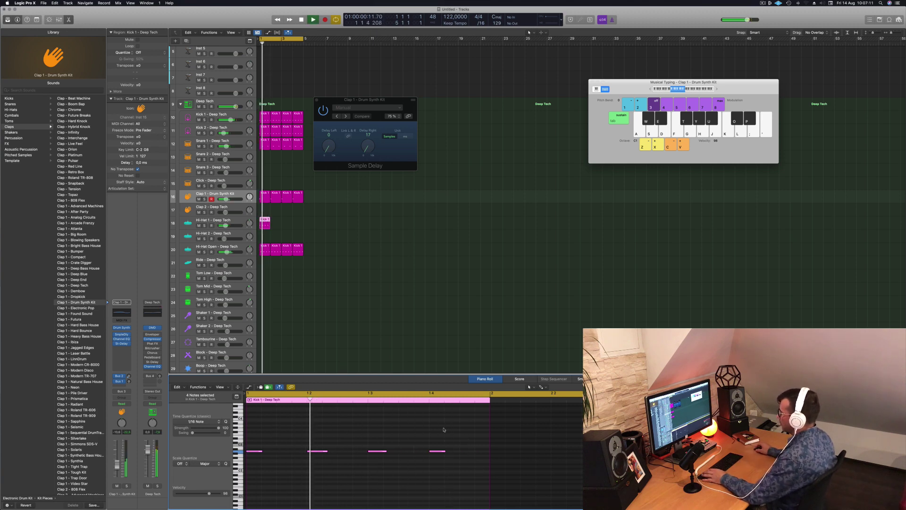
# Move the second Hi-Hat 1 note a sixteenth earlier and the third and fourth notes a sixteenth later
pyautogui.click(204, 226)
pyautogui.click(205, 225)
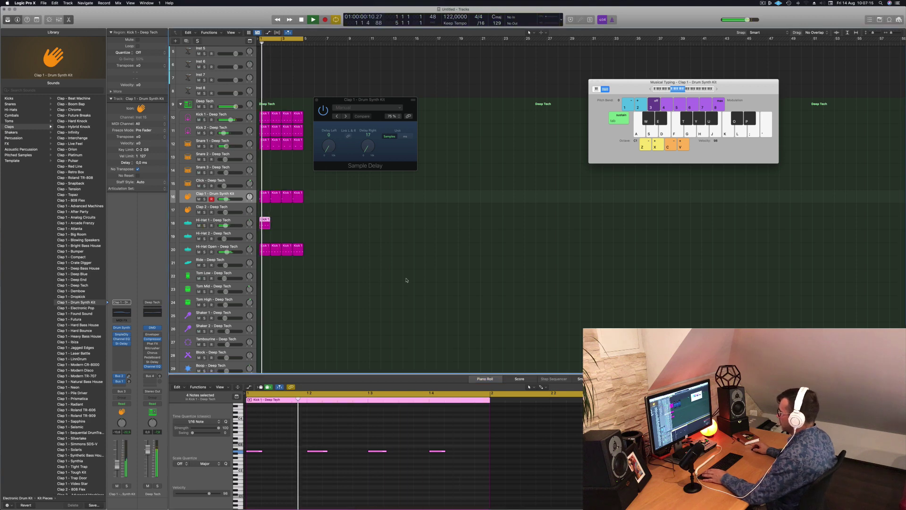
pyautogui.click(317, 451)
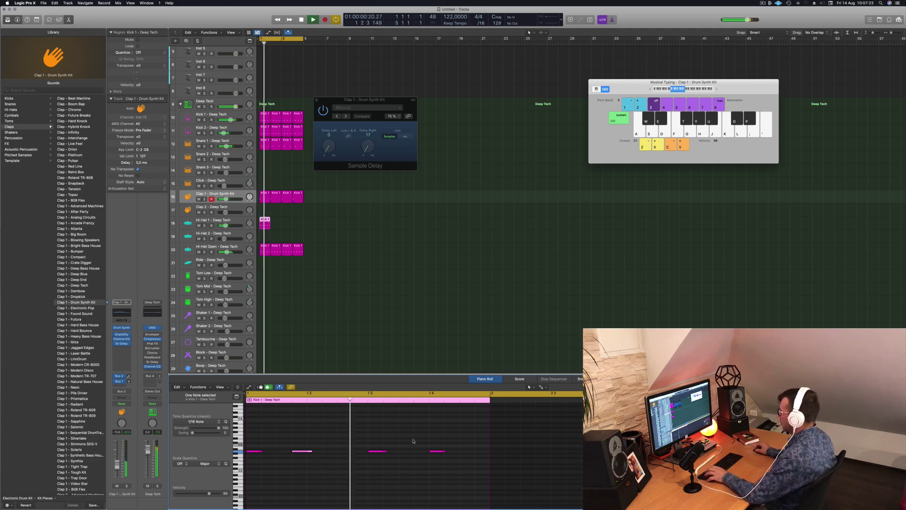
pyautogui.click(436, 451)
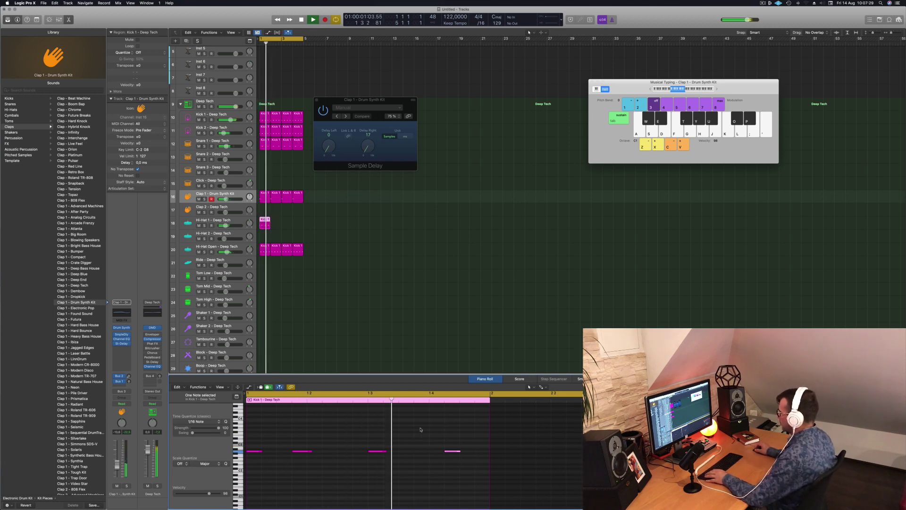
pyautogui.click(378, 451)
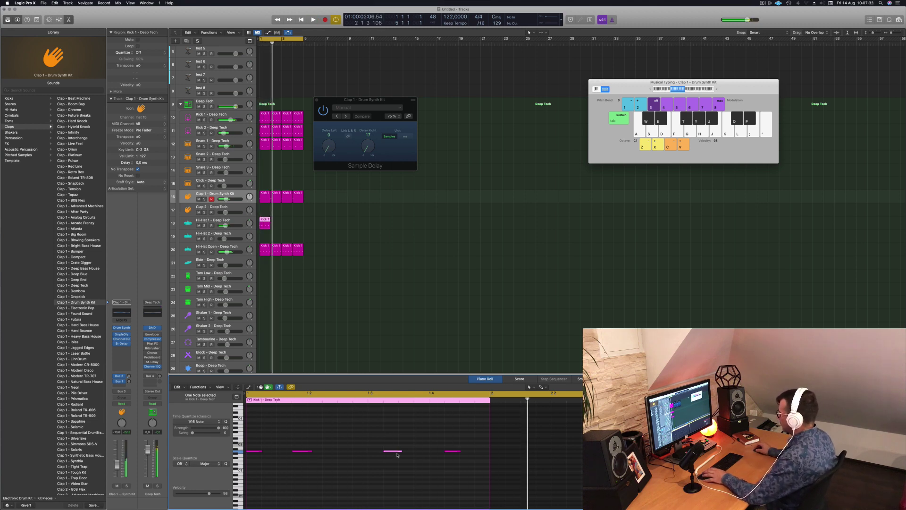
# Delete the first and last notes of the Hi-Hat 1 region, keeping the two offbeat notes, and check playback
pyautogui.press('space')
pyautogui.click(457, 452)
pyautogui.press('space')
pyautogui.press('space')
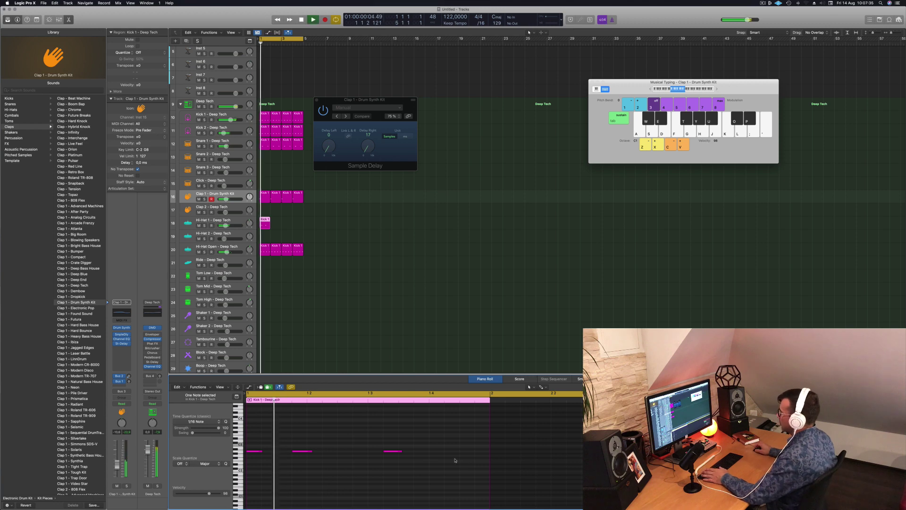
pyautogui.click(255, 452)
pyautogui.press('Delete')
pyautogui.press('space')
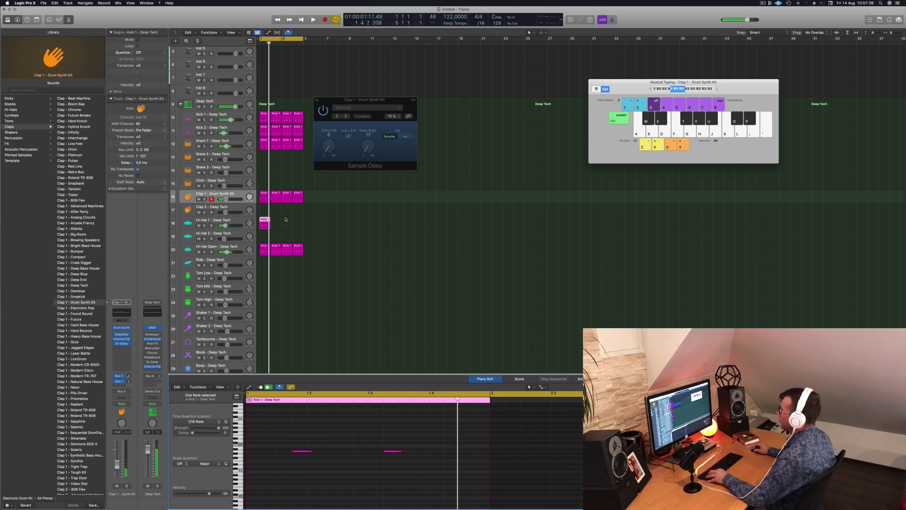
# Duplicate the Hi-Hat 1 region to fill bars 1 to 4 and lower the Hi-Hat 1 track's volume slightly during playback
pyautogui.moveTo(264, 222); pyautogui.dragTo(287, 221)
pyautogui.press('space')
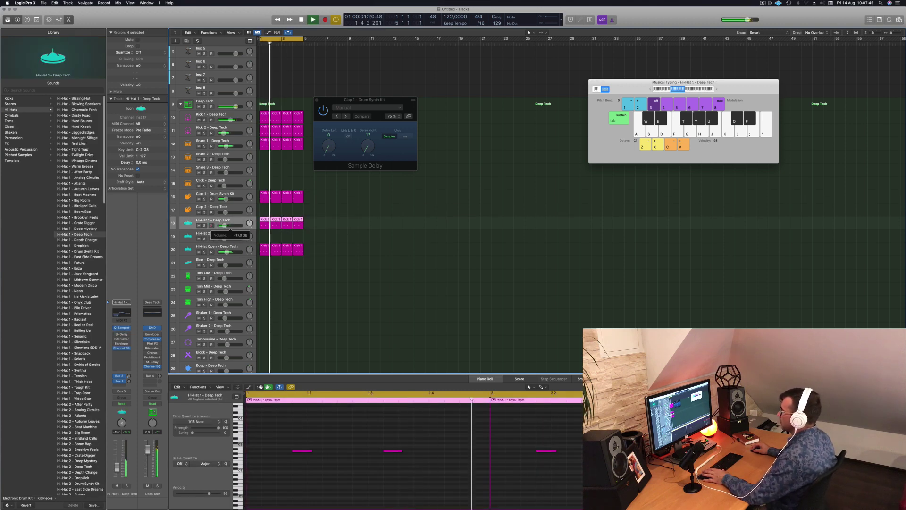
pyautogui.moveTo(223, 225); pyautogui.dragTo(222, 225)
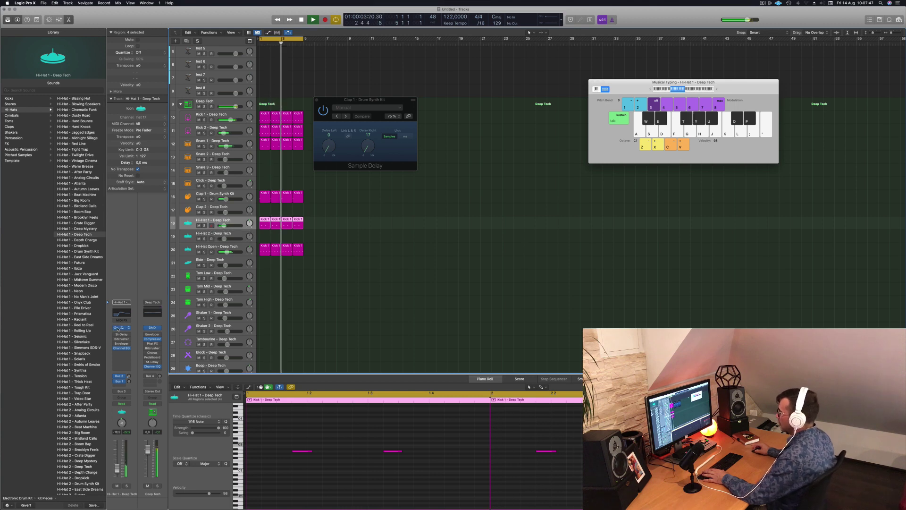
# Switch the filter in Hi-Hat 1's Quick Sampler to HP 12dB Creamy and turn down its cutoff
pyautogui.click(122, 328)
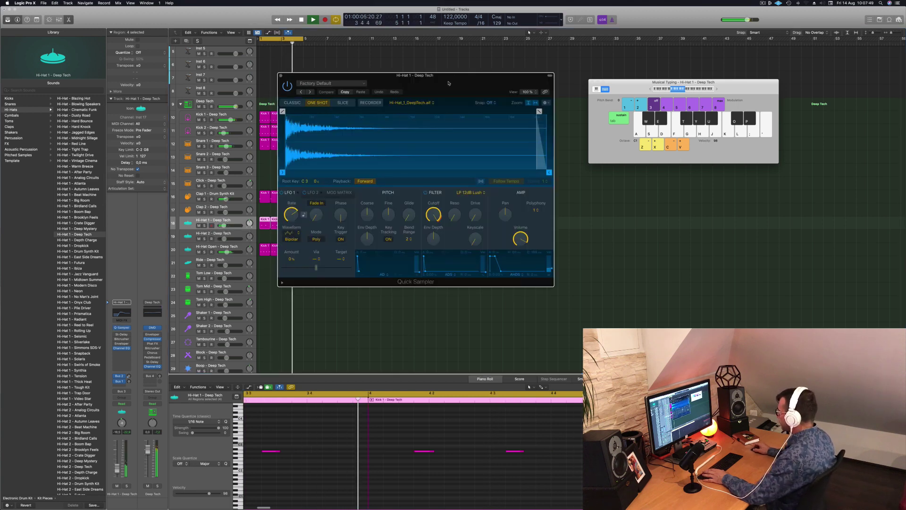
pyautogui.moveTo(359, 75); pyautogui.dragTo(377, 115)
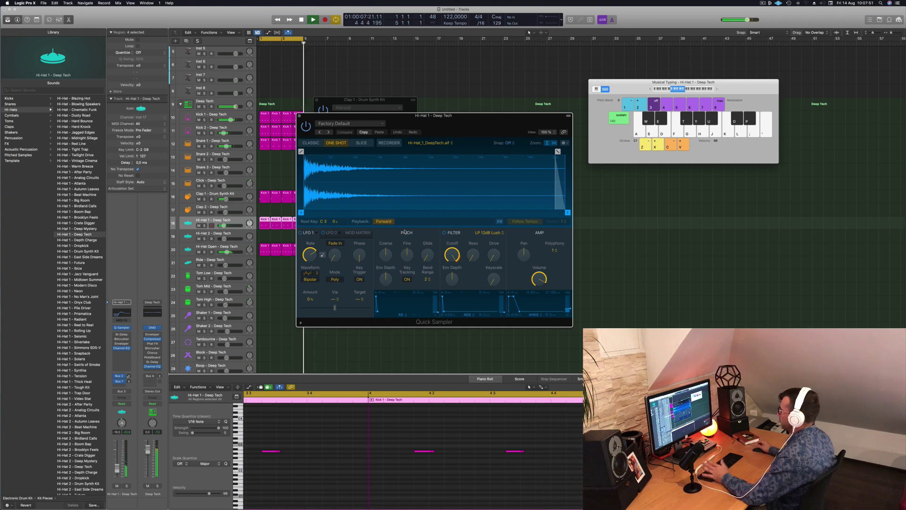
pyautogui.moveTo(451, 255); pyautogui.dragTo(450, 274)
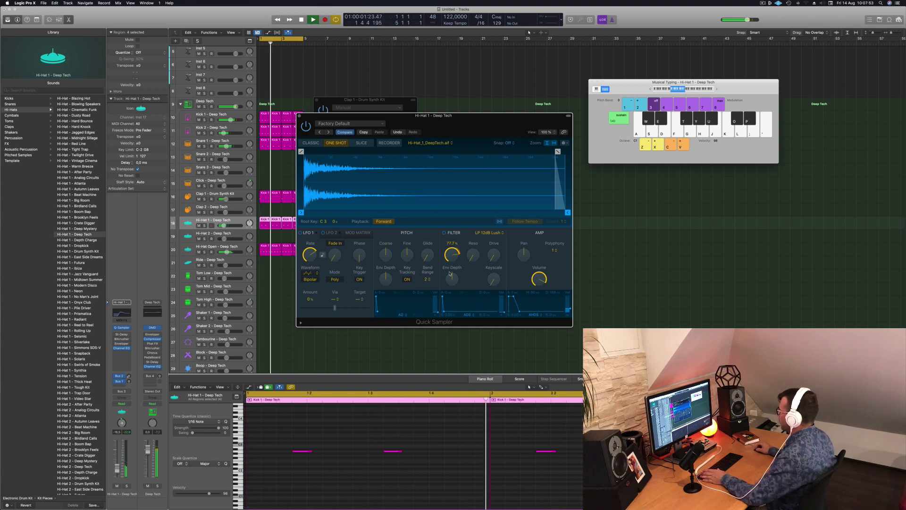
pyautogui.click(493, 233)
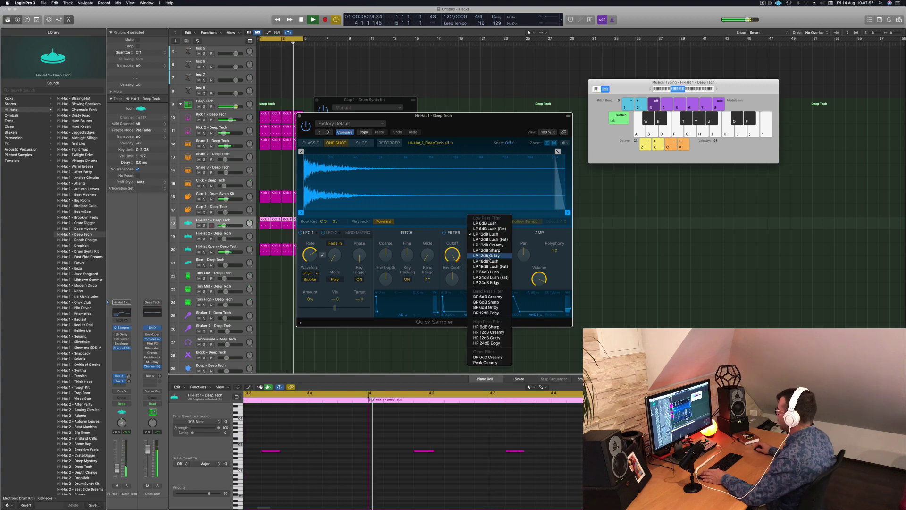
pyautogui.click(488, 333)
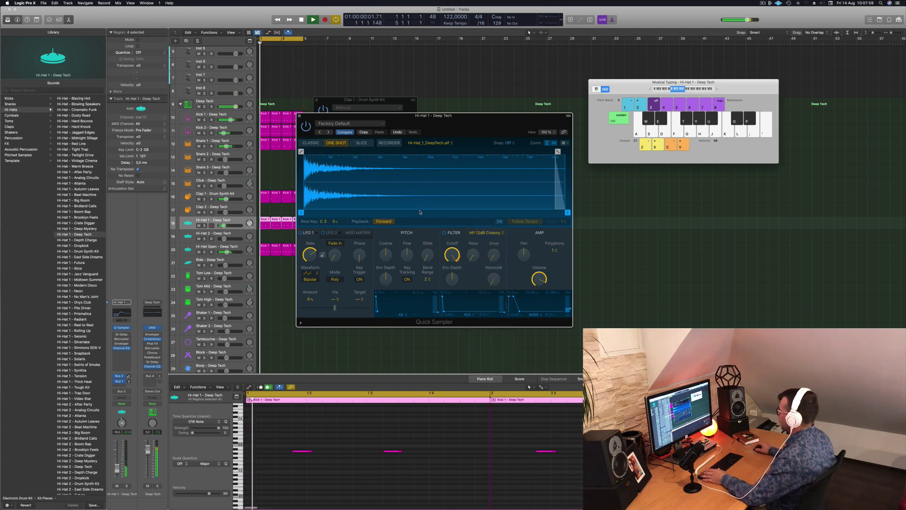
pyautogui.moveTo(452, 254); pyautogui.dragTo(452, 302)
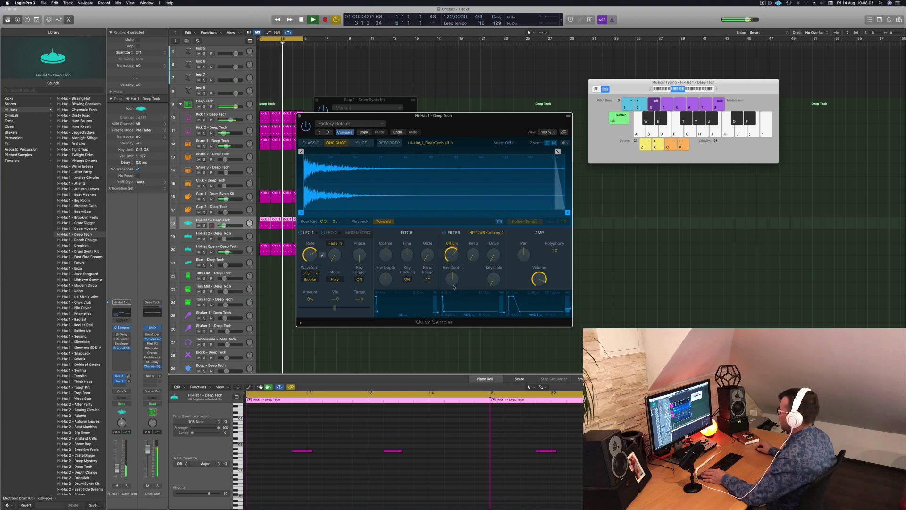
# Set the Quick Sampler filter's resonance to about 55% and envelope depth to about +35%, add some drive, and close the instrument
pyautogui.moveTo(472, 255); pyautogui.dragTo(480, 223)
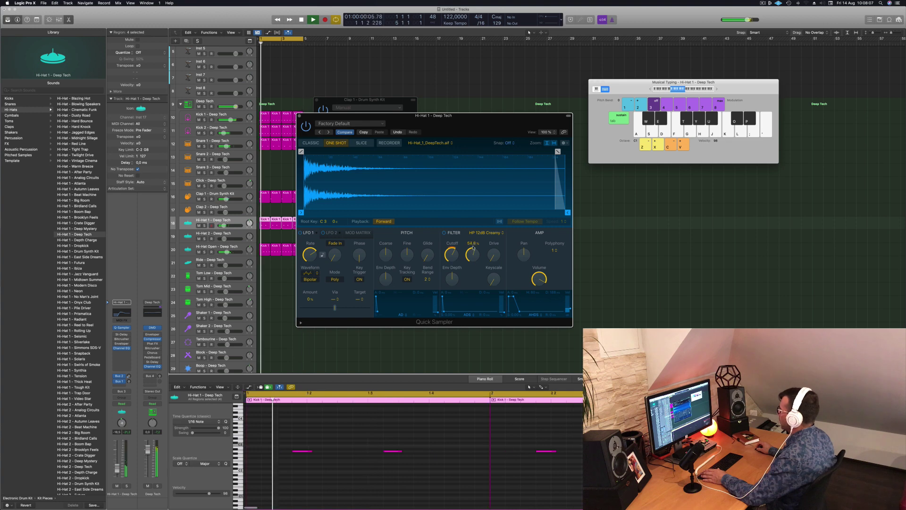
pyautogui.moveTo(493, 255)
pyautogui.mouseDown()
pyautogui.moveTo(498, 232)
pyautogui.moveTo(491, 255)
pyautogui.mouseUp()
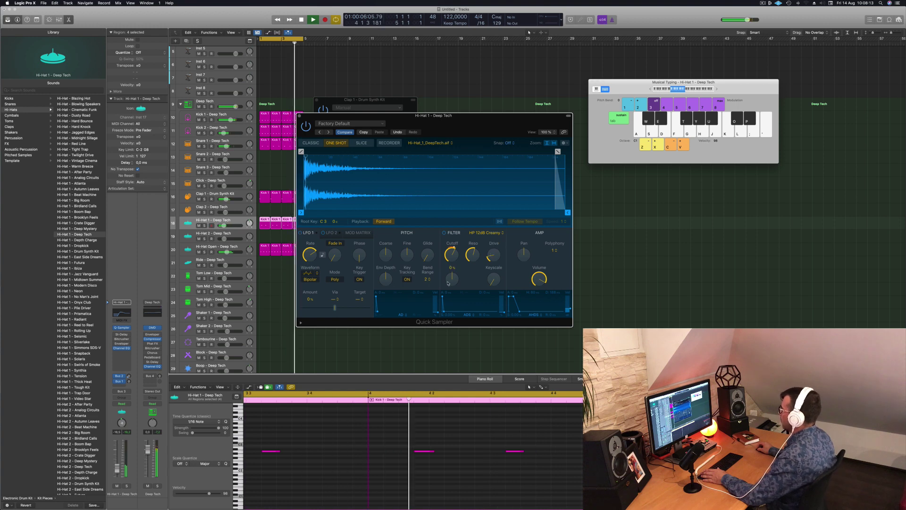
pyautogui.moveTo(451, 279); pyautogui.dragTo(455, 274)
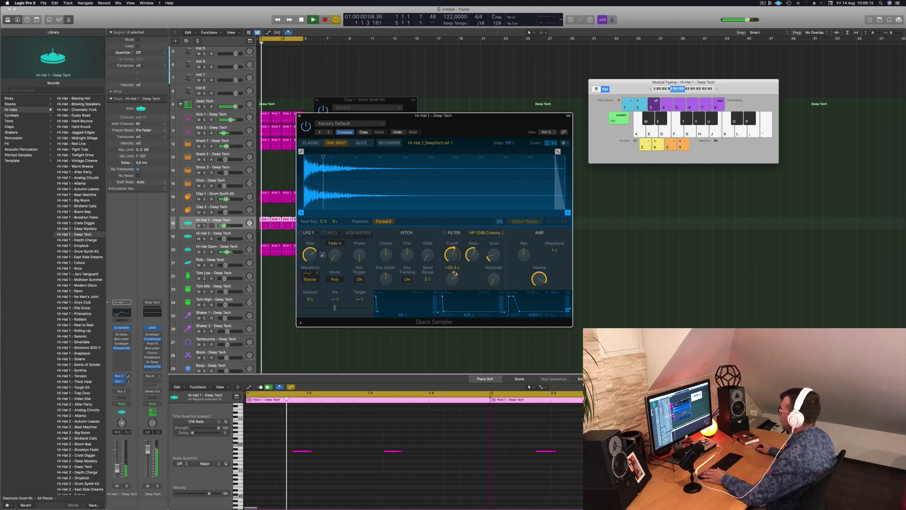
pyautogui.click(300, 116)
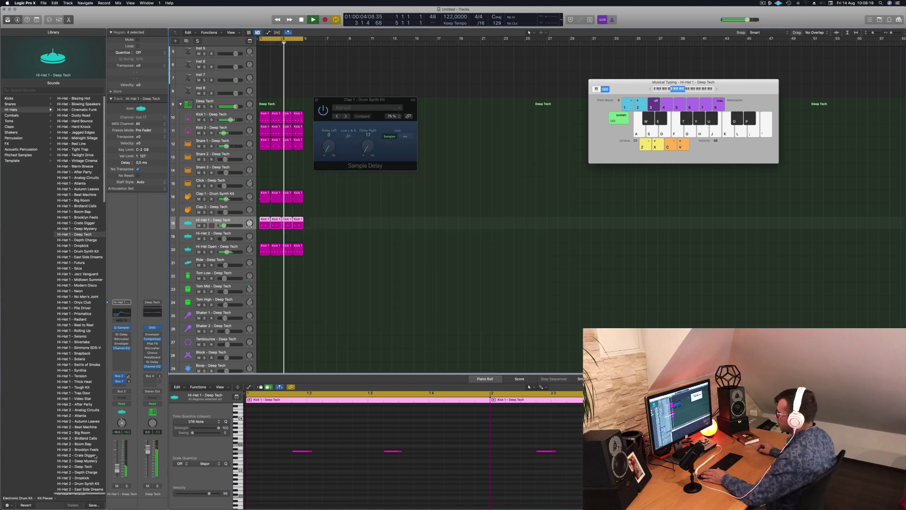
# Copy the first Hi-Hat Open region to bar 1 of the Tom Low track
pyautogui.click(352, 215)
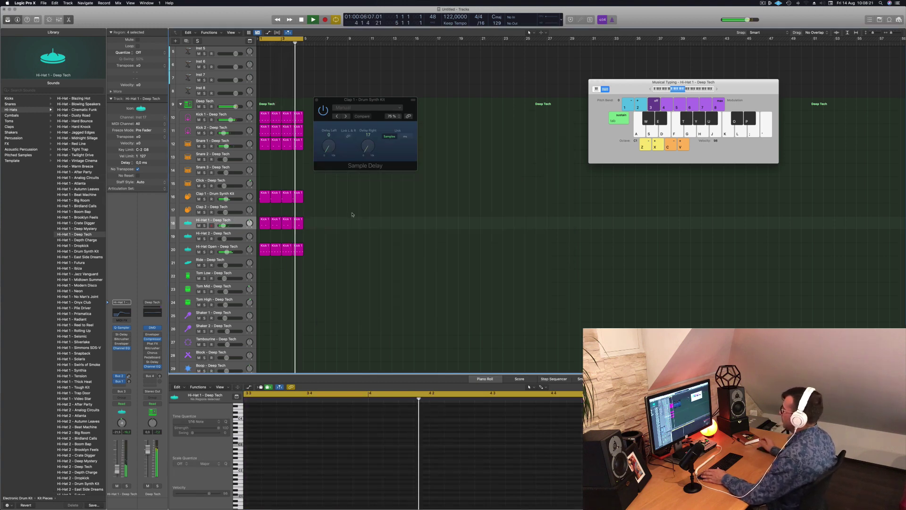
pyautogui.scroll(-1, 329, 233)
pyautogui.scroll(-1, 329, 234)
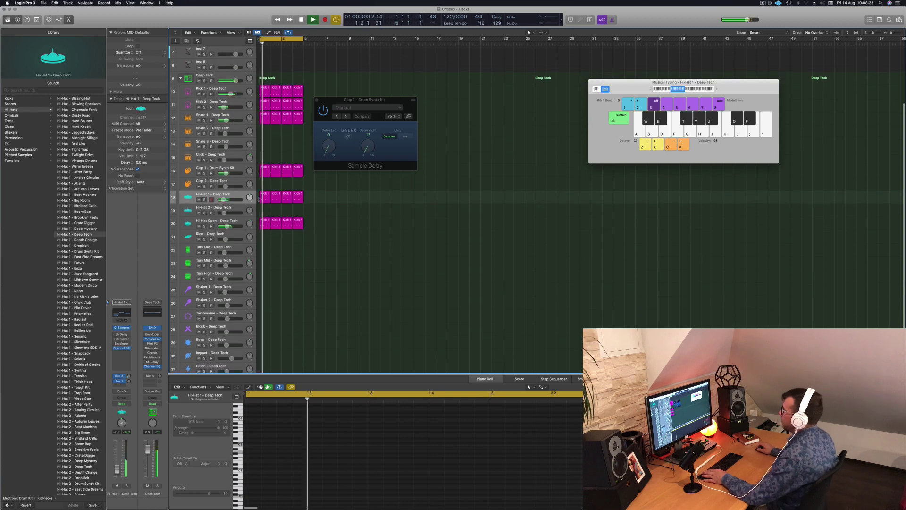
pyautogui.click(262, 225)
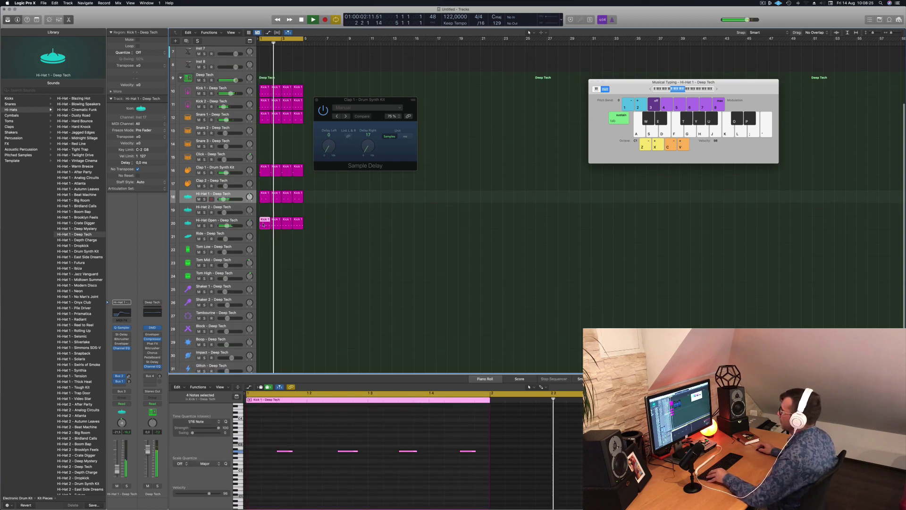
pyautogui.moveTo(263, 225); pyautogui.dragTo(258, 251)
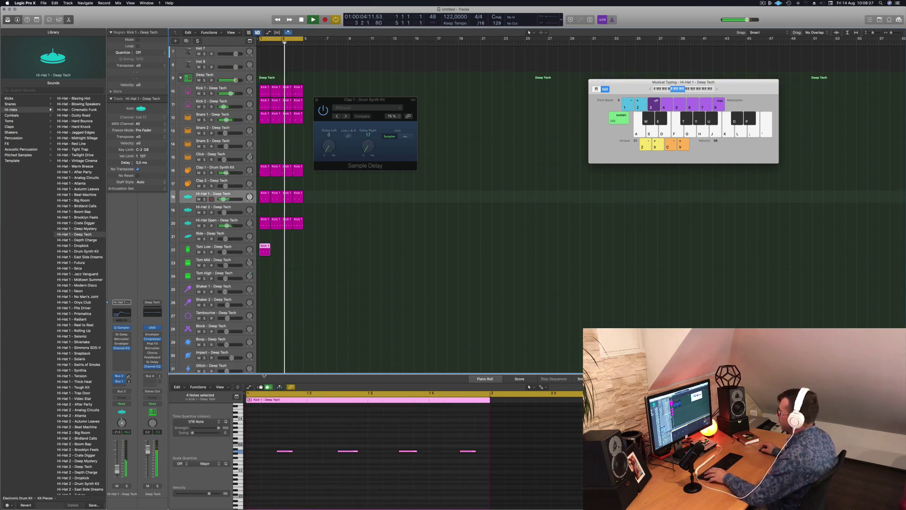
# Reduce the Tom Low region to its last note at a lower pitch and duplicate the region across bars 1 to 4
pyautogui.moveTo(264, 430); pyautogui.dragTo(423, 482)
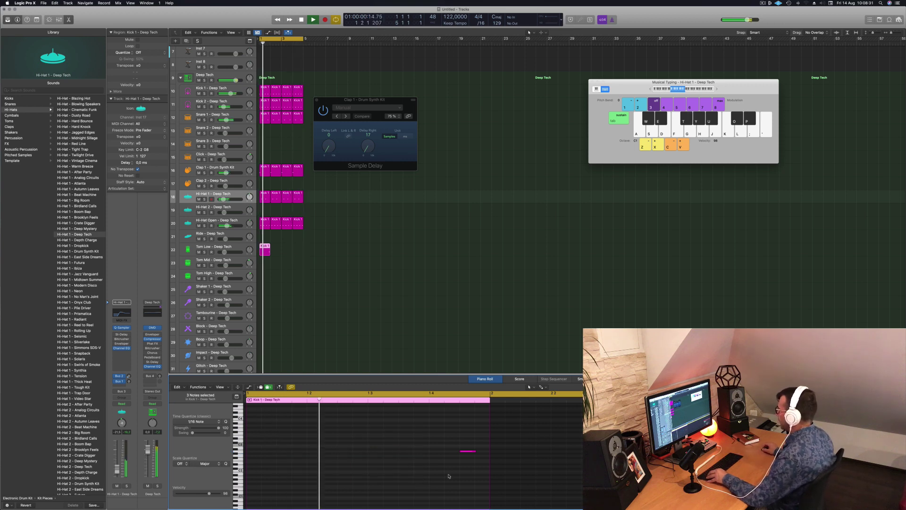
pyautogui.click(466, 451)
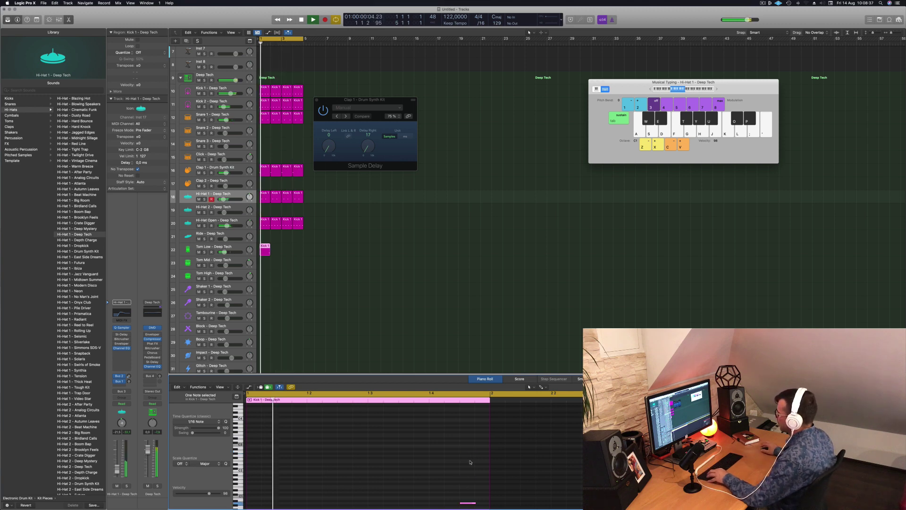
pyautogui.click(276, 248)
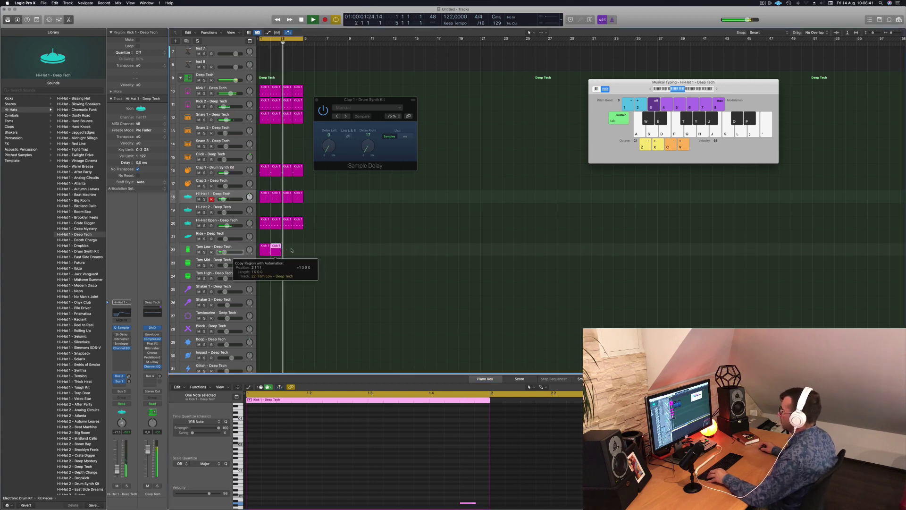
pyautogui.moveTo(291, 250)
pyautogui.mouseDown()
pyautogui.moveTo(281, 249)
pyautogui.moveTo(289, 251)
pyautogui.mouseUp()
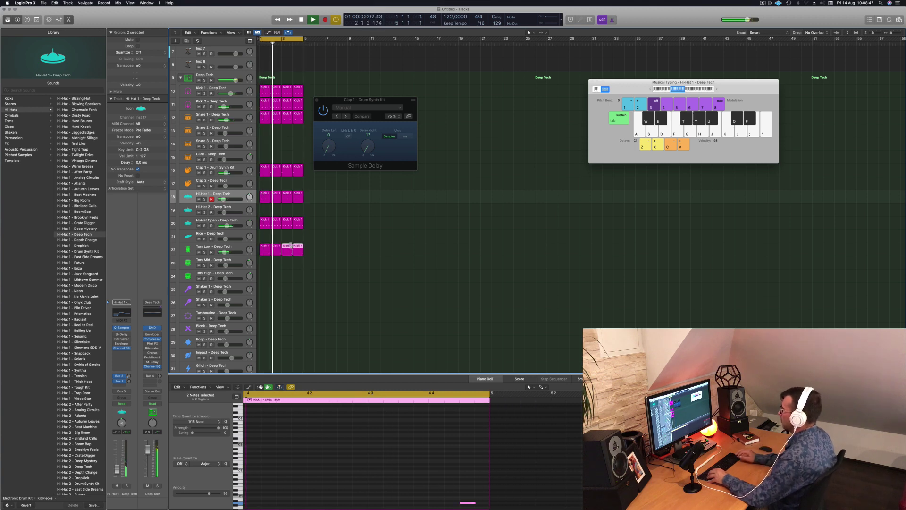
# Add a second, higher-pitched note shortly before the existing tom note in all four Tom Low regions
pyautogui.moveTo(328, 244); pyautogui.dragTo(265, 251)
pyautogui.click(386, 494)
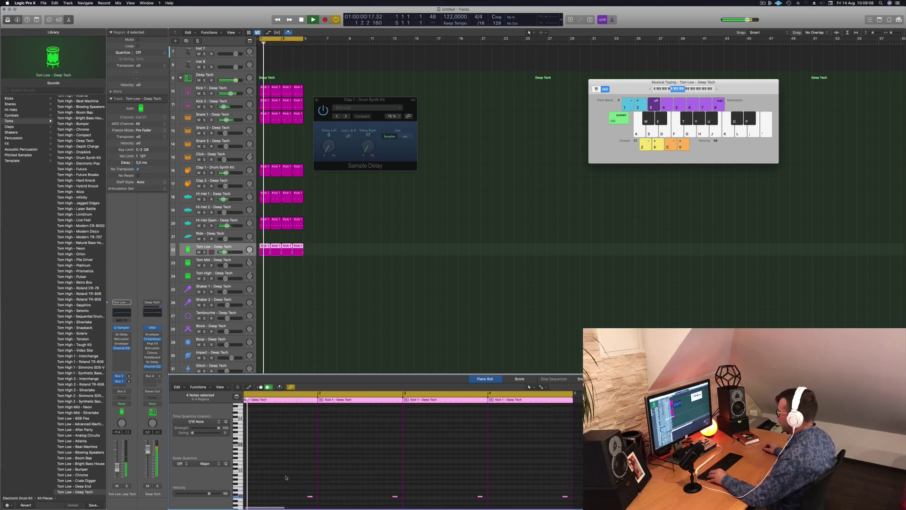
pyautogui.moveTo(291, 479); pyautogui.dragTo(351, 431)
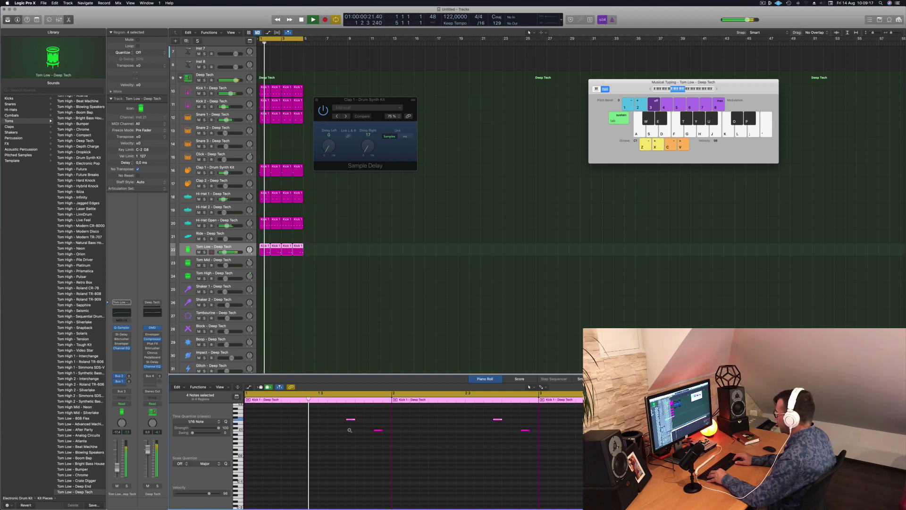
pyautogui.press('y')
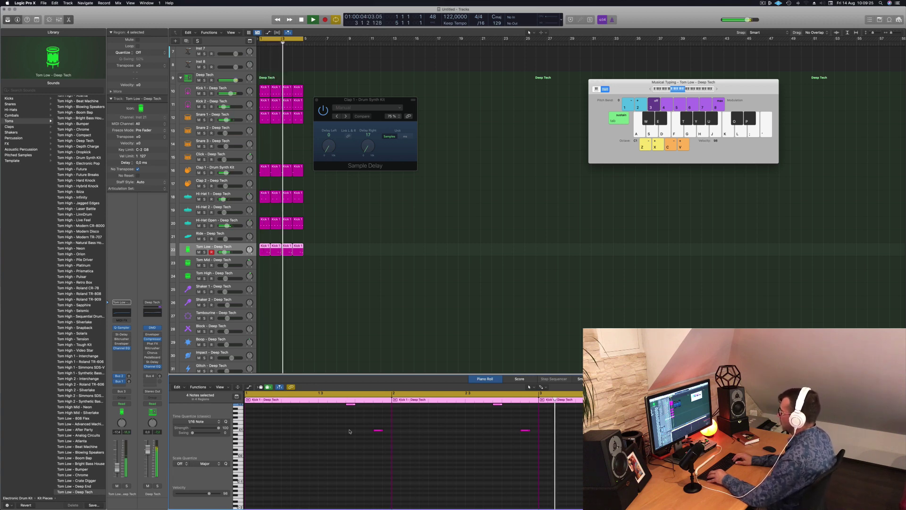
pyautogui.click(326, 269)
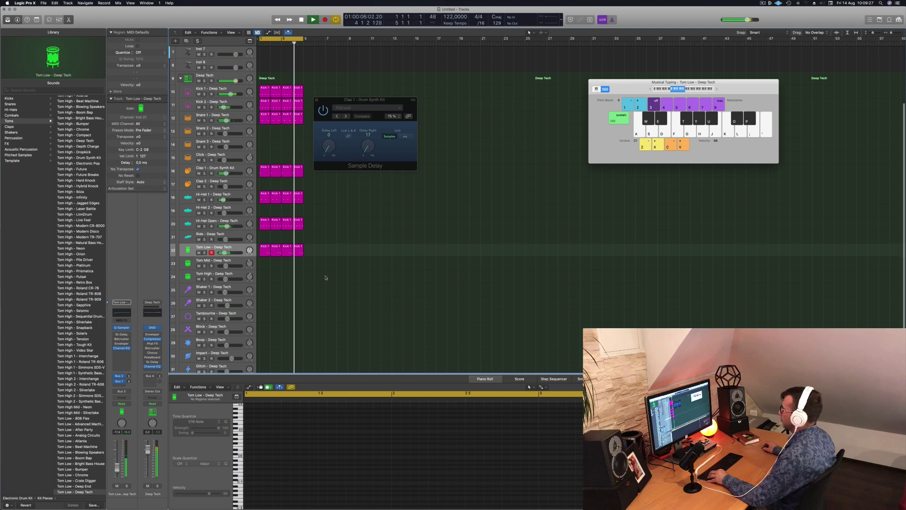
# Close the Sample Delay window of the Clap 1 track
pyautogui.scroll(2, 273, 268)
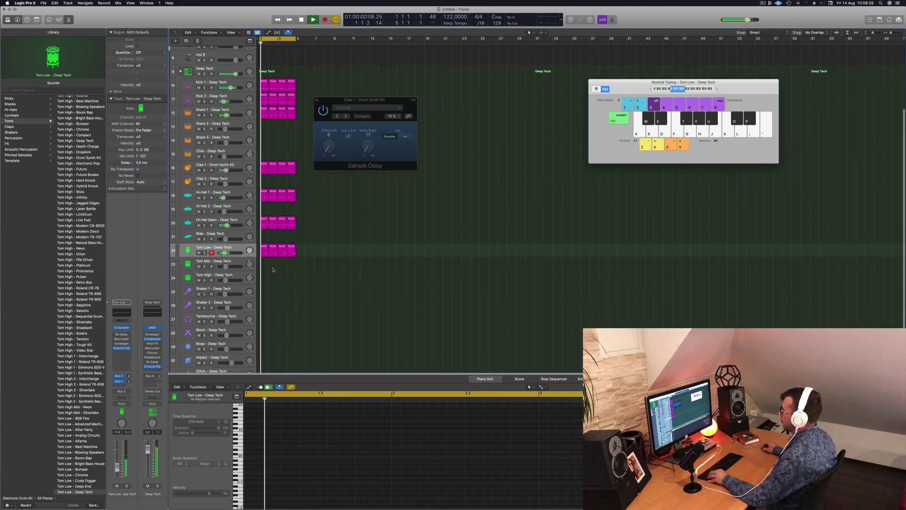
pyautogui.scroll(1, 273, 269)
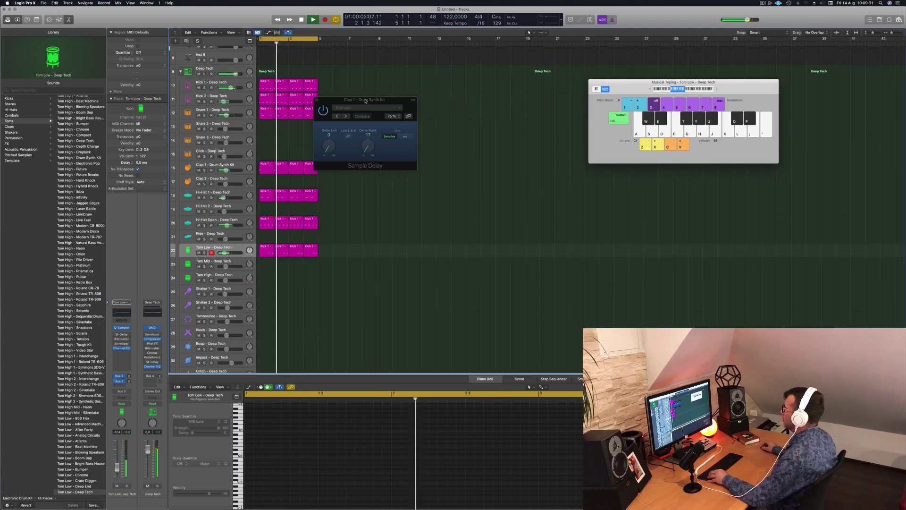
pyautogui.moveTo(317, 100); pyautogui.dragTo(349, 100)
pyautogui.click(349, 100)
pyautogui.scroll(5, 220, 50)
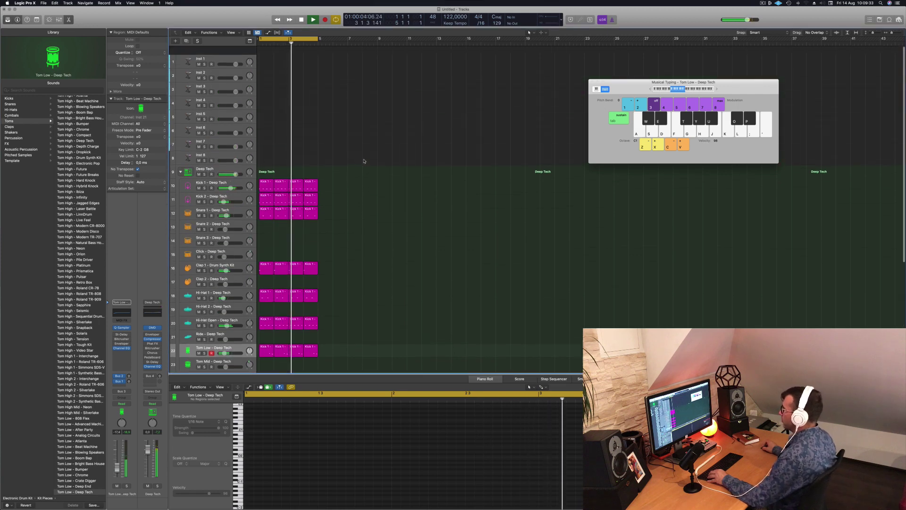
# Repeat all drum regions so the four-bar pattern fills bars 1 to 16
pyautogui.click(220, 51)
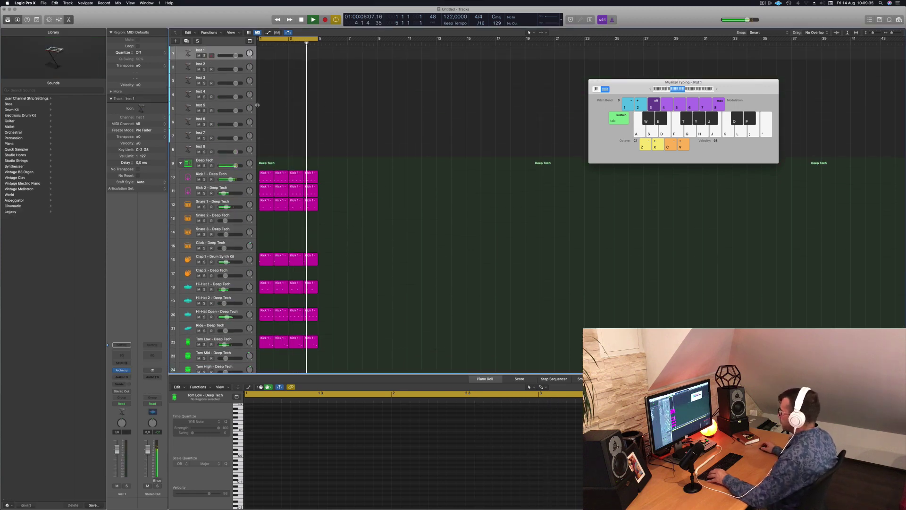
pyautogui.scroll(1, 355, 128)
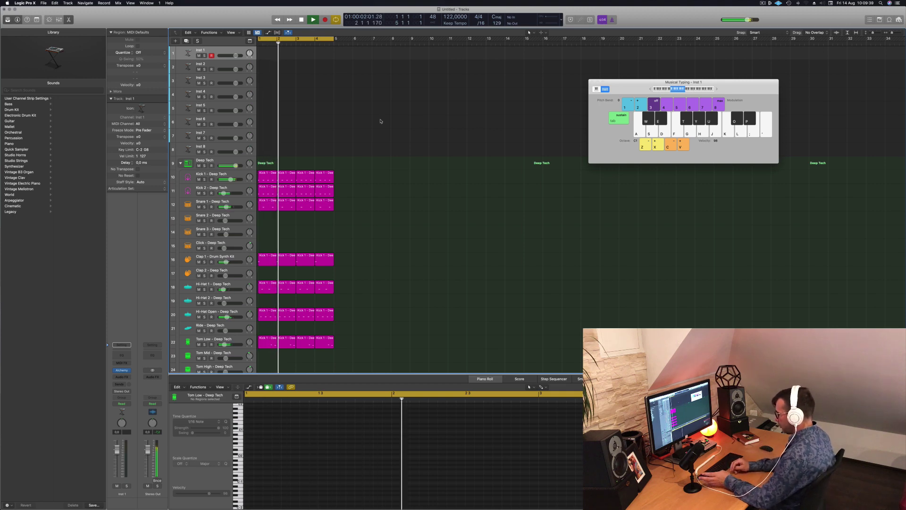
pyautogui.press('super+a')
pyautogui.press('super+r')
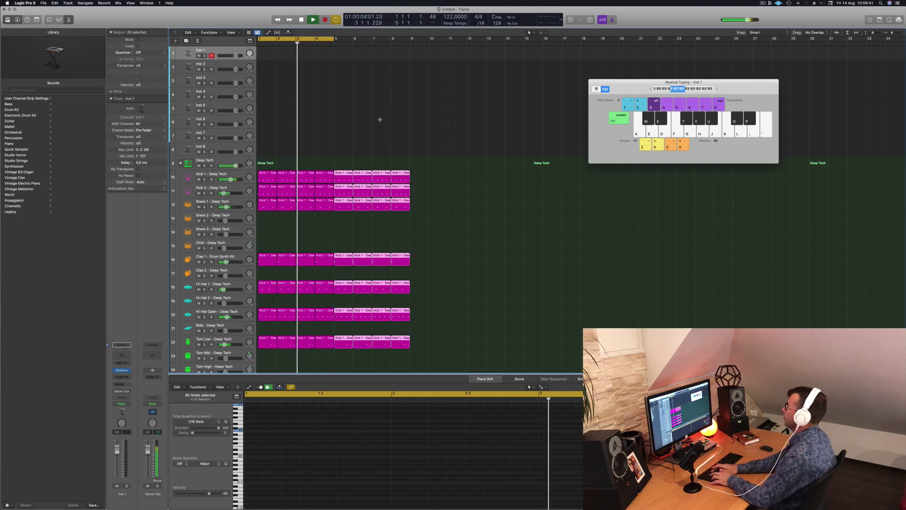
pyautogui.press('super+r')
pyautogui.press('super+r')
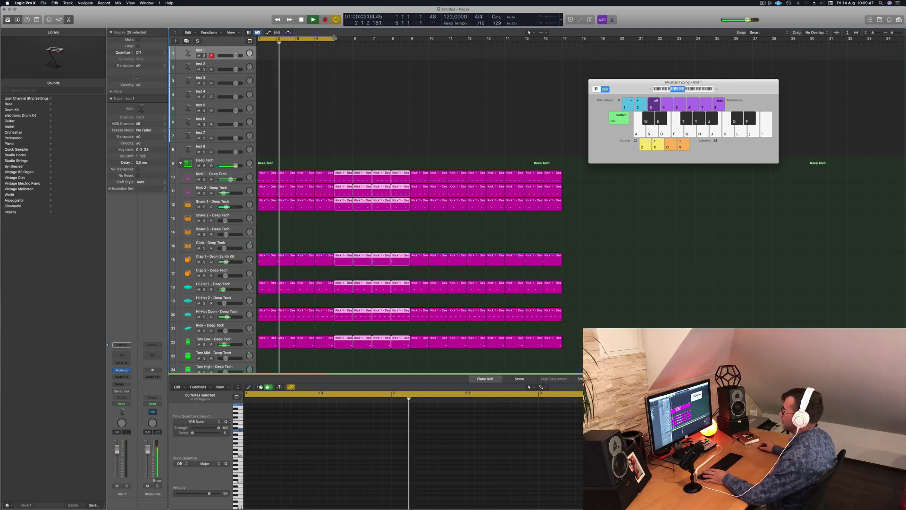
# Extend the cycle range to the end of bar 16 and move the Musical Typing window aside during playback
pyautogui.moveTo(335, 38); pyautogui.dragTo(562, 39)
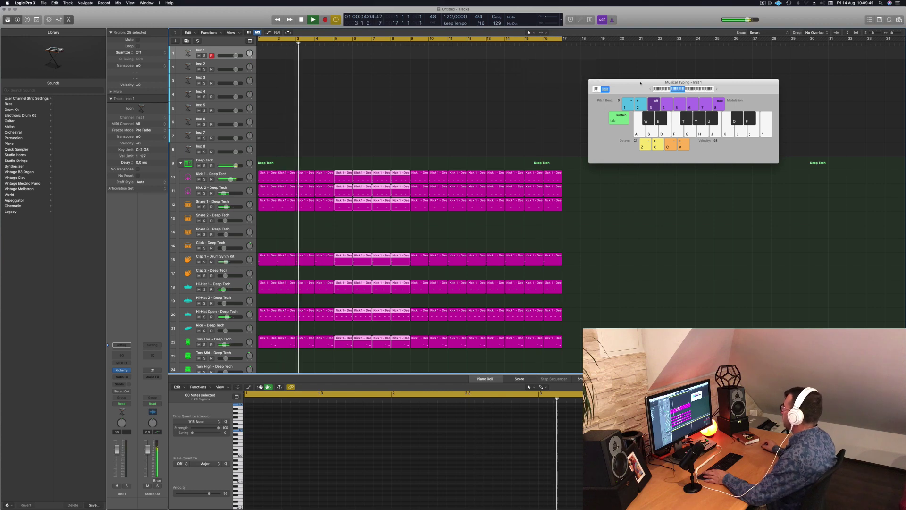
pyautogui.moveTo(640, 83); pyautogui.dragTo(713, 96)
pyautogui.press('space')
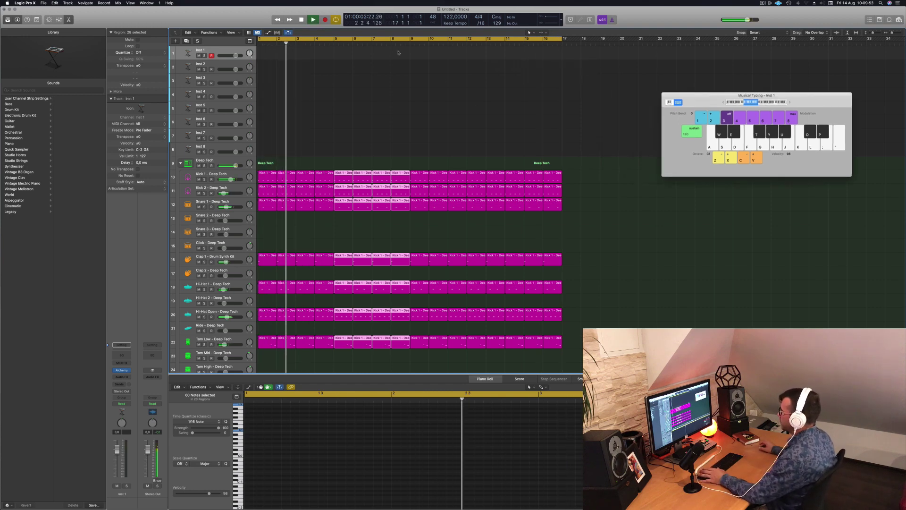
# Enable the LP 12dB Lush filter in Tom Low's Quick Sampler, lower its cutoff and add some drive
pyautogui.scroll(-1, 237, 321)
pyautogui.click(237, 321)
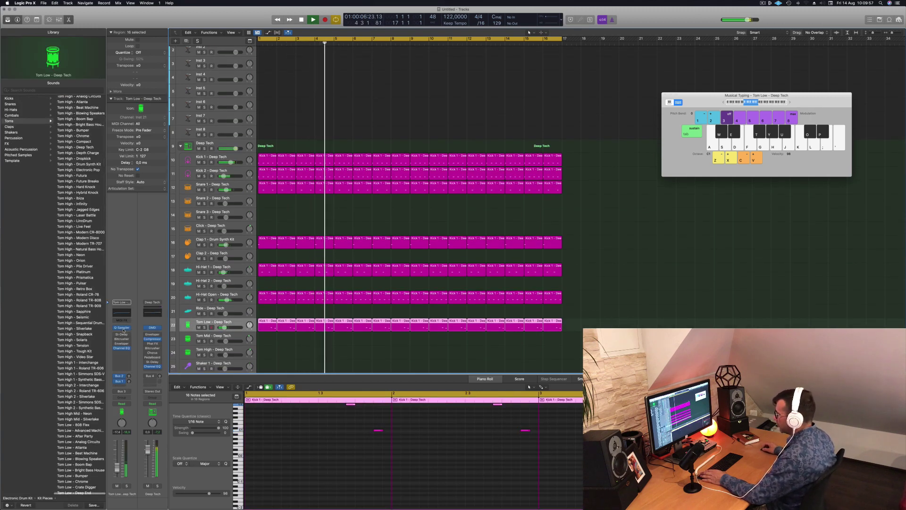
pyautogui.click(122, 328)
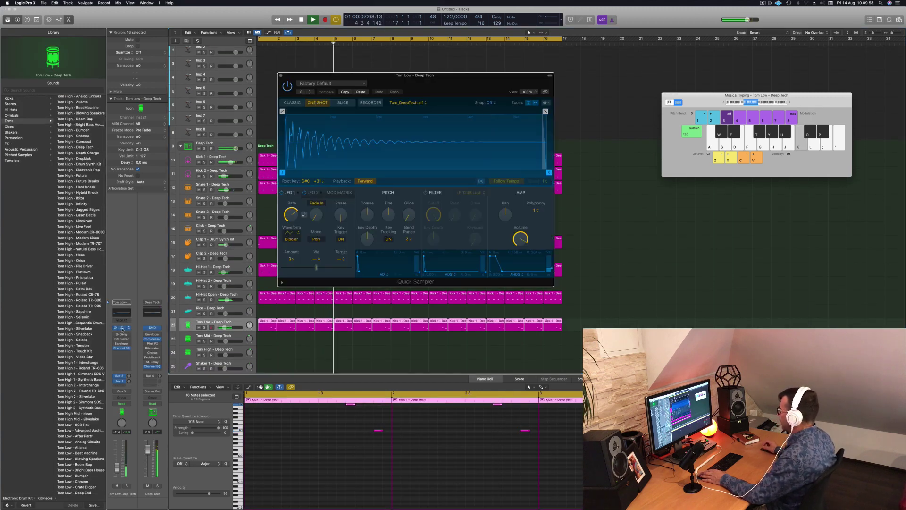
pyautogui.click(425, 193)
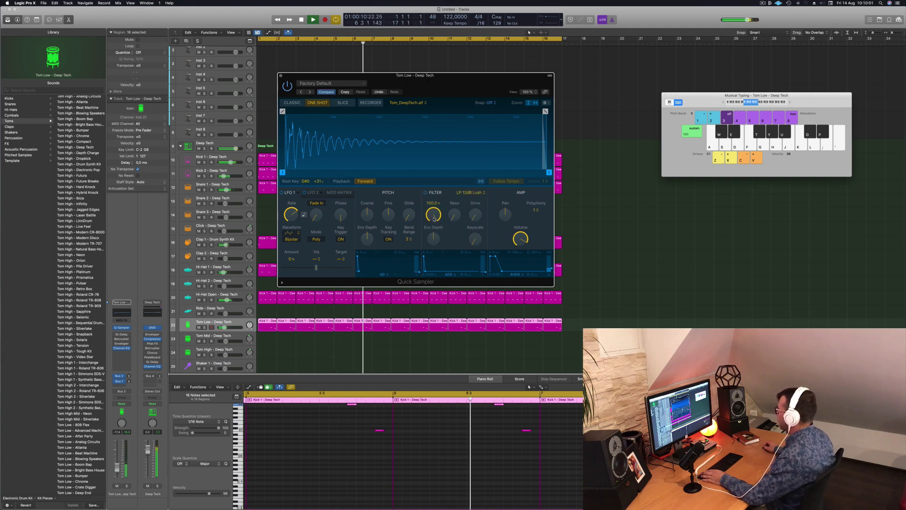
pyautogui.moveTo(435, 230); pyautogui.dragTo(434, 233)
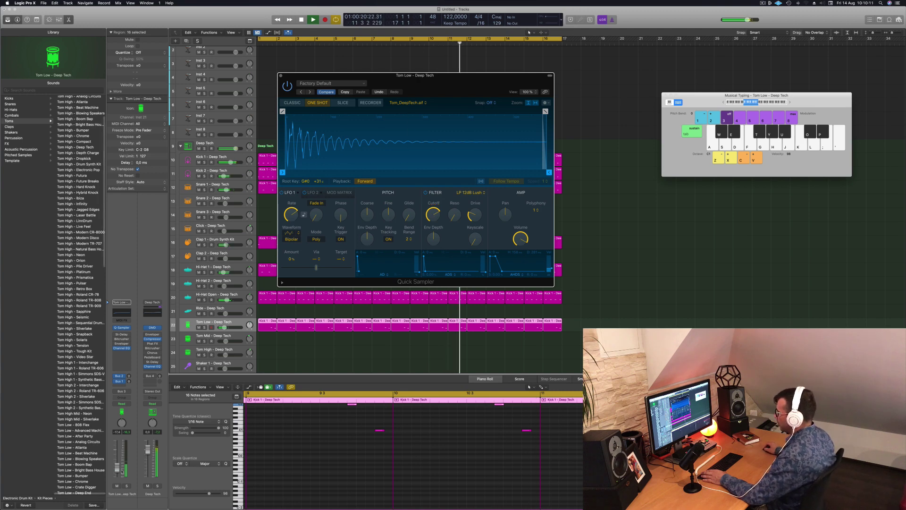
# Turn down the Tom Low track's volume slightly and close its Quick Sampler
pyautogui.moveTo(118, 468); pyautogui.dragTo(118, 471)
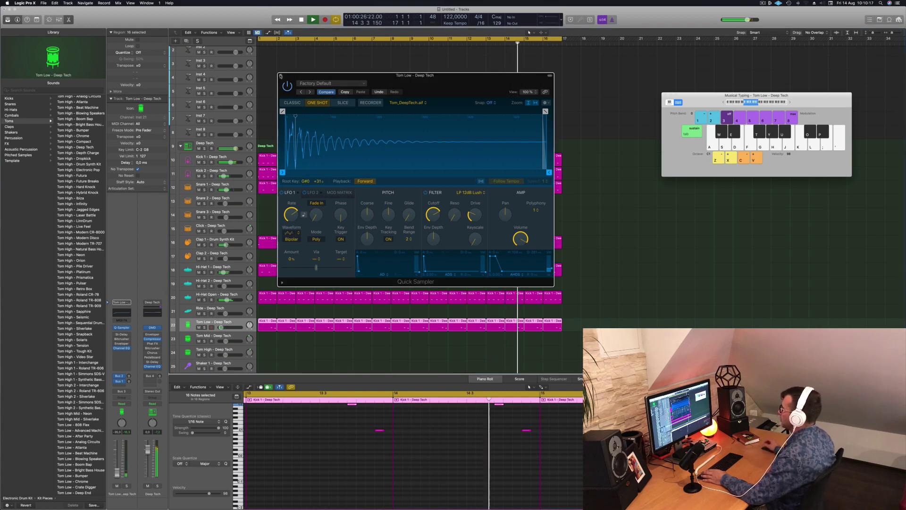
pyautogui.click(281, 74)
pyautogui.scroll(2, 259, 150)
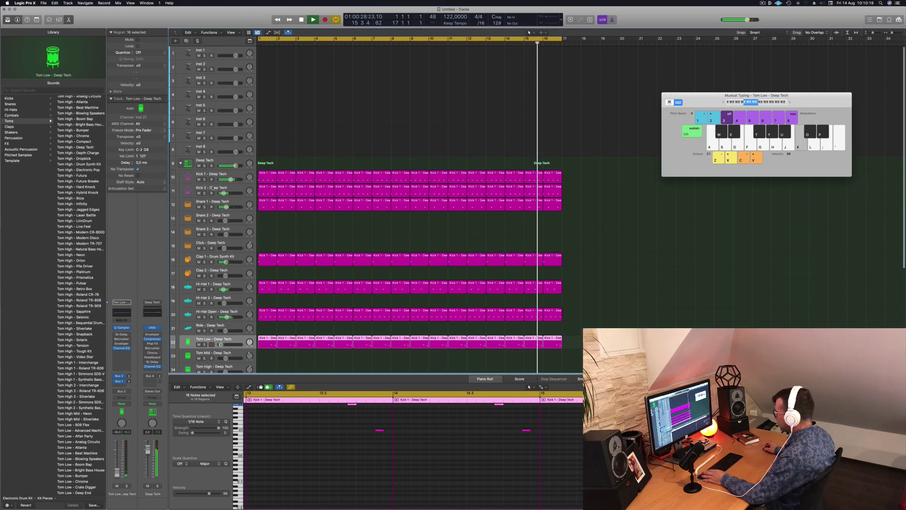
# Shrink the track rows to show more of the arrangement and select the Hi-Hat Open track
pyautogui.click(228, 51)
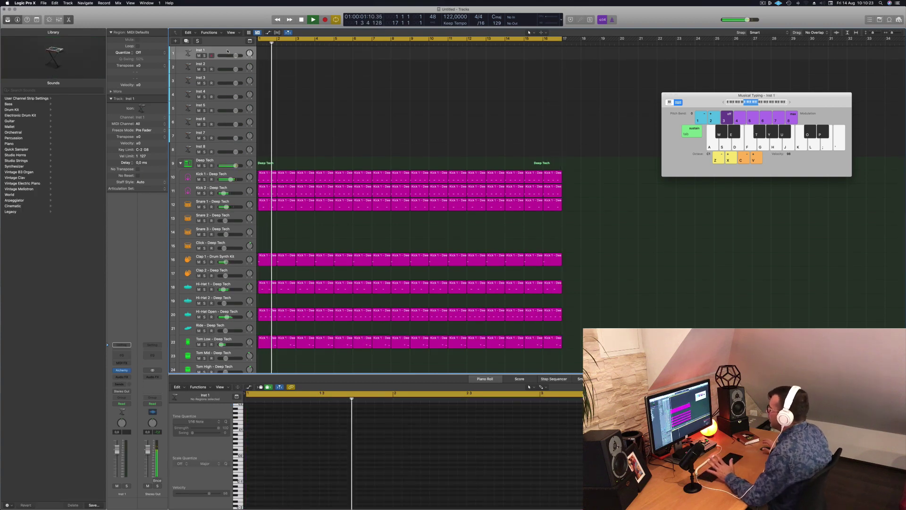
pyautogui.press('super+Left')
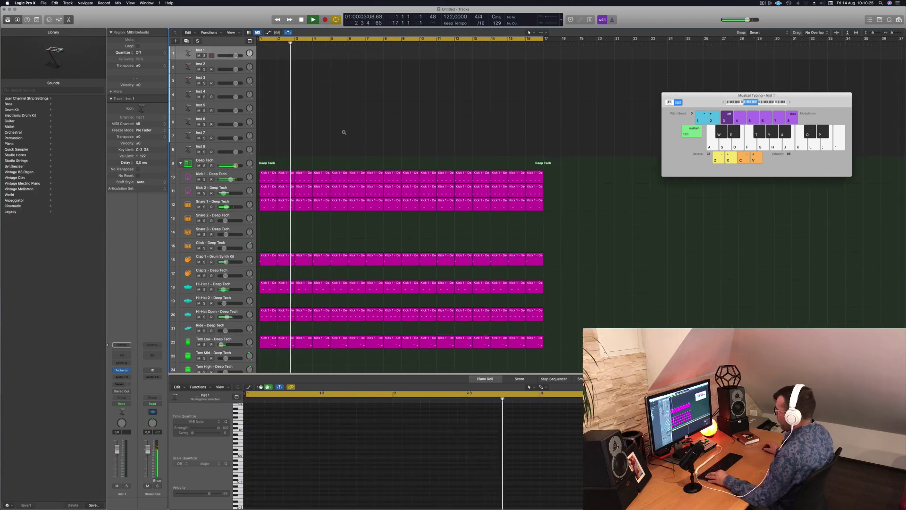
pyautogui.press('super+Up')
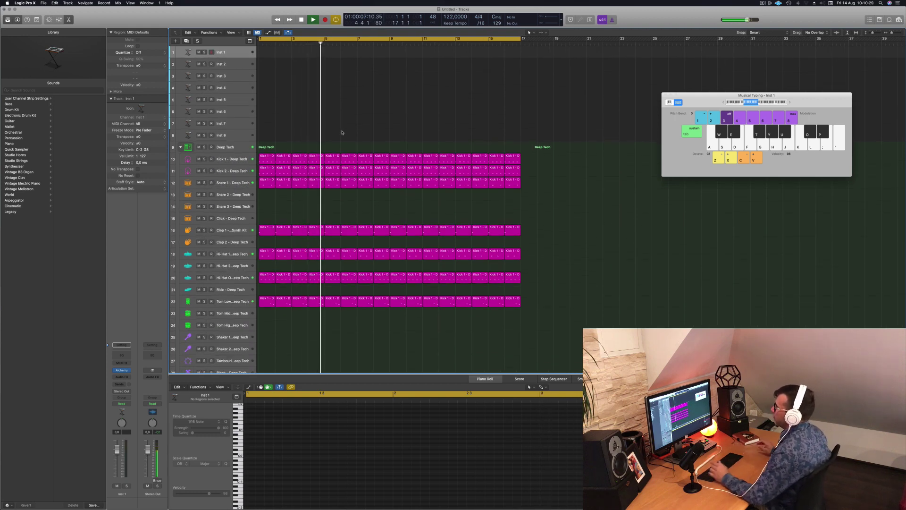
pyautogui.click(187, 279)
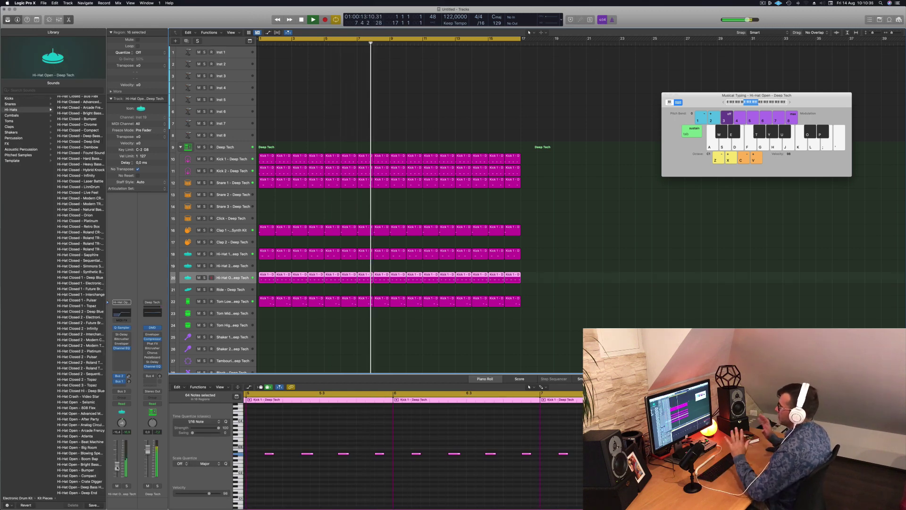
# Enlarge the Inst 1 track, open its Alchemy synthesizer and move the plug-in window clear of the drum regions
pyautogui.click(237, 55)
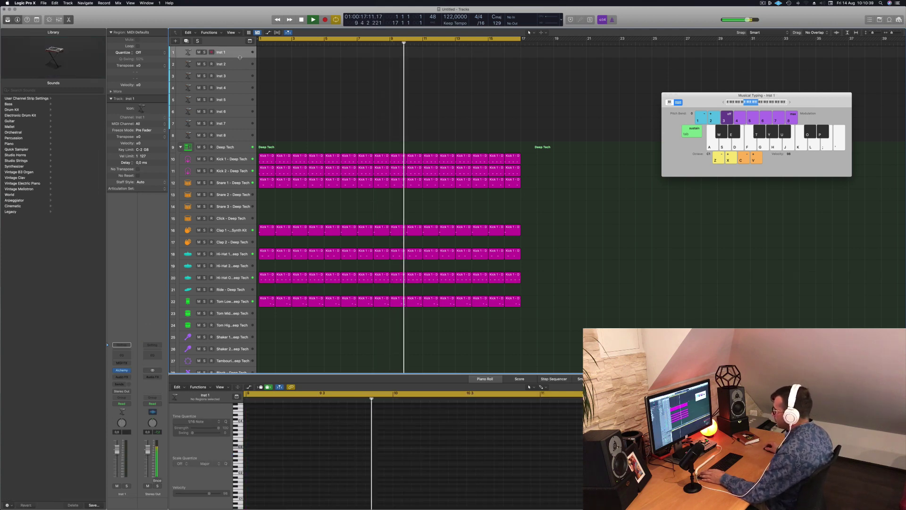
pyautogui.moveTo(238, 58); pyautogui.dragTo(241, 72)
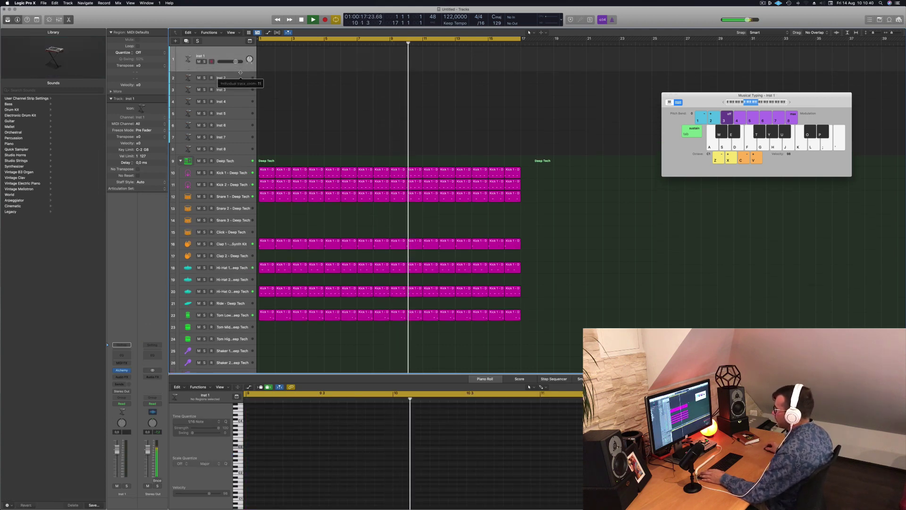
pyautogui.click(122, 370)
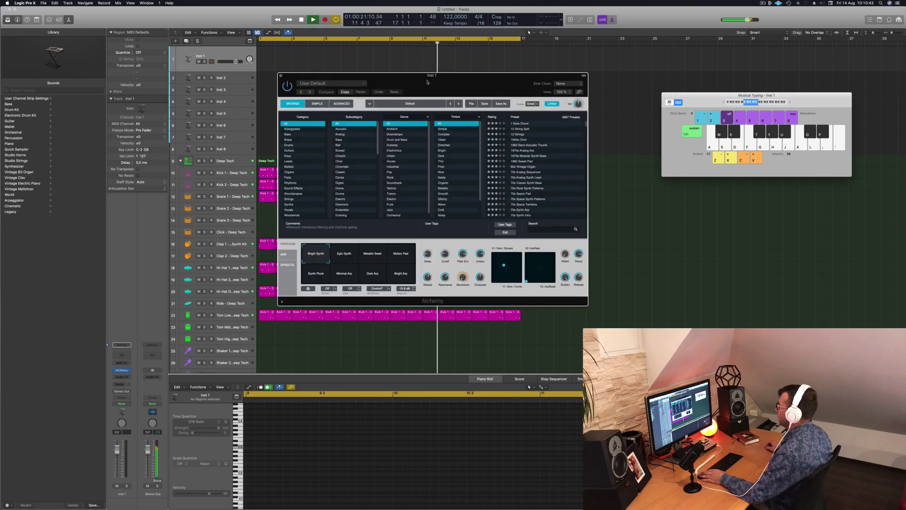
pyautogui.moveTo(484, 93); pyautogui.dragTo(612, 134)
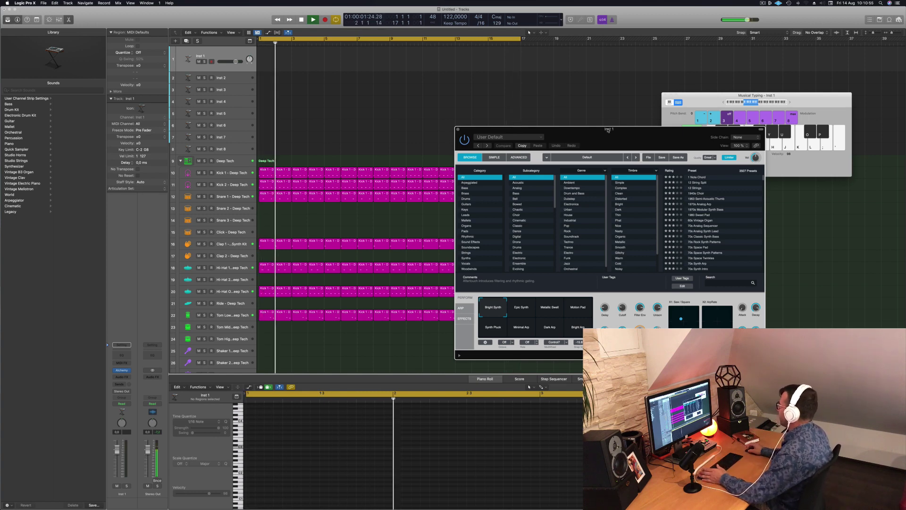
# Move the Alchemy window clear of the track headers, filter its browser to the Bass category and load Agile Synth Bass
pyautogui.moveTo(608, 129); pyautogui.dragTo(506, 117)
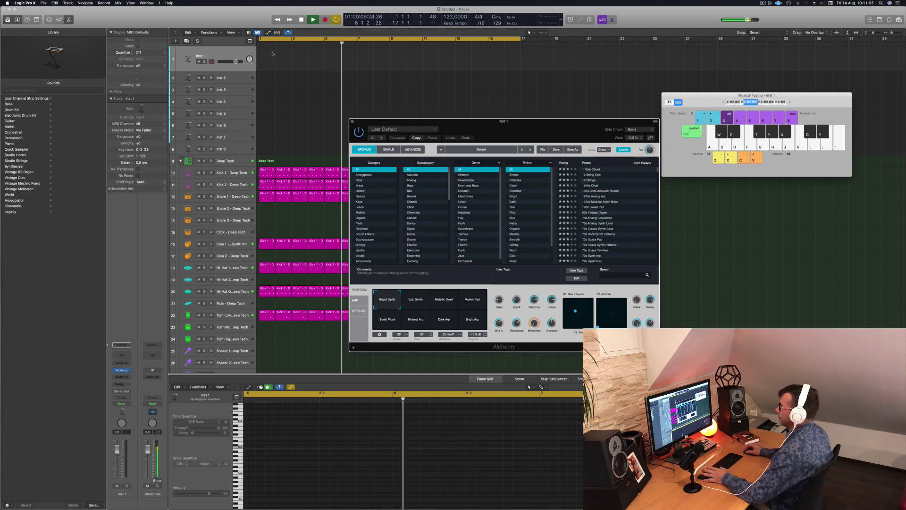
pyautogui.press('space')
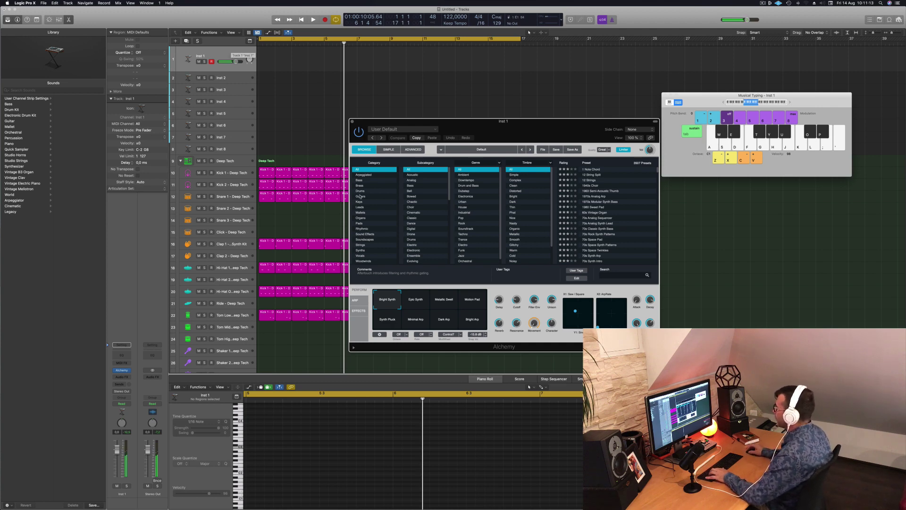
pyautogui.click(361, 180)
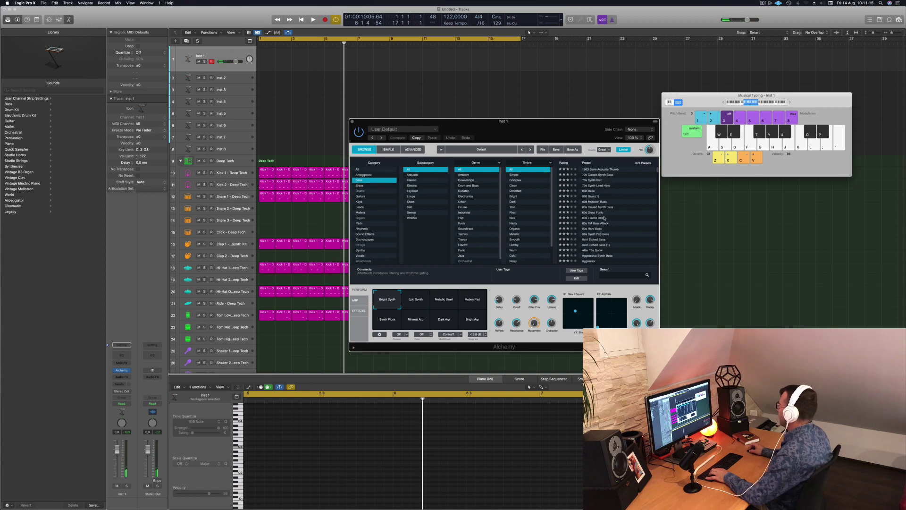
pyautogui.scroll(-5, 605, 217)
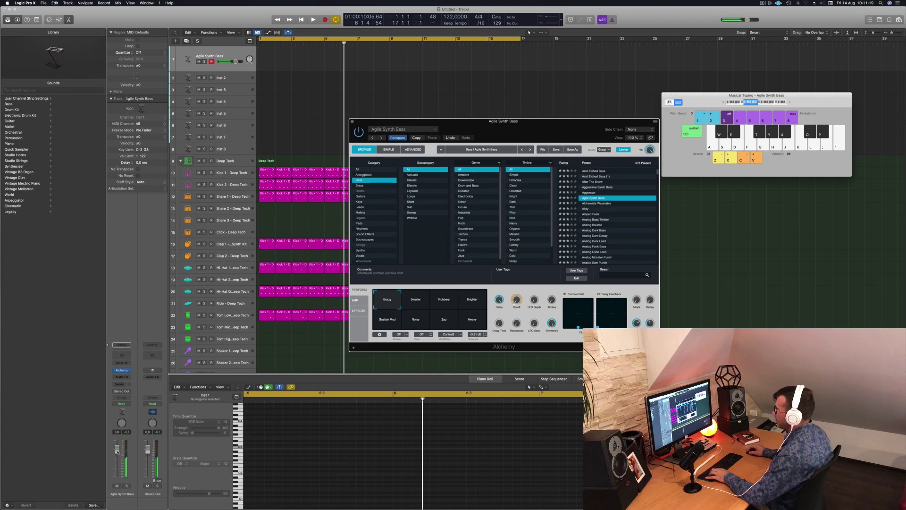
# Play the drum loop, reposition the Alchemy window and audition the Alloy bass preset against the beat
pyautogui.press('space')
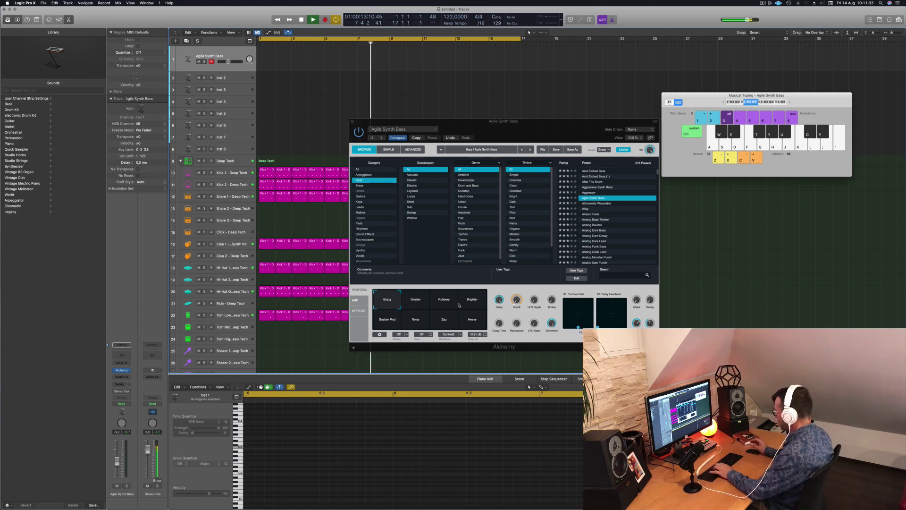
pyautogui.moveTo(567, 124); pyautogui.dragTo(477, 108)
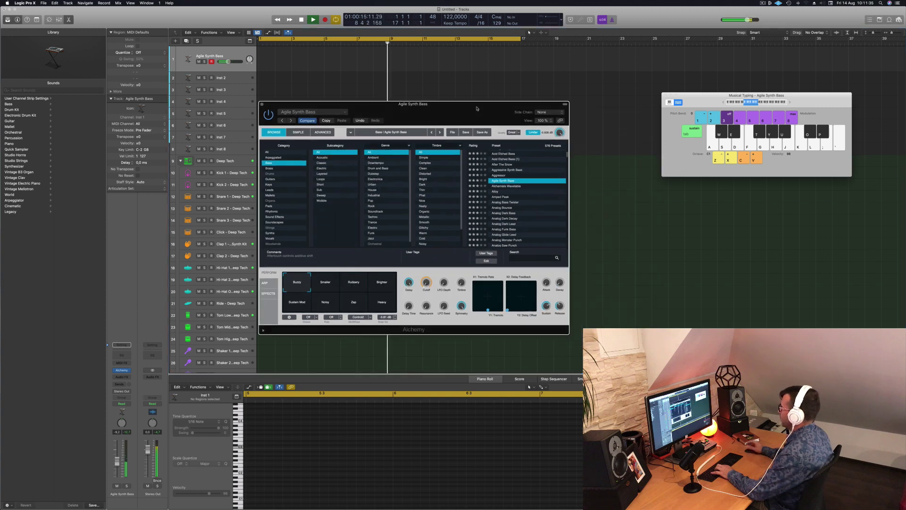
pyautogui.click(496, 191)
pyautogui.press('h')
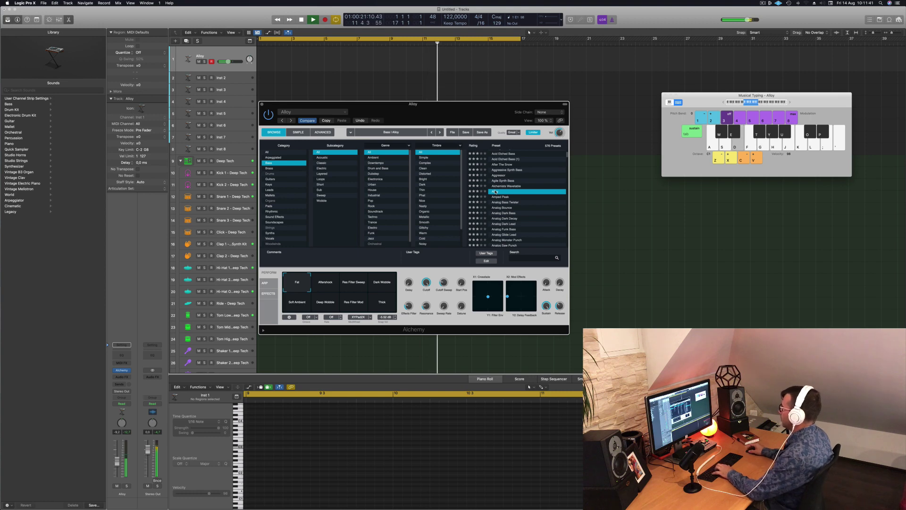
# Move the Alchemy window off the drum regions and try Alloy's Aftershock and Res Filter Sweep sound variations
pyautogui.moveTo(438, 115); pyautogui.dragTo(589, 127)
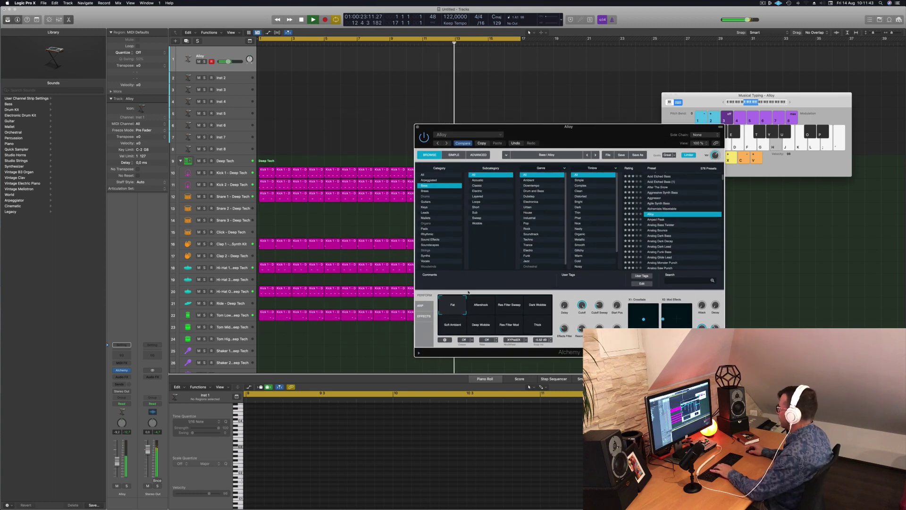
pyautogui.click(480, 313)
pyautogui.click(509, 308)
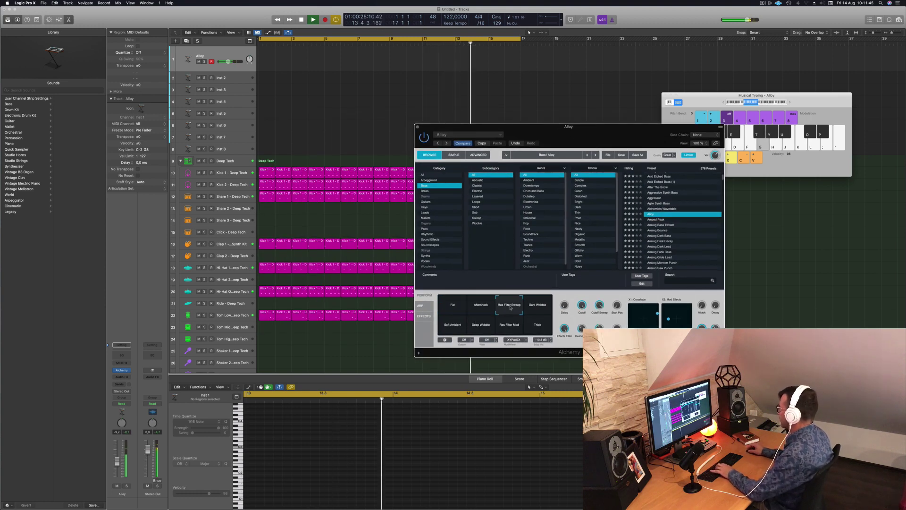
# Audition the Amped Peak, Analog Bass Twister and Analog Bounce bass presets over the loop
pyautogui.click(652, 220)
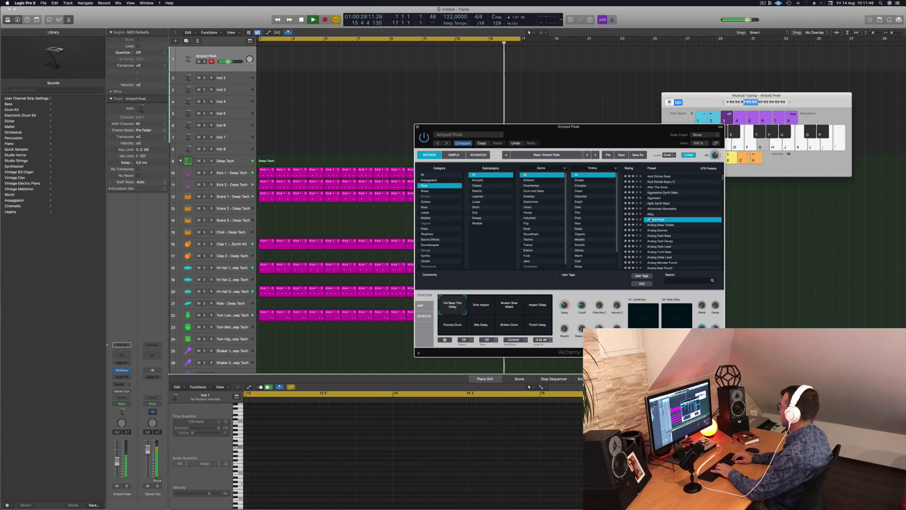
pyautogui.press('Down')
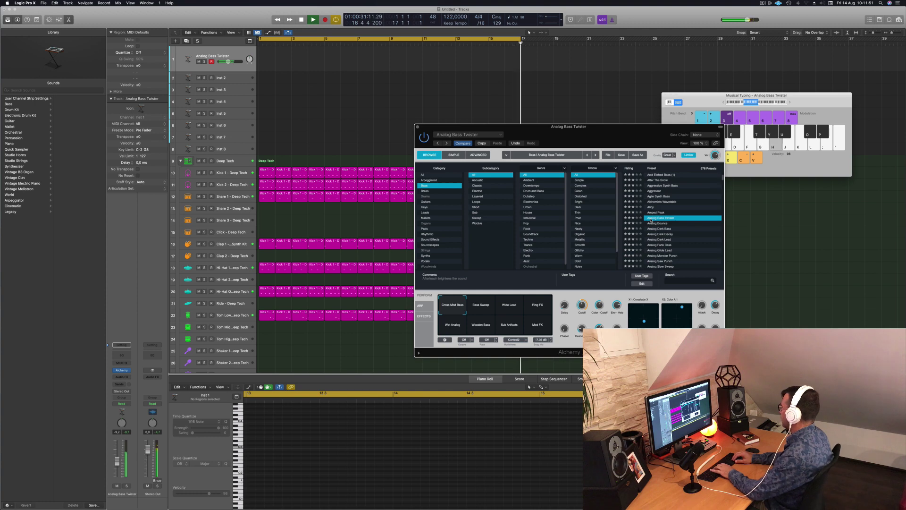
pyautogui.press('Down')
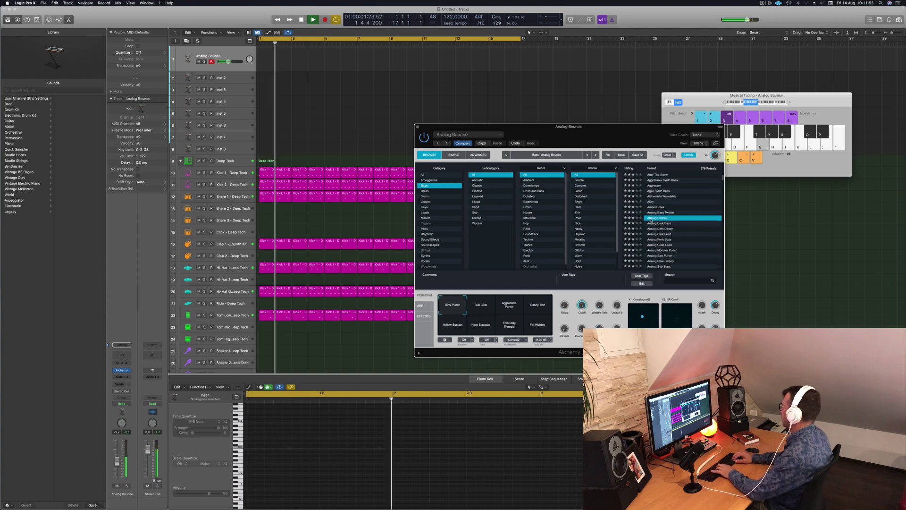
# Audition Analog Bounce's sound variations, including Sub Click, Aggressive Punch, Hollow Sustain and Hard Staccato
pyautogui.click(476, 309)
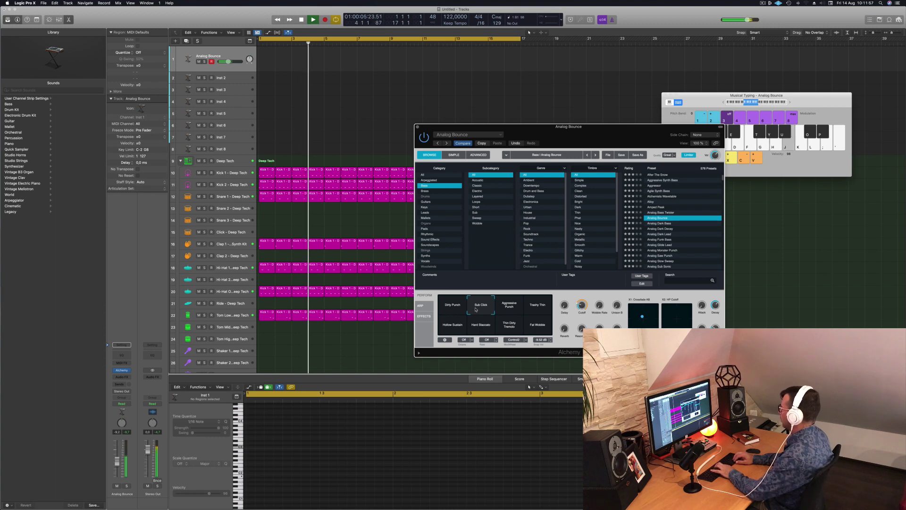
pyautogui.press('Down')
pyautogui.press('Down')
pyautogui.press('Down')
pyautogui.press('Down')
pyautogui.press('Down')
pyautogui.press('Down')
pyautogui.press('Down')
pyautogui.press('Down')
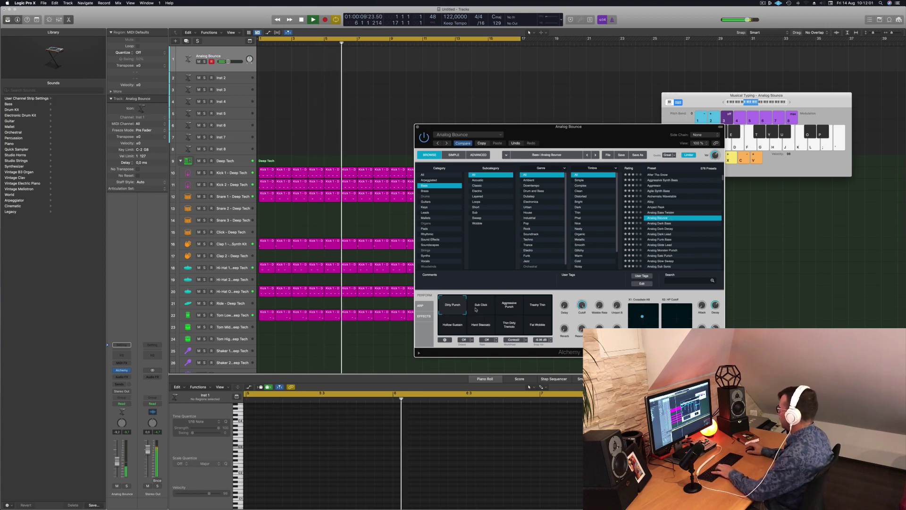
pyautogui.press('Up')
pyautogui.press('Up')
pyautogui.press('Up')
pyautogui.press('Up')
pyautogui.press('Up')
pyautogui.press('Up')
pyautogui.press('Up')
pyautogui.press('Up')
pyautogui.click(510, 308)
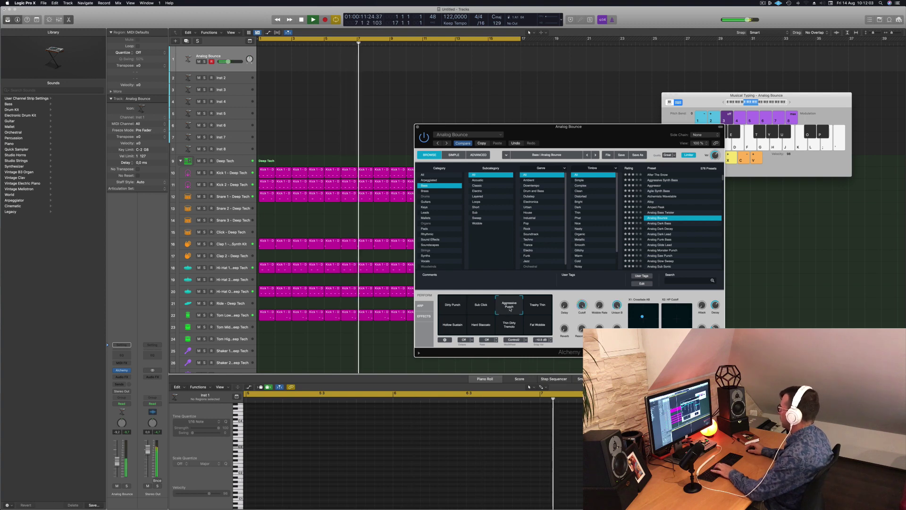
pyautogui.click(538, 305)
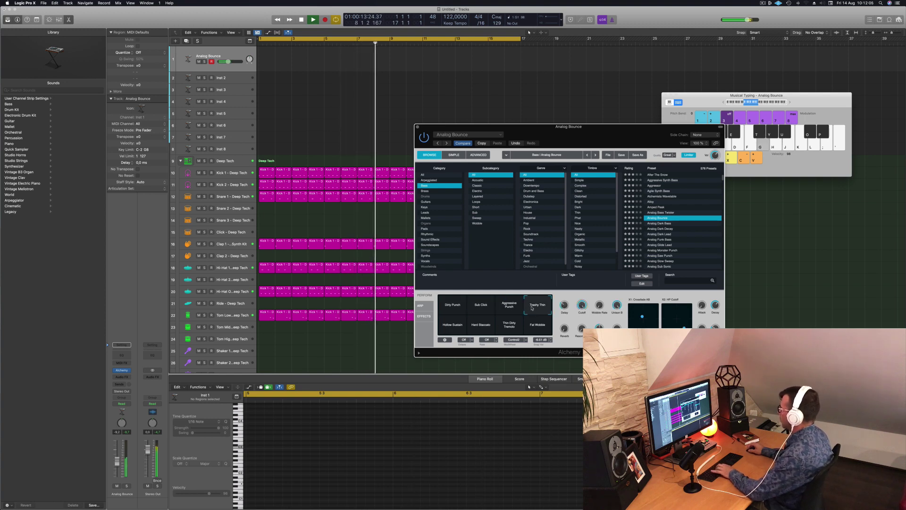
pyautogui.click(454, 324)
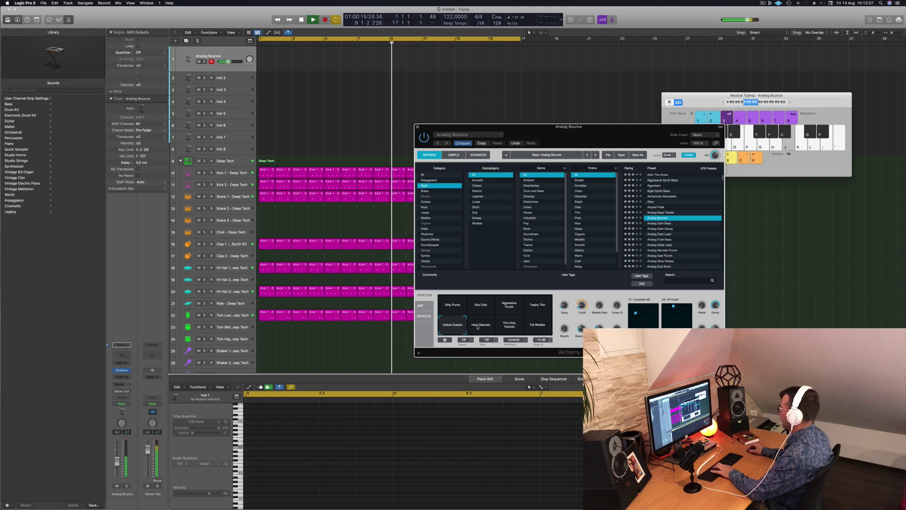
pyautogui.click(477, 327)
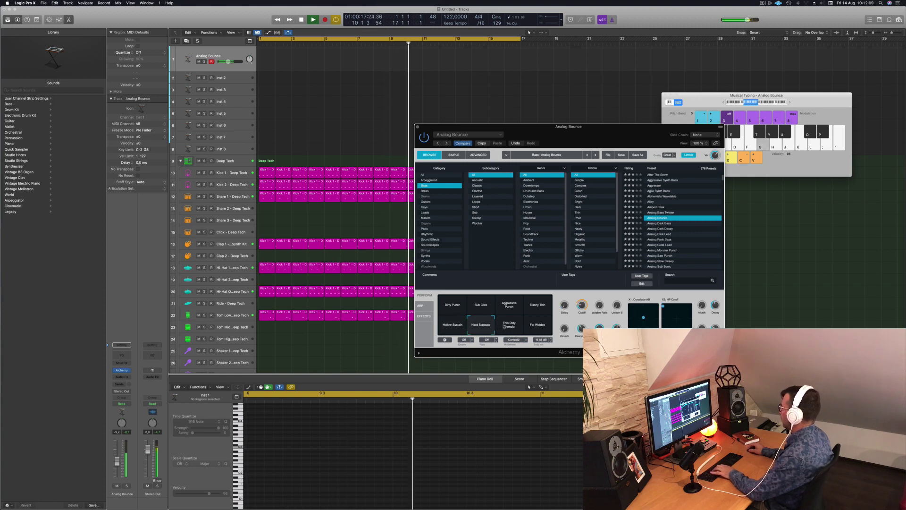
pyautogui.click(522, 326)
pyautogui.click(536, 327)
# Load the Analog Dark Bass preset in Alchemy
pyautogui.scroll(-2, 681, 215)
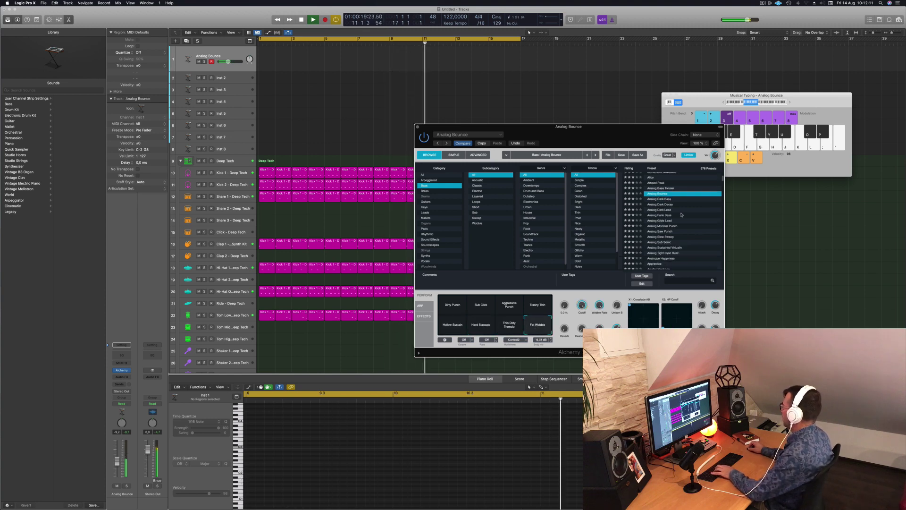
pyautogui.click(658, 199)
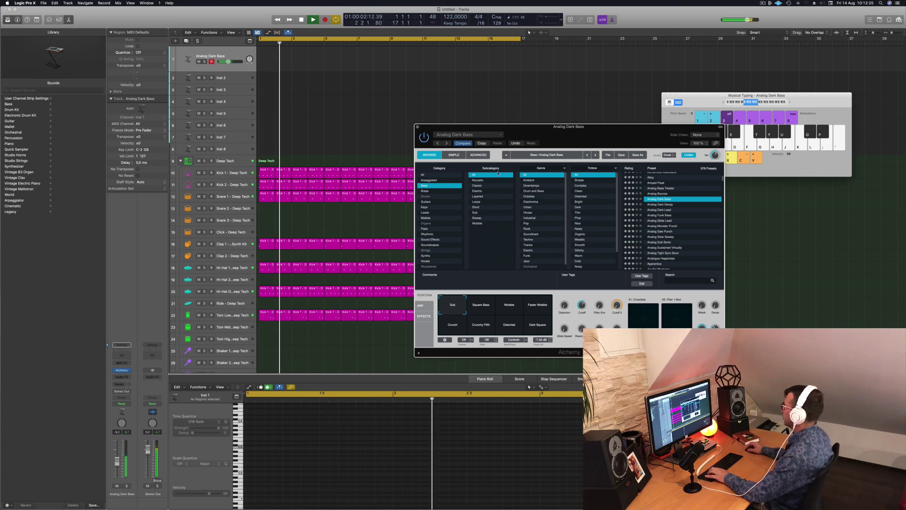
# Try bass notes with Musical Typing shifted one octave down, and shift it back up one octave
pyautogui.click(723, 103)
pyautogui.press('a')
pyautogui.press('s')
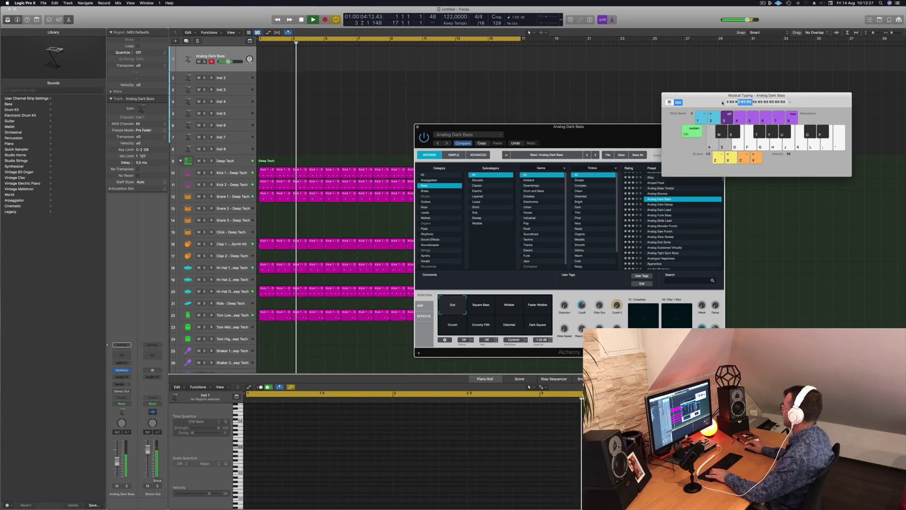
pyautogui.press('h')
pyautogui.press('j')
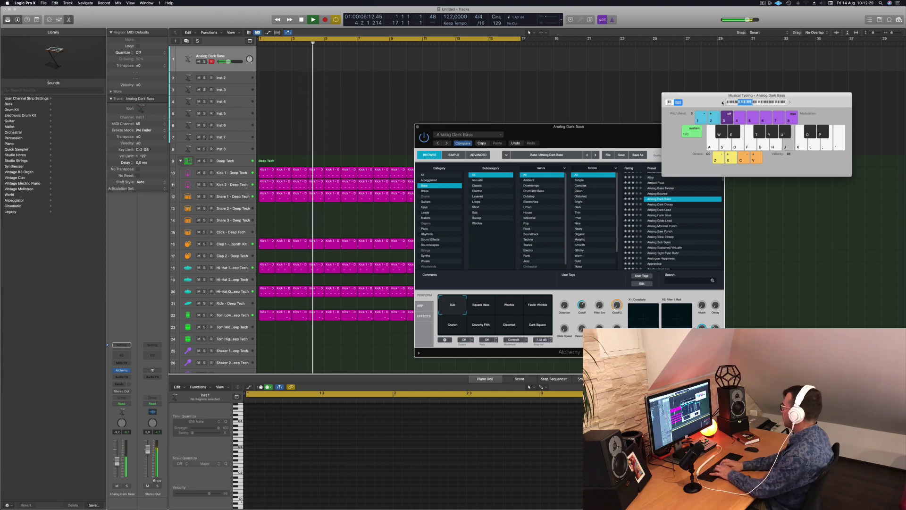
pyautogui.press('k')
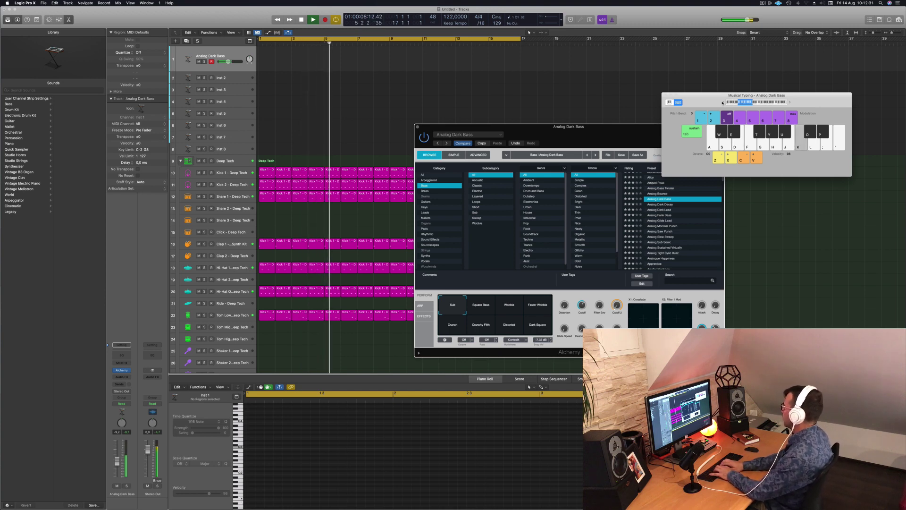
pyautogui.press('l')
pyautogui.press('h')
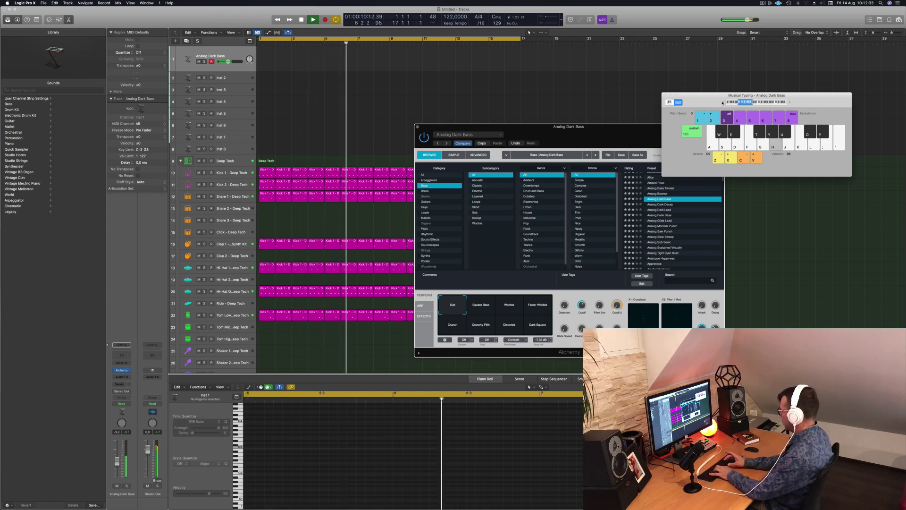
pyautogui.press(';')
pyautogui.press('j')
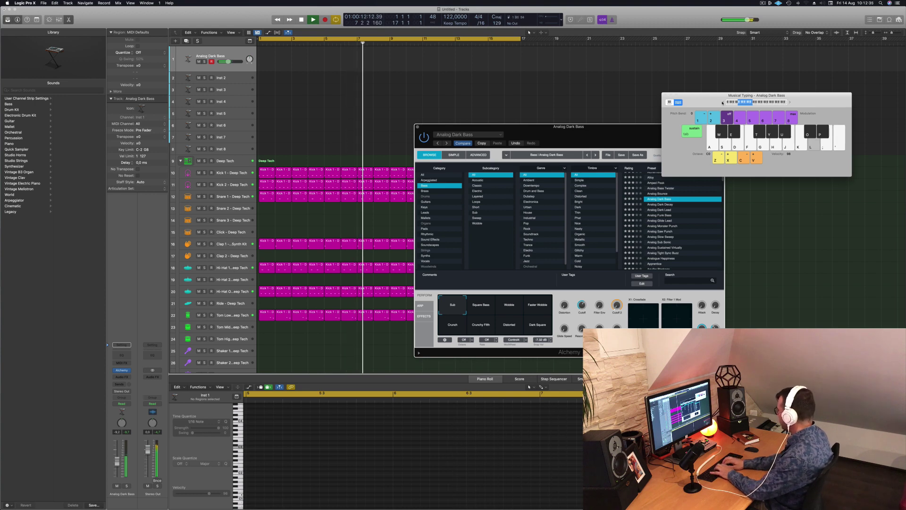
pyautogui.press('j')
pyautogui.press(';')
pyautogui.press('h')
pyautogui.press('g')
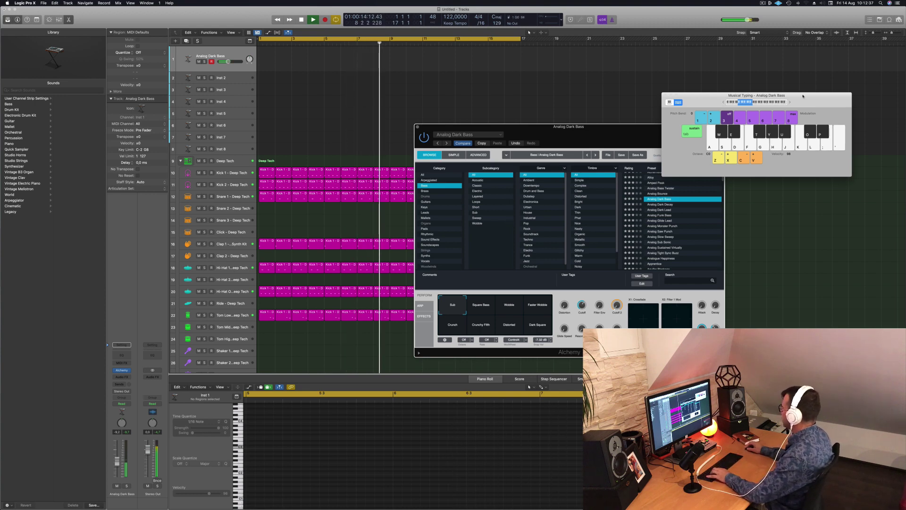
pyautogui.press('s')
pyautogui.click(790, 102)
# Rehearse bass notes with Analog Dark Bass over the running drum loop at the original octave
pyautogui.press('s')
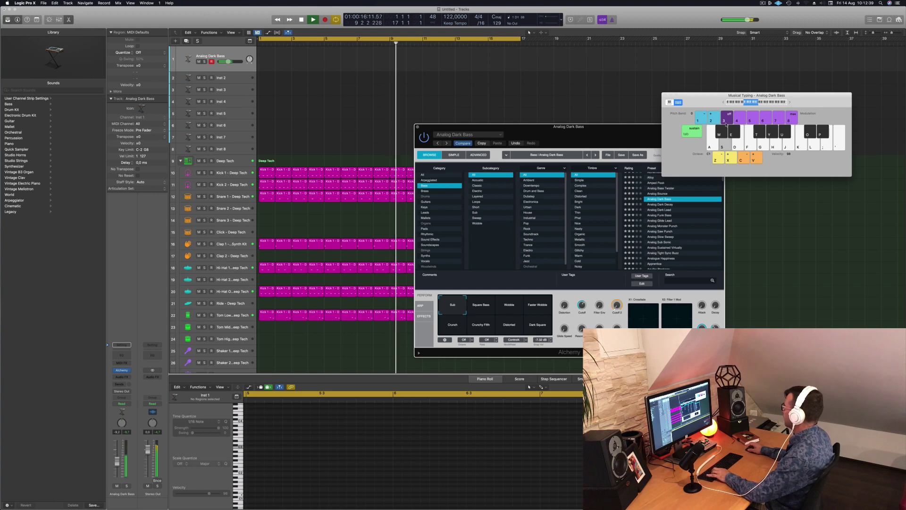
pyautogui.press('s')
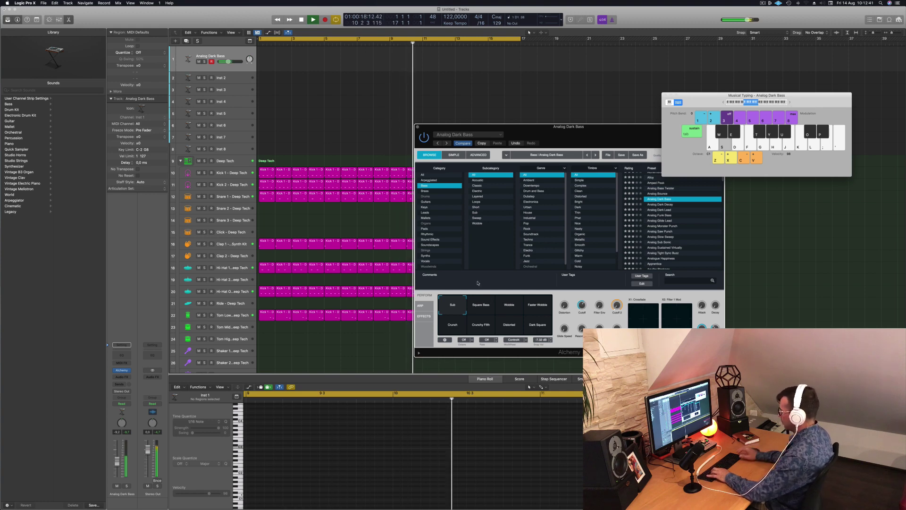
pyautogui.press('s')
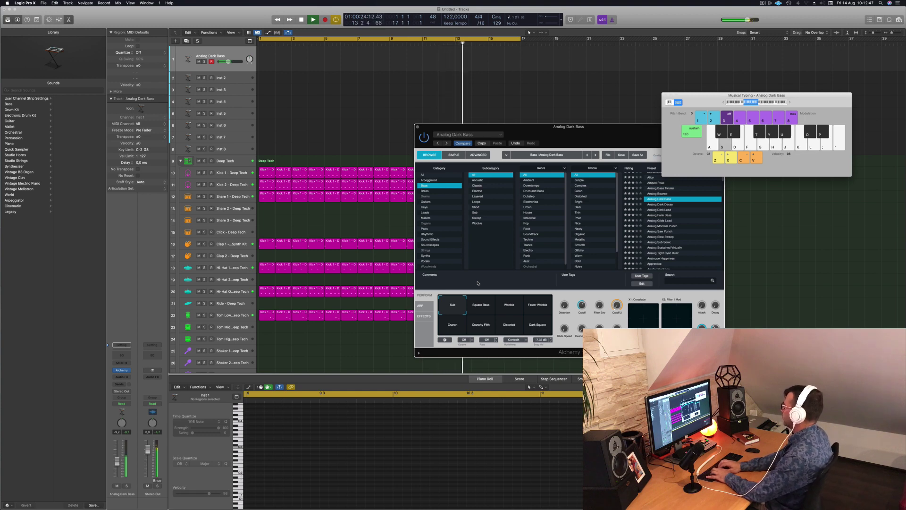
pyautogui.press('h')
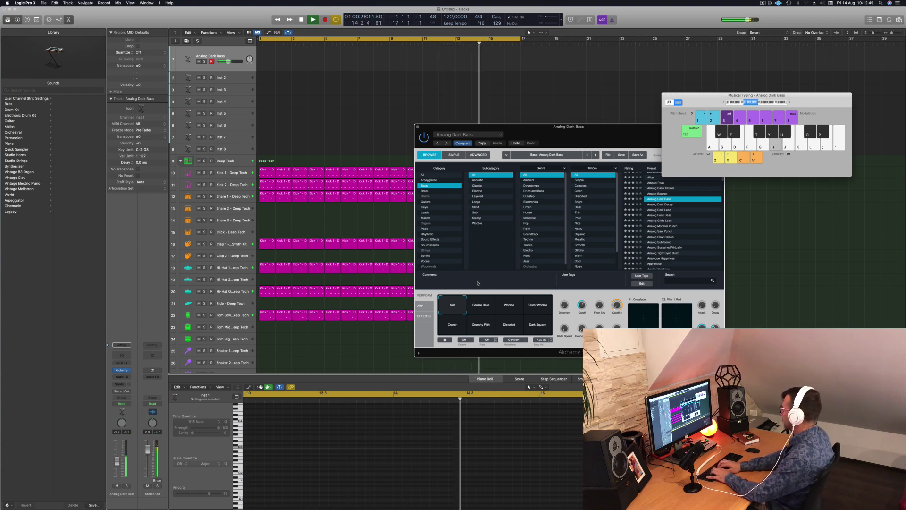
pyautogui.press('k')
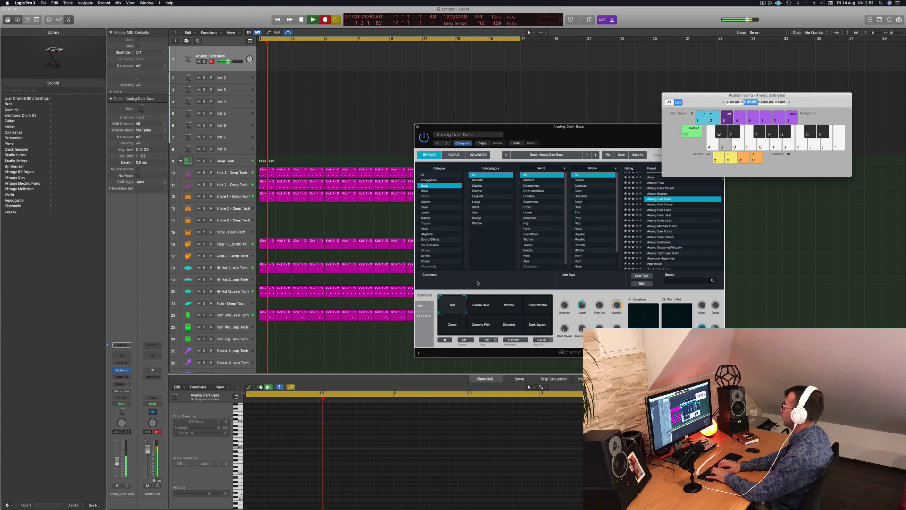
# Record a bass line on the Analog Dark Bass track with Musical Typing over the drum loop, stopping at about bar 13
pyautogui.press('f')
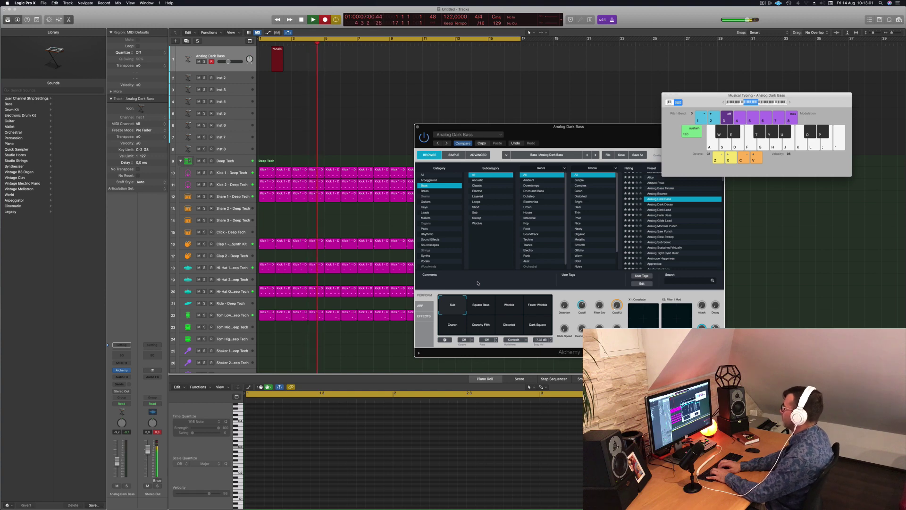
pyautogui.press('s')
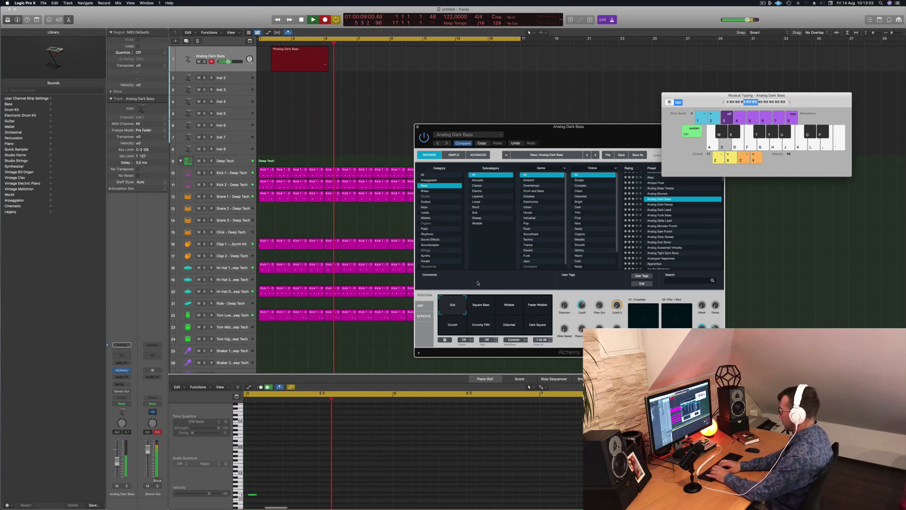
pyautogui.press('d')
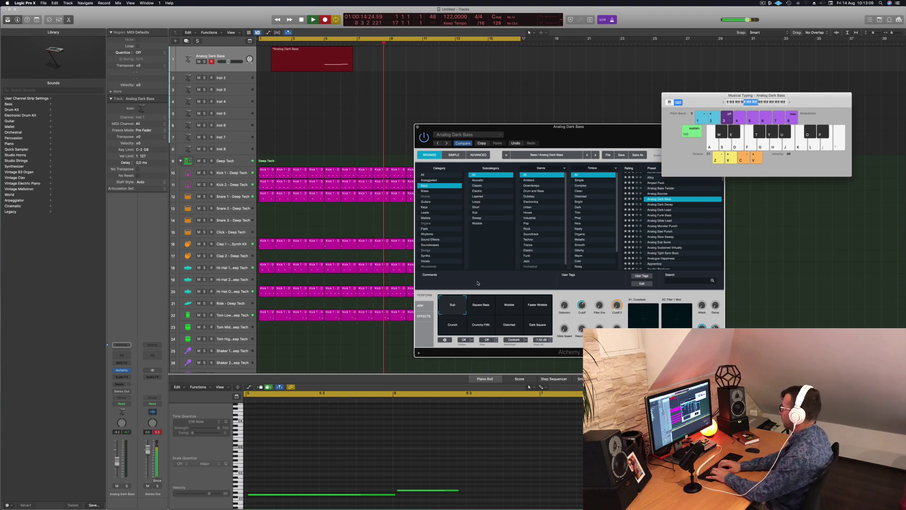
pyautogui.press('s')
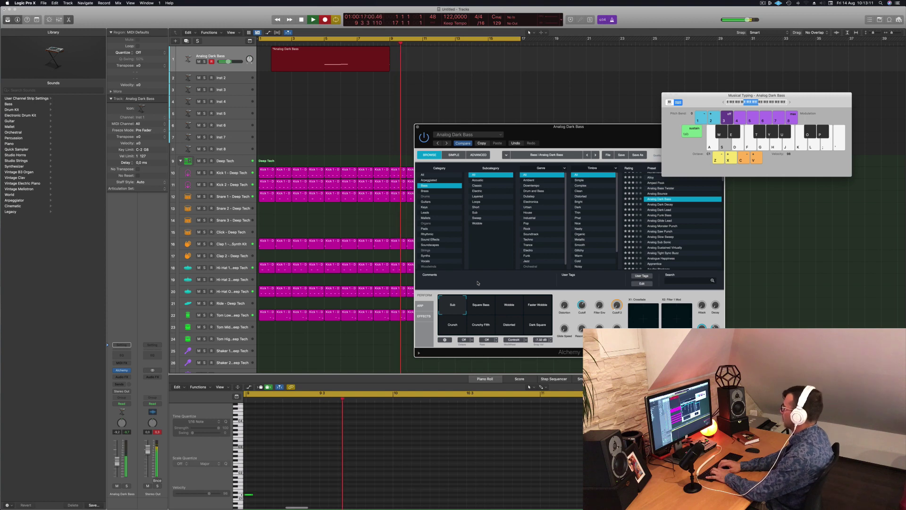
pyautogui.press('g')
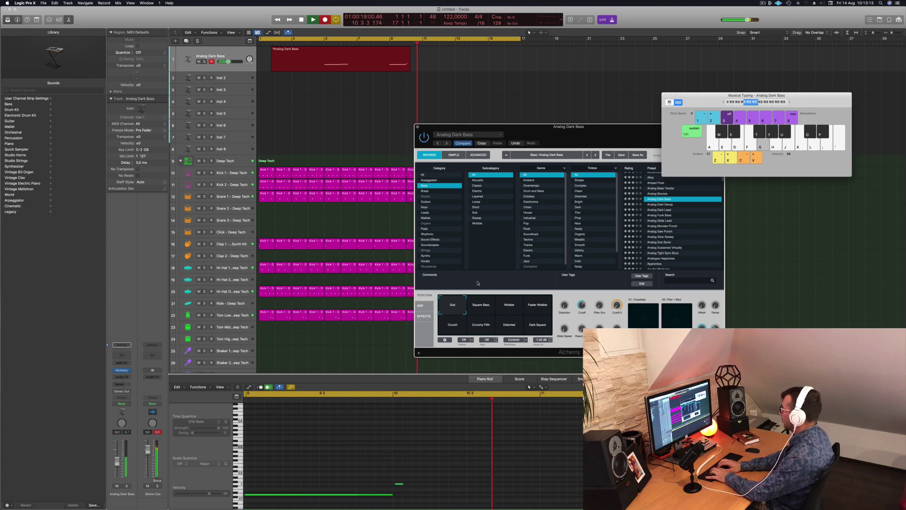
pyautogui.press('k')
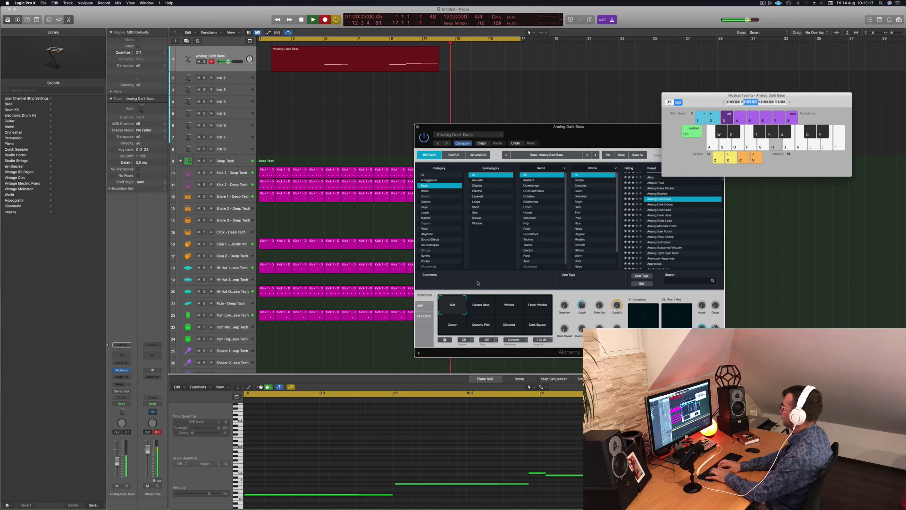
pyautogui.press('space')
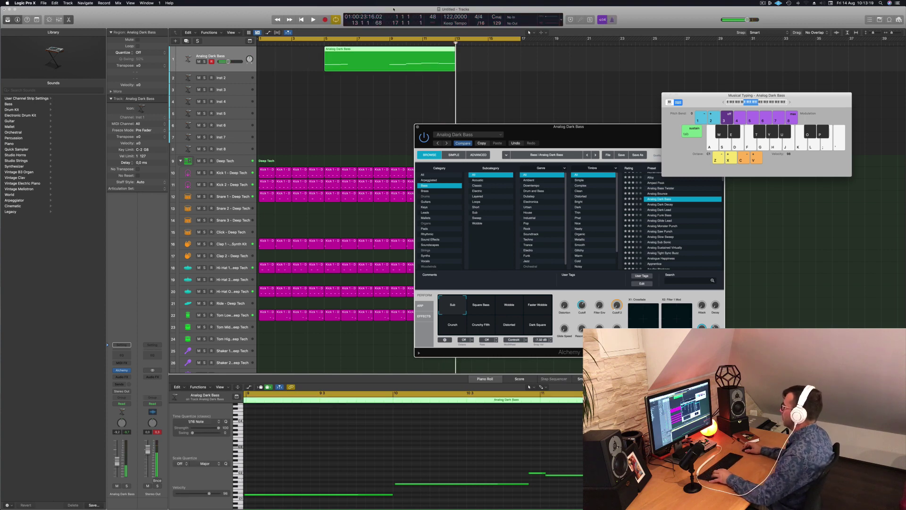
pyautogui.press('Return')
pyautogui.press('space')
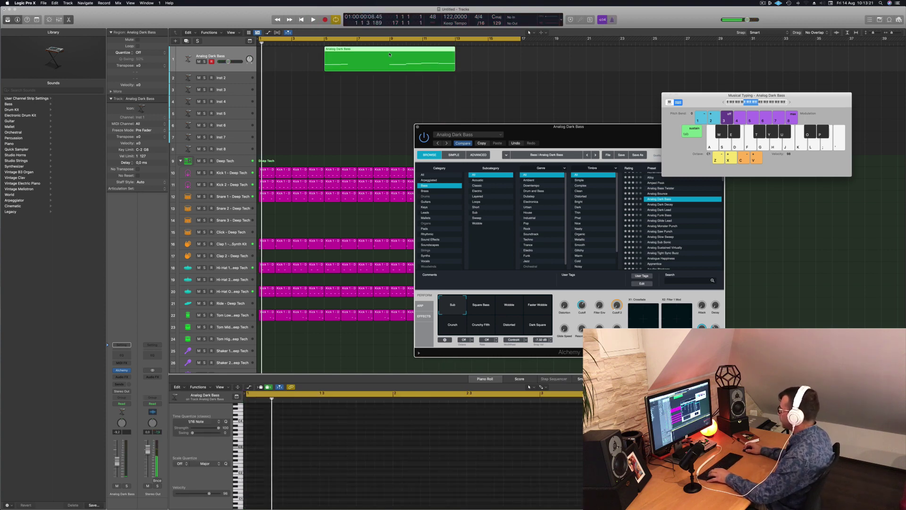
pyautogui.click(390, 54)
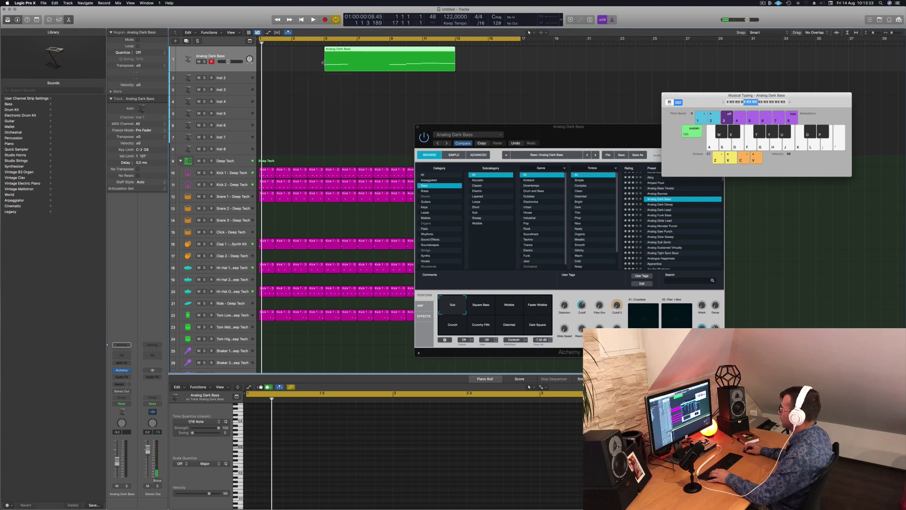
pyautogui.moveTo(324, 67); pyautogui.dragTo(390, 68)
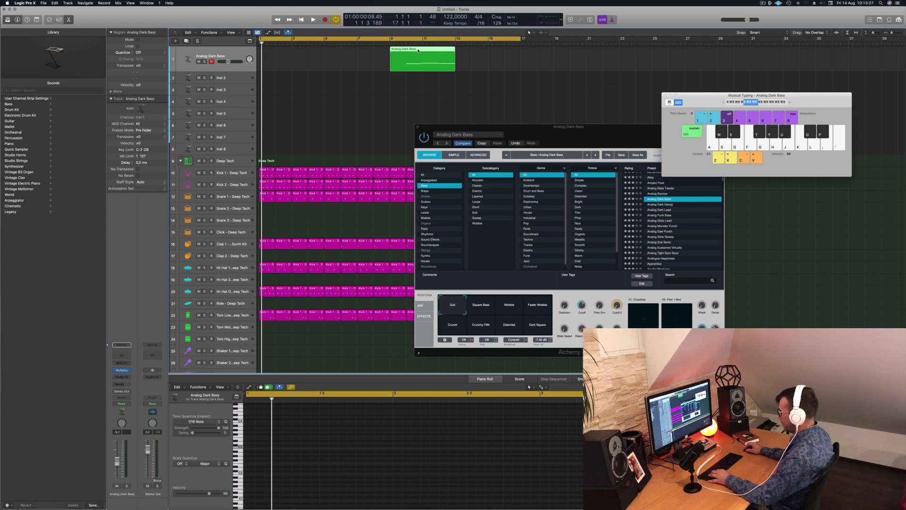
pyautogui.press('super+z')
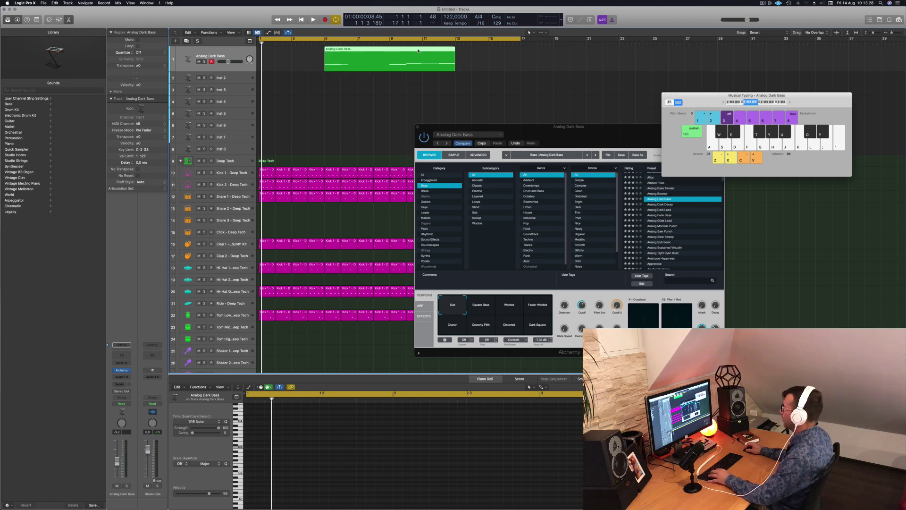
# Split the bass region at bar 9 including its crossing notes, delete the earlier part, and move the remaining four bars to bar 1
pyautogui.click(389, 51)
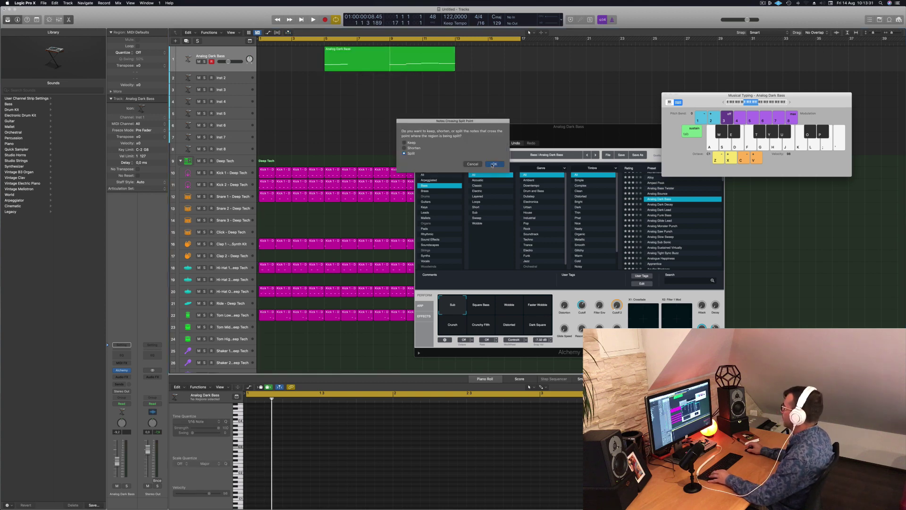
pyautogui.click(493, 163)
pyautogui.click(387, 55)
pyautogui.press('Delete')
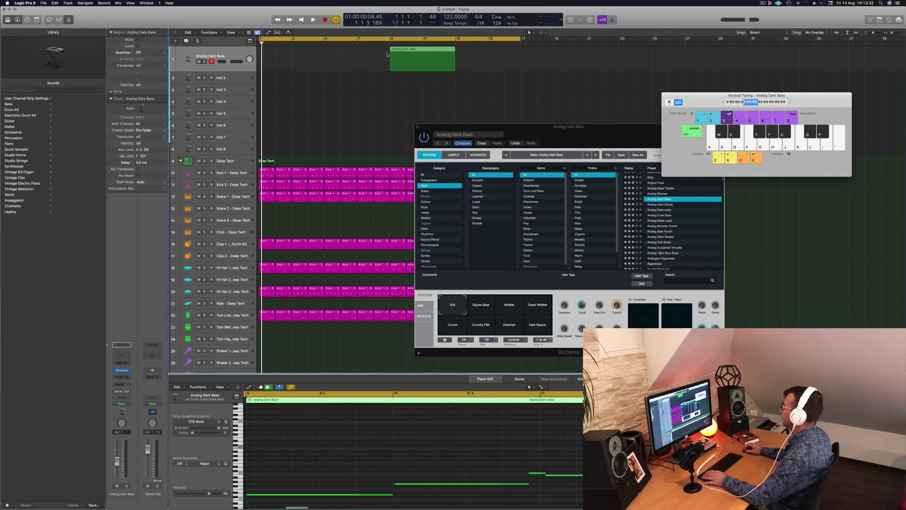
pyautogui.moveTo(387, 55); pyautogui.dragTo(293, 56)
# Quantize all notes of the bass region to 1/16 and play the line back with the drums
pyautogui.press('space')
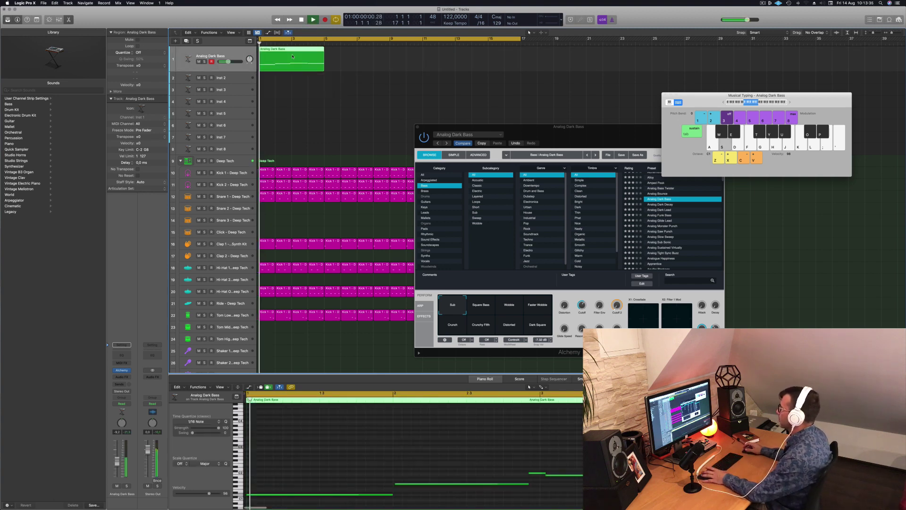
pyautogui.click(419, 462)
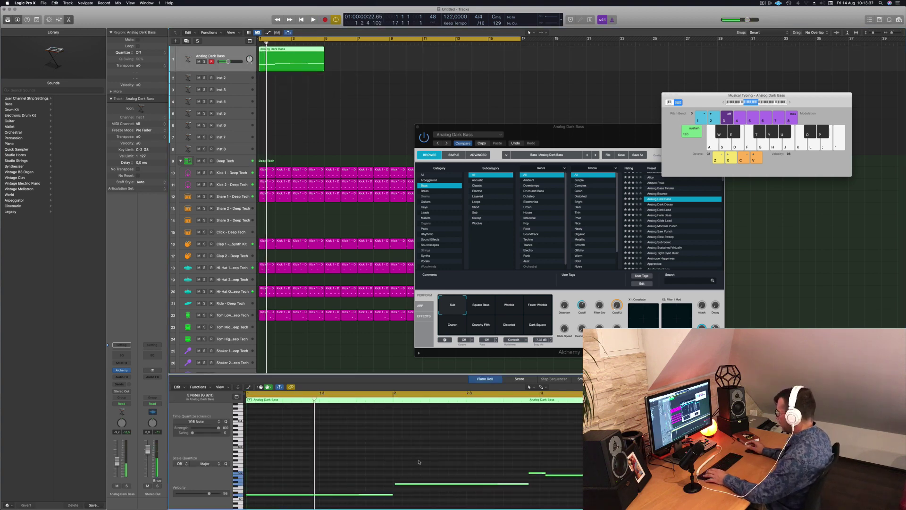
pyautogui.press('space')
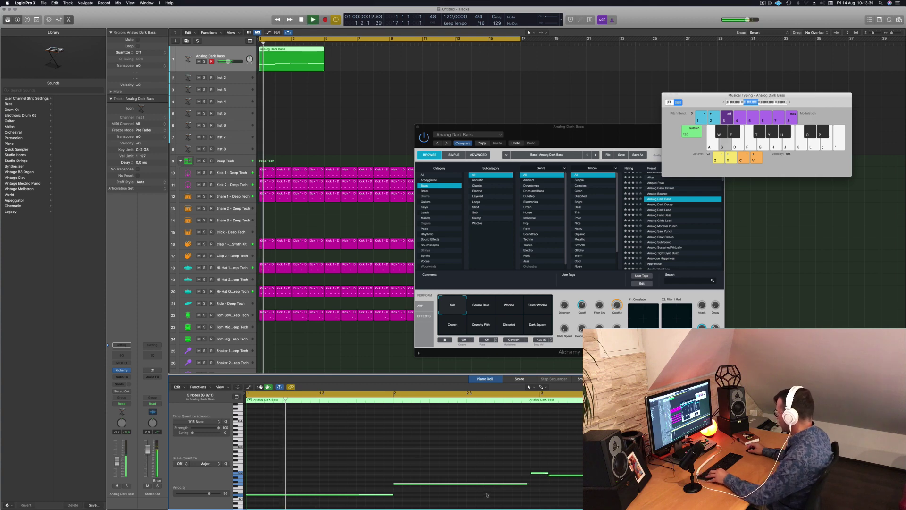
pyautogui.scroll(-4, 490, 492)
pyautogui.scroll(2, 490, 493)
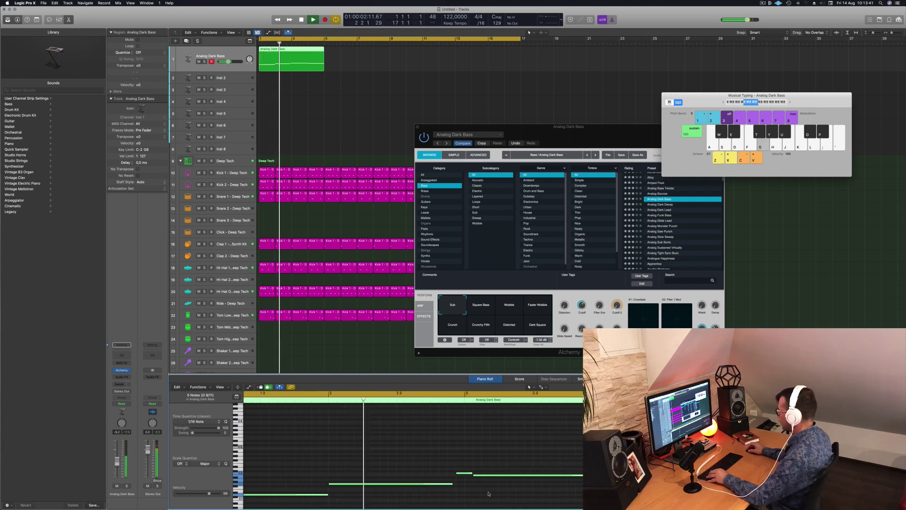
pyautogui.scroll(-2, 468, 470)
# Move the short bass note earlier, start the long note after it at bar 3, and trim the end of the note before it
pyautogui.press('space')
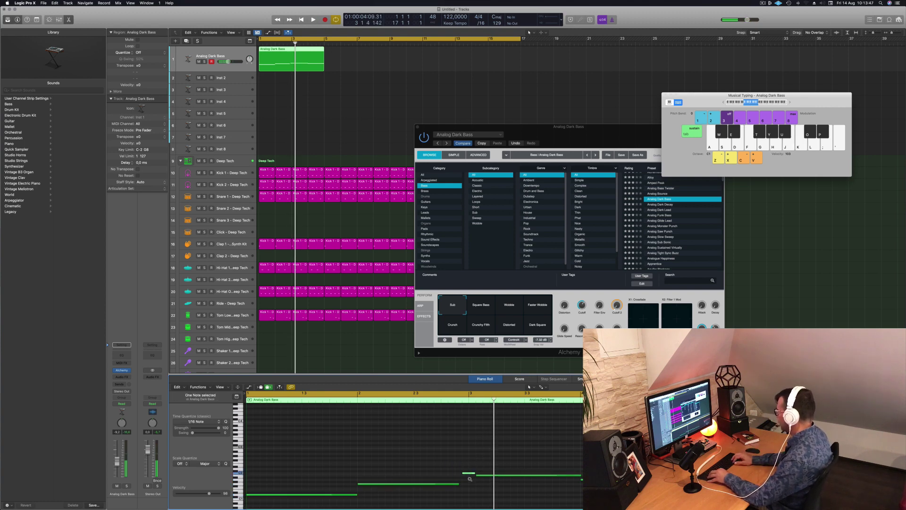
pyautogui.press('space')
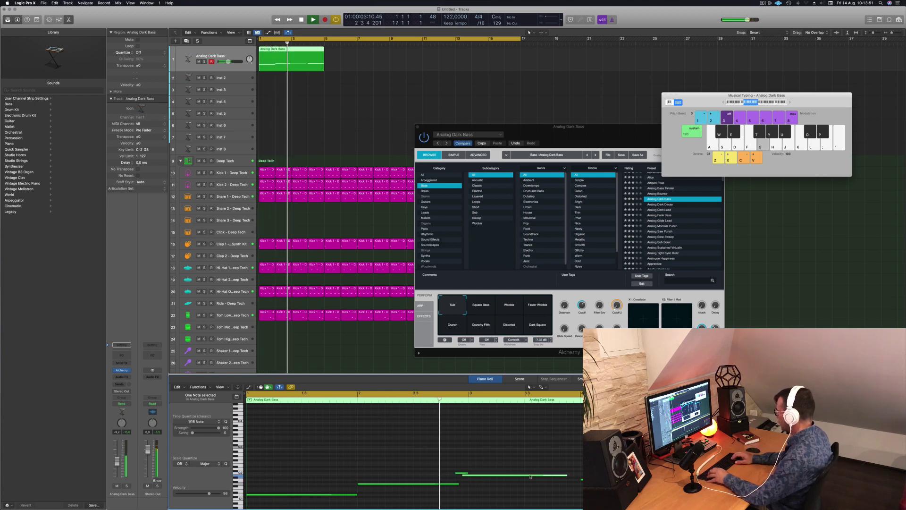
pyautogui.moveTo(530, 477); pyautogui.dragTo(533, 476)
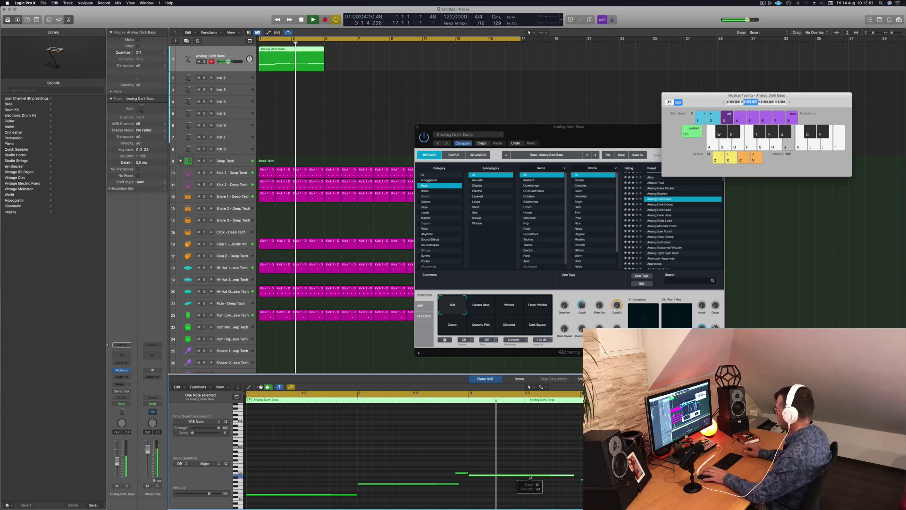
pyautogui.click(458, 485)
pyautogui.moveTo(457, 484); pyautogui.dragTo(454, 486)
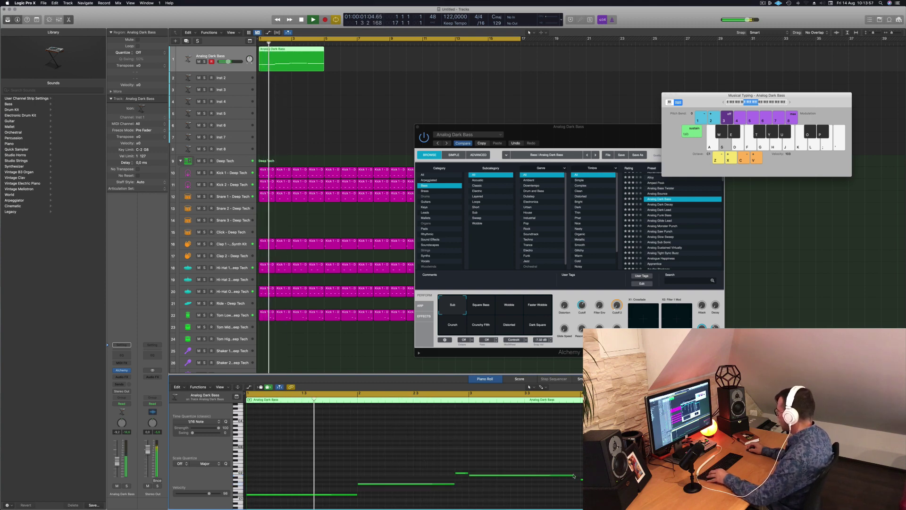
# Copy the four-bar bass region three times in a row so the bass line fills all 16 bars
pyautogui.click(526, 448)
pyautogui.scroll(-1, 512, 449)
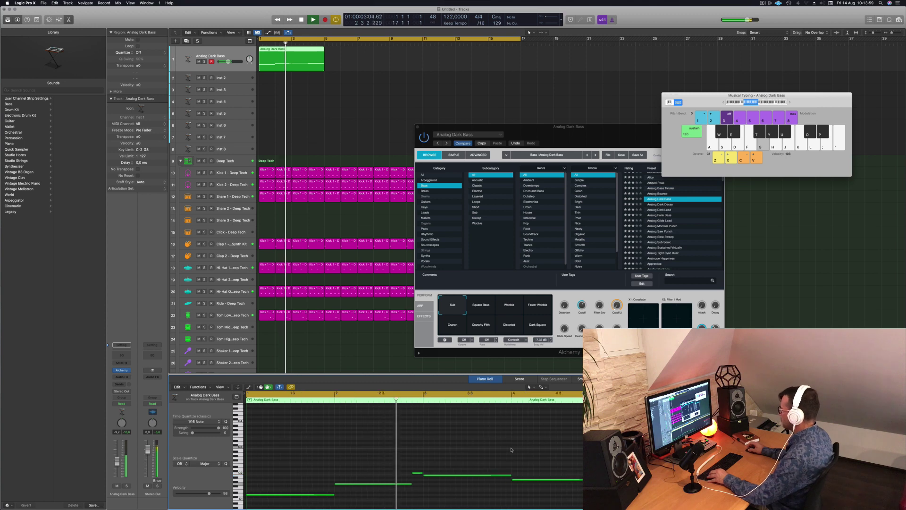
pyautogui.scroll(-1, 412, 434)
pyautogui.scroll(-1, 340, 437)
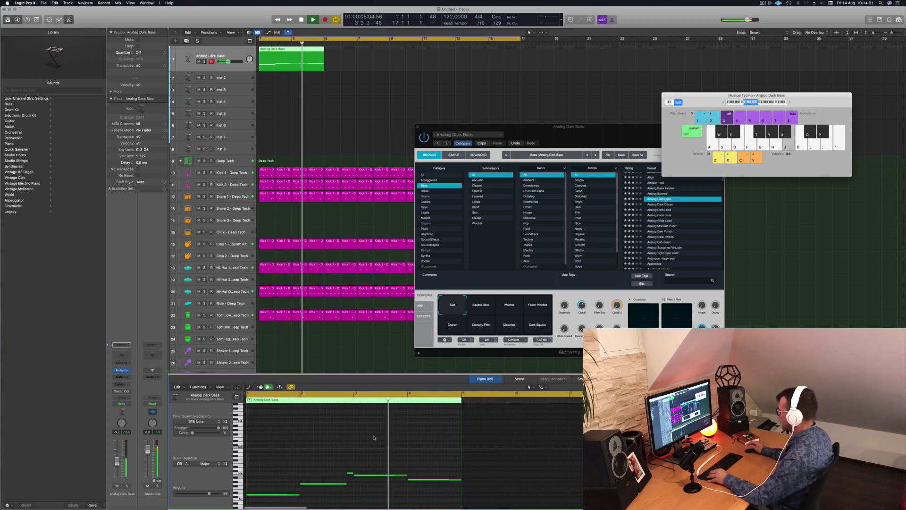
pyautogui.scroll(1, 340, 437)
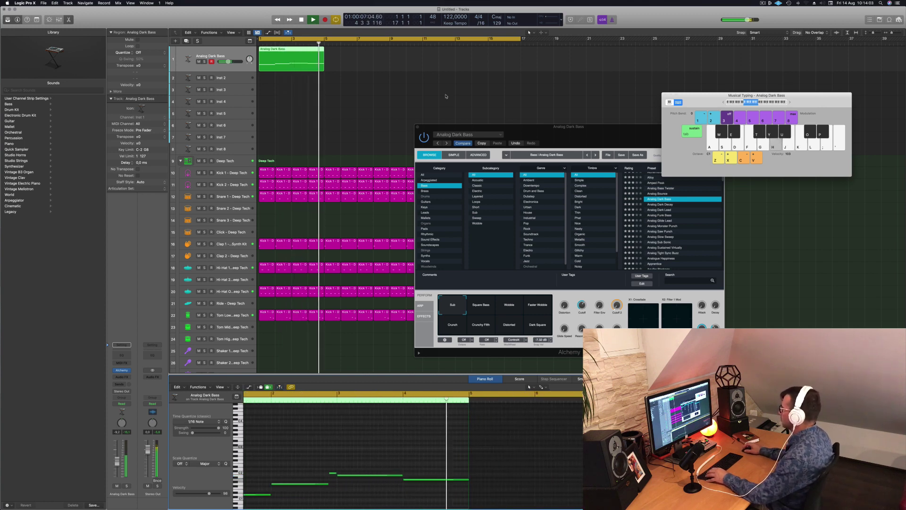
pyautogui.press('Return')
pyautogui.click(368, 66)
pyautogui.moveTo(289, 57); pyautogui.dragTo(355, 56)
pyautogui.moveTo(433, 61)
pyautogui.mouseDown()
pyautogui.moveTo(295, 51)
pyautogui.moveTo(427, 55)
pyautogui.mouseUp()
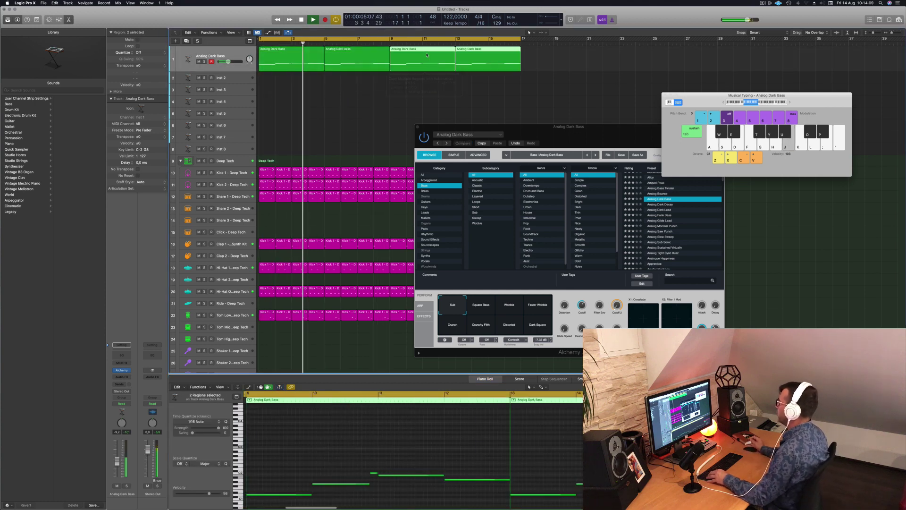
# Audition Analog Dark Bass's sound variations Square Bass, Wobble, Faster Wobble, Crunch, Crunchy Fifth, Distorted and Dark Square over the loop
pyautogui.press('Return')
pyautogui.moveTo(581, 139); pyautogui.dragTo(507, 123)
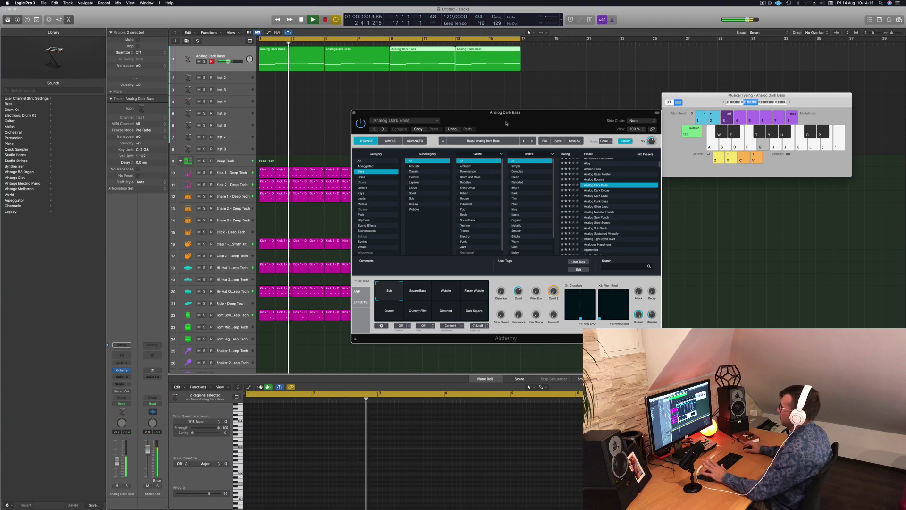
pyautogui.moveTo(459, 117); pyautogui.dragTo(481, 119)
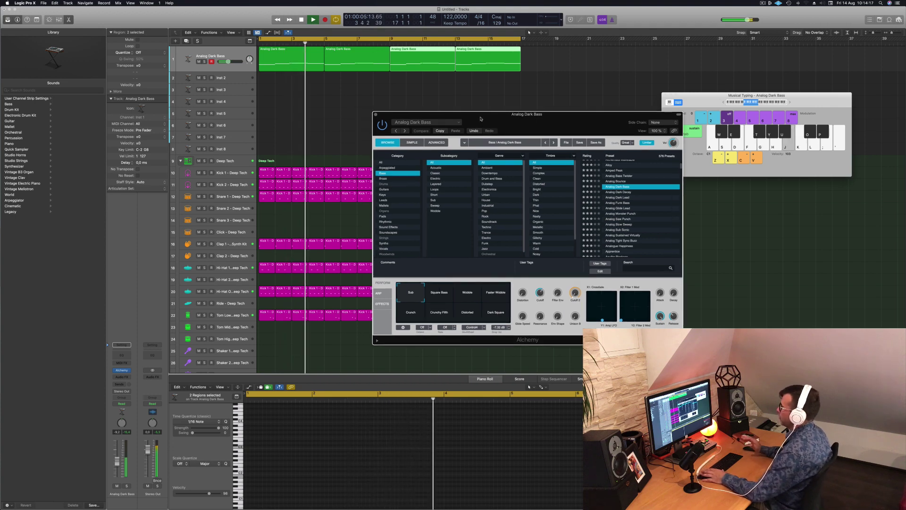
pyautogui.click(438, 292)
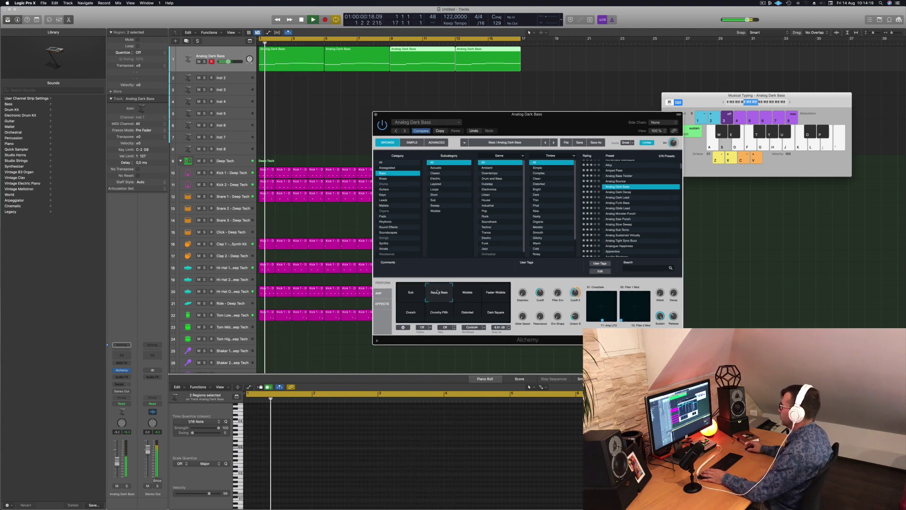
pyautogui.click(467, 293)
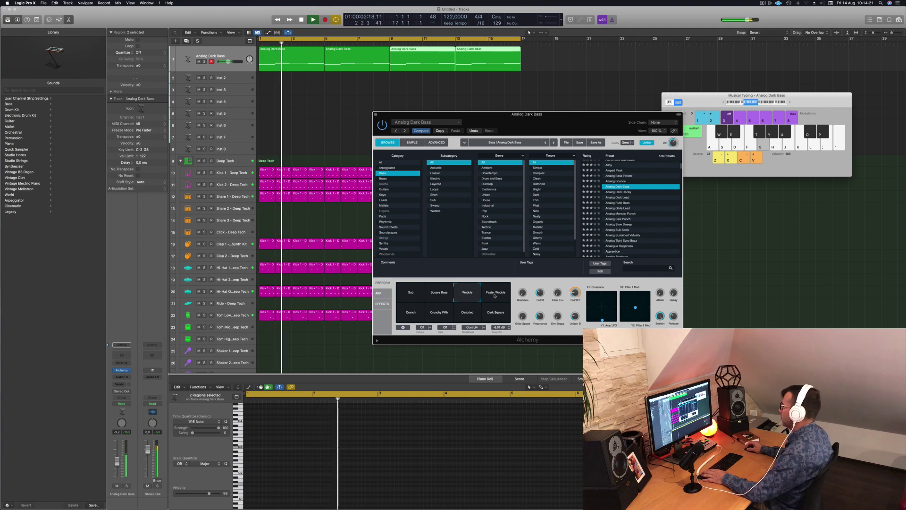
pyautogui.click(495, 294)
pyautogui.click(414, 313)
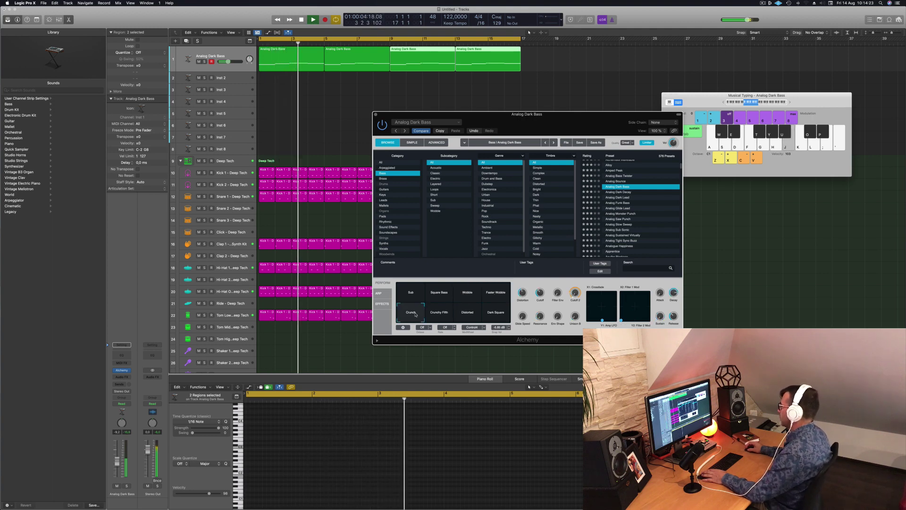
pyautogui.click(438, 313)
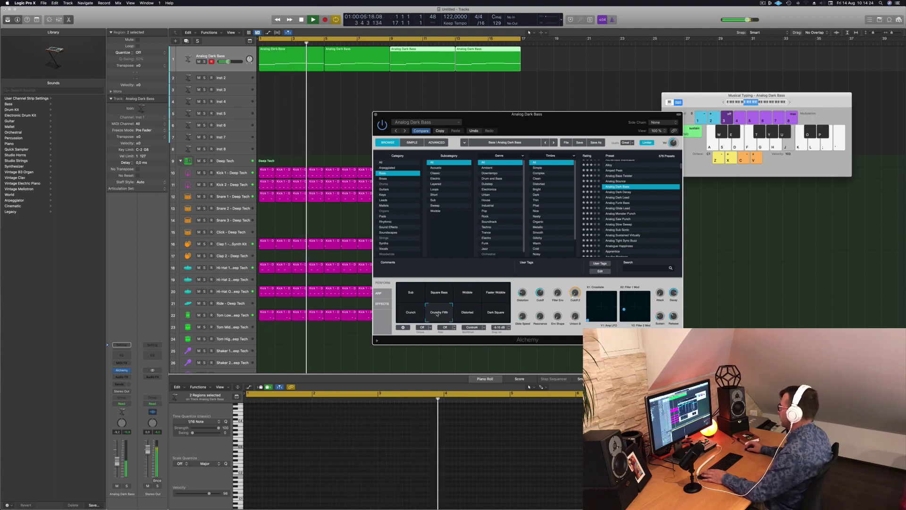
pyautogui.click(469, 313)
pyautogui.click(494, 314)
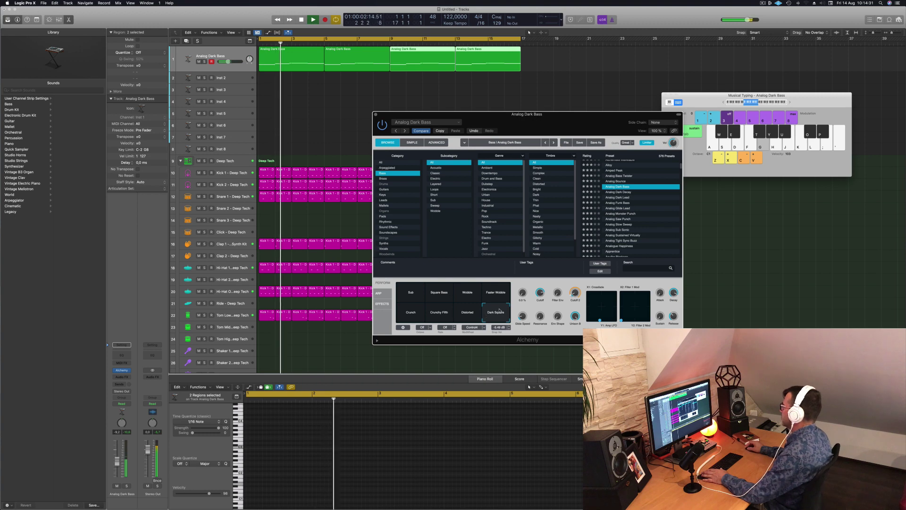
pyautogui.moveTo(542, 306); pyautogui.dragTo(554, 292)
# Load the Analog Dark Decay preset in Alchemy and hear it with the bass line from the start of the loop
pyautogui.press('Return')
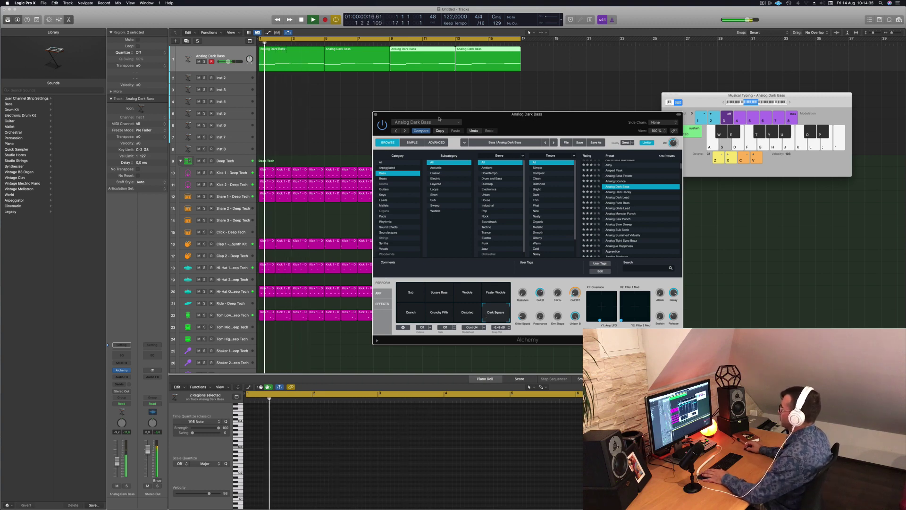
pyautogui.moveTo(472, 114); pyautogui.dragTo(446, 83)
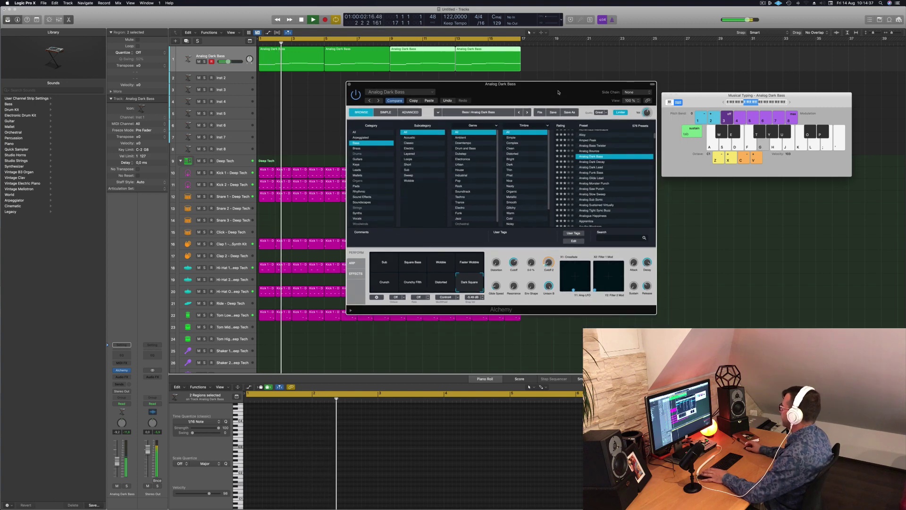
pyautogui.click(595, 162)
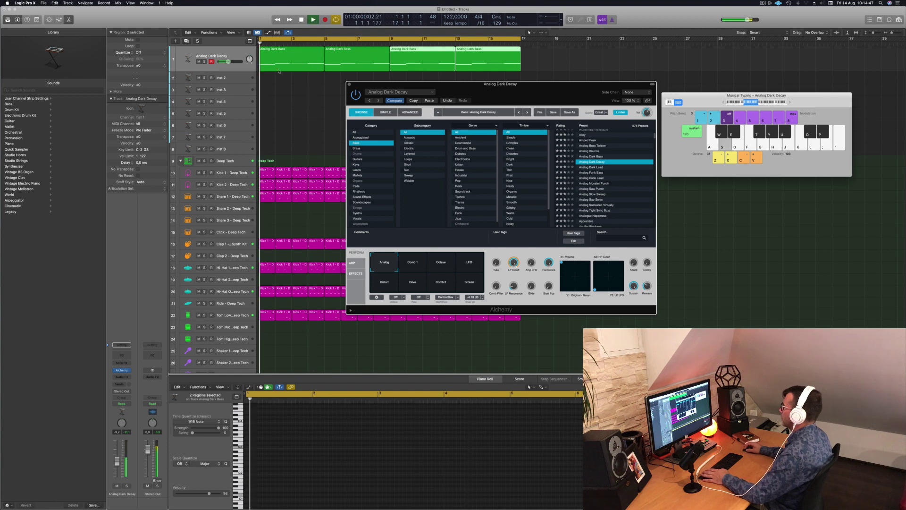
# Open the first bass region's notes and trim the first long note so it ends just before the second note
pyautogui.click(290, 57)
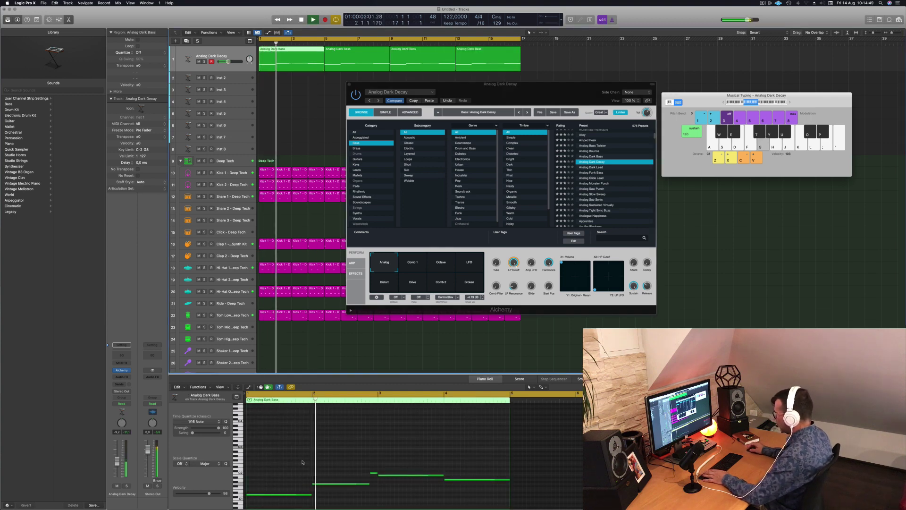
pyautogui.press('space')
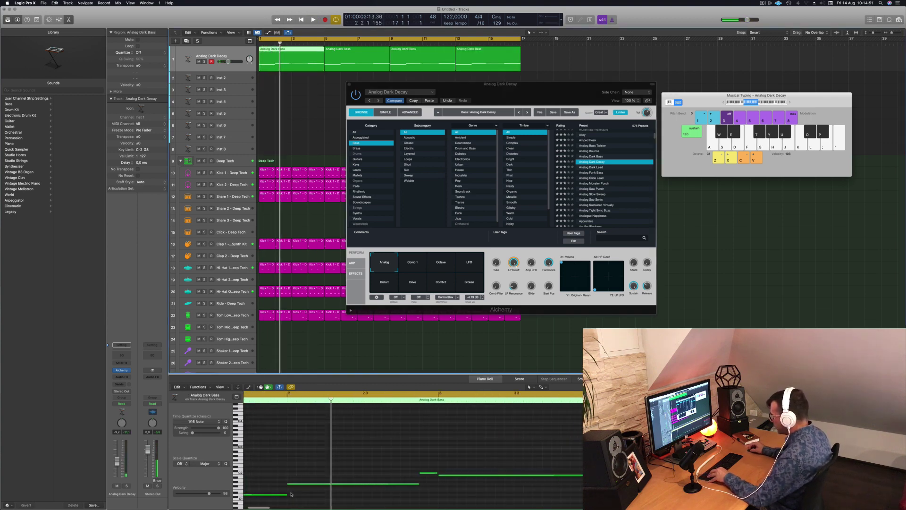
pyautogui.click(285, 495)
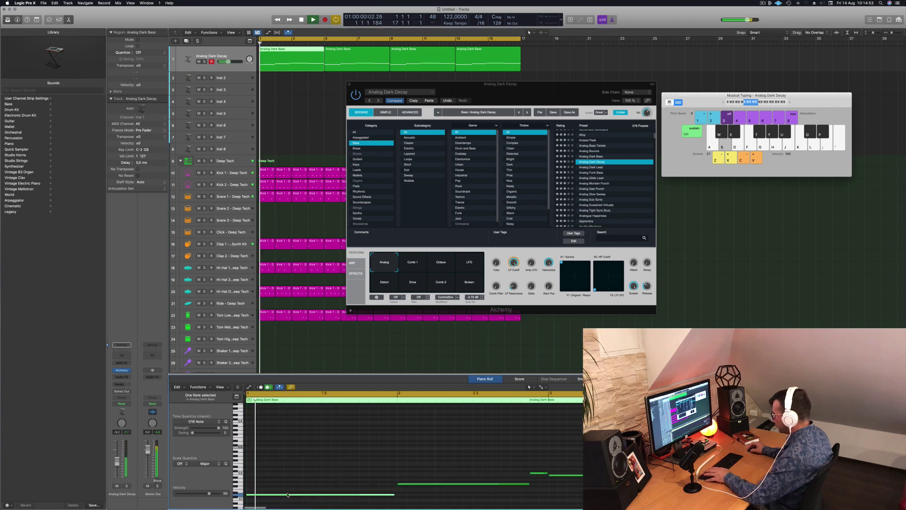
pyautogui.press('space')
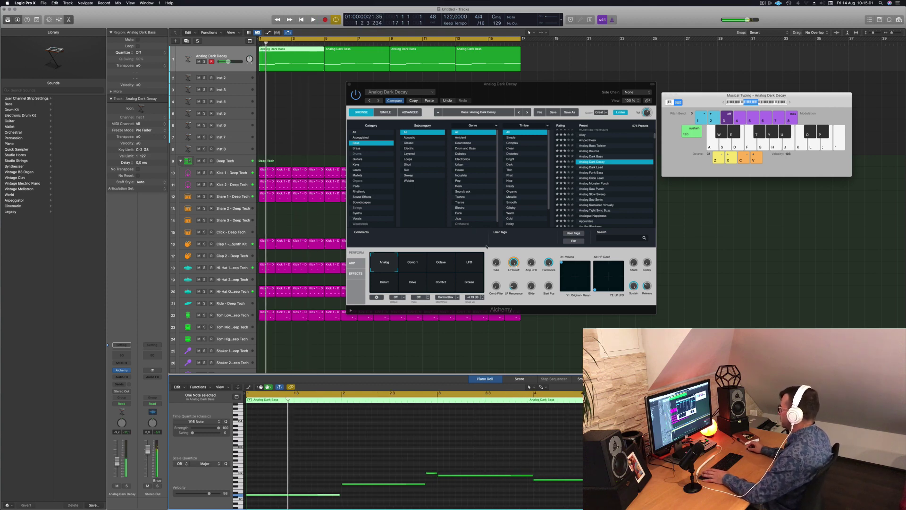
# Audition Analog Dark Decay's sound variations Comb 1, Octave, LFO, Distort and Drive over the loop, returning to Analog
pyautogui.click(413, 262)
pyautogui.click(449, 265)
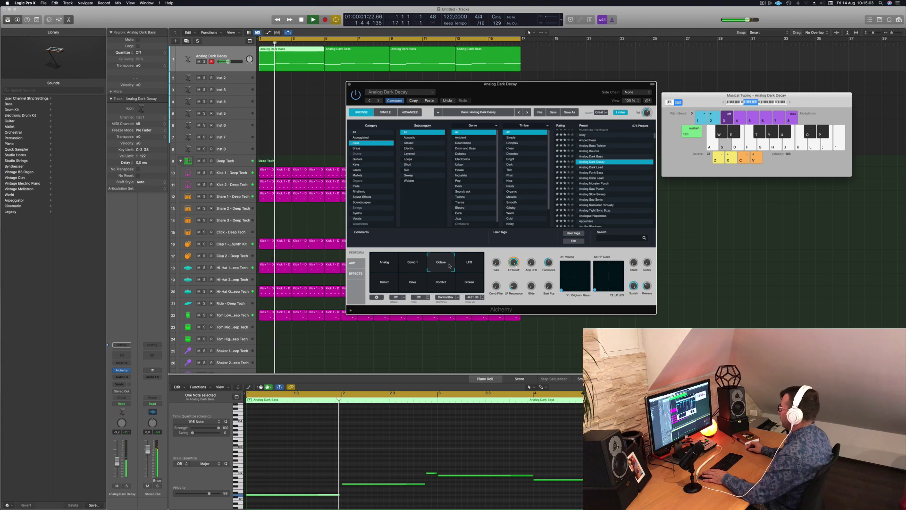
pyautogui.click(383, 283)
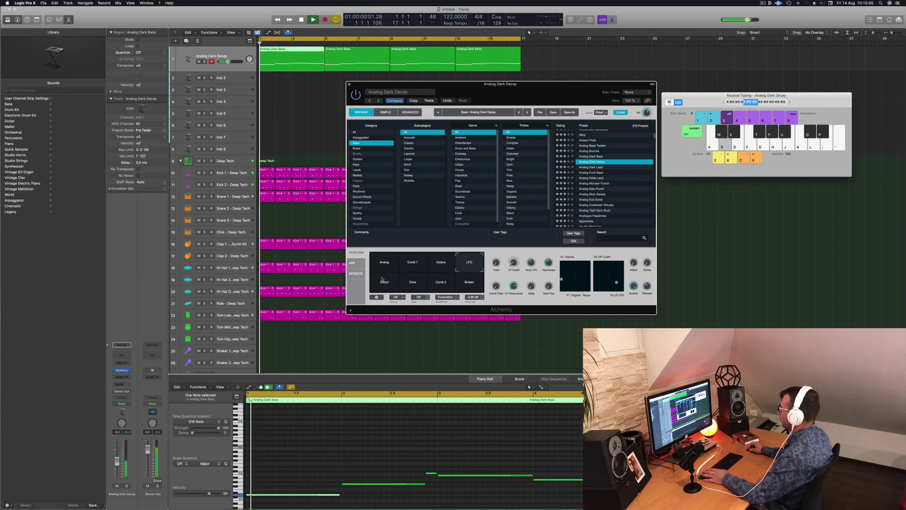
pyautogui.click(413, 282)
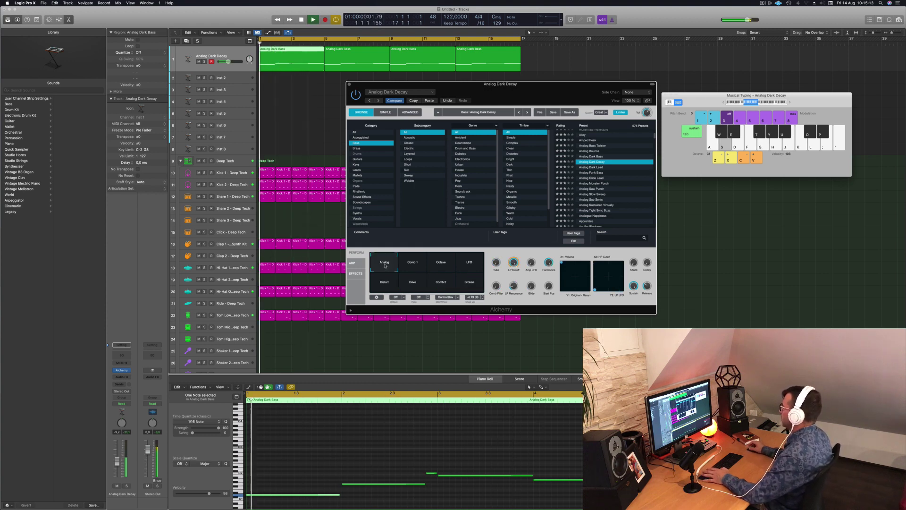
# Try out Alchemy's performance knobs while the loop plays and close the plug-in window
pyautogui.moveTo(565, 88); pyautogui.dragTo(580, 72)
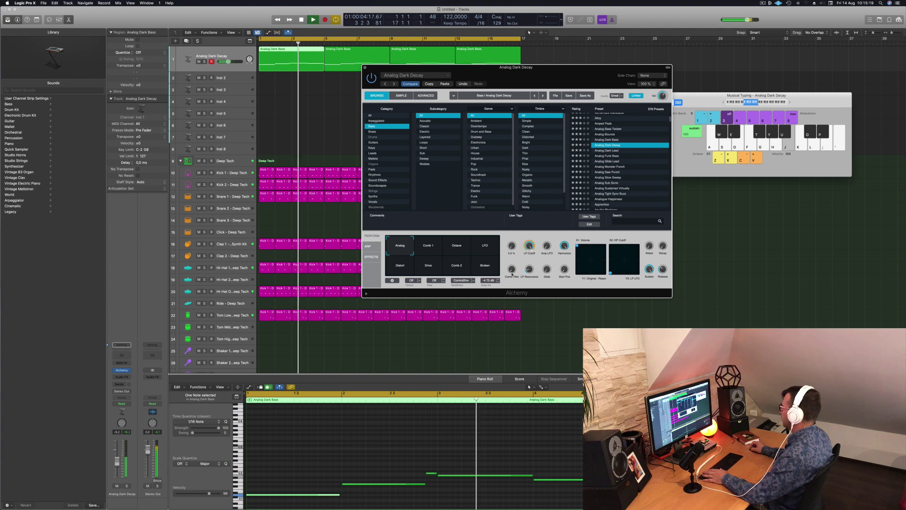
pyautogui.press('space')
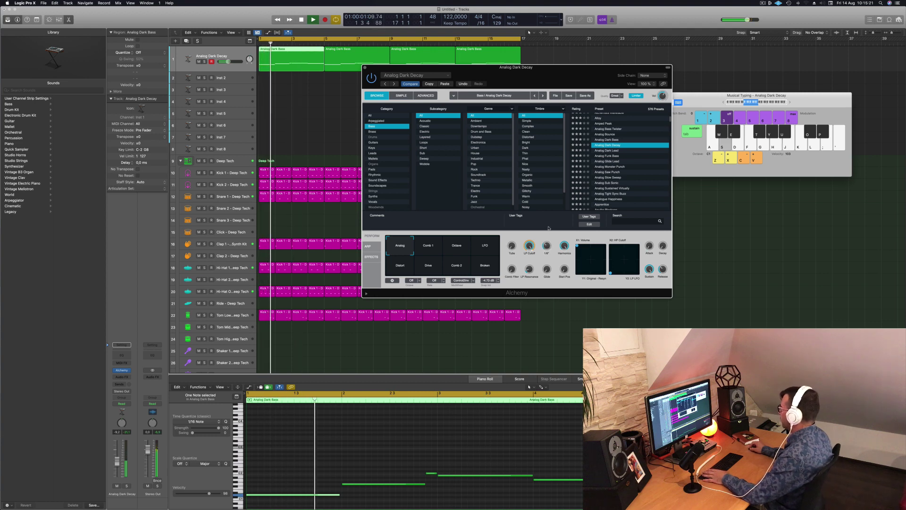
pyautogui.press('Return')
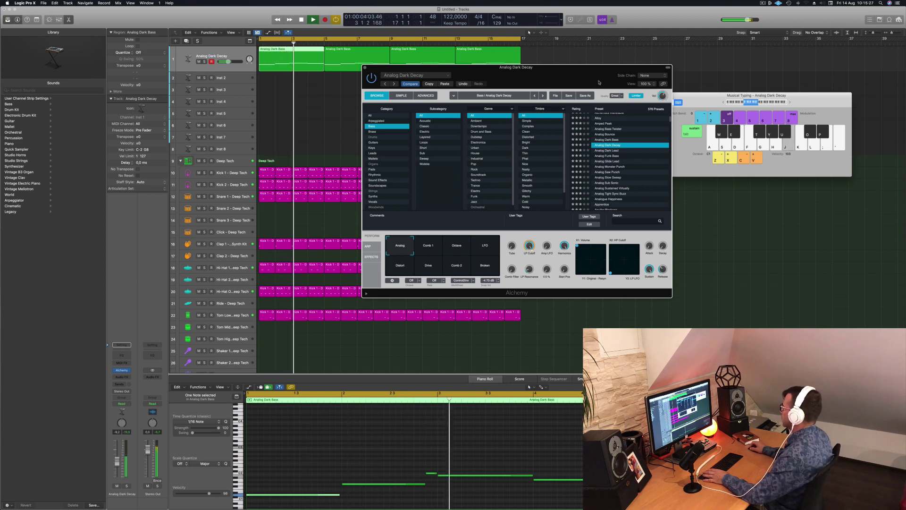
pyautogui.moveTo(533, 78); pyautogui.dragTo(513, 140)
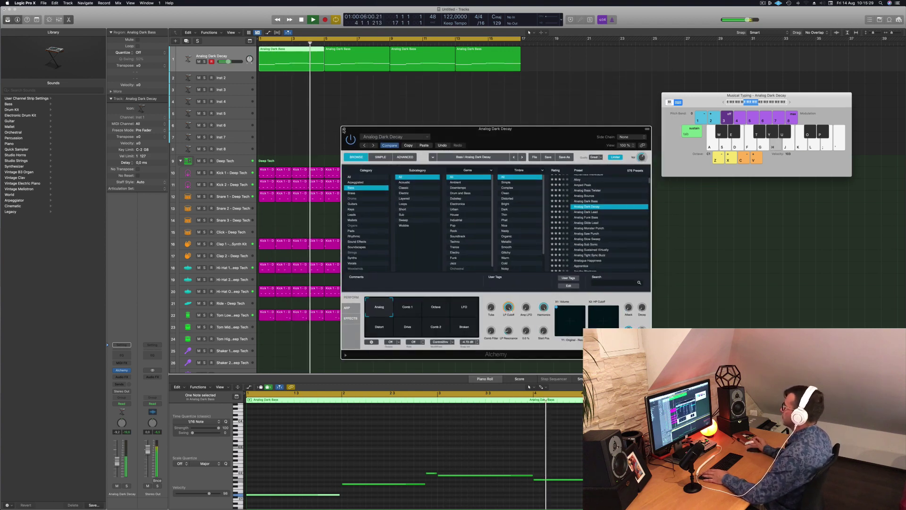
pyautogui.click(344, 130)
# Select the bass track and raise its volume slightly while replaying the loop from the start
pyautogui.press('Return')
pyautogui.click(189, 53)
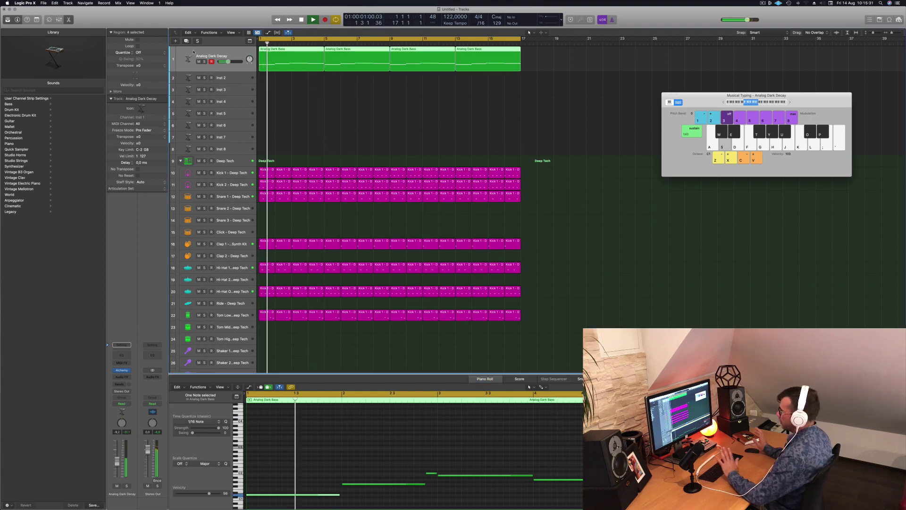
pyautogui.press('Return')
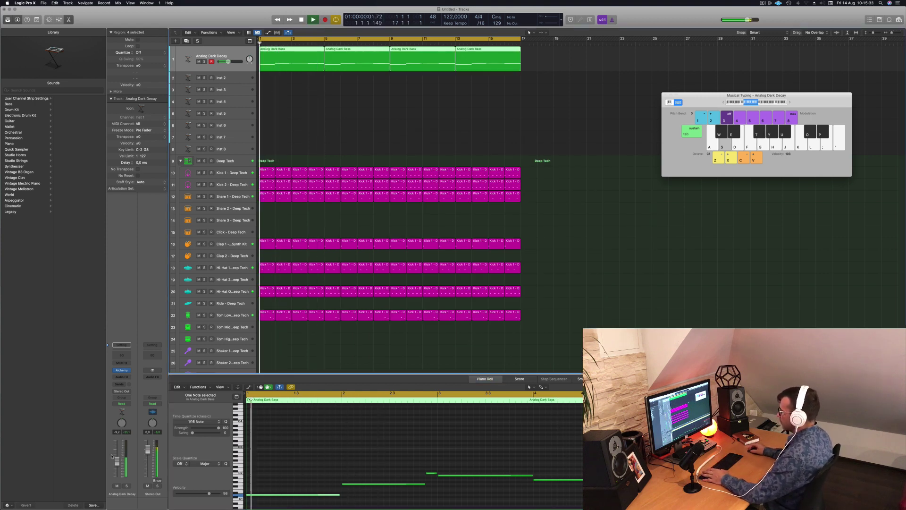
pyautogui.press('Return')
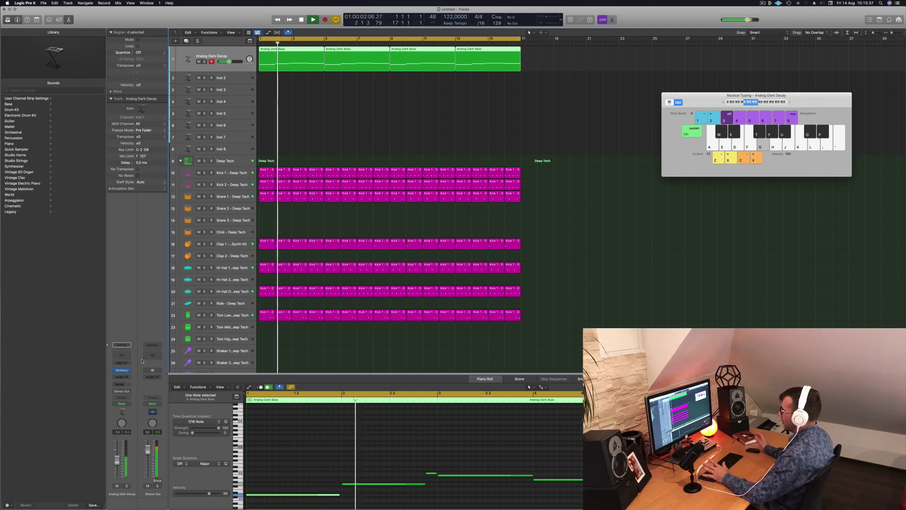
pyautogui.press('Return')
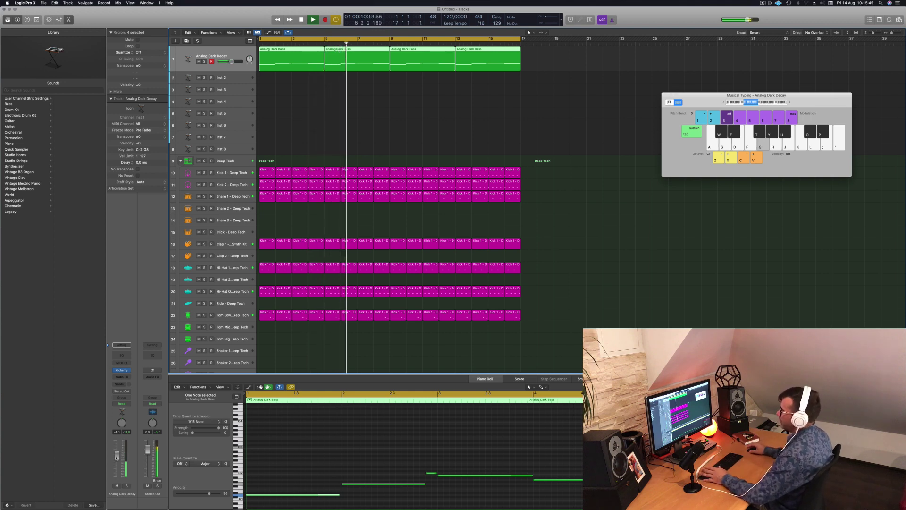
# Replace the last three bass regions with new copies of the first region to fill all 16 bars, and play the result
pyautogui.click(373, 124)
pyautogui.press('space')
pyautogui.press('space')
pyautogui.press('space')
pyautogui.moveTo(537, 62); pyautogui.dragTo(360, 59)
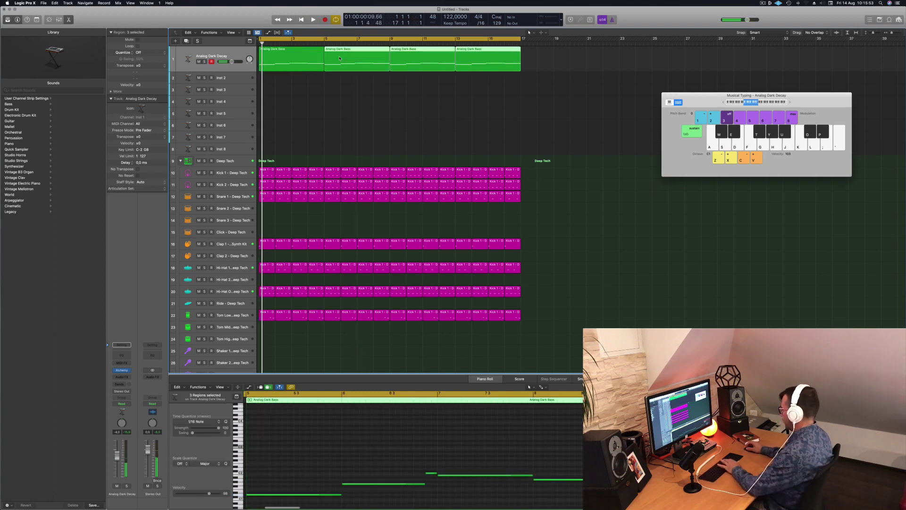
pyautogui.press('BackSpace')
pyautogui.click(286, 58)
pyautogui.moveTo(287, 58); pyautogui.dragTo(437, 56)
pyautogui.keyDown('shift'); pyautogui.click(310, 49); pyautogui.keyUp('shift')
pyautogui.press('space')
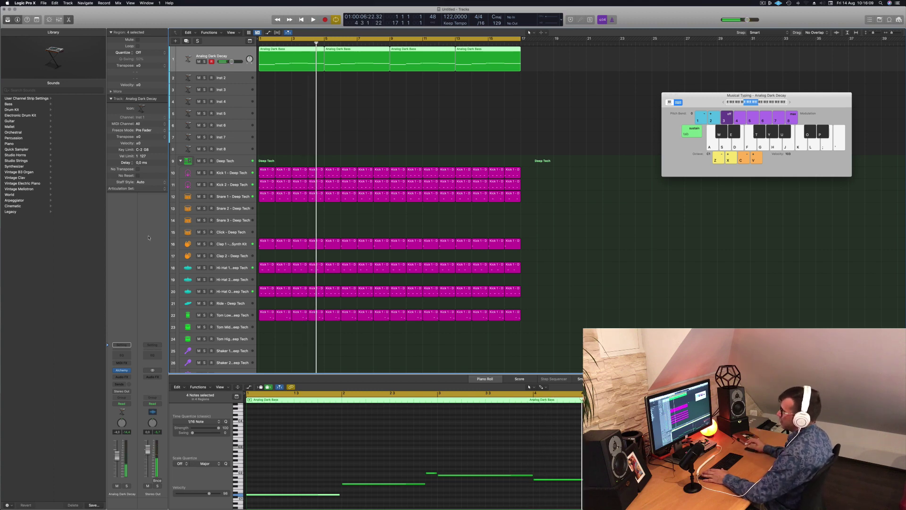
# Insert a stereo Compressor on the bass track and set its side chain source to Kick 1 - Deep Tech (Inst 9)
pyautogui.click(126, 375)
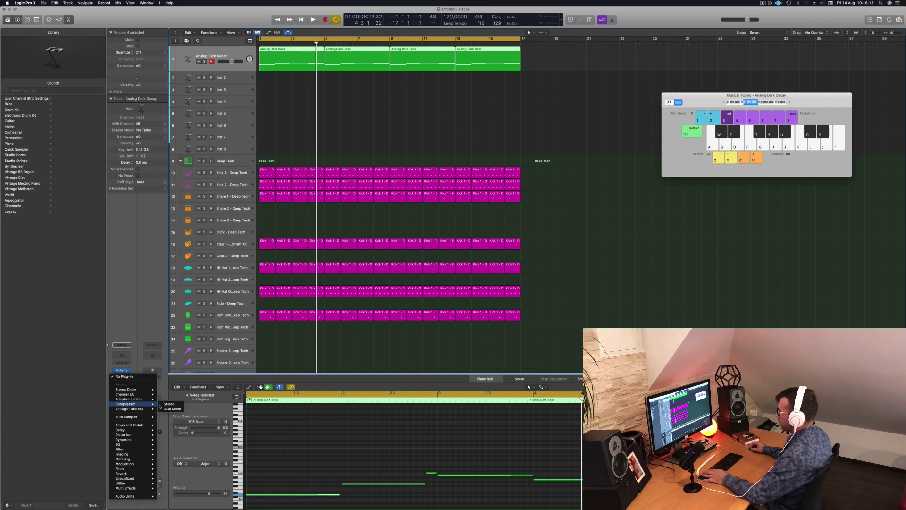
pyautogui.click(165, 404)
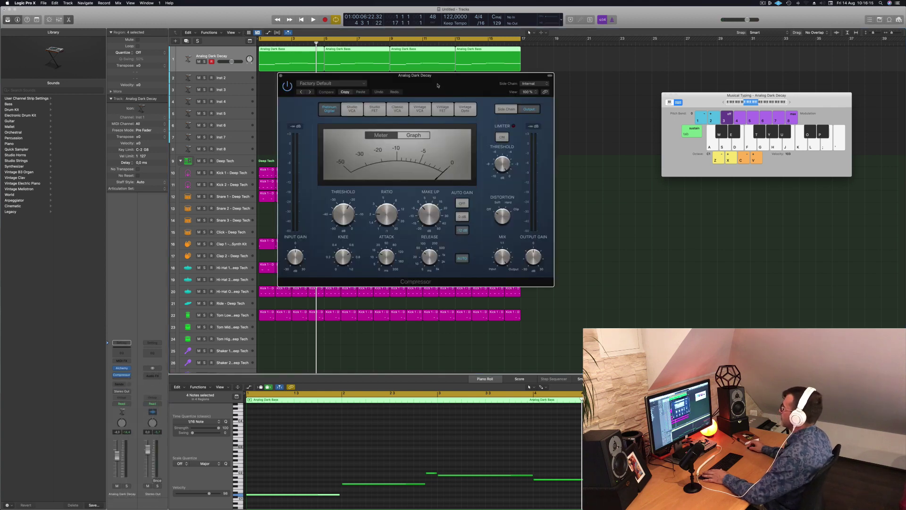
pyautogui.moveTo(401, 81); pyautogui.dragTo(407, 80)
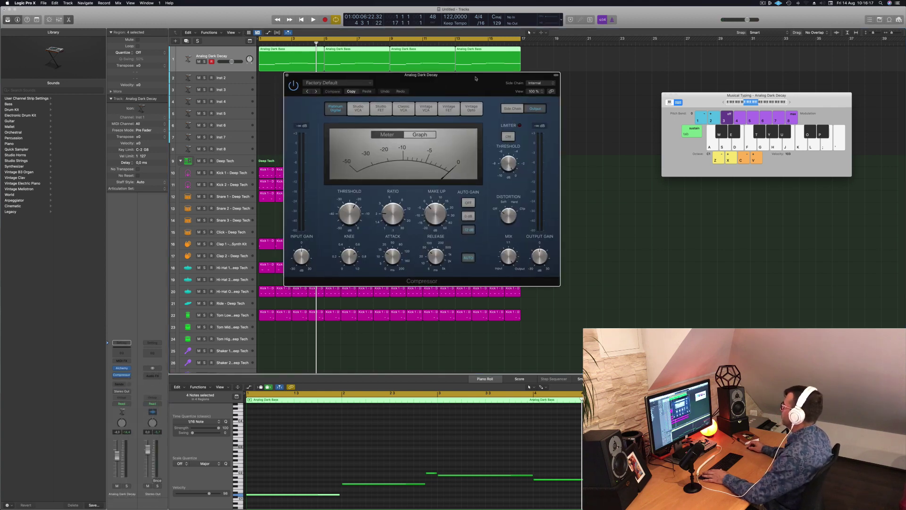
pyautogui.moveTo(476, 79); pyautogui.dragTo(419, 93)
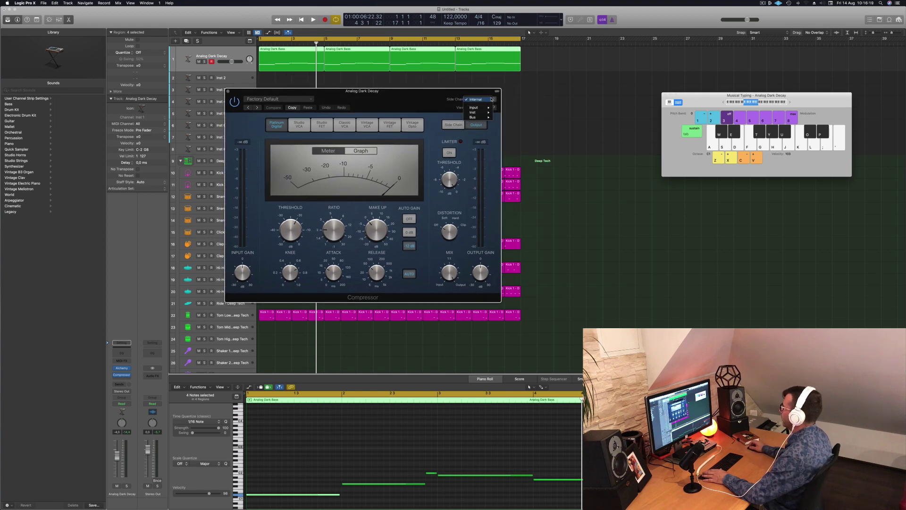
pyautogui.moveTo(483, 116)
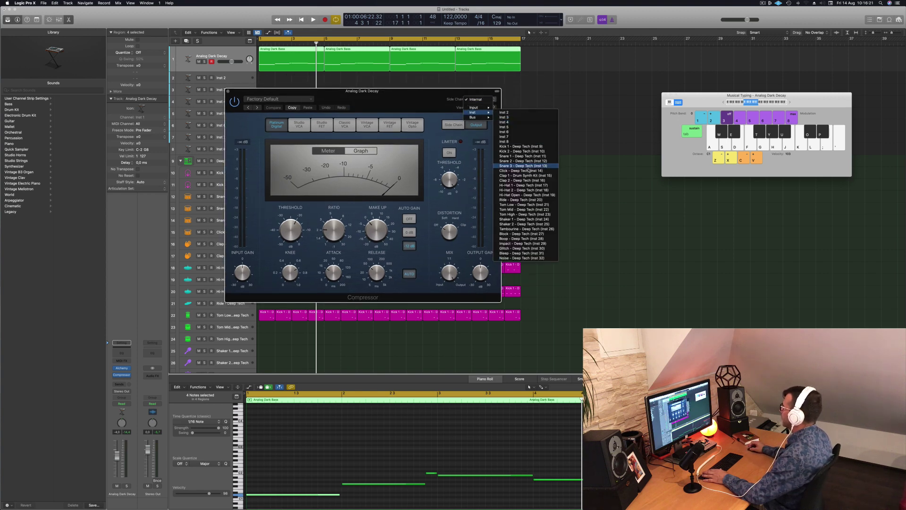
pyautogui.click(530, 147)
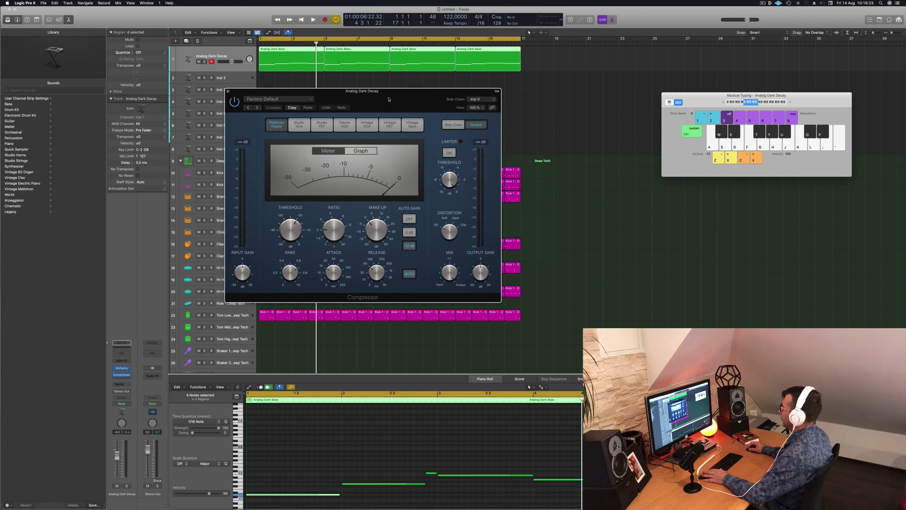
# Set the Compressor's ratio to 2.1:1 and its threshold to -15.0 dB while the loop plays
pyautogui.moveTo(390, 97); pyautogui.dragTo(582, 102)
pyautogui.press('space')
pyautogui.moveTo(527, 233)
pyautogui.mouseDown()
pyautogui.moveTo(533, 216)
pyautogui.moveTo(530, 246)
pyautogui.mouseUp()
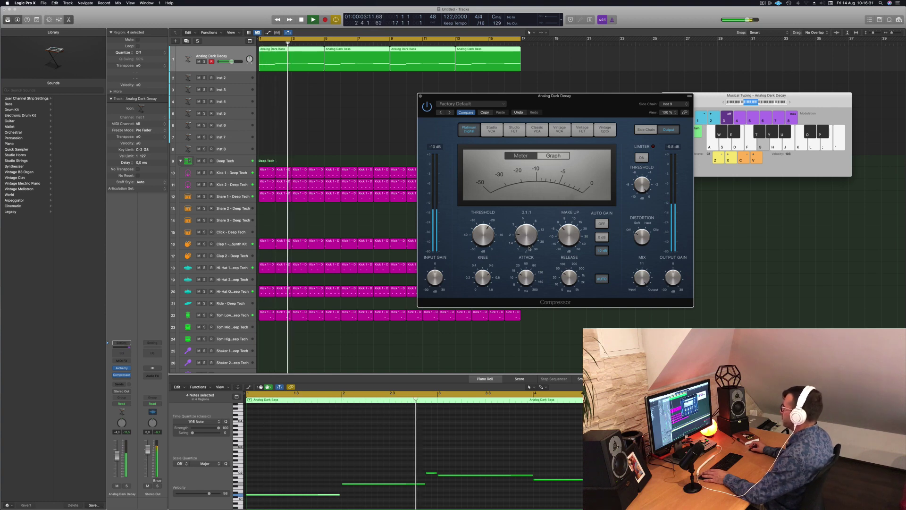
pyautogui.moveTo(611, 96); pyautogui.dragTo(603, 96)
pyautogui.moveTo(474, 238); pyautogui.dragTo(475, 226)
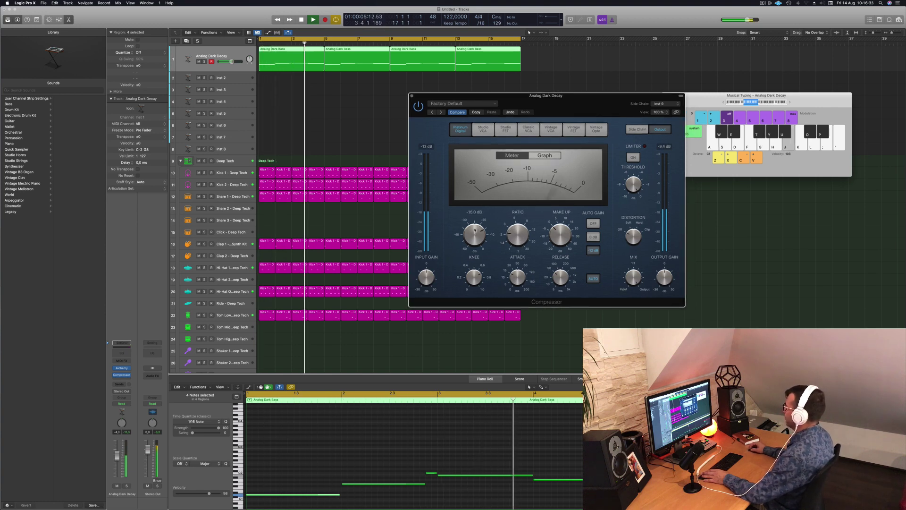
pyautogui.moveTo(582, 113); pyautogui.dragTo(542, 118)
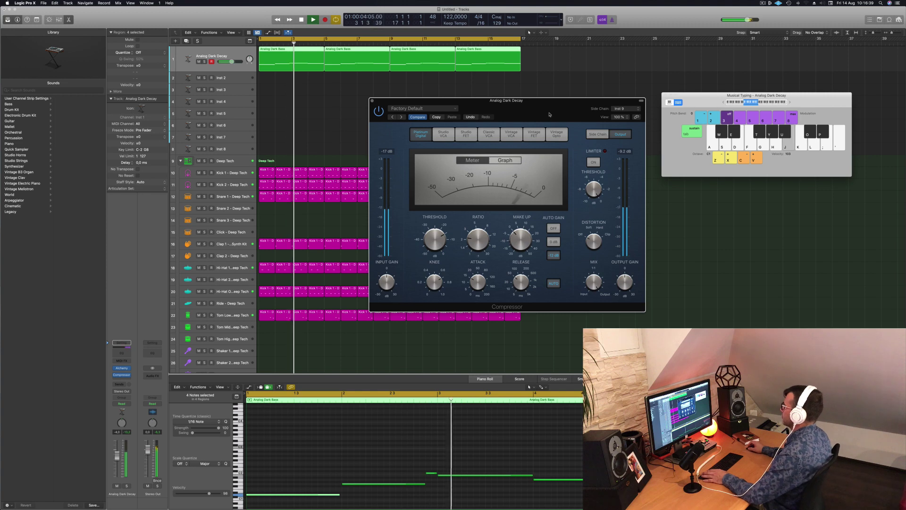
# Replay the loop from the start with the bass track soloed and fine-tune the Compressor's threshold
pyautogui.press('space')
pyautogui.press('Return')
pyautogui.press('space')
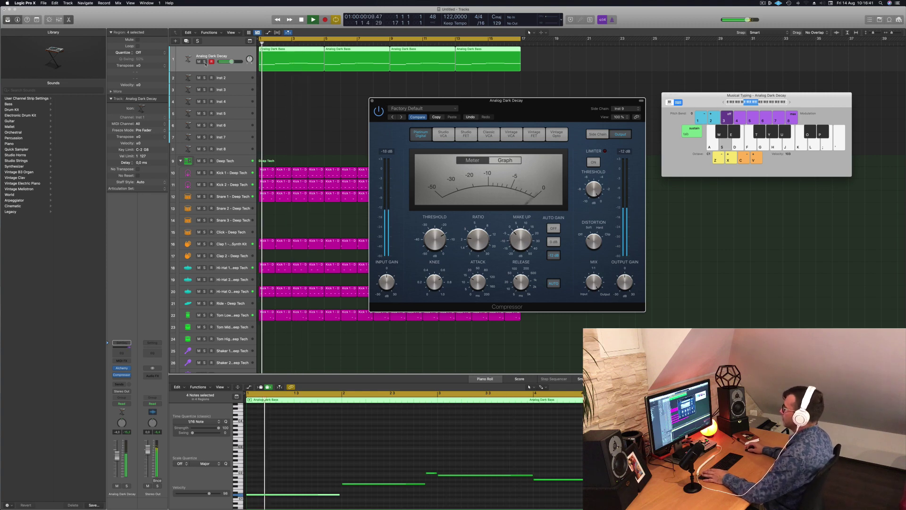
pyautogui.click(204, 62)
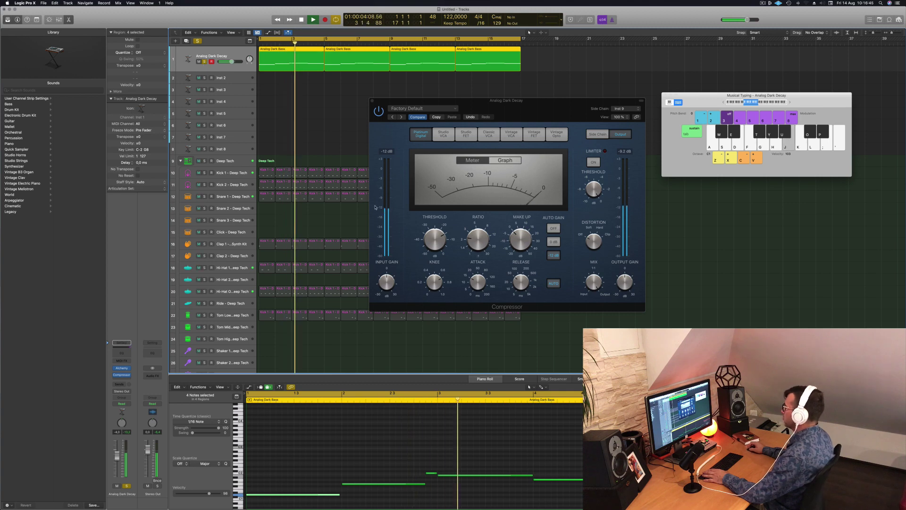
pyautogui.click(436, 253)
pyautogui.moveTo(436, 254); pyautogui.dragTo(438, 252)
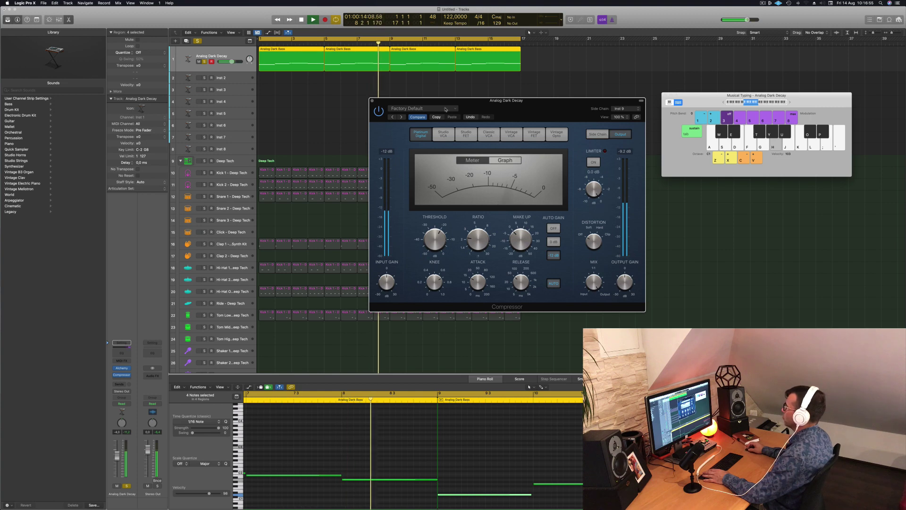
# Unsolo the bass track, play the full mix from the start and close the Compressor window
pyautogui.click(206, 62)
pyautogui.press('Return')
pyautogui.moveTo(384, 98); pyautogui.dragTo(343, 108)
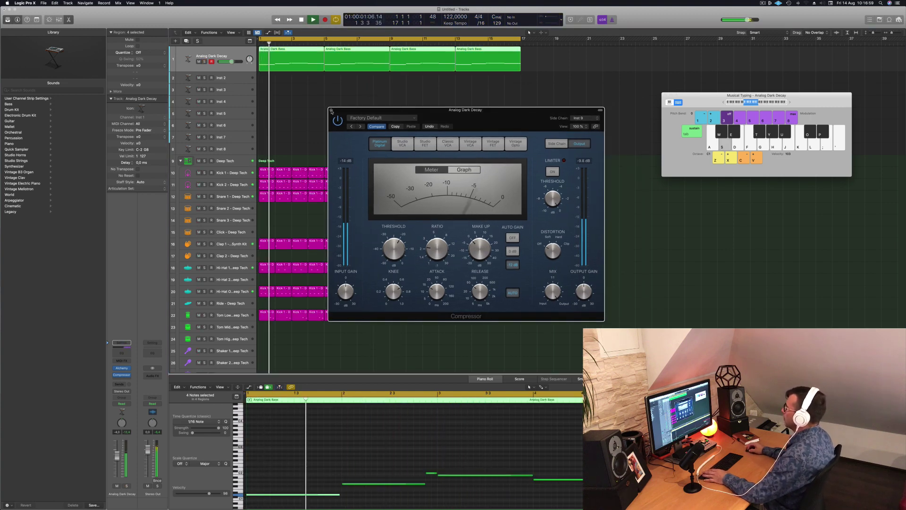
pyautogui.click(331, 110)
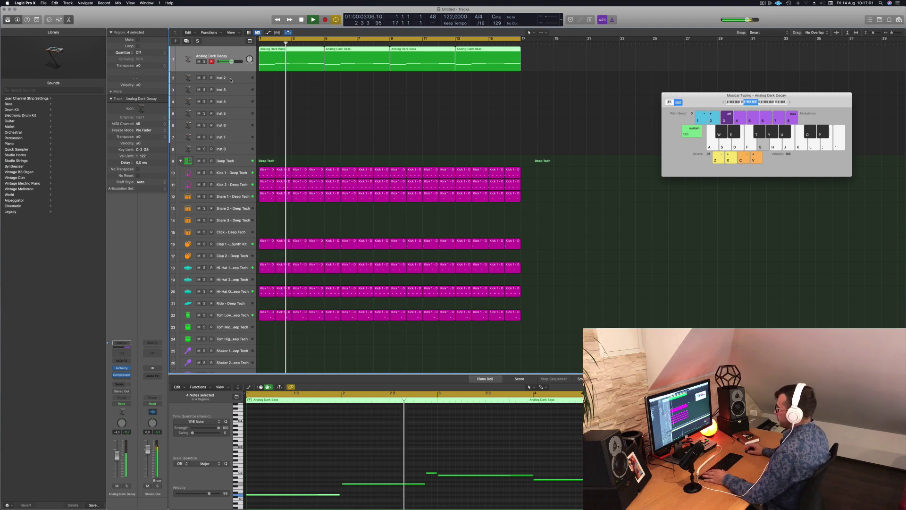
# Copy the first bass region onto the Inst 2 track at the loop start and move its second note to the region's beginning
pyautogui.click(293, 78)
pyautogui.click(297, 58)
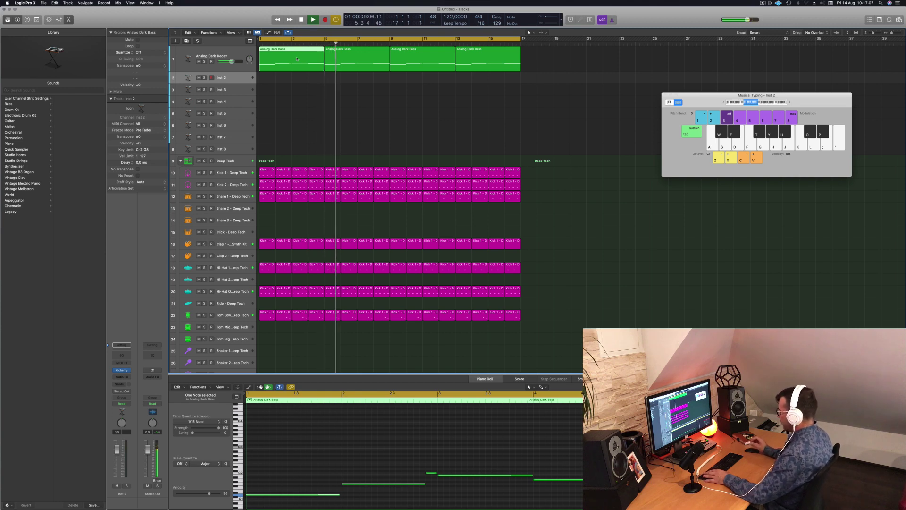
pyautogui.press('space')
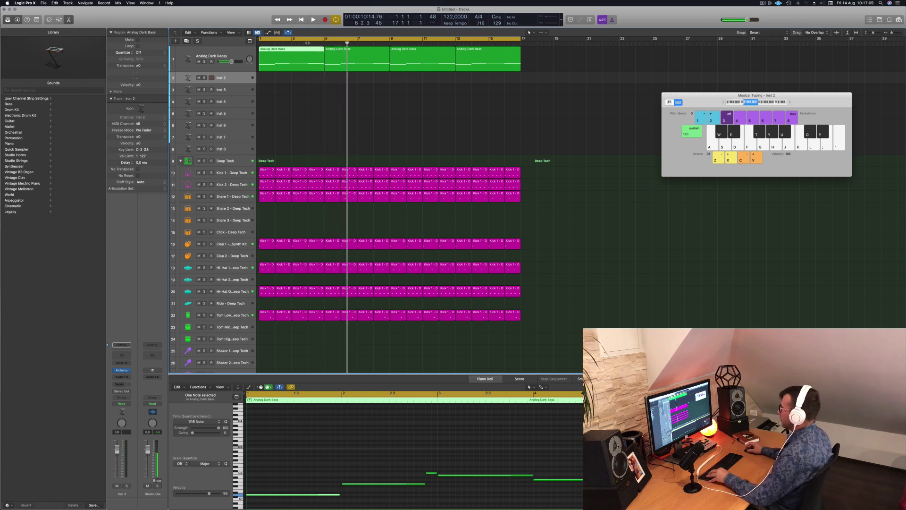
pyautogui.moveTo(291, 56); pyautogui.dragTo(291, 78)
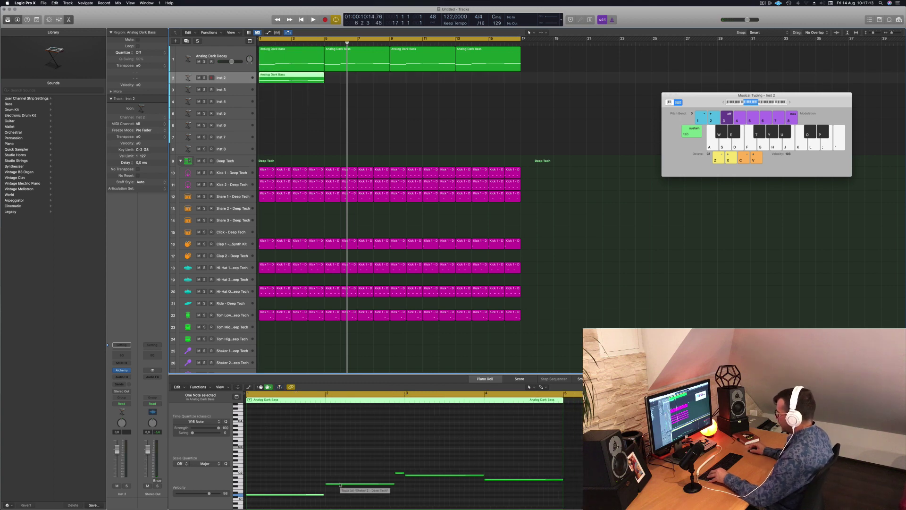
pyautogui.click(340, 484)
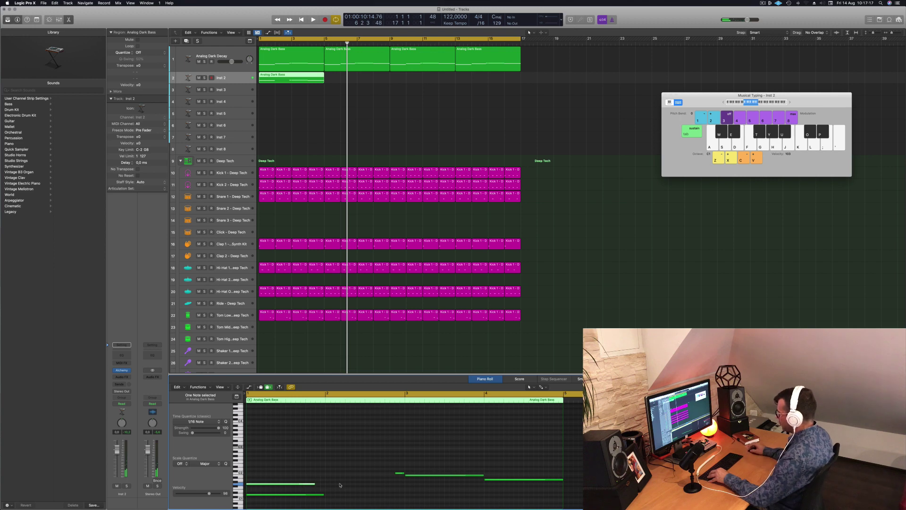
# Stack the third note at the start of the Inst 2 region and delete the three remaining notes after it
pyautogui.moveTo(457, 477); pyautogui.dragTo(298, 475)
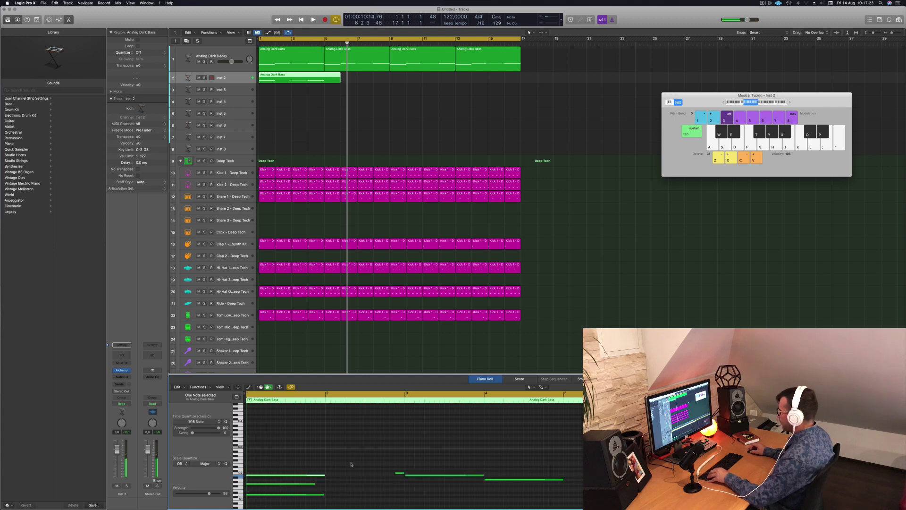
pyautogui.scroll(-4, 352, 465)
pyautogui.moveTo(389, 434); pyautogui.dragTo(562, 482)
pyautogui.scroll(-1, 563, 483)
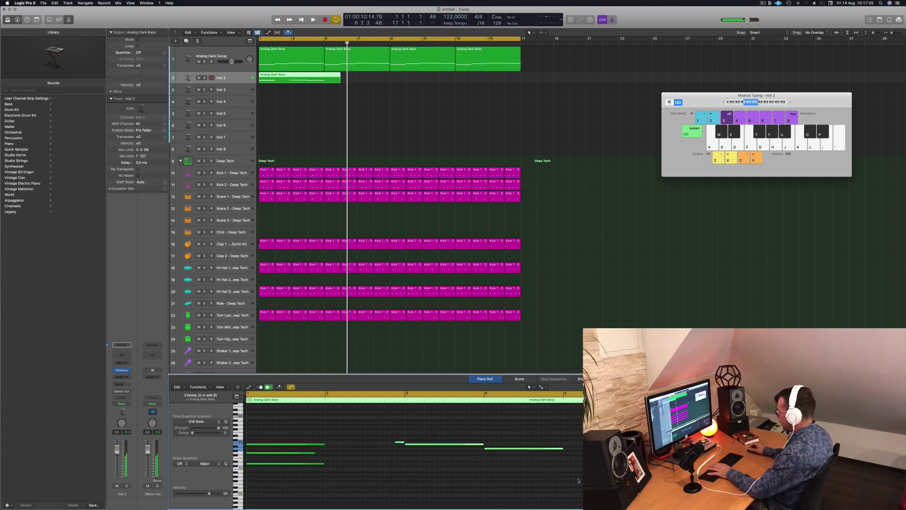
pyautogui.press('Delete')
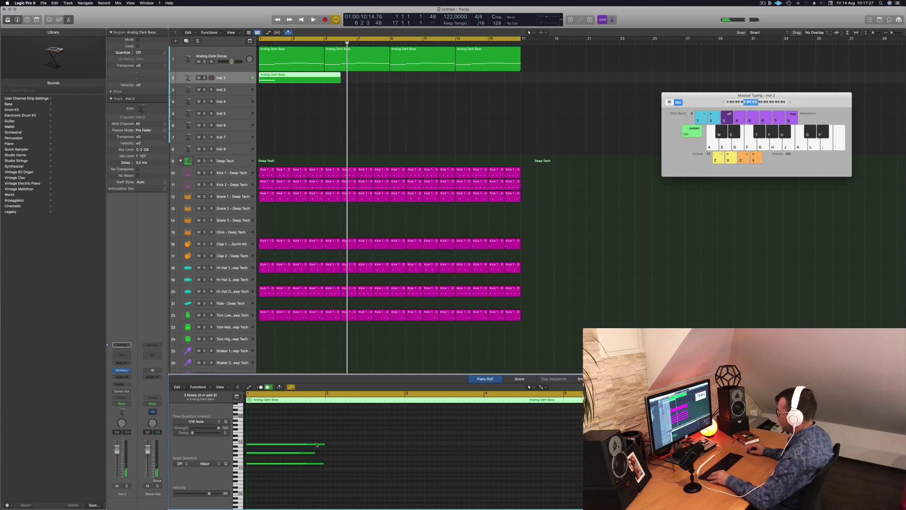
# Shorten all three stacked notes at the region's beginning to short stabs
pyautogui.moveTo(324, 444); pyautogui.dragTo(255, 447)
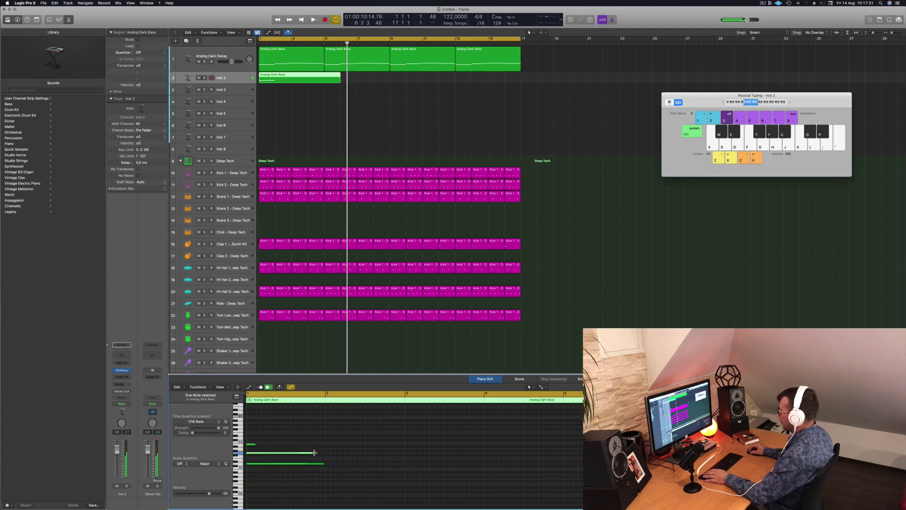
pyautogui.moveTo(315, 453); pyautogui.dragTo(254, 454)
pyautogui.click(269, 463)
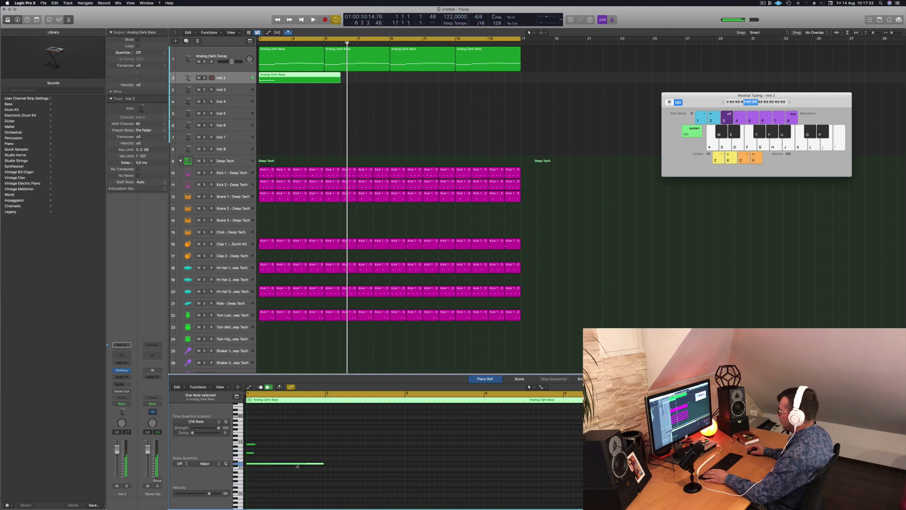
pyautogui.moveTo(323, 464); pyautogui.dragTo(254, 463)
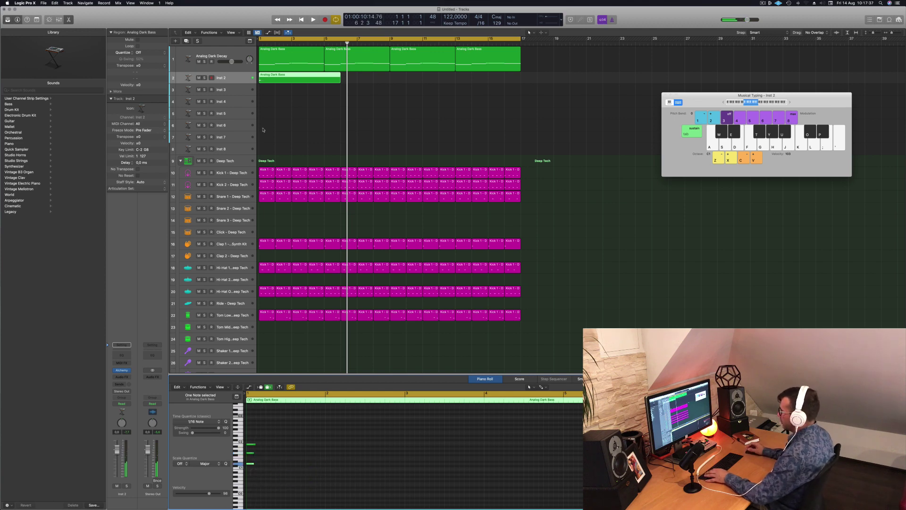
# Split the Inst 2 region at bar 3, delete the second part and copy the first part directly behind it
pyautogui.keyDown('super'); pyautogui.doubleClick(292, 78); pyautogui.keyUp('super')
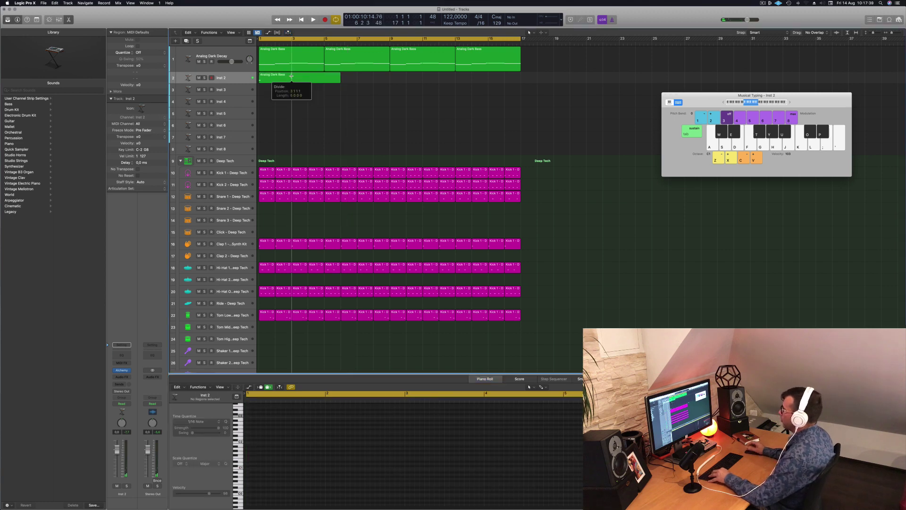
pyautogui.press('Delete')
pyautogui.click(268, 74)
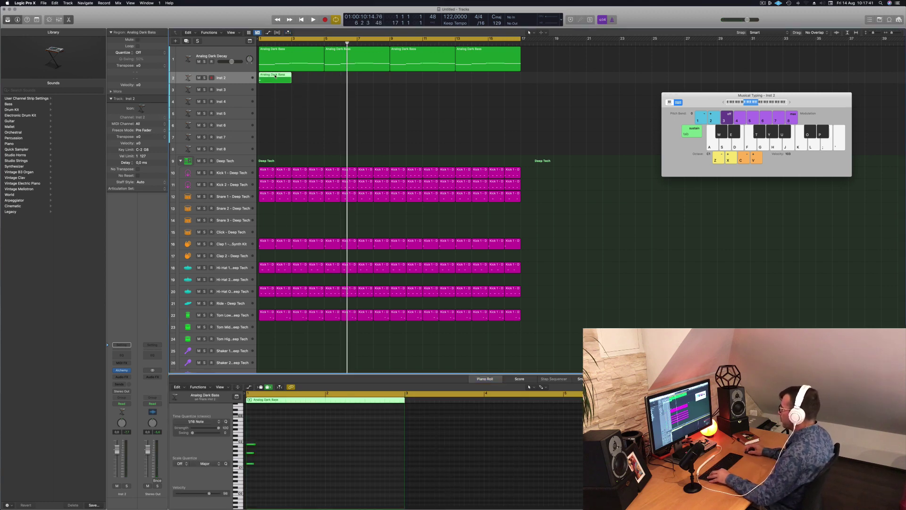
pyautogui.keyDown('alt'); pyautogui.moveTo(275, 76); pyautogui.dragTo(309, 76); pyautogui.keyUp('alt')
# Play the Inst 2 regions from the start and delete the highest note of the chord in each region
pyautogui.press('Return')
pyautogui.press('space')
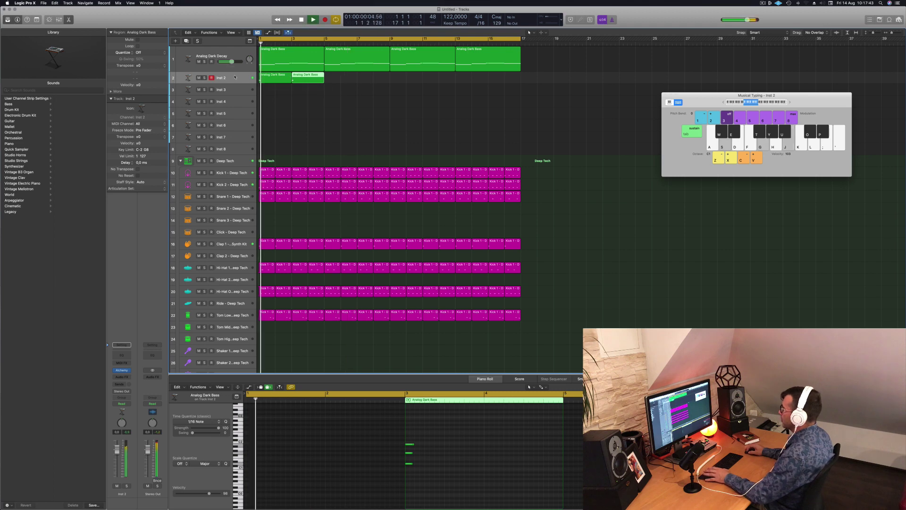
pyautogui.click(235, 78)
pyautogui.press('space')
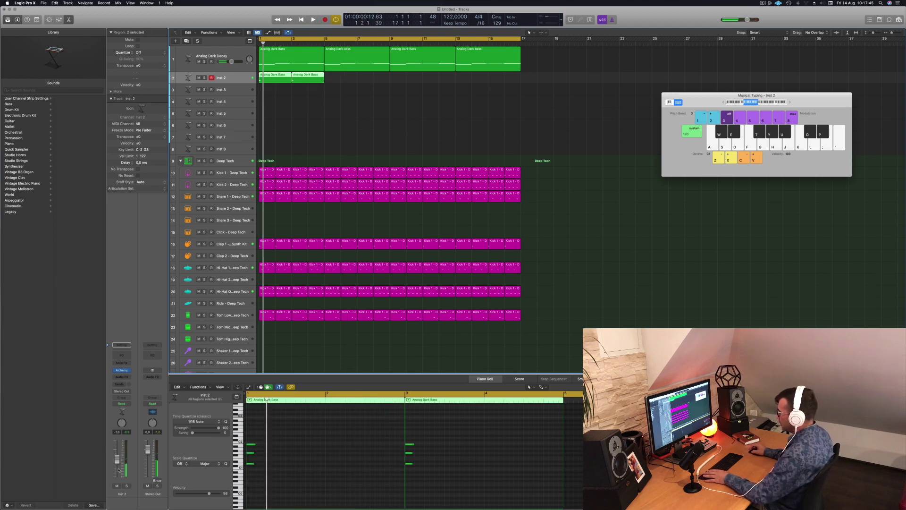
pyautogui.press('space')
pyautogui.press('Return')
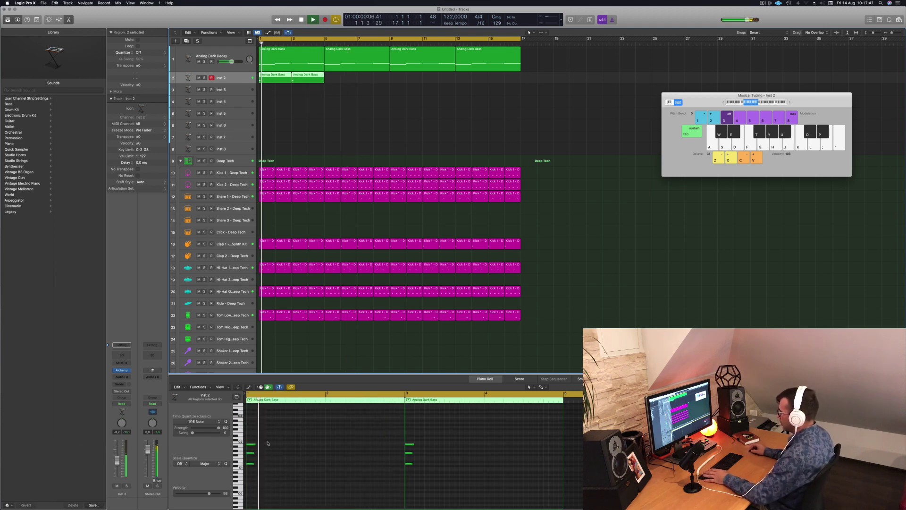
pyautogui.press('space')
pyautogui.moveTo(260, 441); pyautogui.dragTo(256, 446)
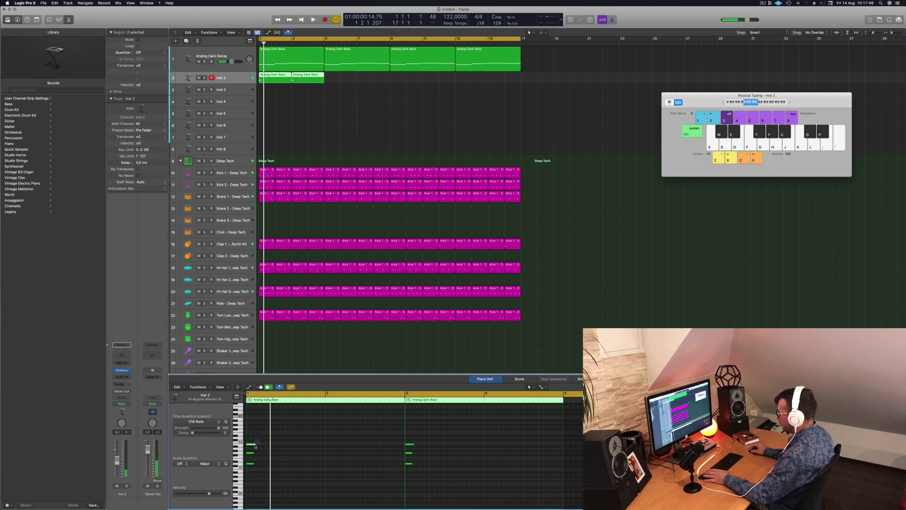
pyautogui.press('space')
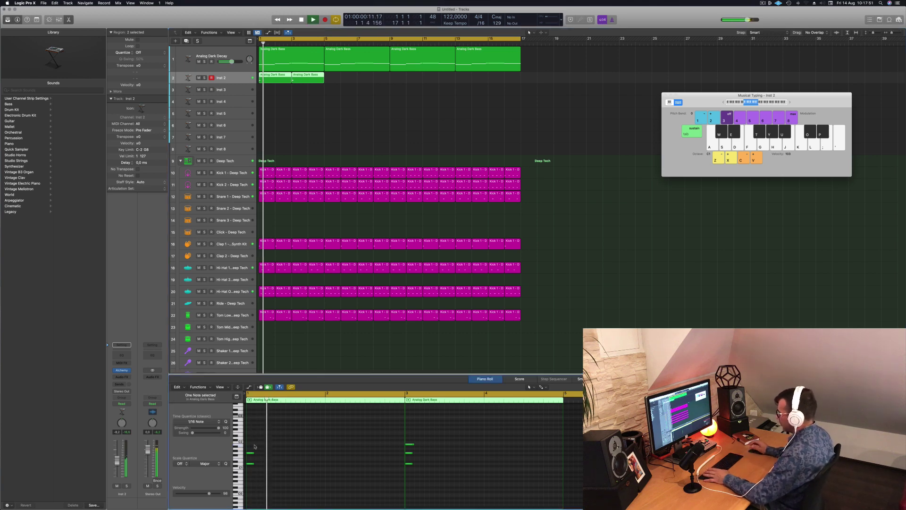
pyautogui.moveTo(391, 439); pyautogui.dragTo(416, 448)
pyautogui.press('Delete')
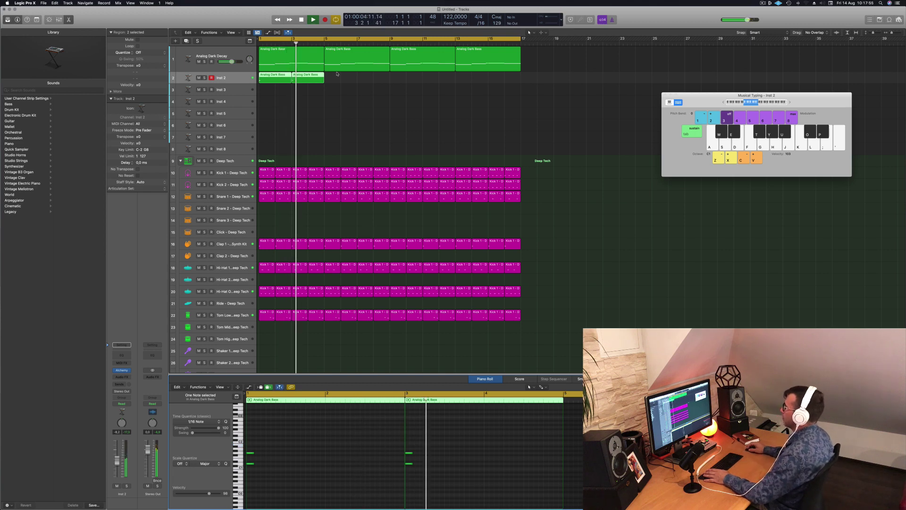
# Delete both regions on the Inst 2 track and stop playback
pyautogui.press('Delete')
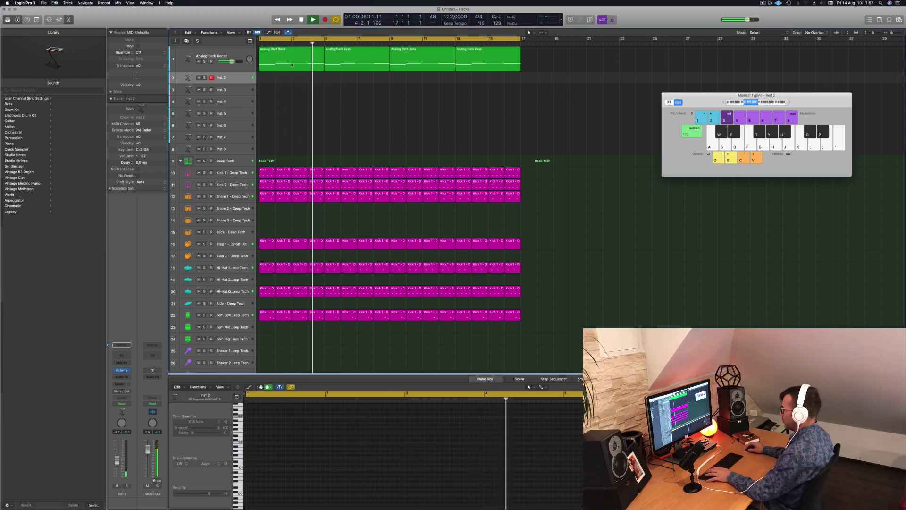
pyautogui.press('space')
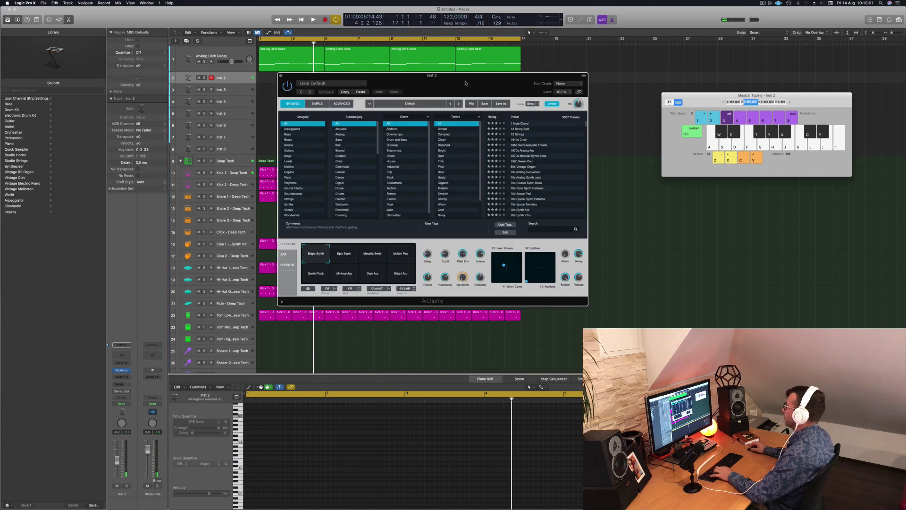
# Limit the Alchemy presets to the Keys category and audition Afterthought (1), Abstract Electric Piano, Adding and Afterthought
pyautogui.click(289, 157)
pyautogui.scroll(-2, 530, 163)
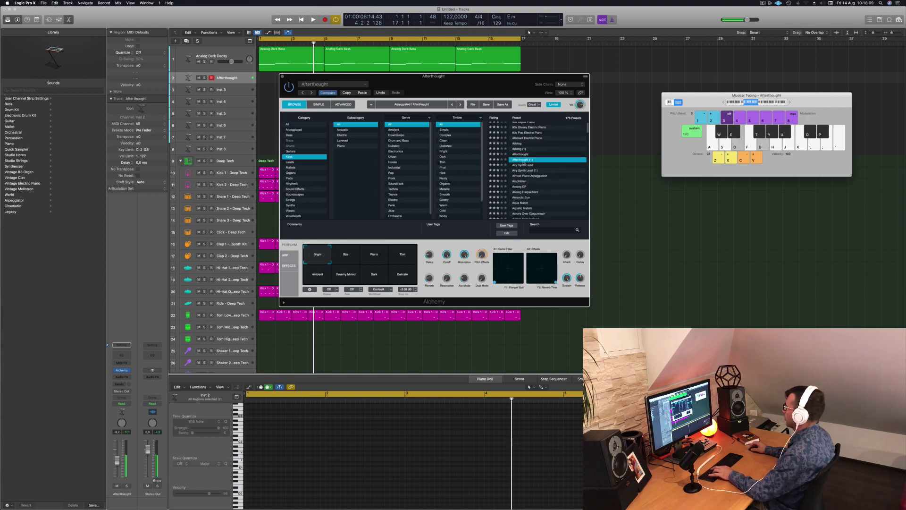
pyautogui.press('s')
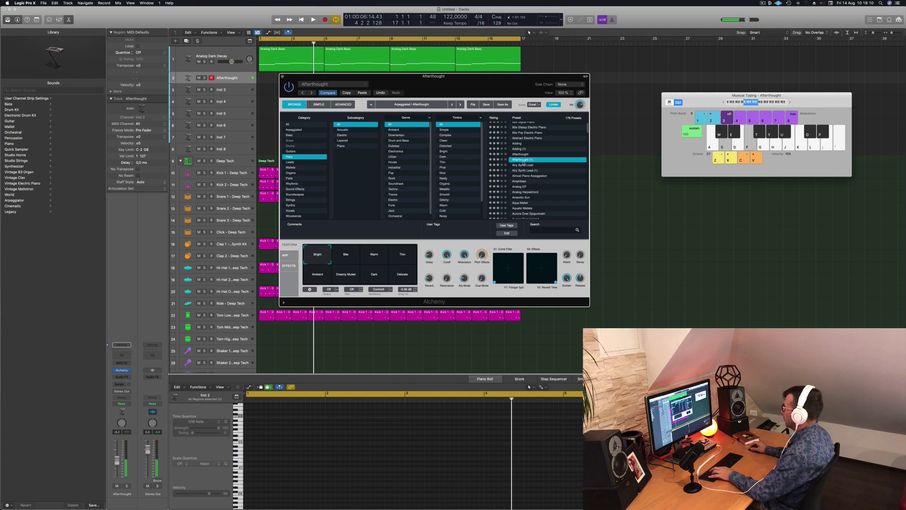
pyautogui.click(528, 139)
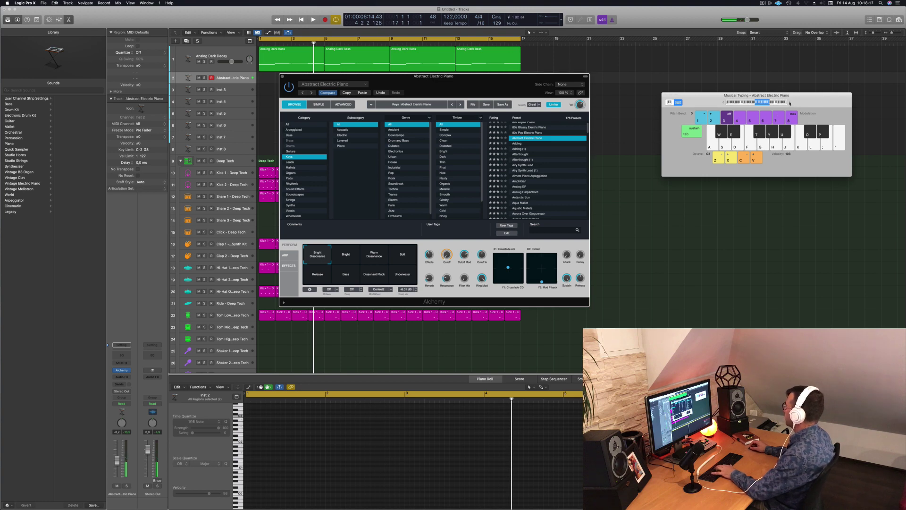
pyautogui.press('f')
pyautogui.press('h')
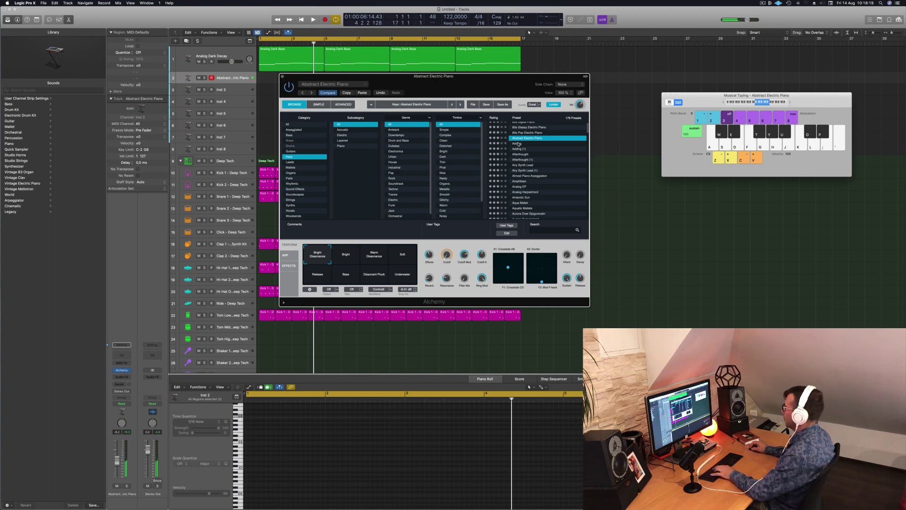
pyautogui.click(520, 144)
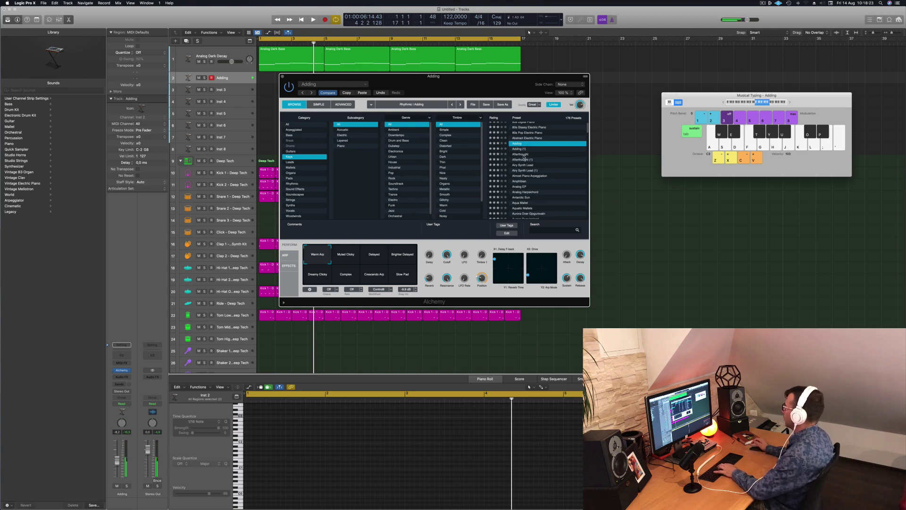
pyautogui.click(522, 155)
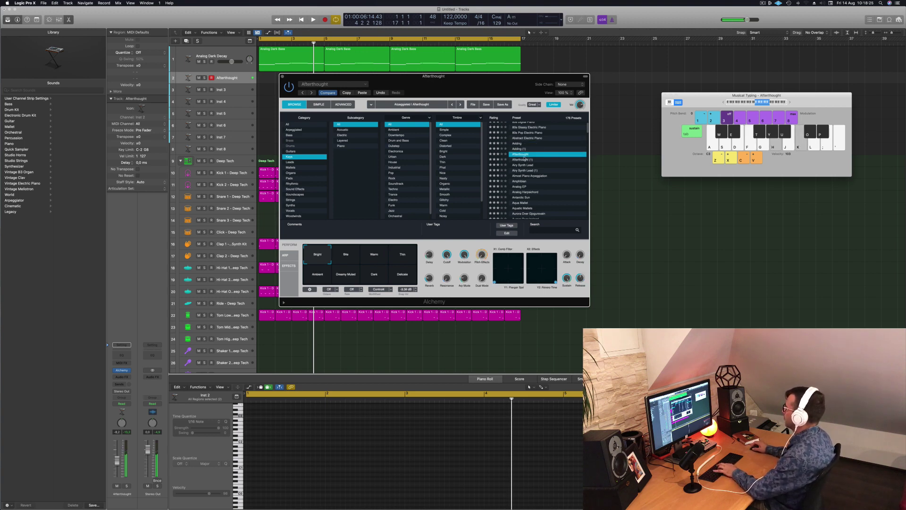
# Load the Analog Harpsichord preset in Alchemy and play a few test notes
pyautogui.scroll(-2, 547, 181)
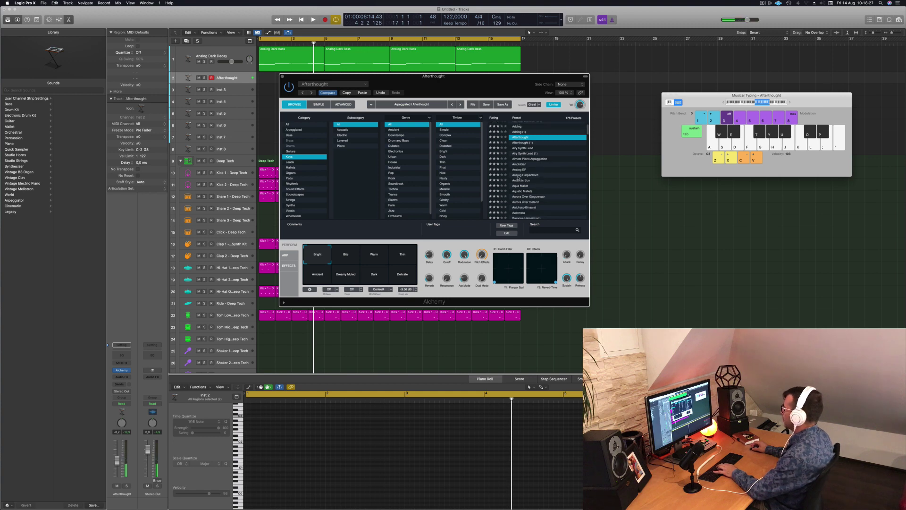
pyautogui.click(518, 176)
pyautogui.press('f')
pyautogui.press('g')
pyautogui.press('h')
pyautogui.press('j')
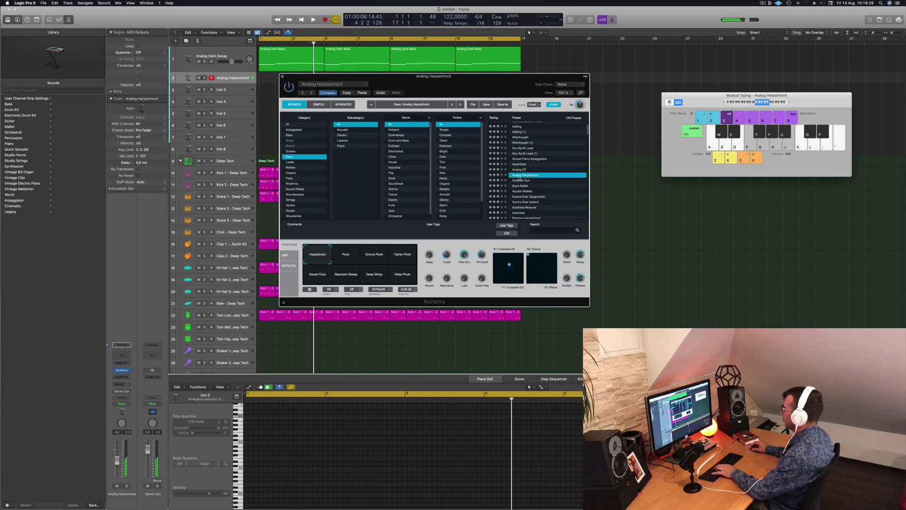
# Add a send to Bus 6 on the Analog Harpsichord track
pyautogui.click(118, 384)
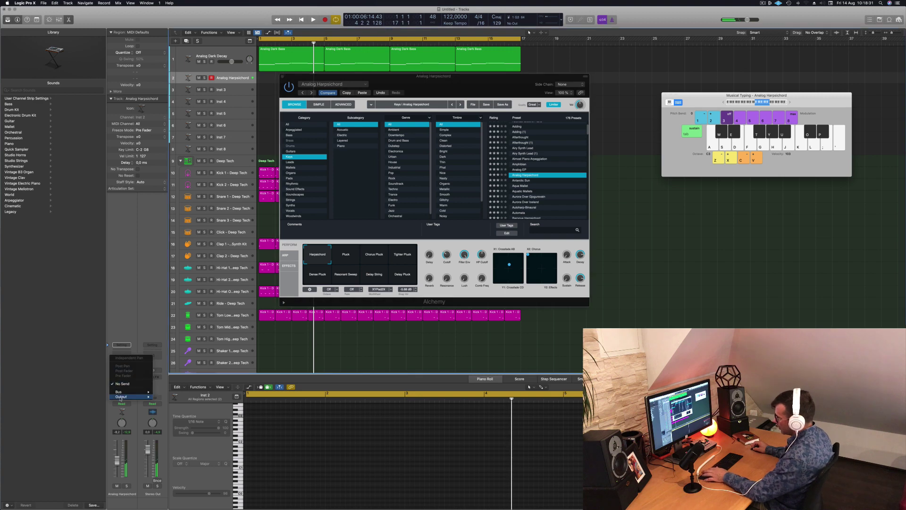
pyautogui.moveTo(122, 392)
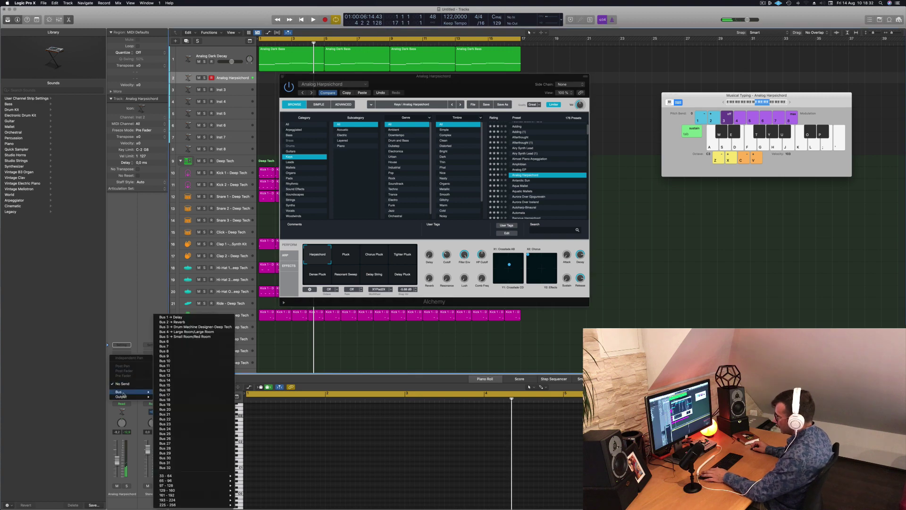
pyautogui.click(180, 342)
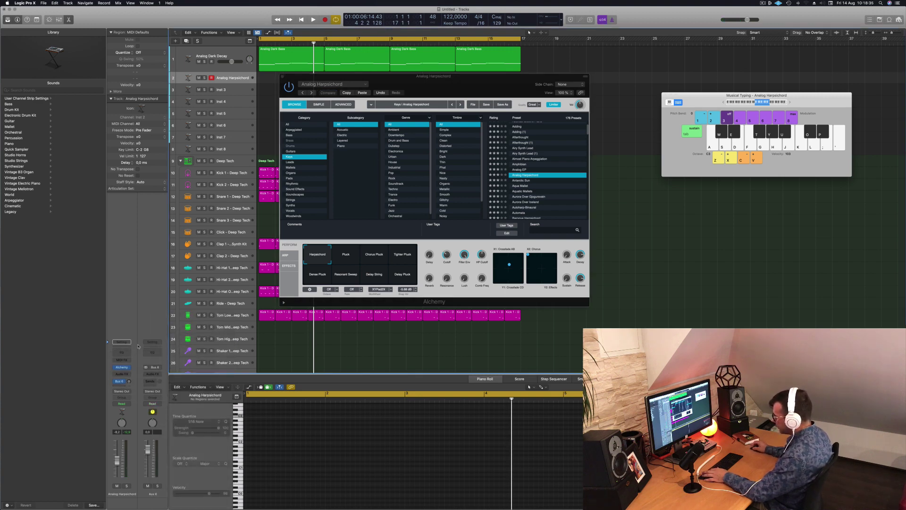
# Insert the SilverVerb reverb on the Aux 6 channel strip
pyautogui.click(153, 373)
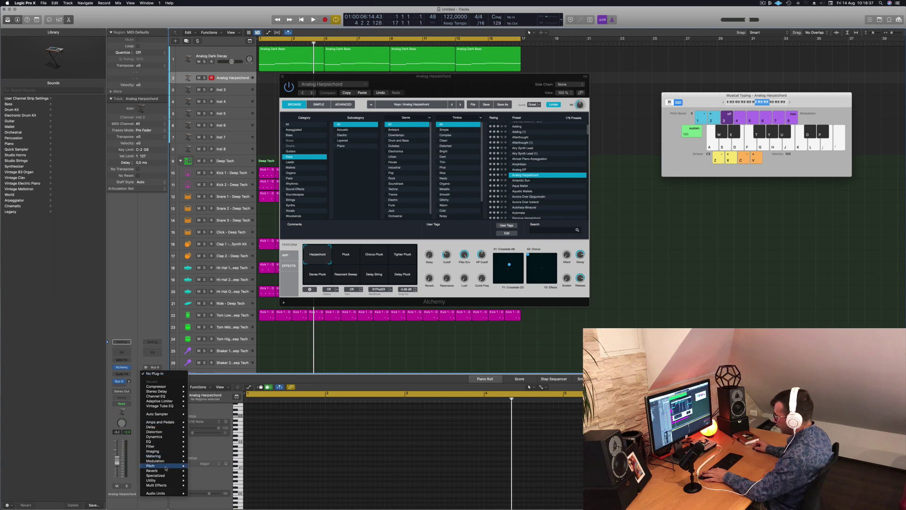
pyautogui.moveTo(165, 467)
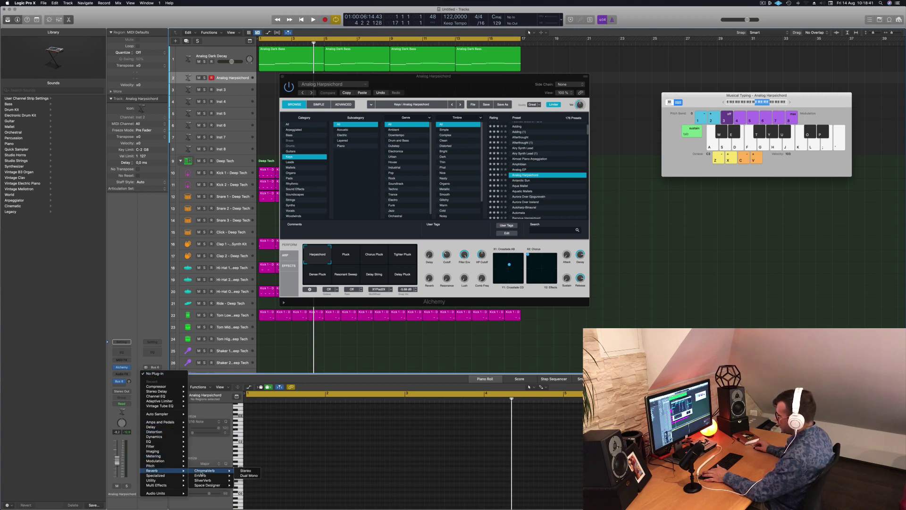
pyautogui.moveTo(205, 481)
pyautogui.click(245, 480)
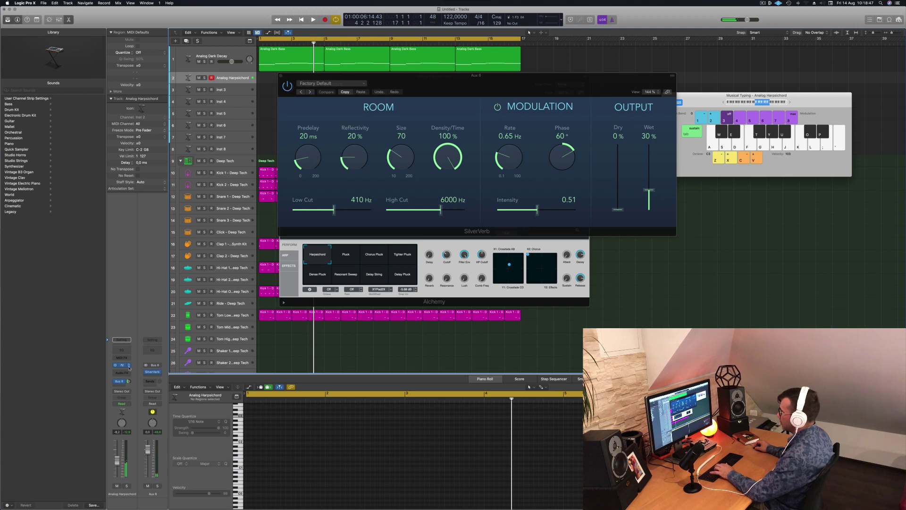
# Load SilverVerb's grandiose preset, set its Wet output to 100% and play a test note
pyautogui.click(337, 87)
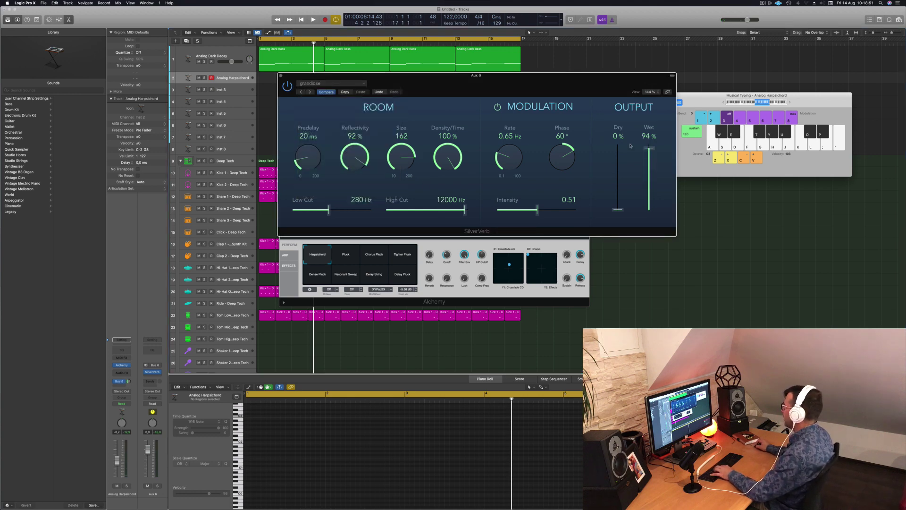
pyautogui.moveTo(650, 148); pyautogui.dragTo(650, 145)
pyautogui.press('f')
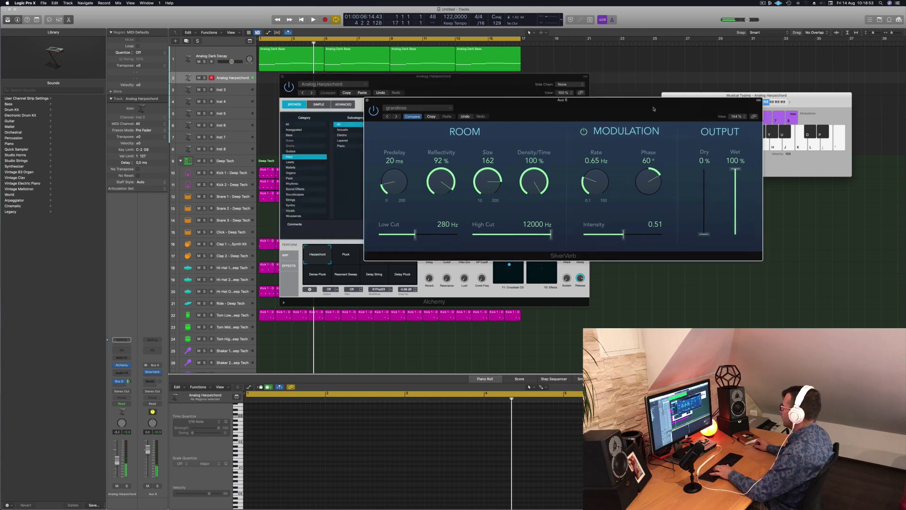
# Move the SilverVerb window aside, close it and reposition the Alchemy window
pyautogui.moveTo(556, 83); pyautogui.dragTo(660, 109)
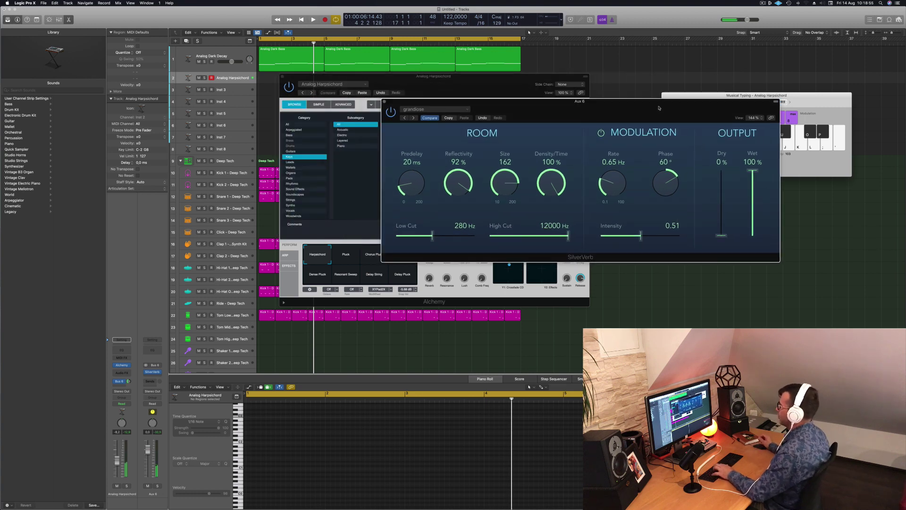
pyautogui.moveTo(616, 107); pyautogui.dragTo(627, 108)
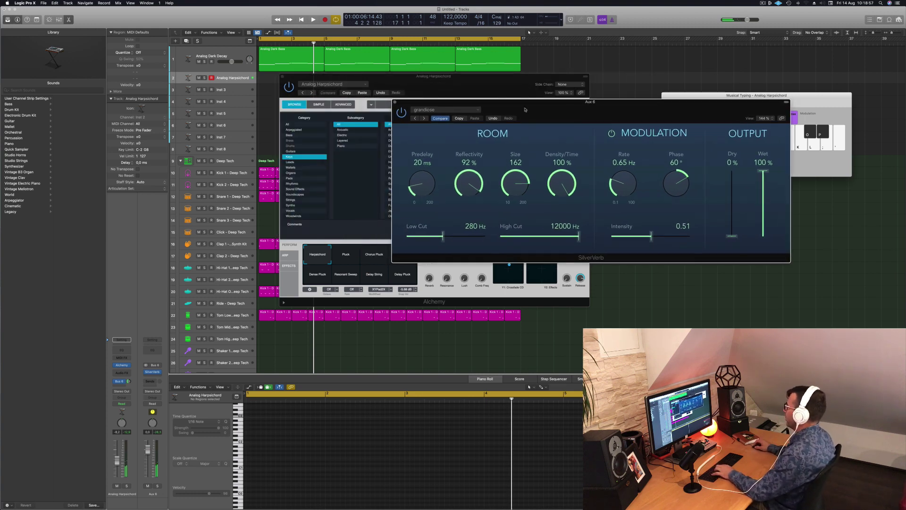
pyautogui.click(395, 102)
pyautogui.moveTo(461, 92); pyautogui.dragTo(484, 86)
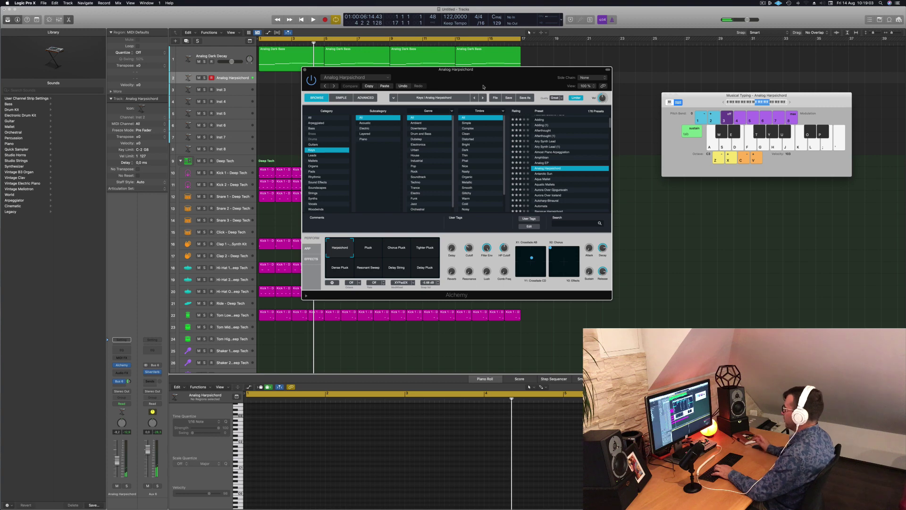
# Raise the Analog Harpsichord track's volume fader during playback and play test notes over the loop
pyautogui.press('space')
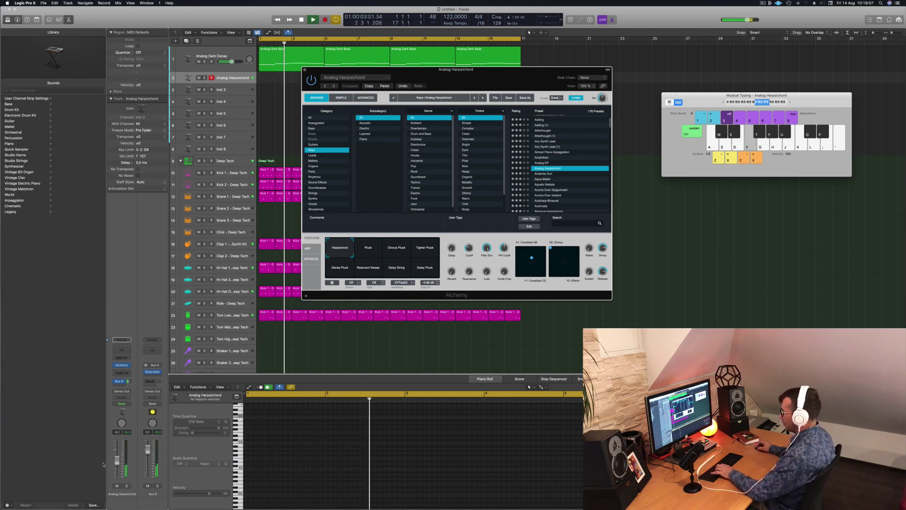
pyautogui.moveTo(116, 463); pyautogui.dragTo(117, 456)
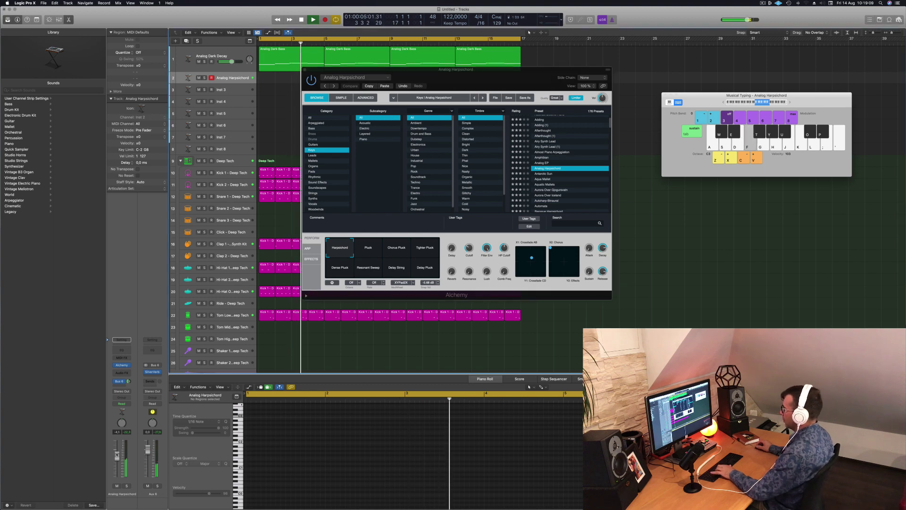
pyautogui.press('f')
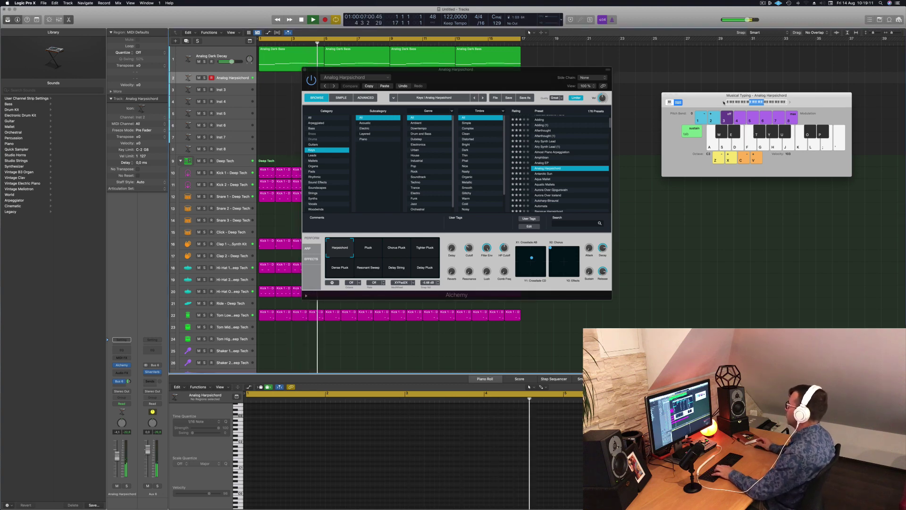
pyautogui.press('g')
pyautogui.press('h')
pyautogui.press('s')
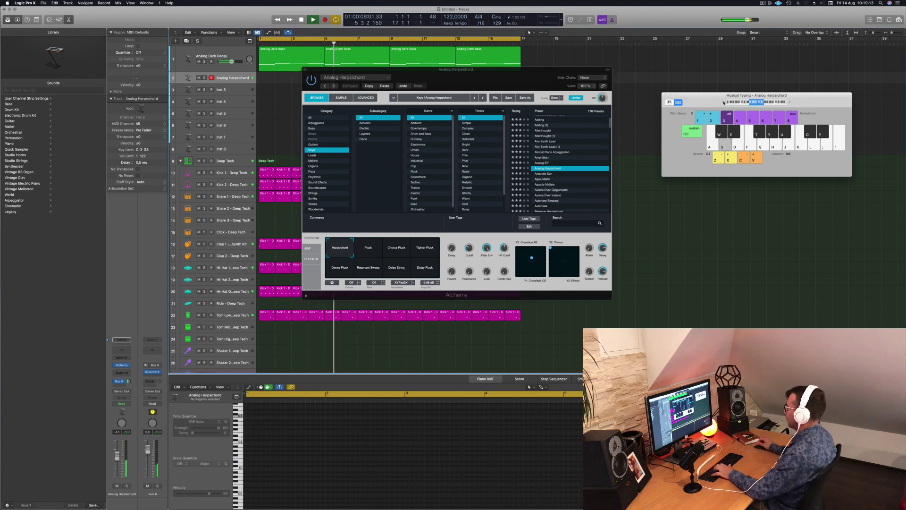
pyautogui.press('h')
pyautogui.press('f')
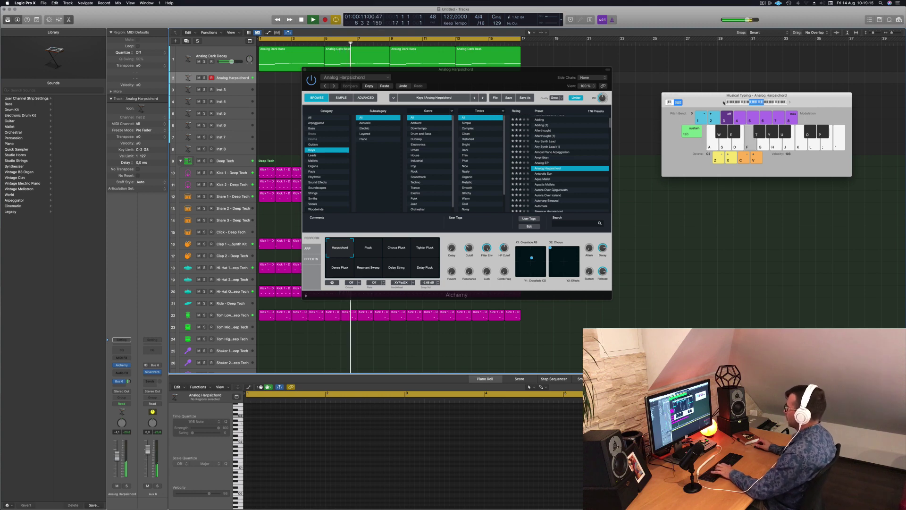
# Audition Analog Harpsichord's Pluck and Chorus Pluck variations in Alchemy with test notes over the running loop
pyautogui.click(364, 244)
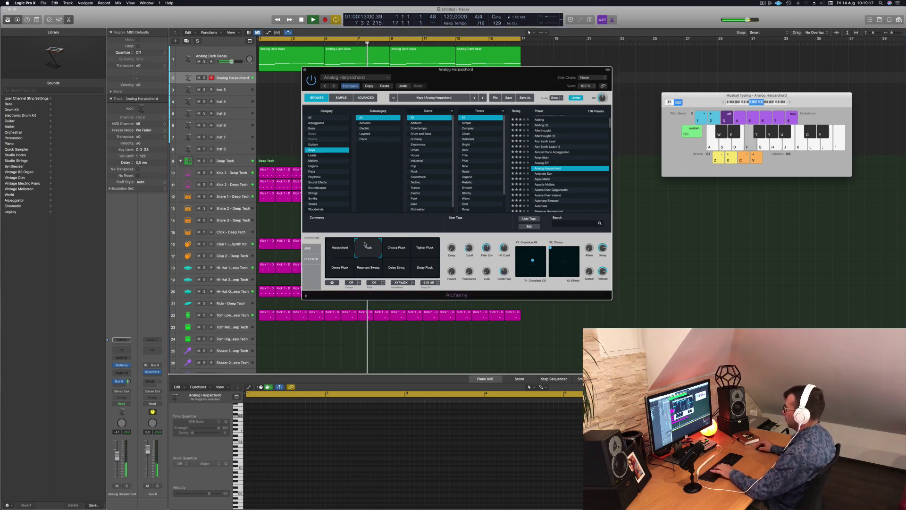
pyautogui.press('h')
pyautogui.press('d')
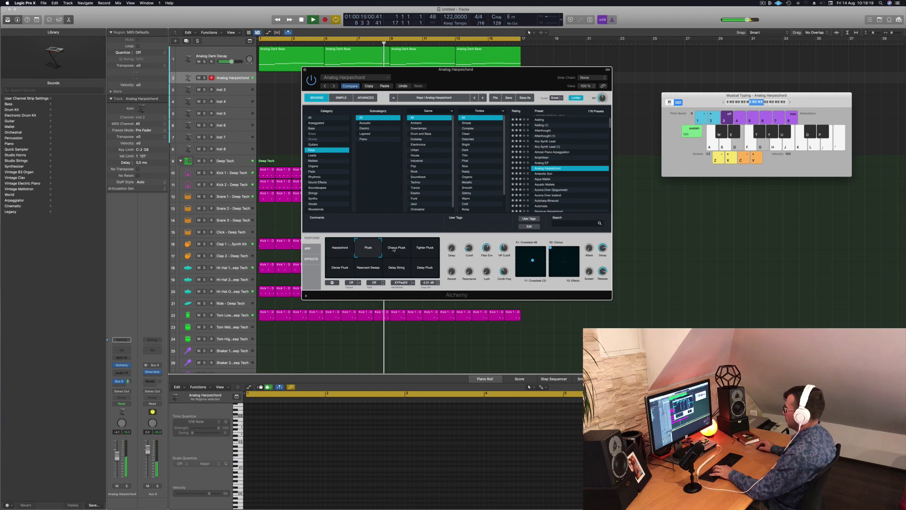
pyautogui.click(400, 250)
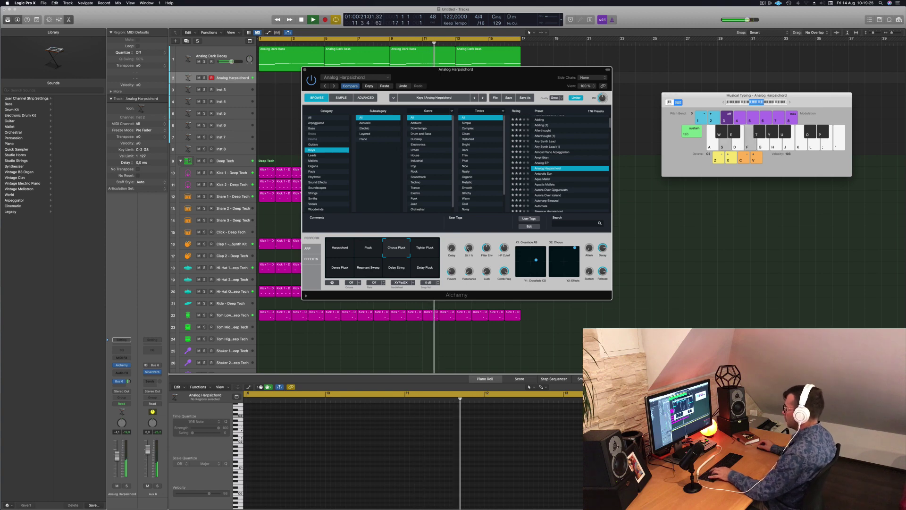
pyautogui.press('a')
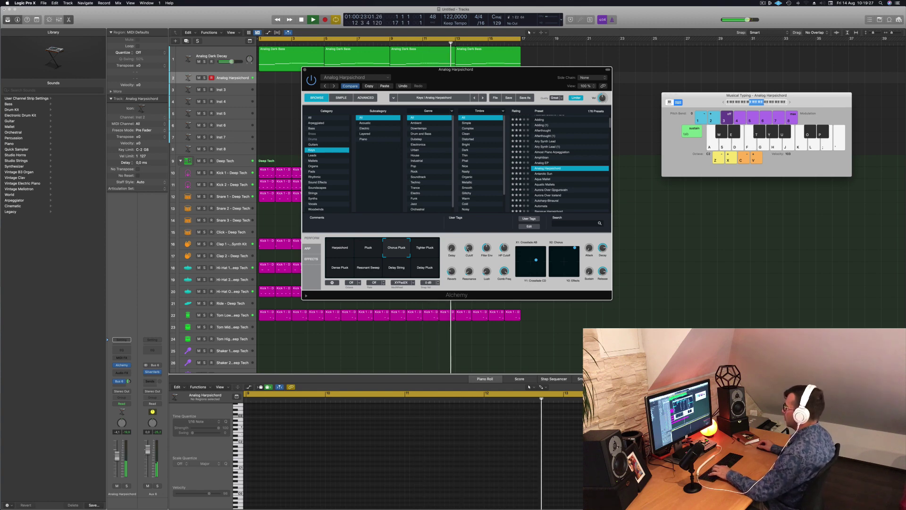
pyautogui.press('d')
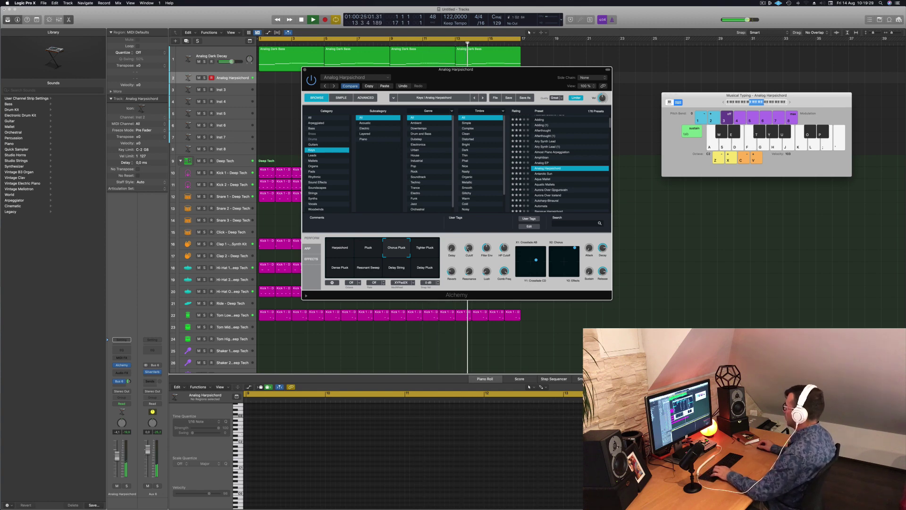
pyautogui.press('d')
pyautogui.press('f')
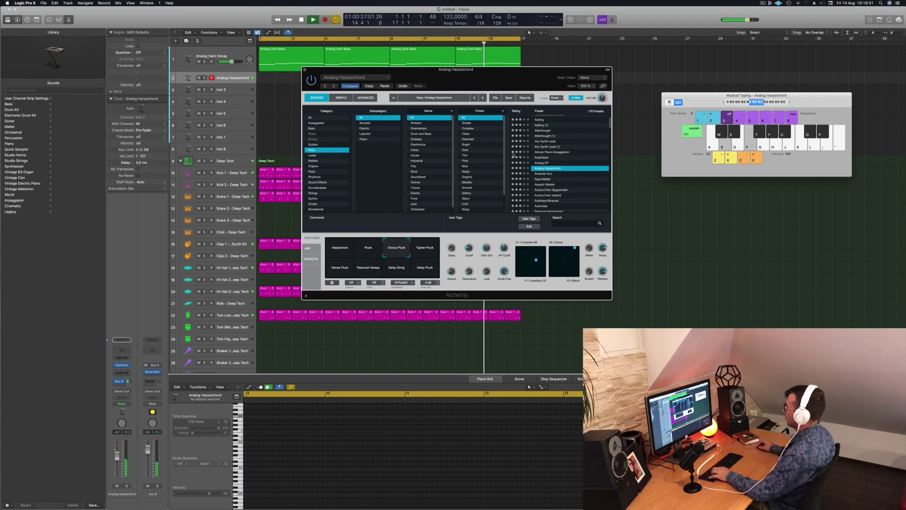
pyautogui.press('f')
# Audition Analog Harpsichord's Dense Pluck variation with notes over the loop, shifting the keyboard octave down and back up
pyautogui.click(340, 267)
pyautogui.press('f')
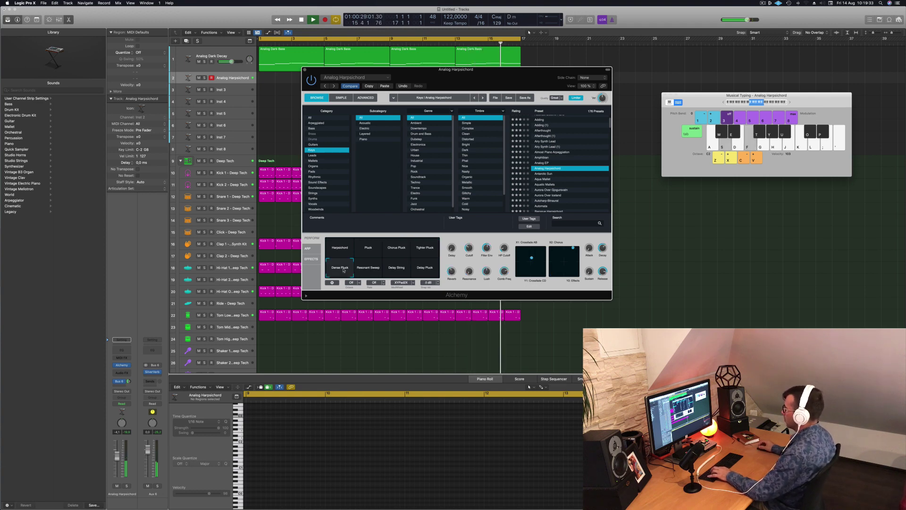
pyautogui.press('f')
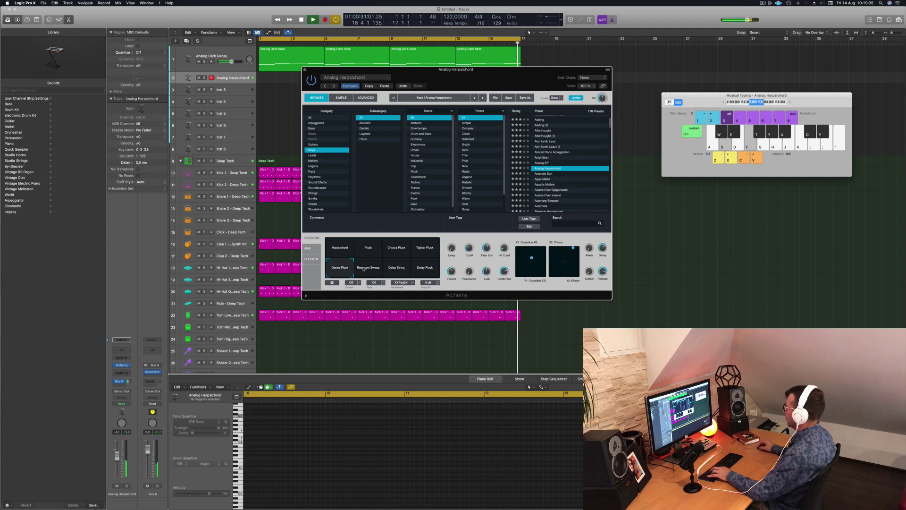
pyautogui.press('z')
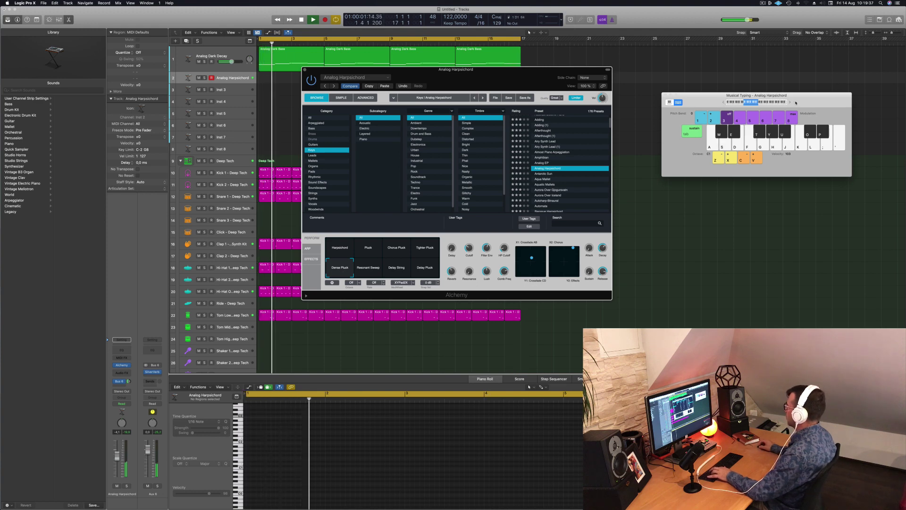
pyautogui.press('x')
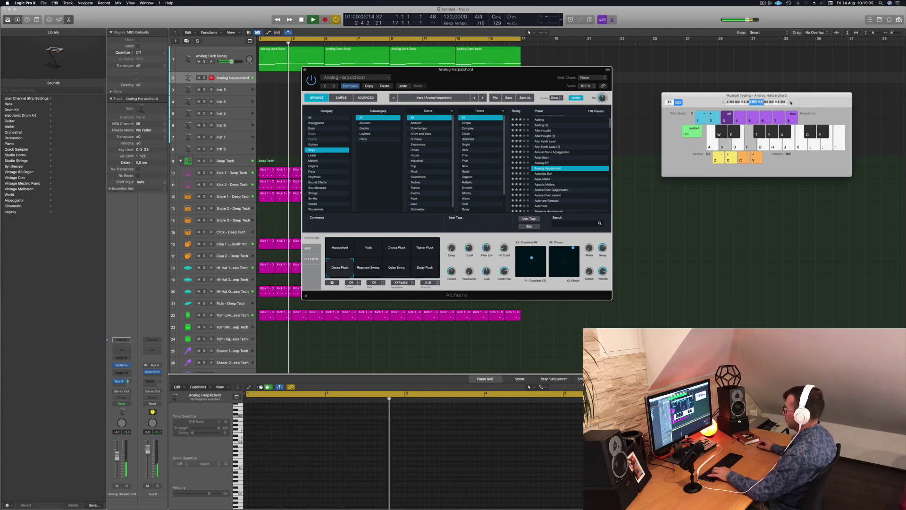
pyautogui.press('f')
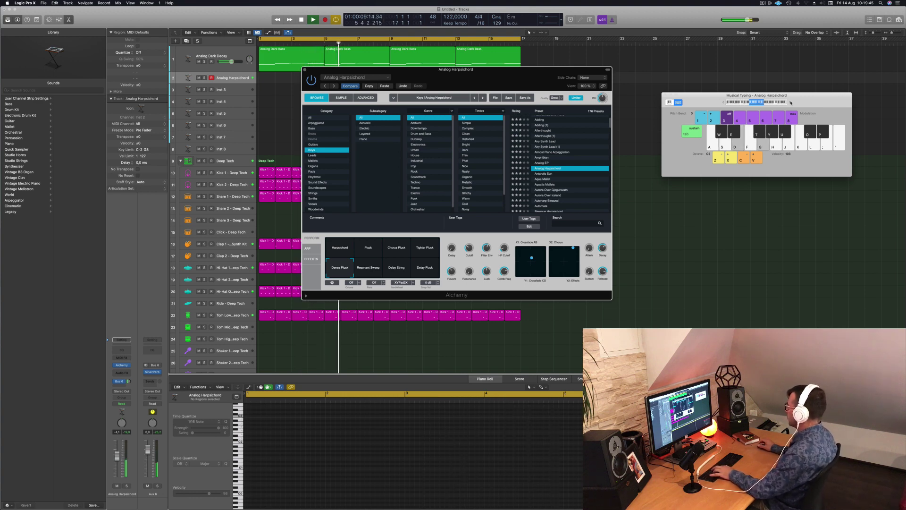
pyautogui.press('s')
pyautogui.press('f')
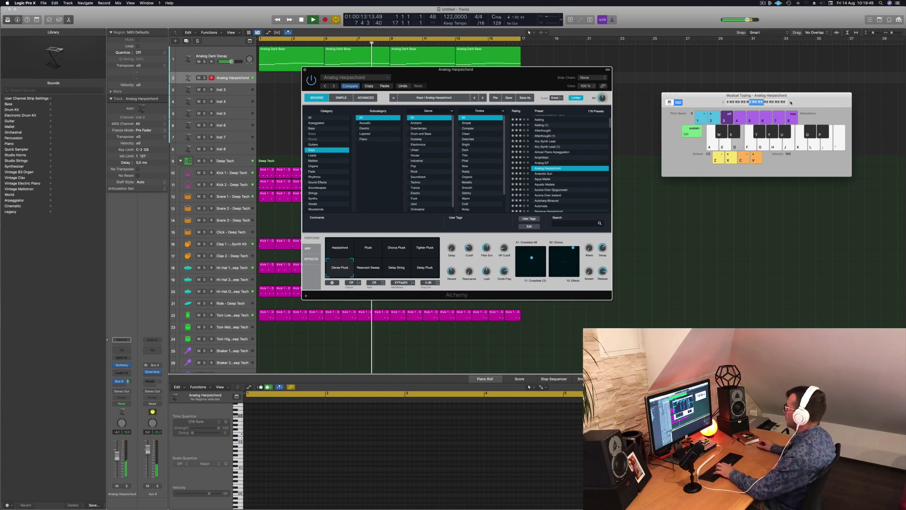
pyautogui.press('d')
pyautogui.press('g')
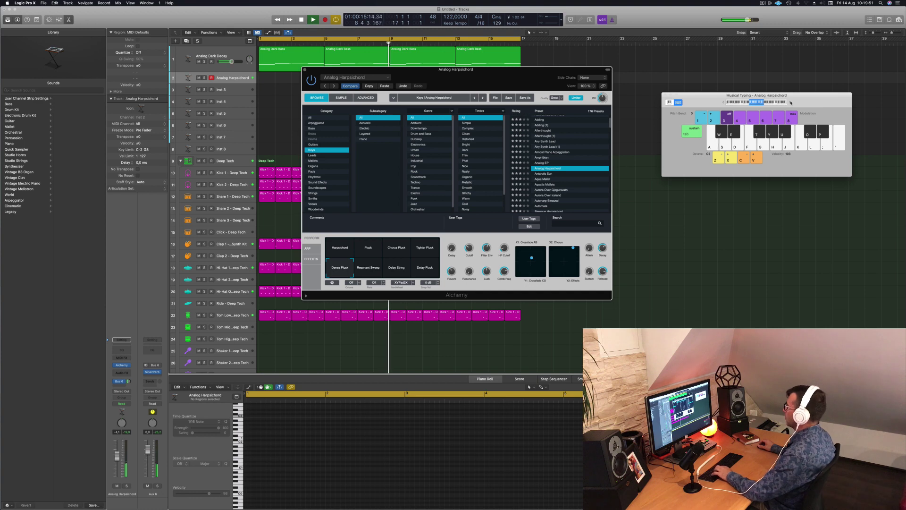
pyautogui.press('a')
pyautogui.press('a')
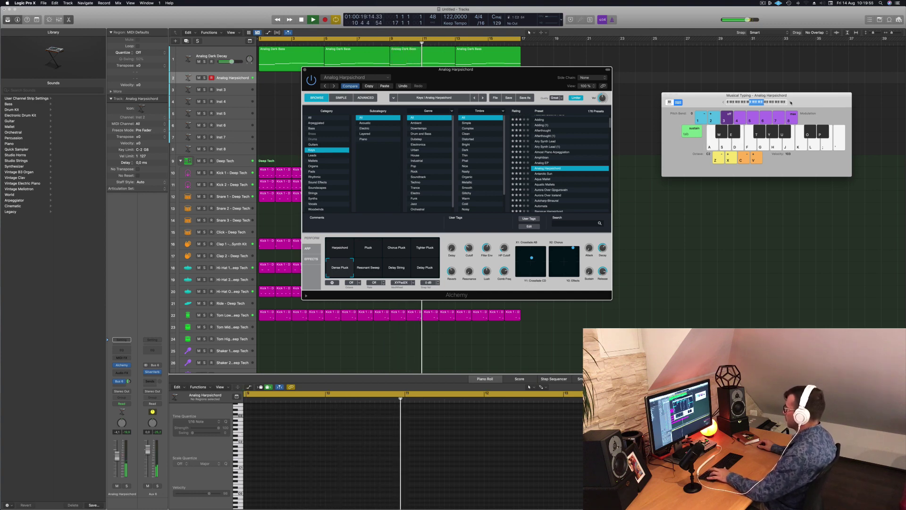
pyautogui.press('a')
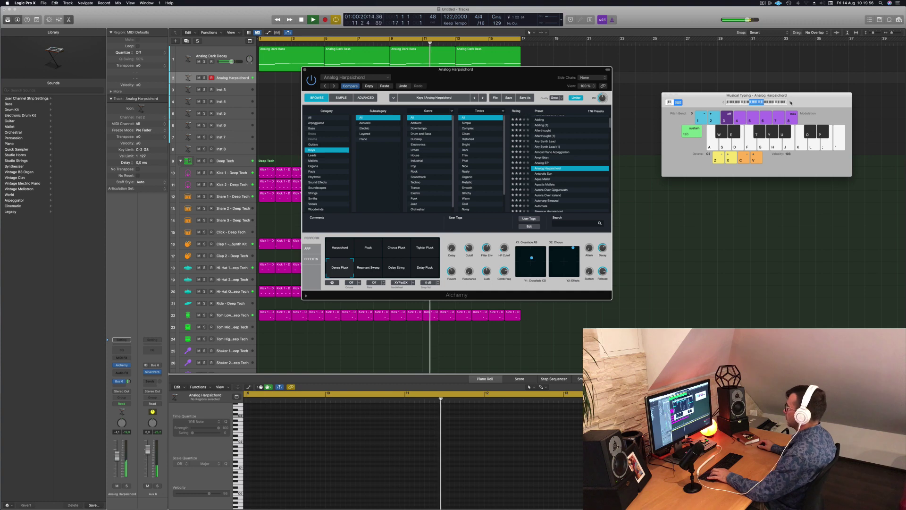
# Load Alchemy's Antarctic Sun preset and record a chord part with it from bar 3 to bar 13
pyautogui.click(546, 173)
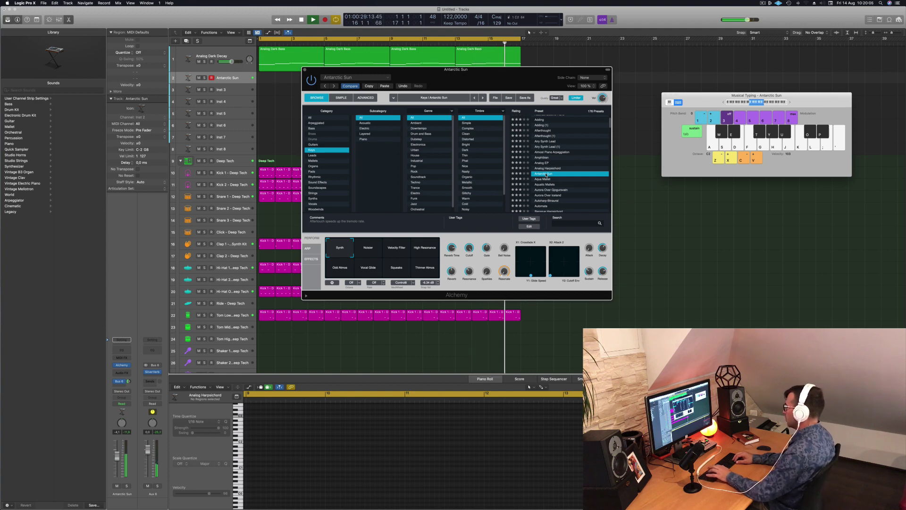
pyautogui.press('4')
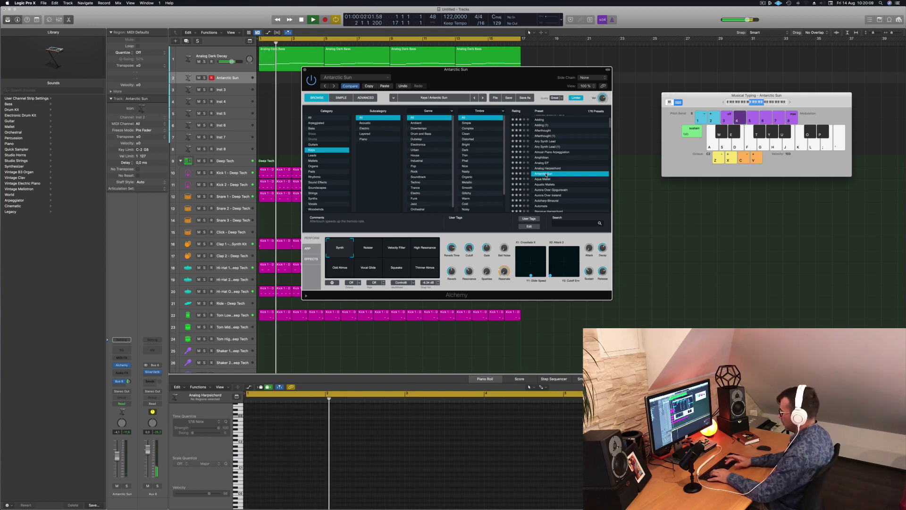
pyautogui.press('r')
pyautogui.press('a')
pyautogui.press('d')
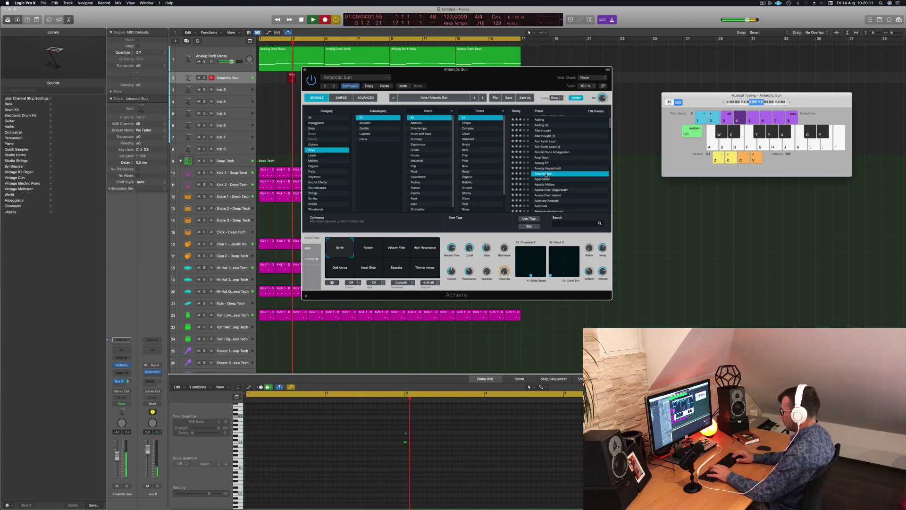
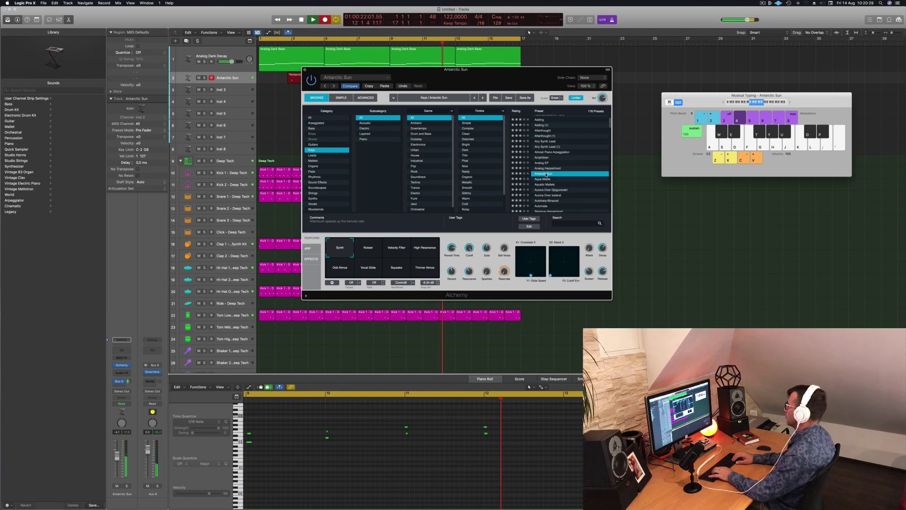
pyautogui.press('f')
pyautogui.press('space')
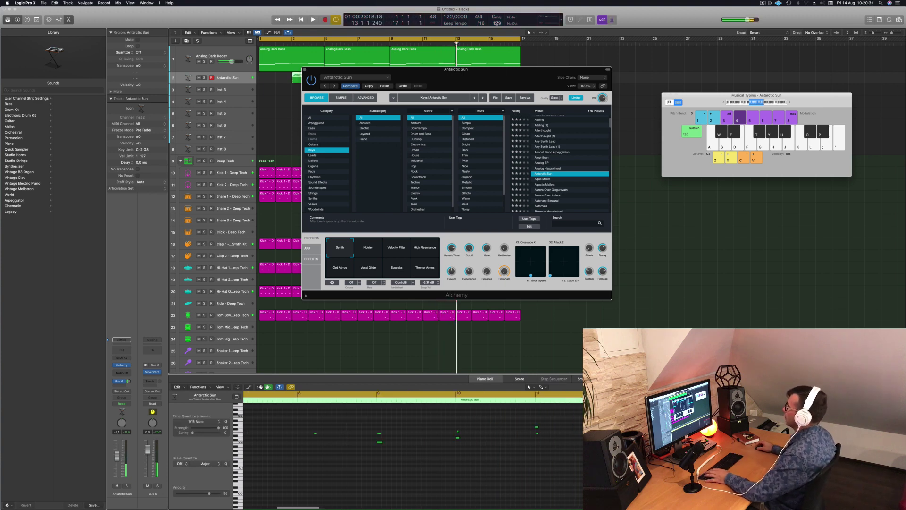
# Split the Antarctic Sun region at bar 9, delete its first part and move the remaining four-bar part to bar 1
pyautogui.moveTo(509, 77); pyautogui.dragTo(805, 106)
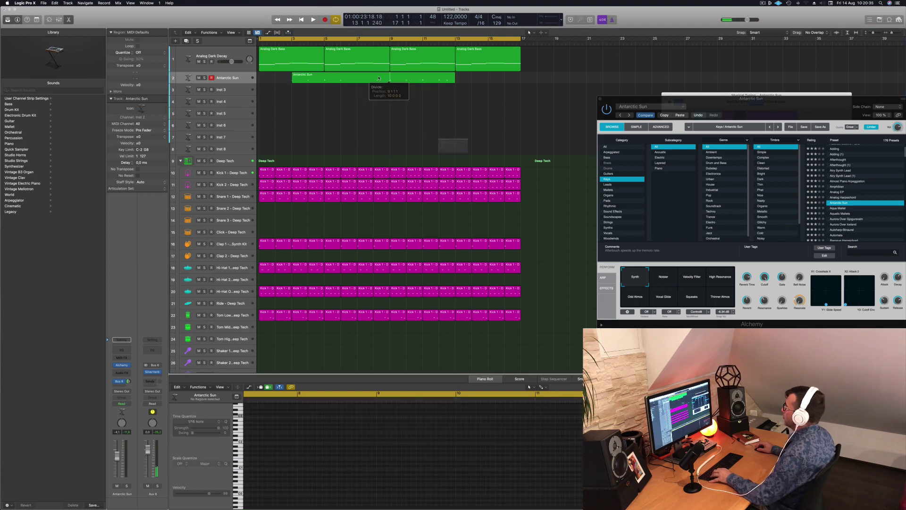
pyautogui.click(390, 79)
pyautogui.click(494, 165)
pyautogui.click(357, 79)
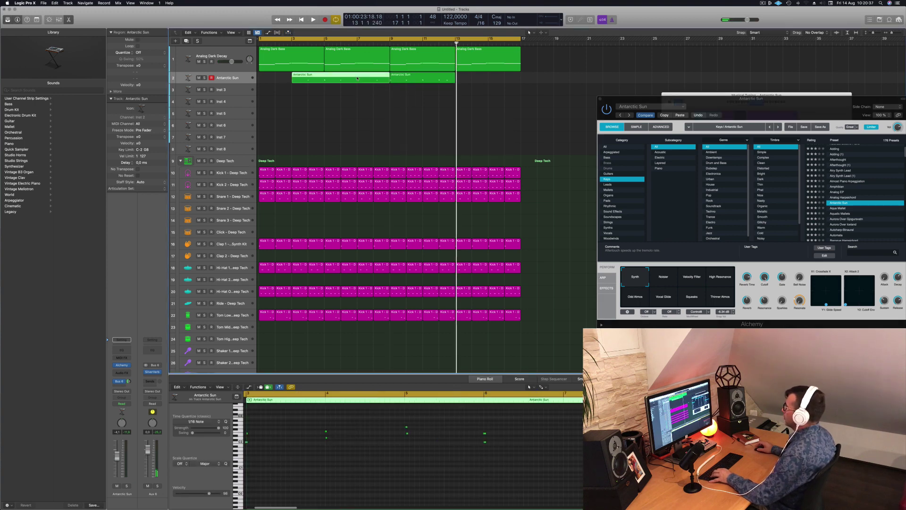
pyautogui.press('Delete')
pyautogui.moveTo(418, 77); pyautogui.dragTo(286, 77)
pyautogui.press('space')
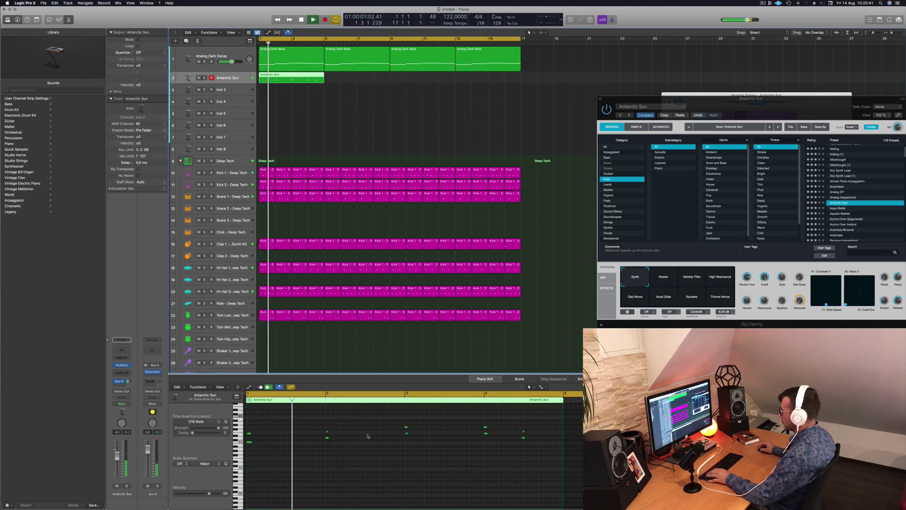
# Quantize all notes of the Antarctic Sun region to 1/16 notes and play it back
pyautogui.click(363, 449)
pyautogui.press('space')
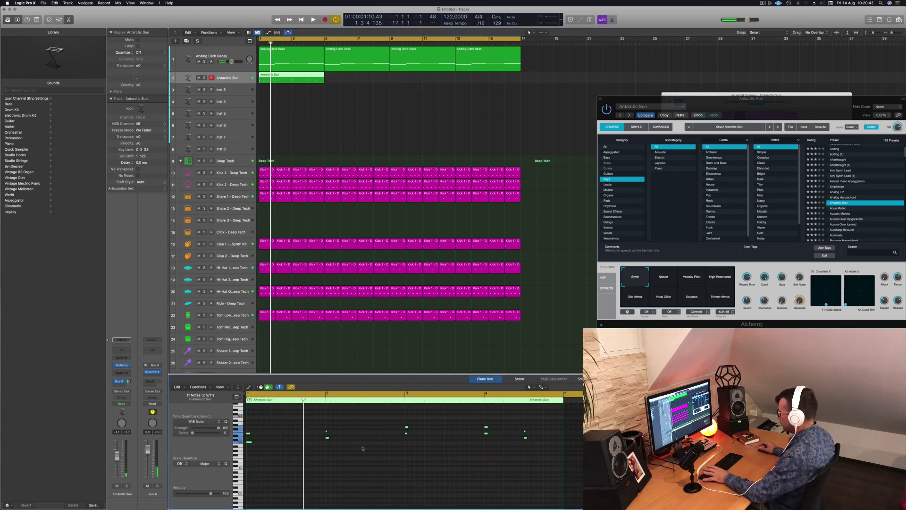
pyautogui.press('space')
pyautogui.hscroll(5, 381, 457)
pyautogui.hscroll(-4, 382, 456)
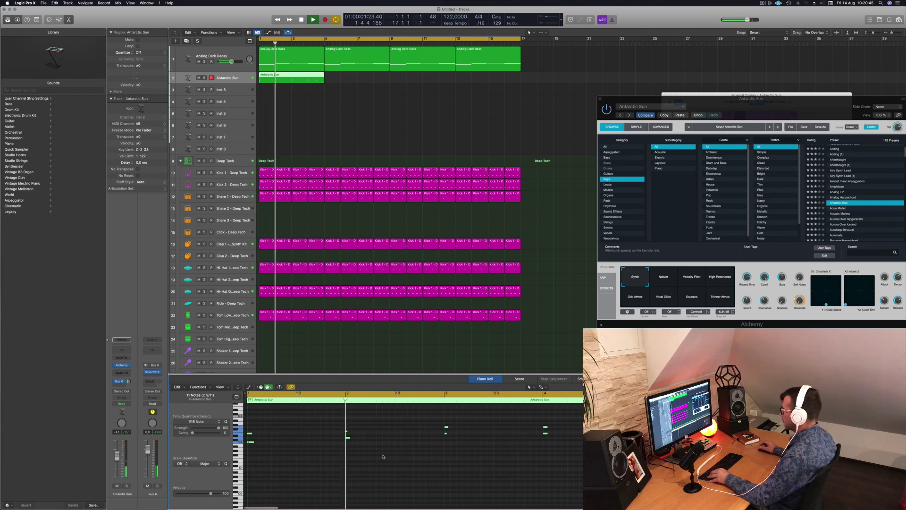
pyautogui.hscroll(-2, 397, 452)
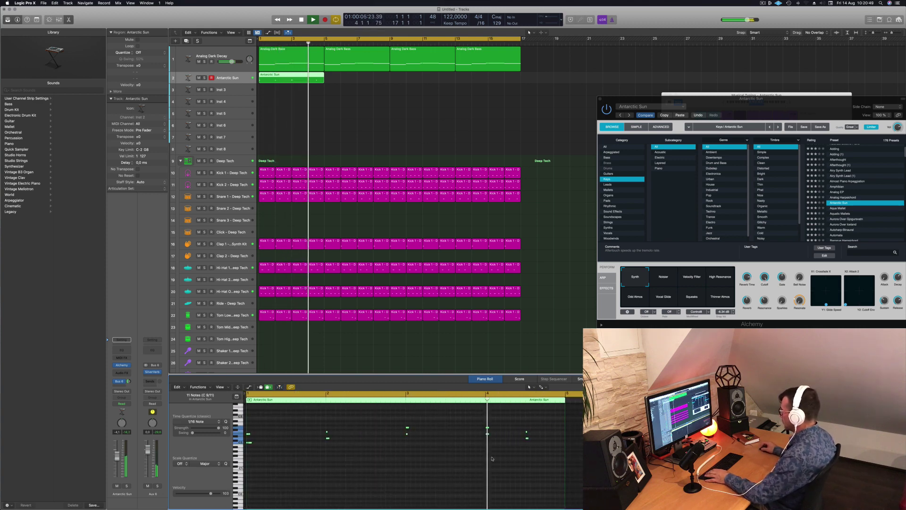
# Delete the chord at bar 4, move the last chord to the start of bar 4 and replay the loop from the beginning
pyautogui.press('space')
pyautogui.moveTo(476, 424); pyautogui.dragTo(511, 445)
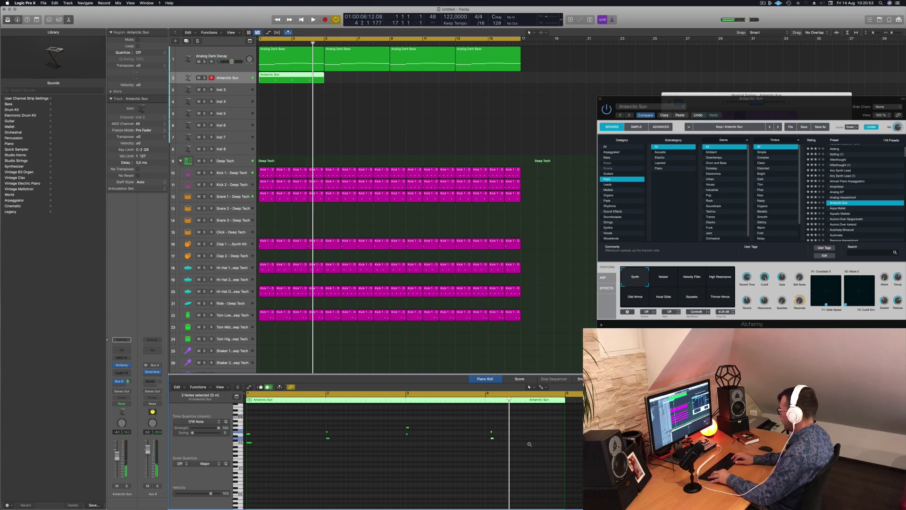
pyautogui.press('space')
pyautogui.press('space')
pyautogui.press('space')
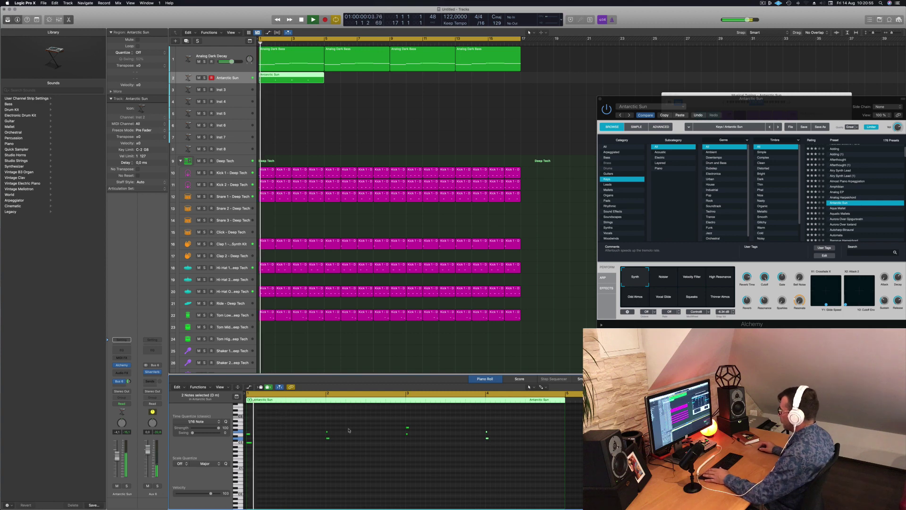
pyautogui.press('space')
pyautogui.press('space')
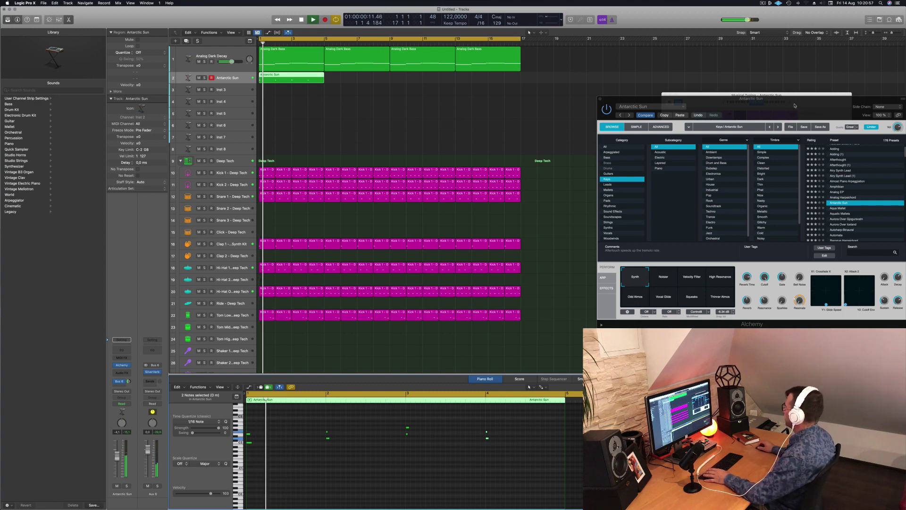
pyautogui.moveTo(792, 106); pyautogui.dragTo(546, 96)
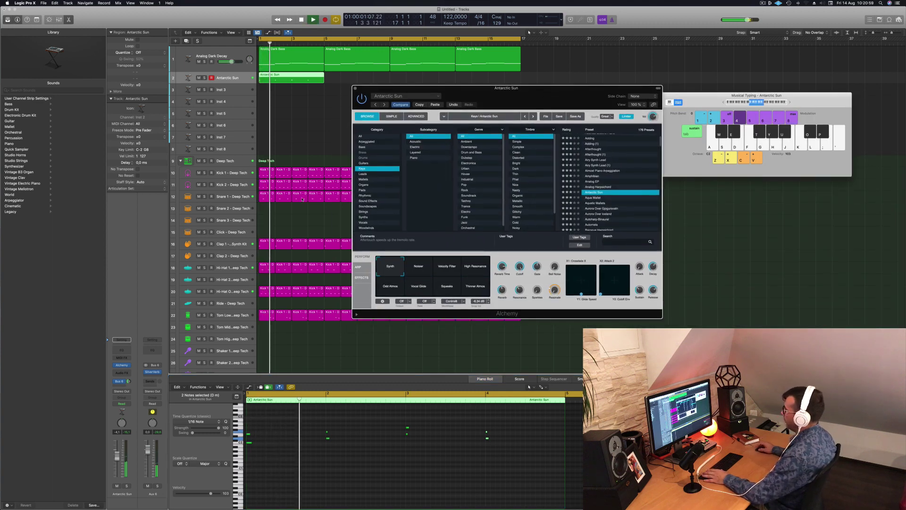
# Copy the four-bar Antarctic Sun region to bar 5, and copy both regions to bar 9 to fill 16 bars
pyautogui.press('space')
pyautogui.press('space')
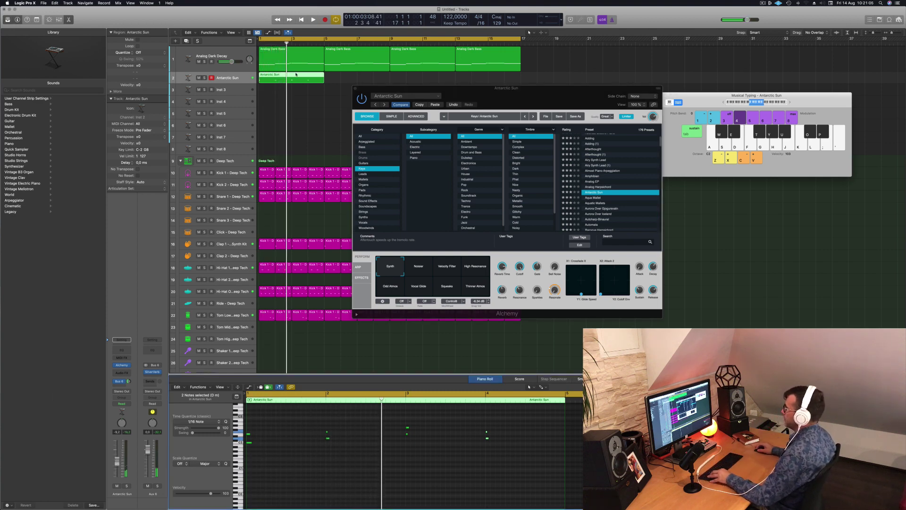
pyautogui.moveTo(296, 74); pyautogui.dragTo(370, 77)
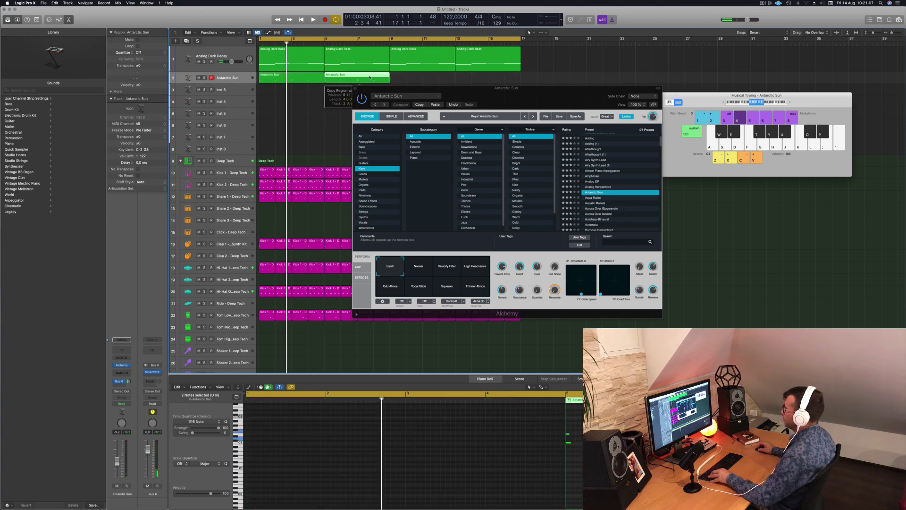
pyautogui.keyDown('shift'); pyautogui.click(306, 78); pyautogui.keyUp('shift')
pyautogui.moveTo(306, 78); pyautogui.dragTo(431, 79)
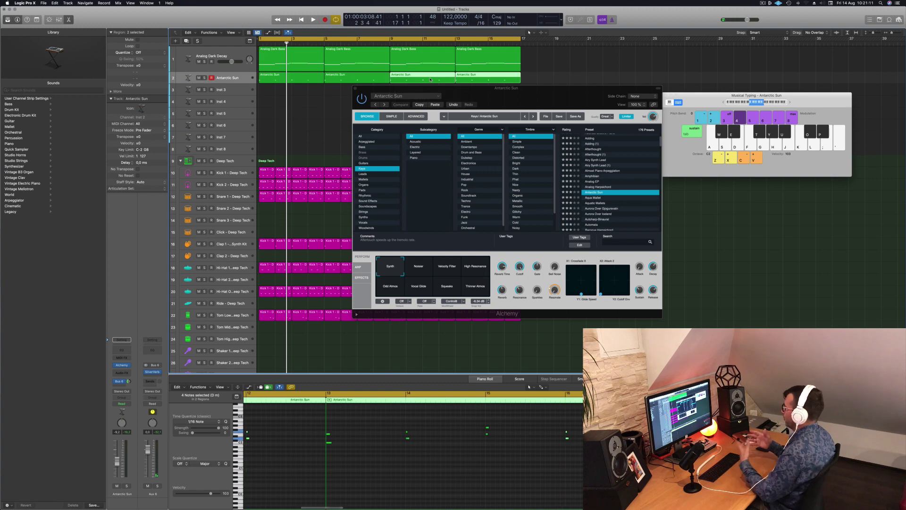
# Play the loop from the beginning and audition Alchemy's Noisier, Velocity Filter, High Resonance and Vocal Glide snapshots
pyautogui.press('Return')
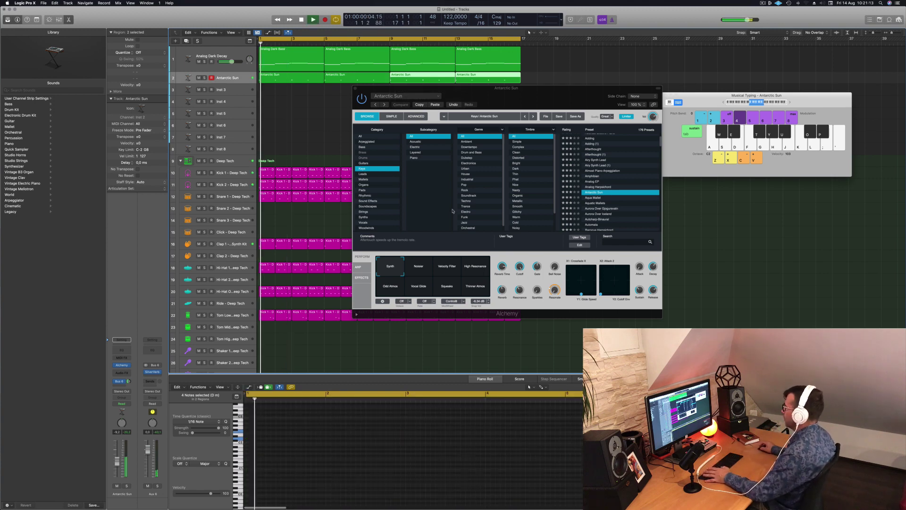
pyautogui.click(414, 272)
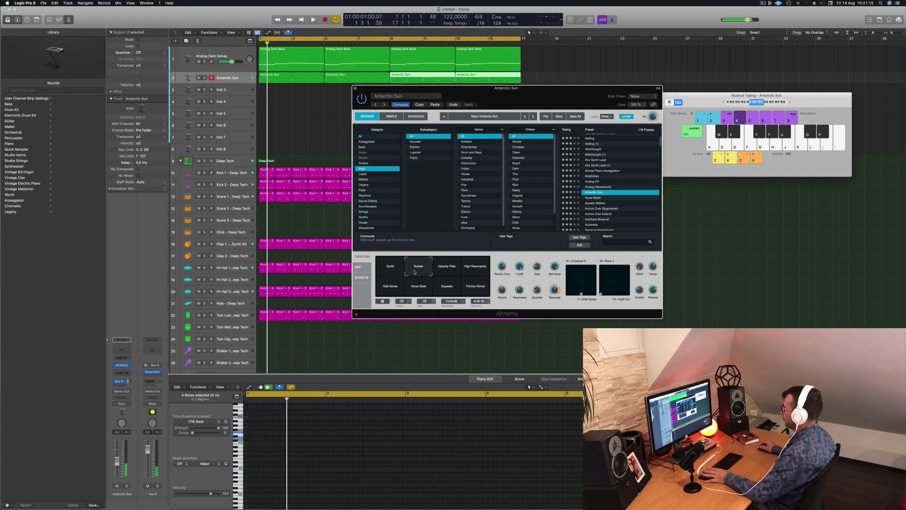
pyautogui.click(446, 269)
pyautogui.click(470, 272)
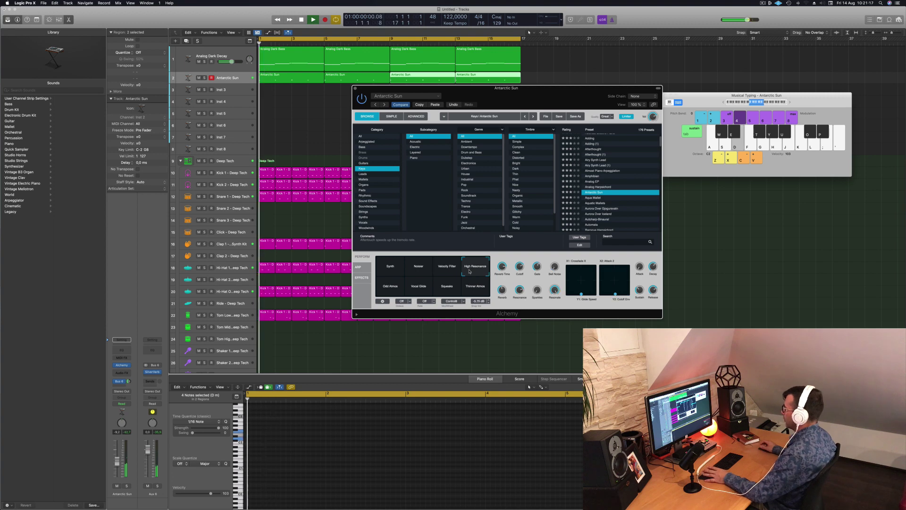
pyautogui.click(409, 289)
pyautogui.press('Return')
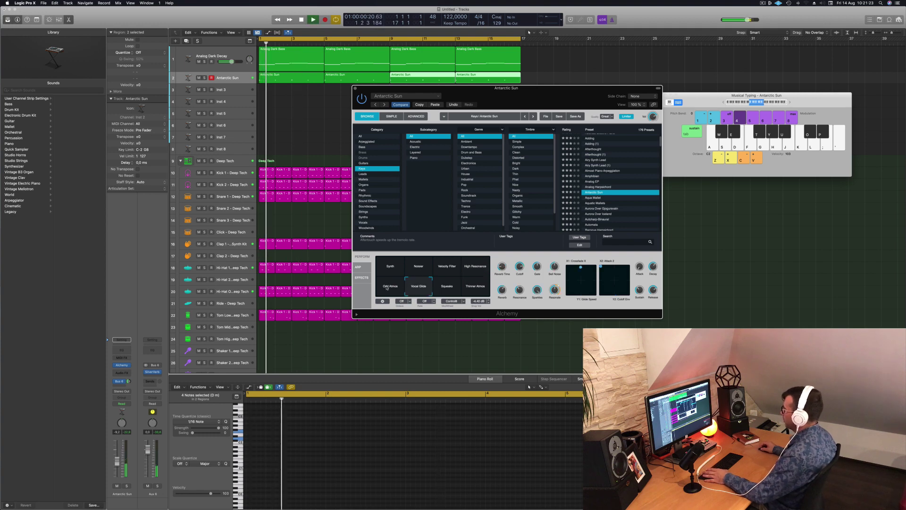
# Audition the Odd Atmos, Vocal Glide, Squeaks and Thinner Atmos snapshots, replaying the loop from the beginning for each
pyautogui.click(387, 288)
pyautogui.press('Return')
pyautogui.click(418, 288)
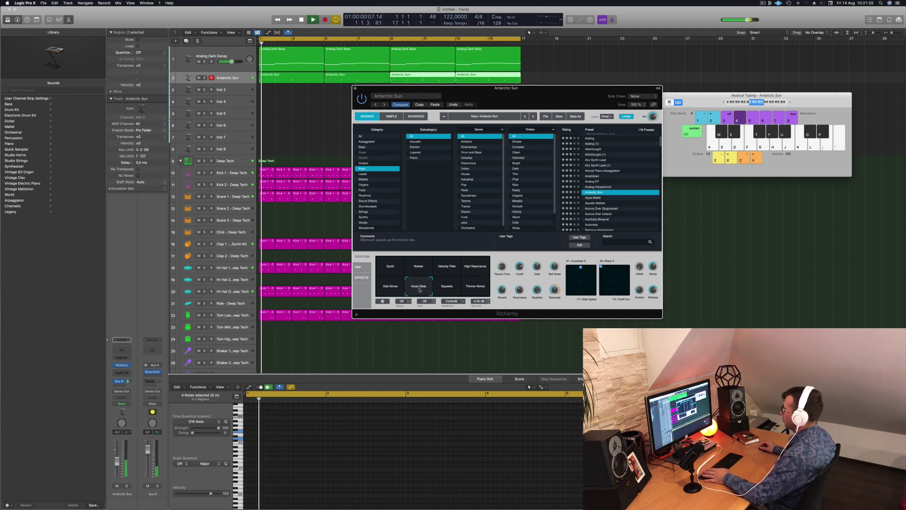
pyautogui.click(446, 290)
pyautogui.press('Return')
pyautogui.click(471, 289)
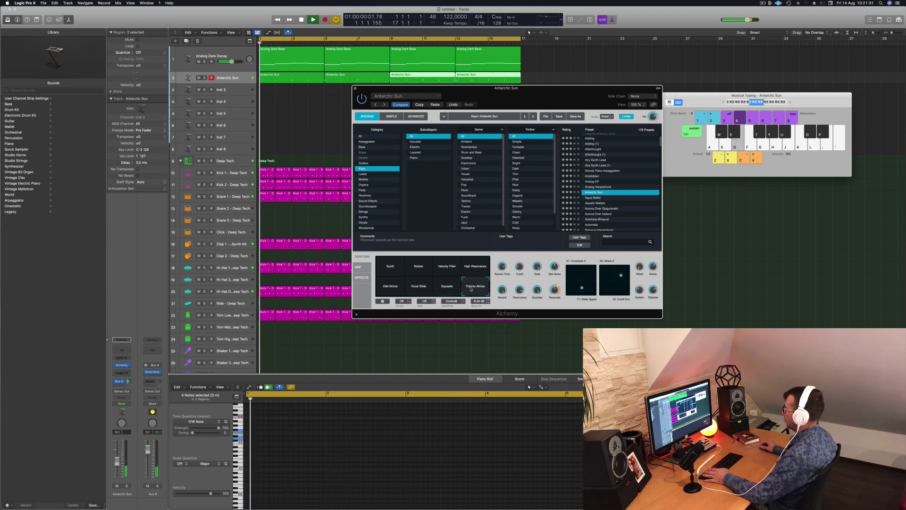
pyautogui.press('Return')
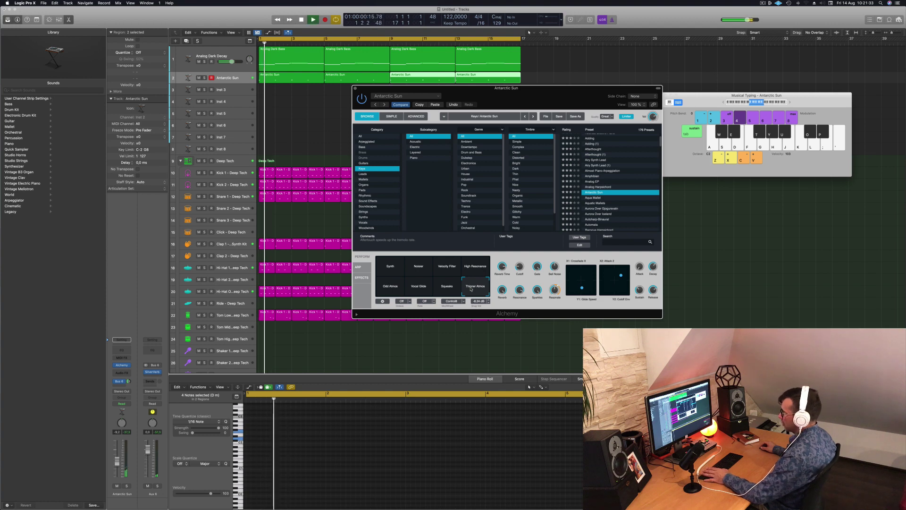
pyautogui.press('space')
pyautogui.press('space')
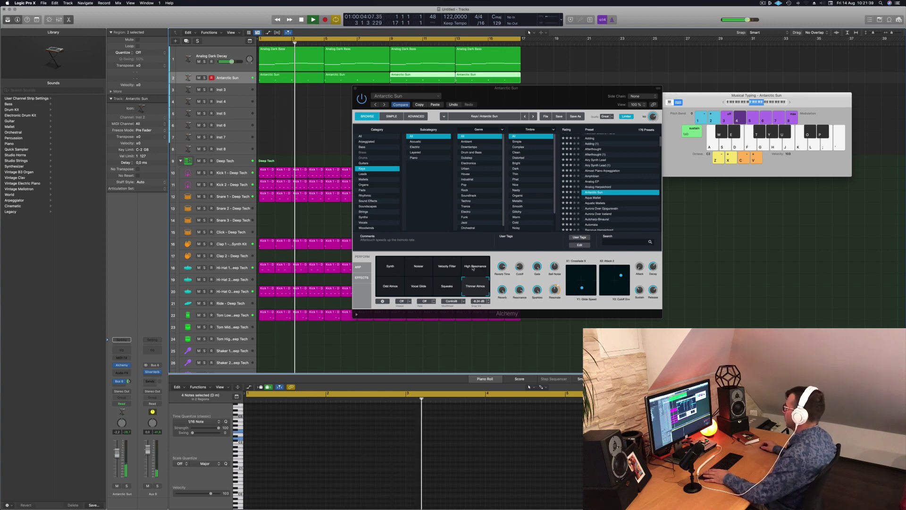
# Return to the Synth snapshot, lower its Cutoff and replay the loop from the beginning
pyautogui.click(519, 266)
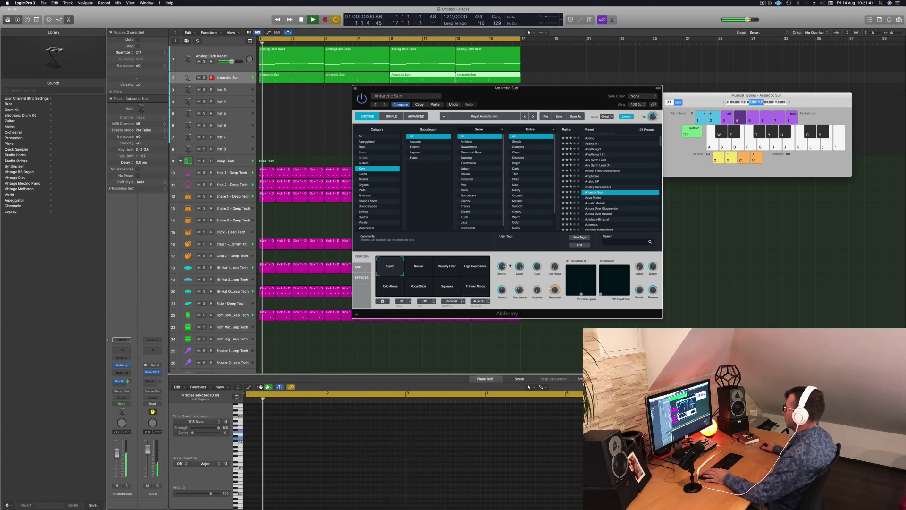
pyautogui.moveTo(519, 267); pyautogui.dragTo(518, 277)
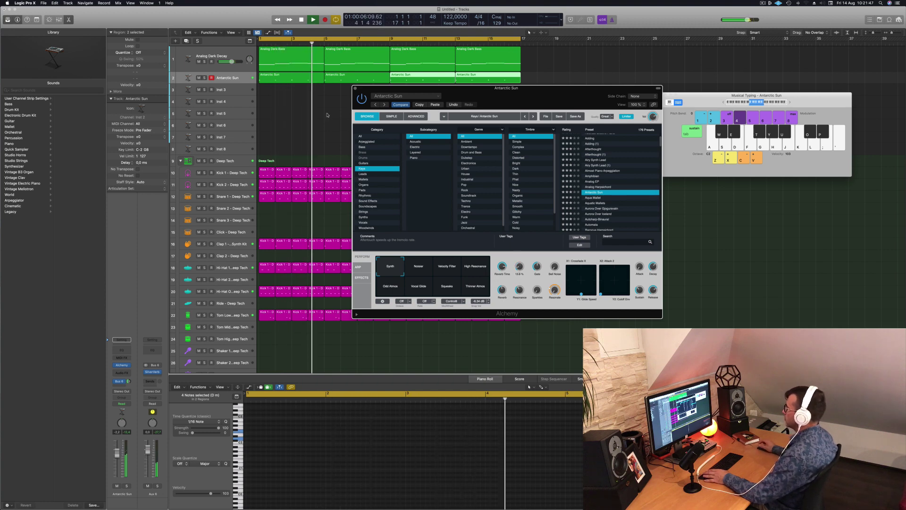
pyautogui.moveTo(508, 100); pyautogui.dragTo(466, 119)
pyautogui.press('Return')
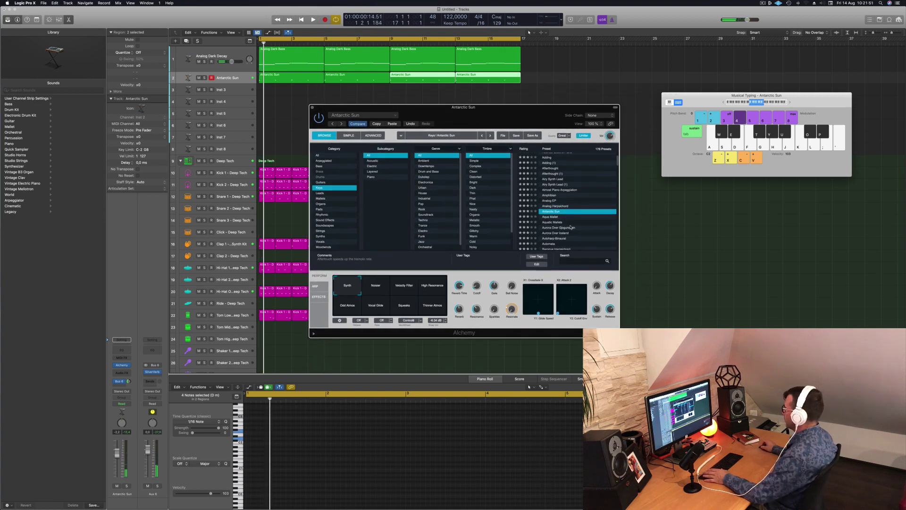
# Audition Alchemy's Aurora Over Gjogursvatn, Aurora Over Iceland and Autoharp-Binaural presets on the chord track
pyautogui.scroll(-3, 571, 227)
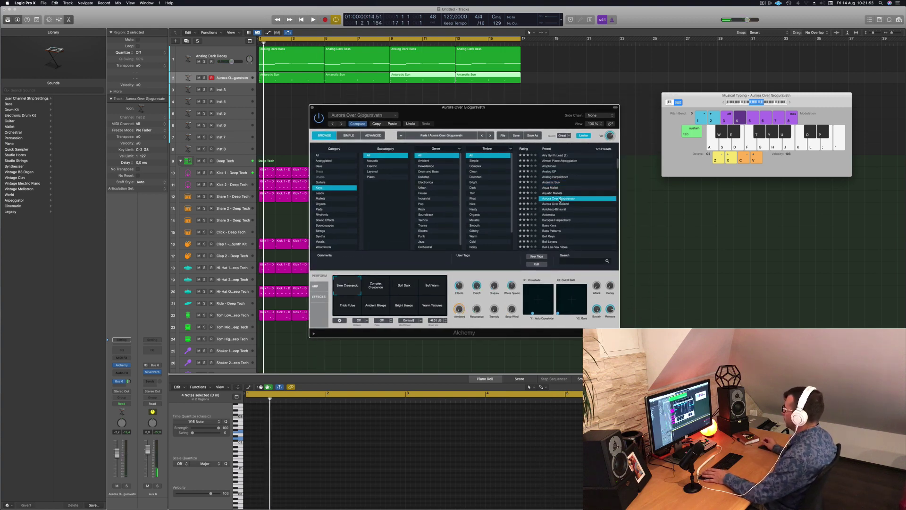
pyautogui.press('space')
pyautogui.click(560, 204)
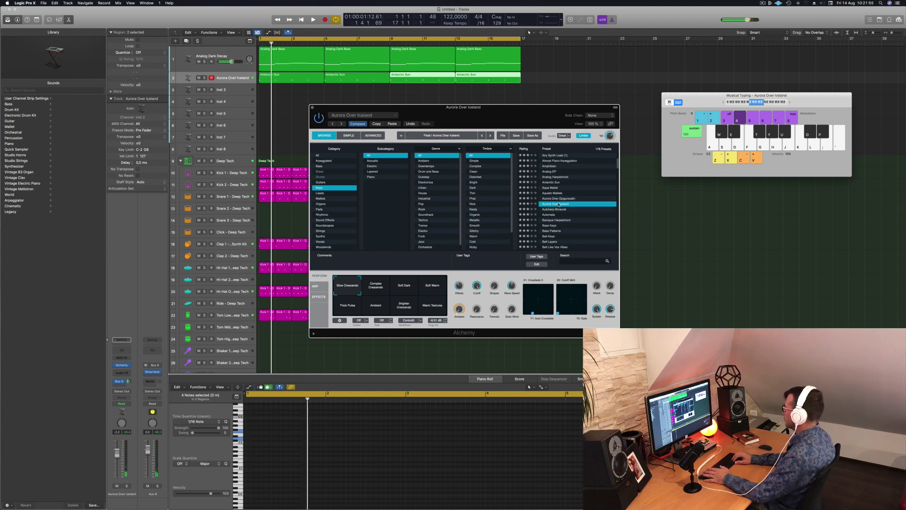
pyautogui.click(559, 209)
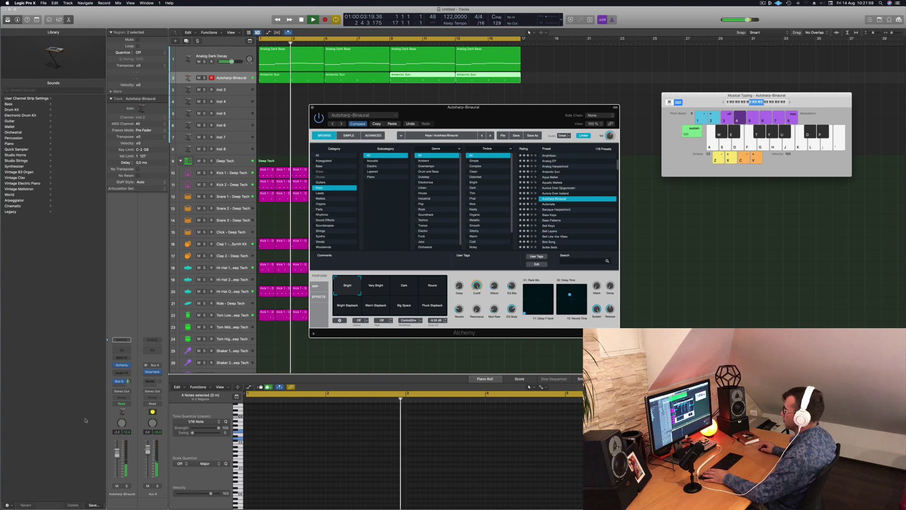
# Lower the chord track's volume and replay the loop from the beginning with the Autoharp-Binaural preset
pyautogui.moveTo(117, 455); pyautogui.dragTo(117, 462)
pyautogui.press('Return')
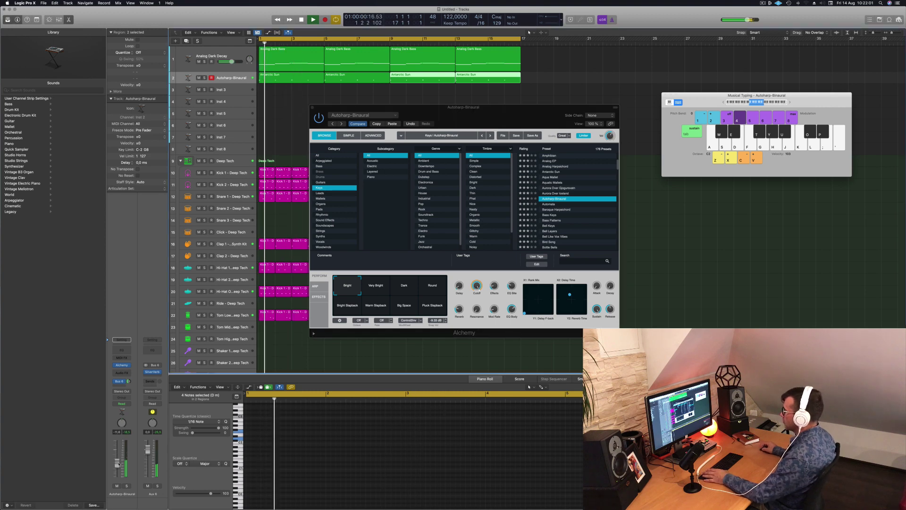
pyautogui.click(554, 199)
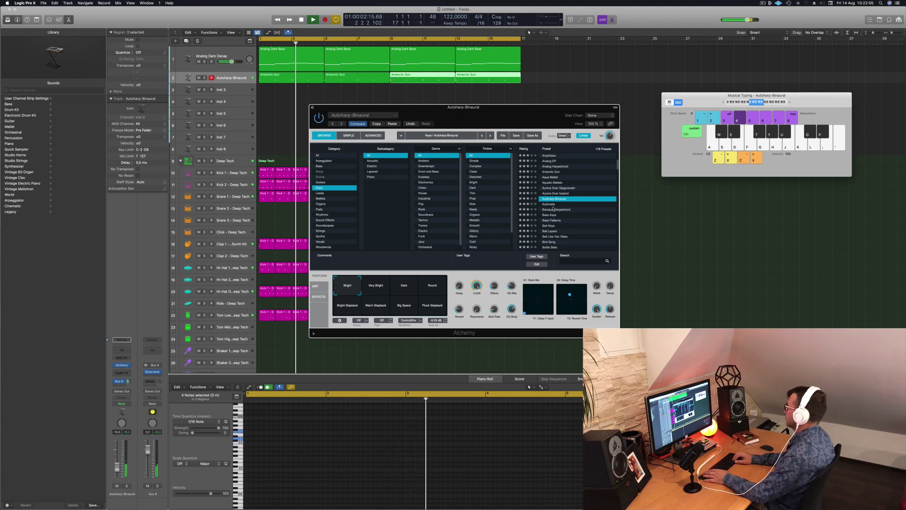
# Audition the following Alchemy presets, including Baroque Harpsichord and Bass Patterns, and load Bell Keys for the chord track
pyautogui.press('Down')
pyautogui.press('Down')
pyautogui.press('Return')
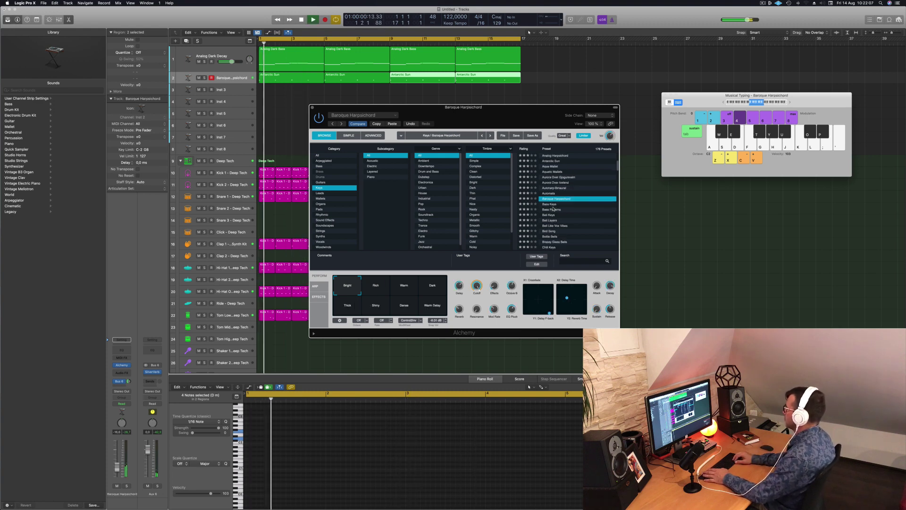
pyautogui.press('Down')
pyautogui.press('Return')
pyautogui.press('Down')
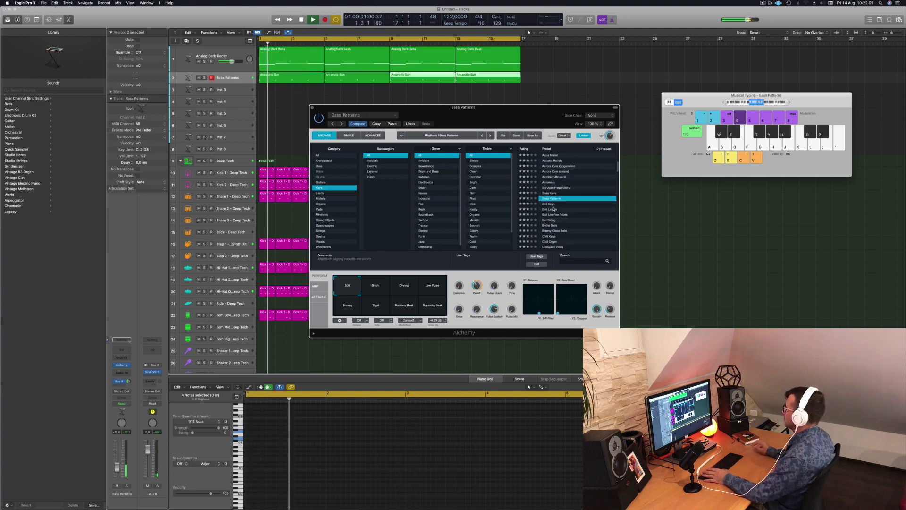
pyautogui.click(549, 206)
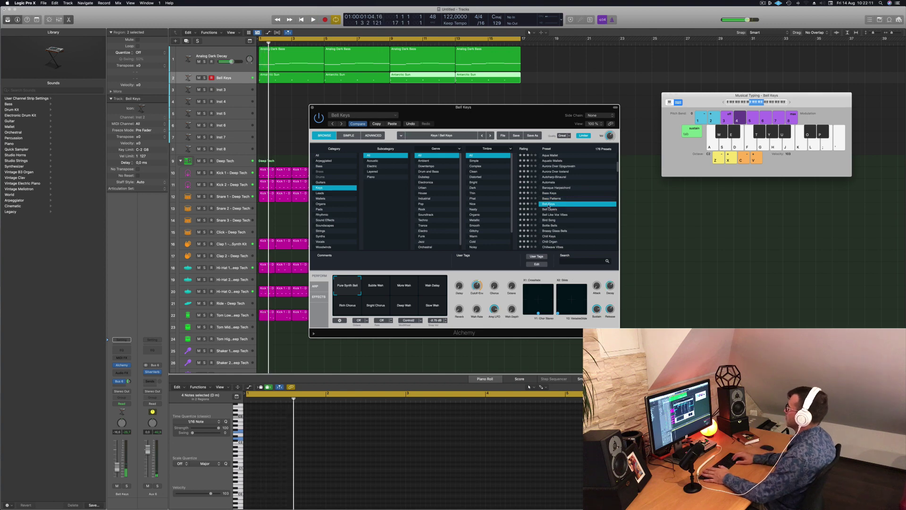
pyautogui.press('Return')
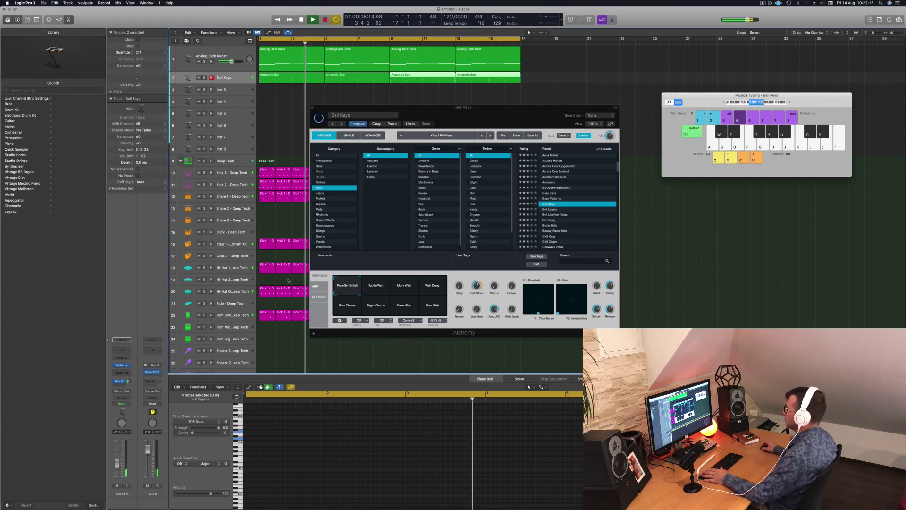
# Audition Bell Keys' Subtle Wah, More Wah, Wah Delay and Rich Chorus snapshots, return to Pure Synth Bell and close Alchemy
pyautogui.moveTo(504, 115)
pyautogui.mouseDown()
pyautogui.moveTo(545, 101)
pyautogui.moveTo(492, 110)
pyautogui.mouseUp()
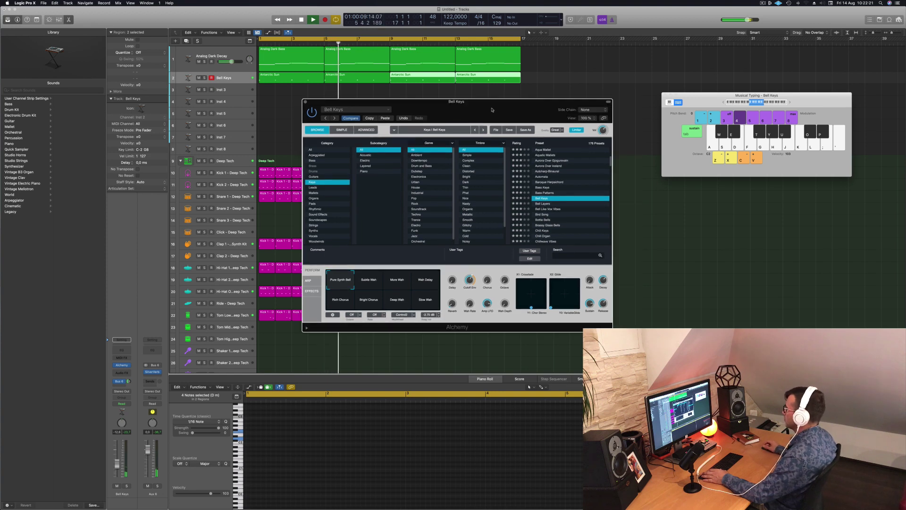
pyautogui.click(370, 282)
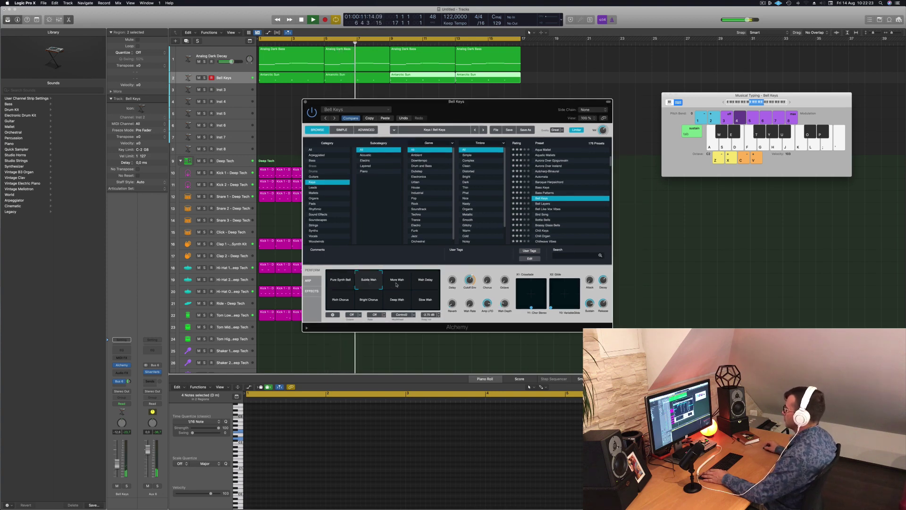
pyautogui.click(397, 283)
pyautogui.click(425, 284)
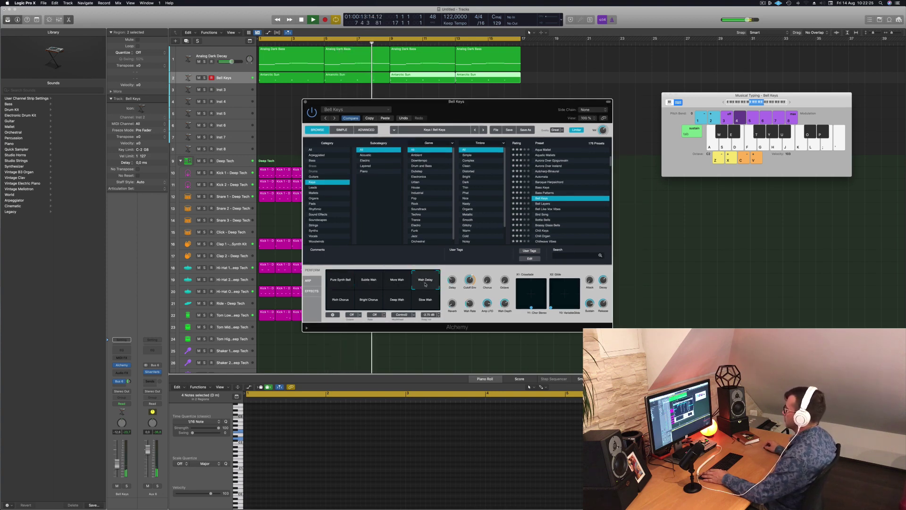
pyautogui.click(334, 303)
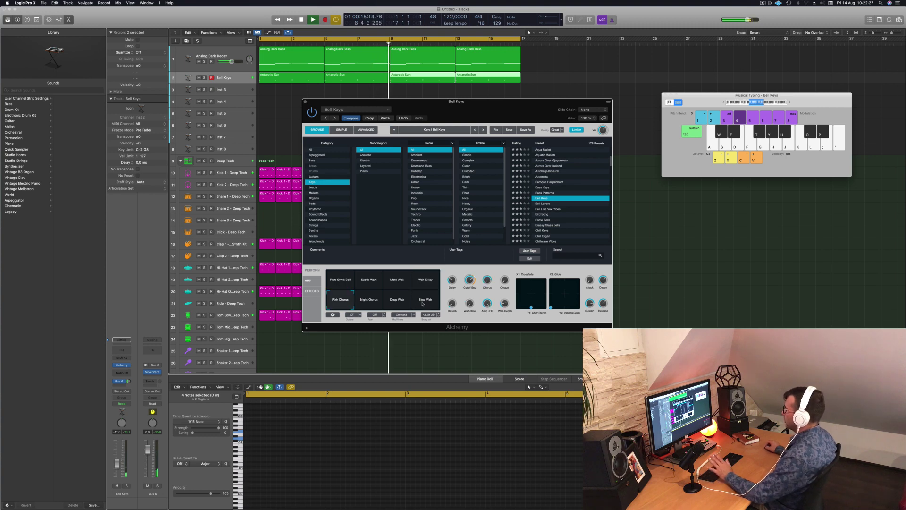
pyautogui.click(335, 281)
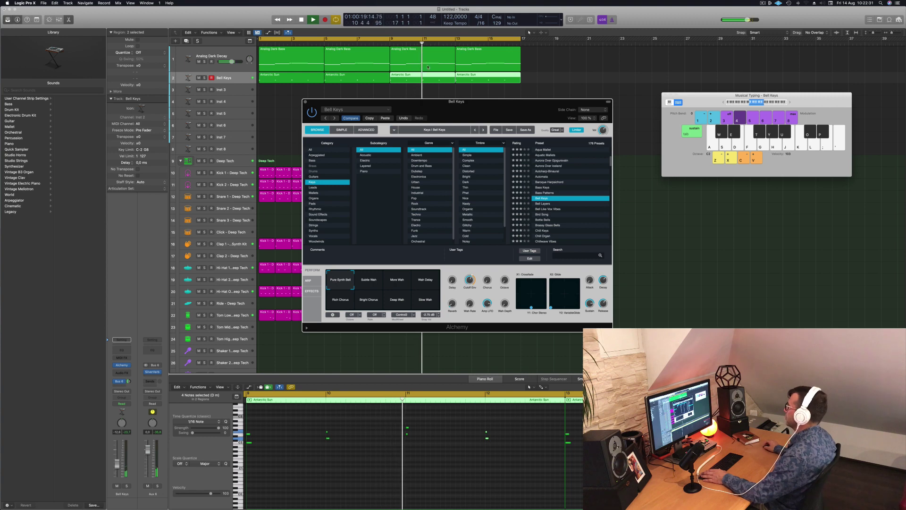
pyautogui.moveTo(470, 111); pyautogui.dragTo(503, 118)
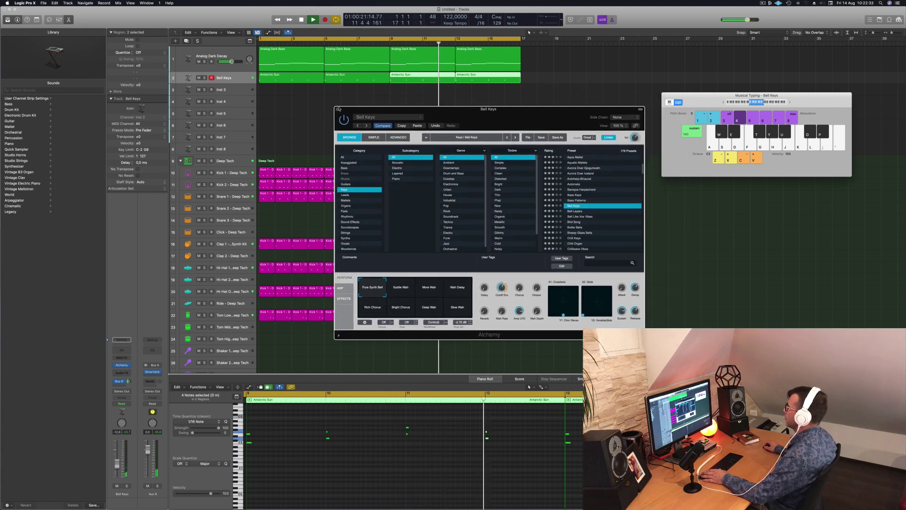
pyautogui.click(337, 109)
# Examine the notes of the first Analog Dark Bass region, sounding its bar 3 note
pyautogui.click(290, 62)
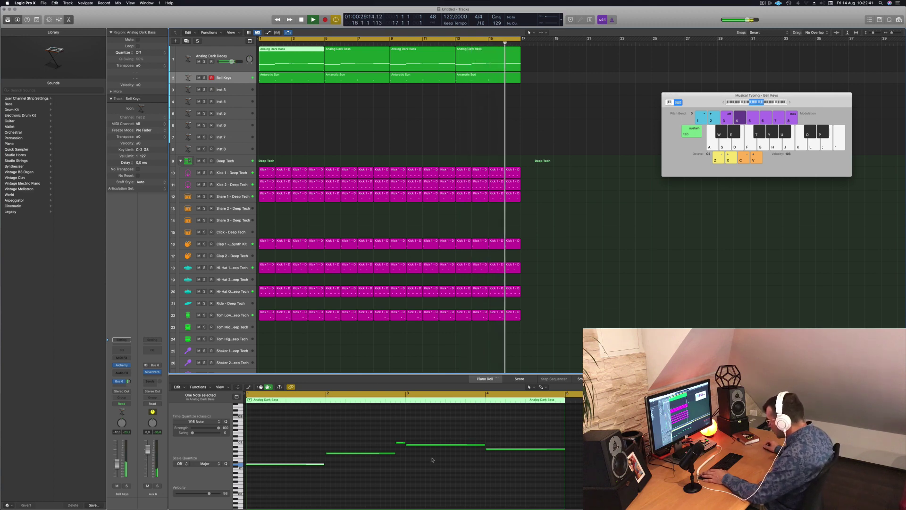
pyautogui.press('space')
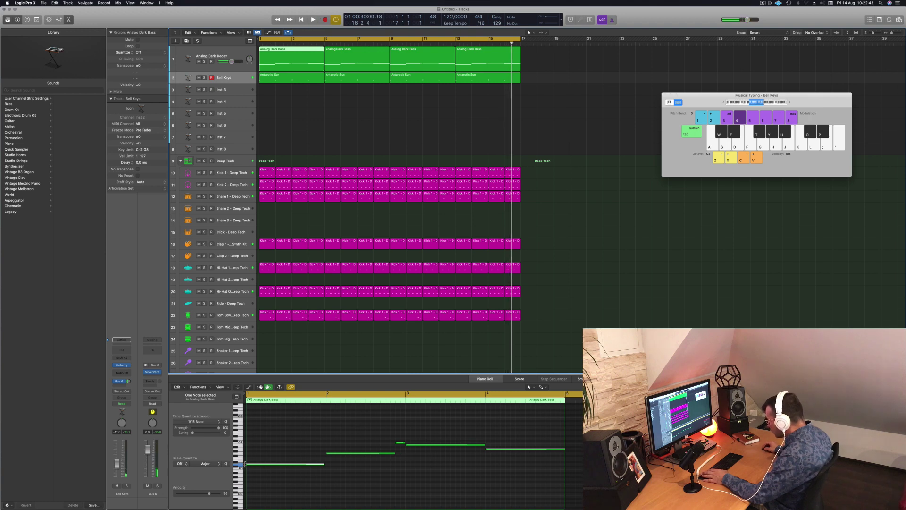
pyautogui.click(415, 445)
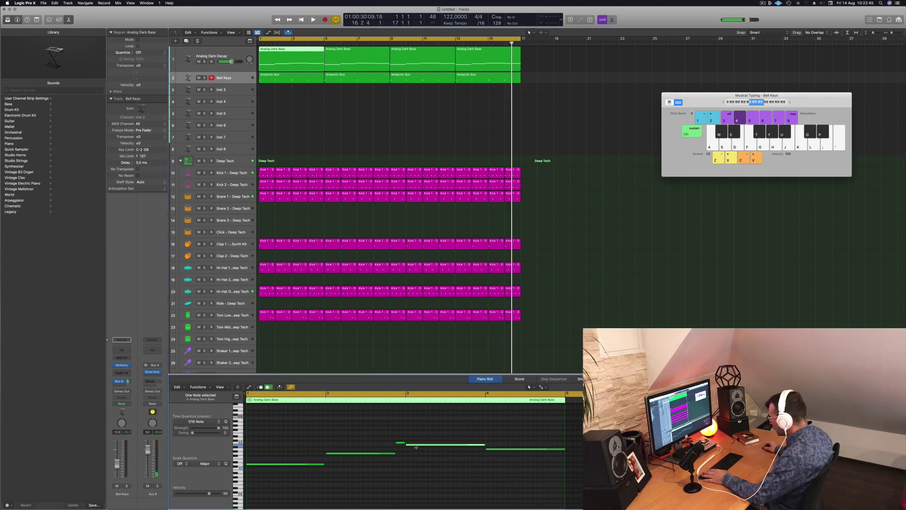
pyautogui.press('space')
# Replace the bar 3 chord in the first Antarctic Sun region with a copy of the bar 4 chord
pyautogui.click(297, 78)
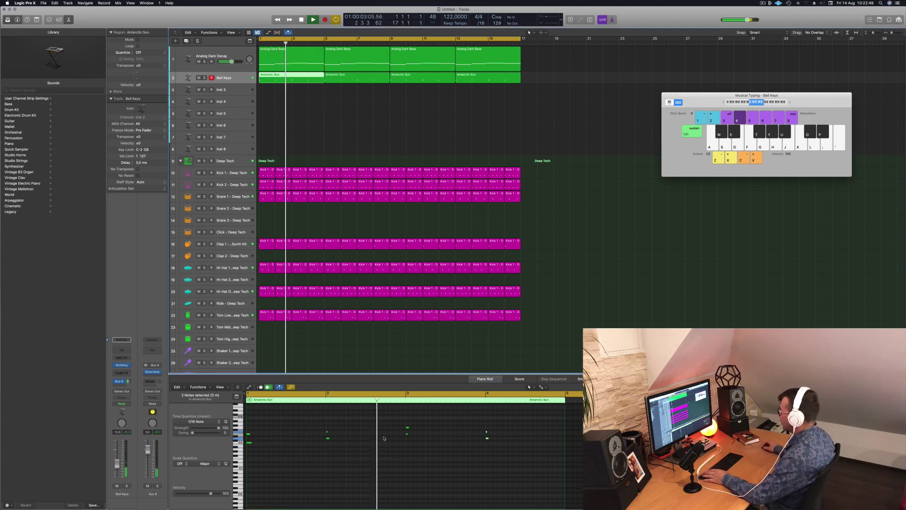
pyautogui.click(407, 442)
pyautogui.press('space')
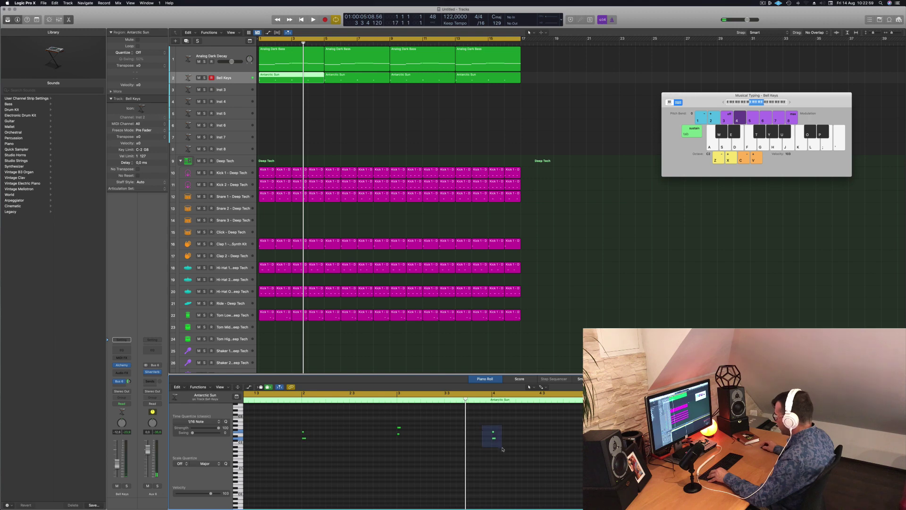
pyautogui.moveTo(493, 433); pyautogui.dragTo(401, 434)
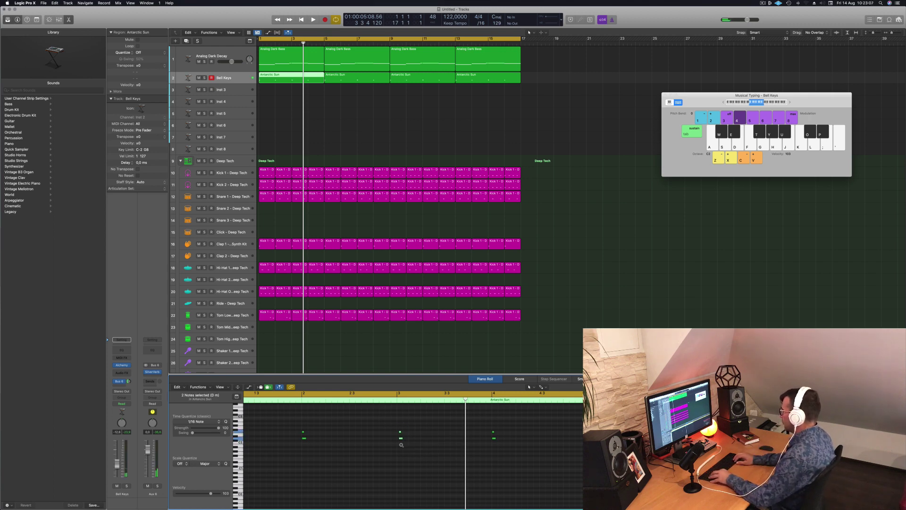
pyautogui.press('super+q')
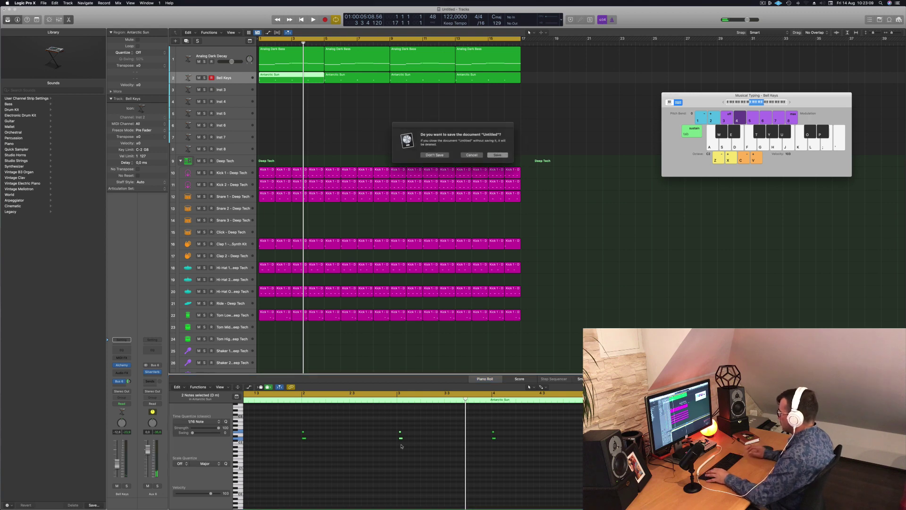
pyautogui.click(473, 155)
# Play the loop from the start and move the bar 3 chord to a higher pitch in the first Antarctic Sun region
pyautogui.press('Return')
pyautogui.press('space')
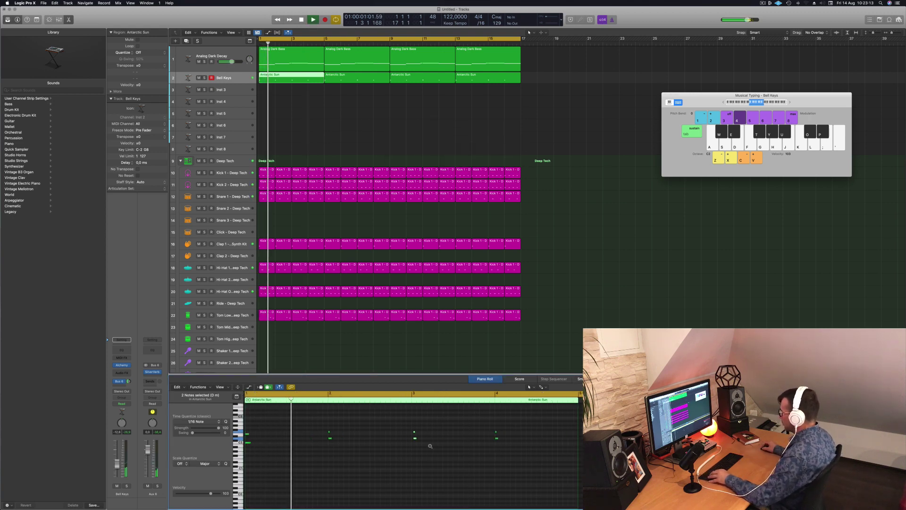
pyautogui.hscroll(3, 430, 446)
pyautogui.hscroll(-5, 434, 447)
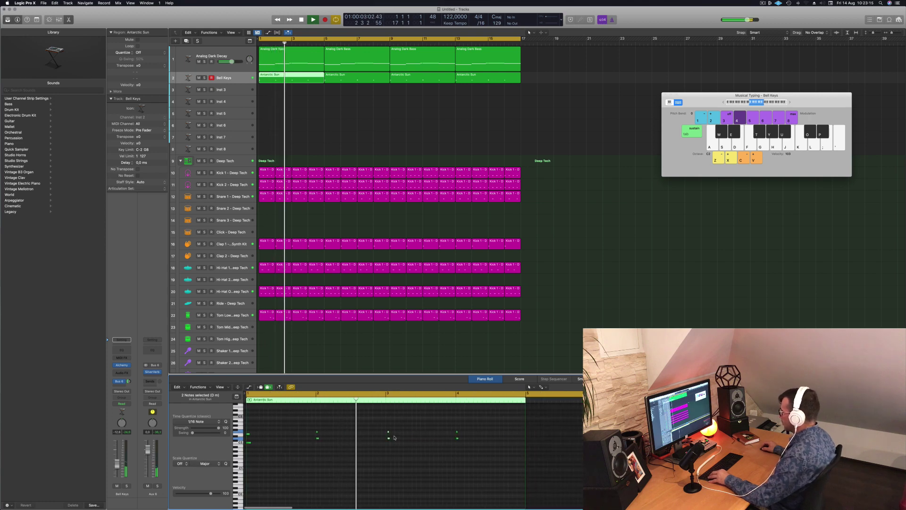
pyautogui.hscroll(1, 394, 438)
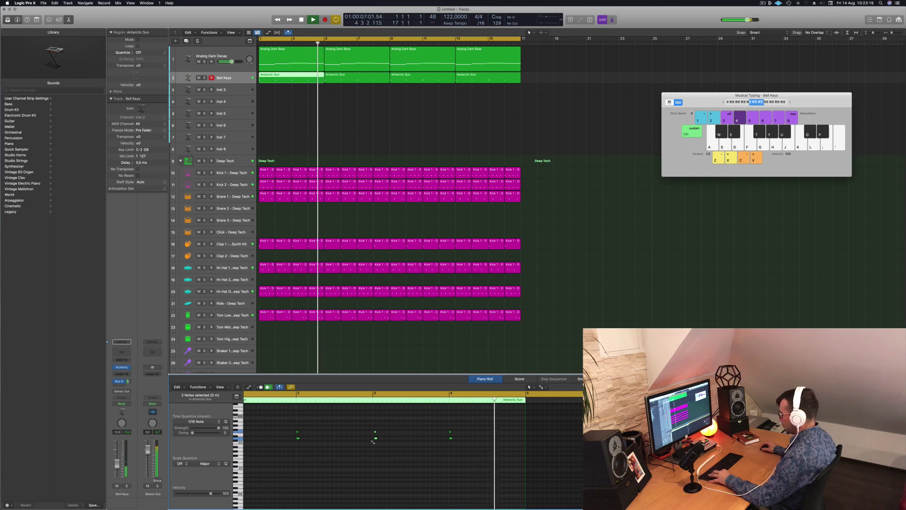
pyautogui.hotkey('alt', 'Up')
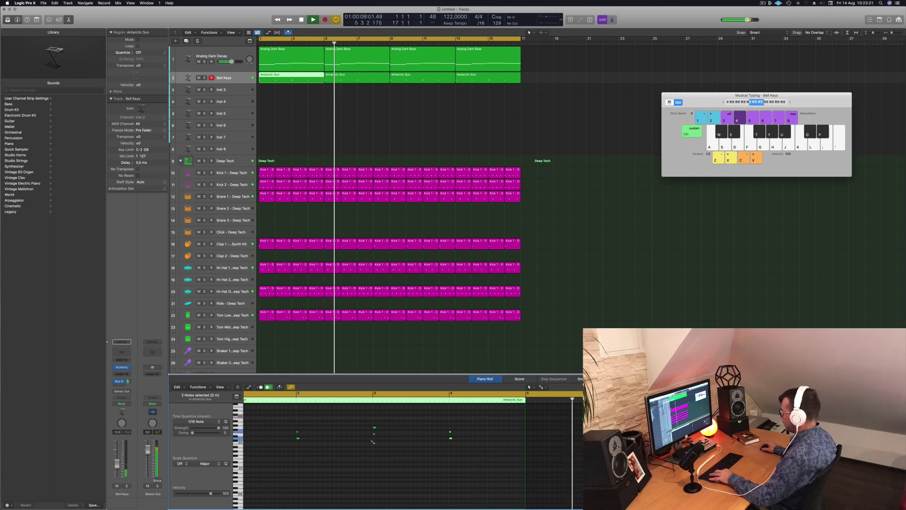
# Replay the loop from the start and check the chords in the first Antarctic Sun region
pyautogui.press('Return')
pyautogui.click(340, 76)
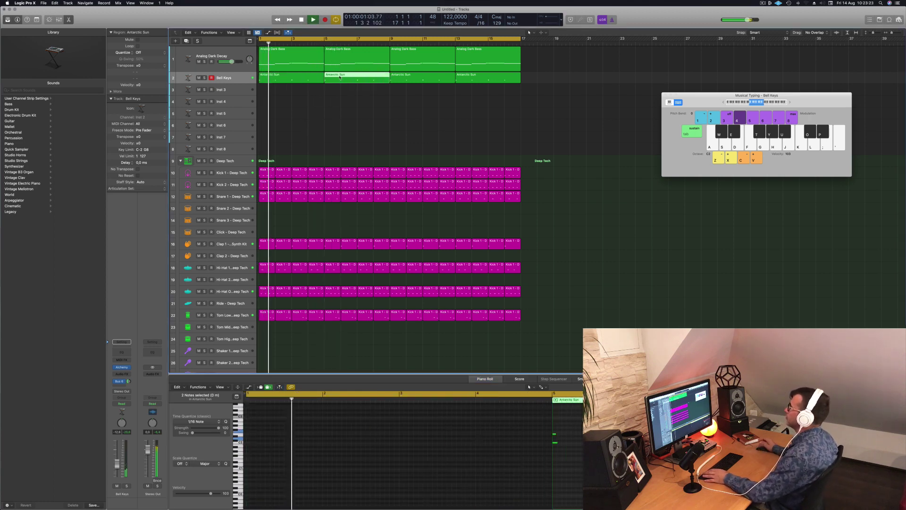
pyautogui.click(298, 79)
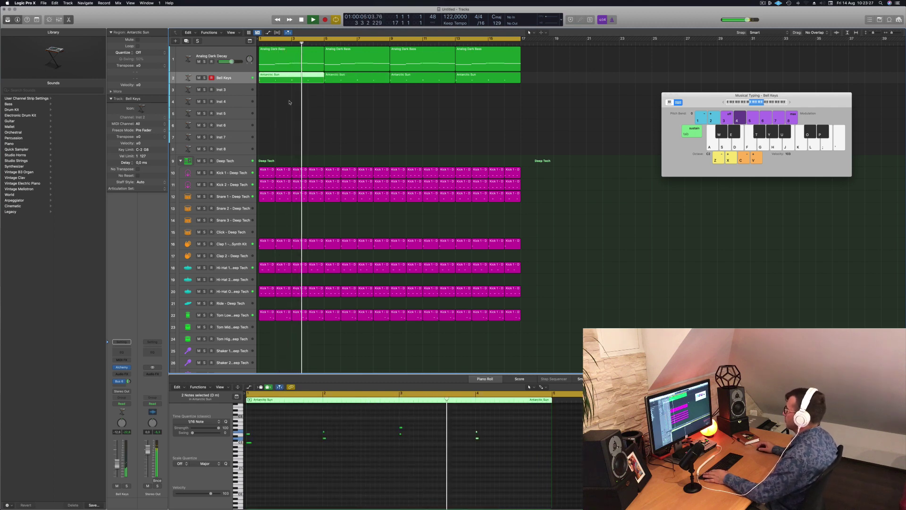
# Delete the short note before bar 3 in the first Analog Dark Bass region, extend the bar 2 note to bar 3 and play the loop
pyautogui.click(289, 59)
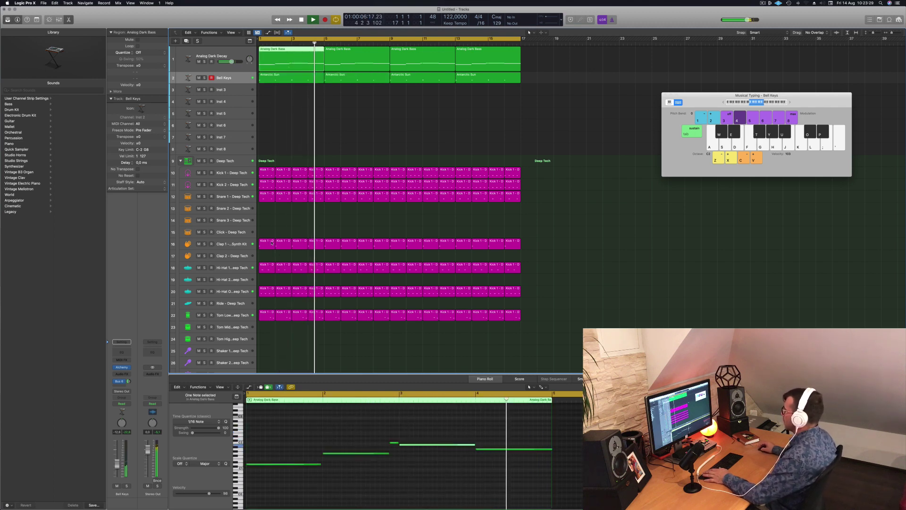
pyautogui.click(392, 443)
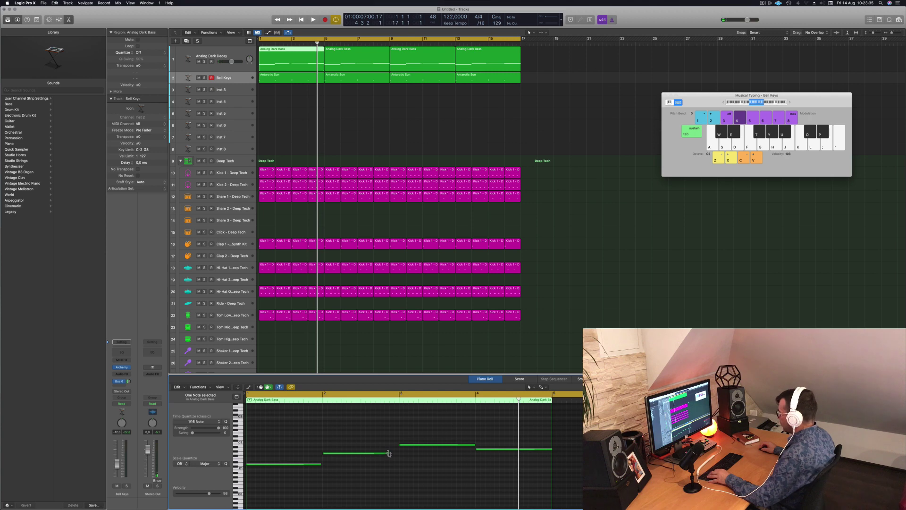
pyautogui.moveTo(389, 453); pyautogui.dragTo(397, 454)
pyautogui.press('space')
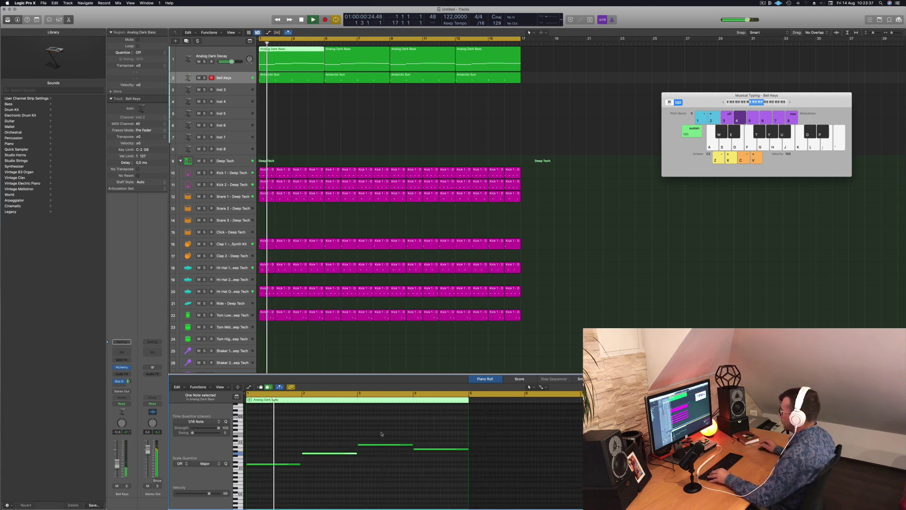
# Play the loop back from the start to audition the Analog Dark Bass note pitches
pyautogui.press('super+Left')
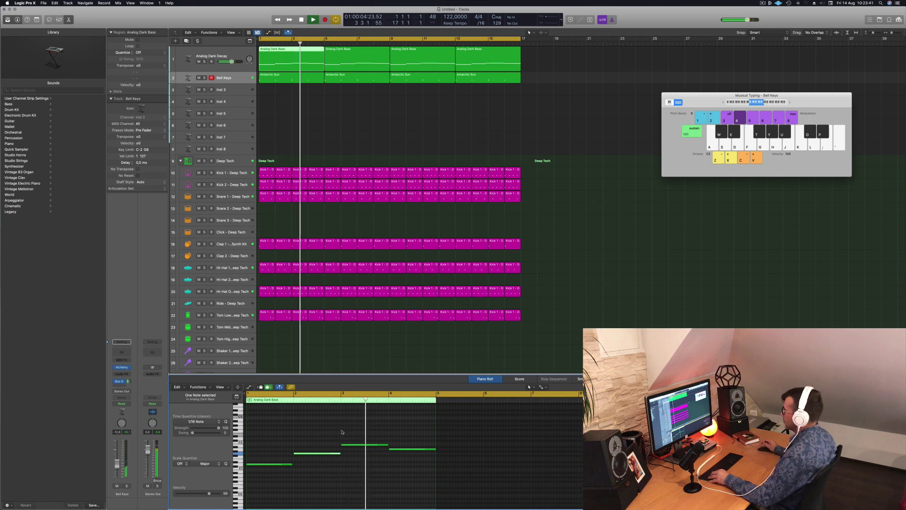
pyautogui.press('space')
pyautogui.hscroll(1, 367, 446)
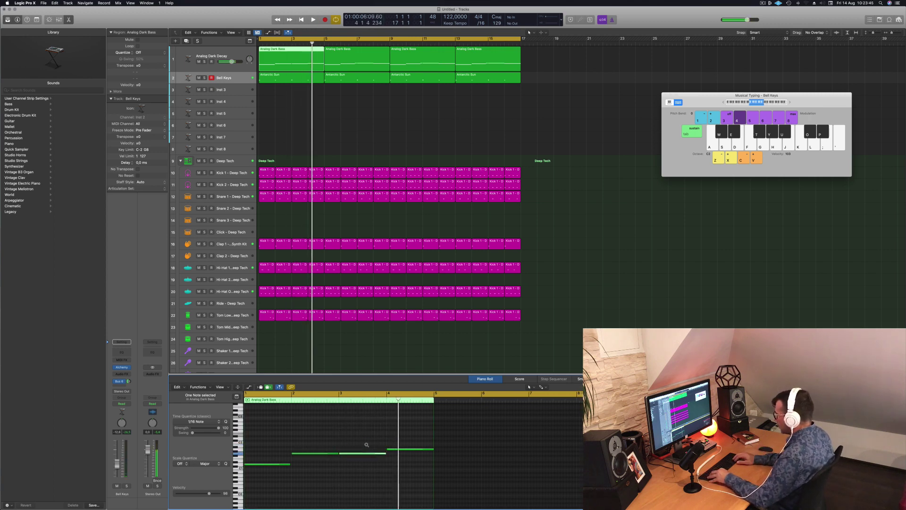
pyautogui.press('Return')
pyautogui.press('space')
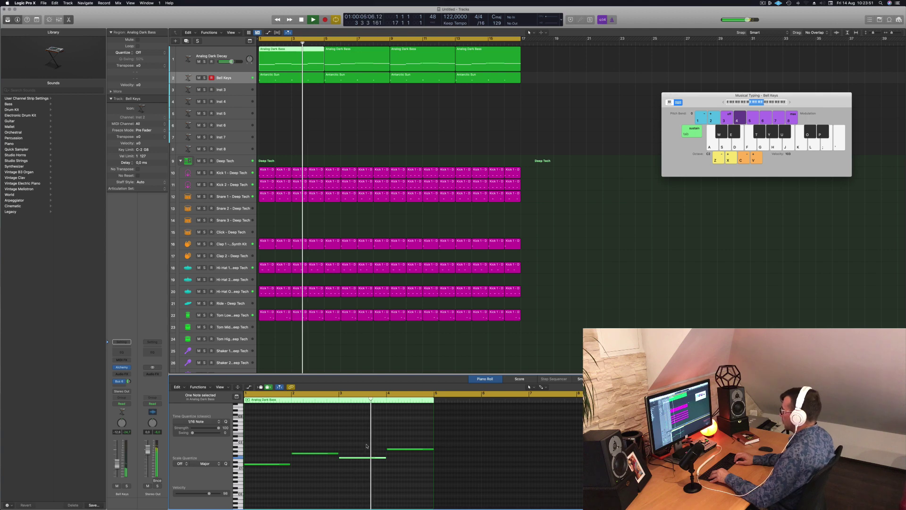
pyautogui.press('space')
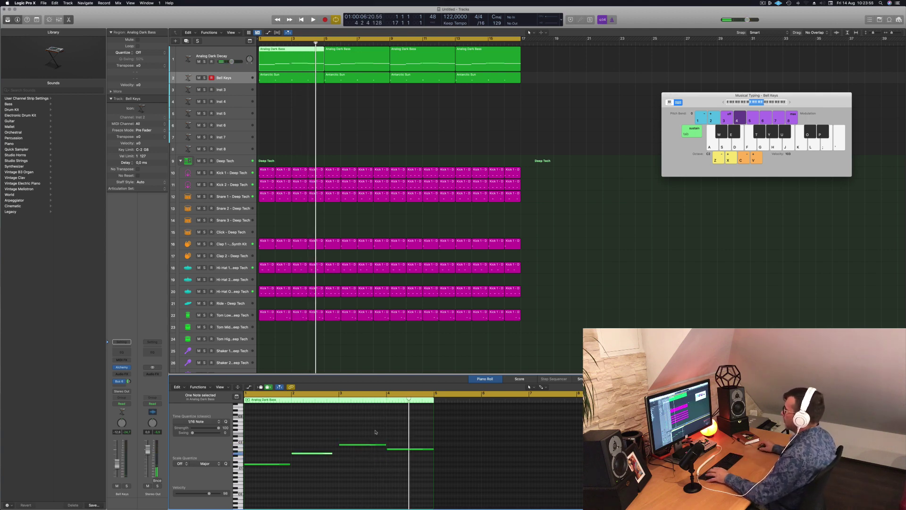
pyautogui.press('space')
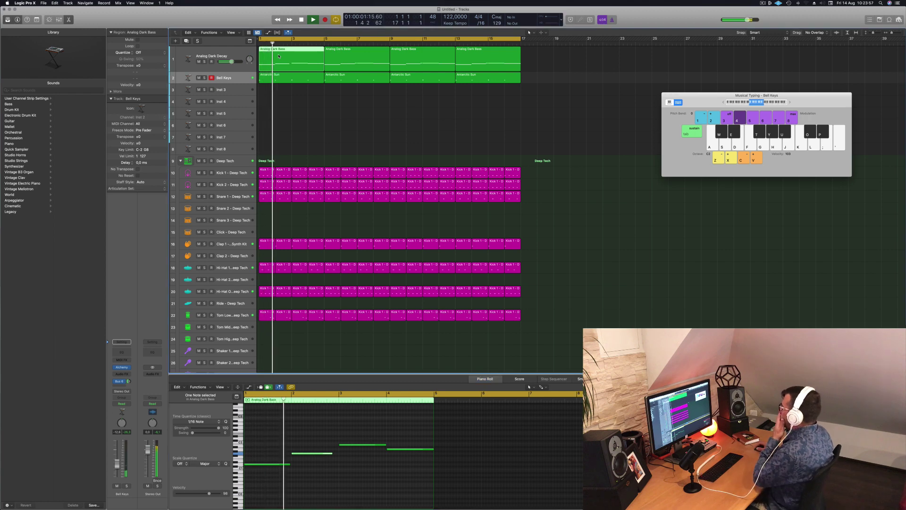
# Delete the chords at bars 2, 3 and 4 from the first Antarctic Sun region on the Bell Keys track
pyautogui.click(302, 82)
pyautogui.press('space')
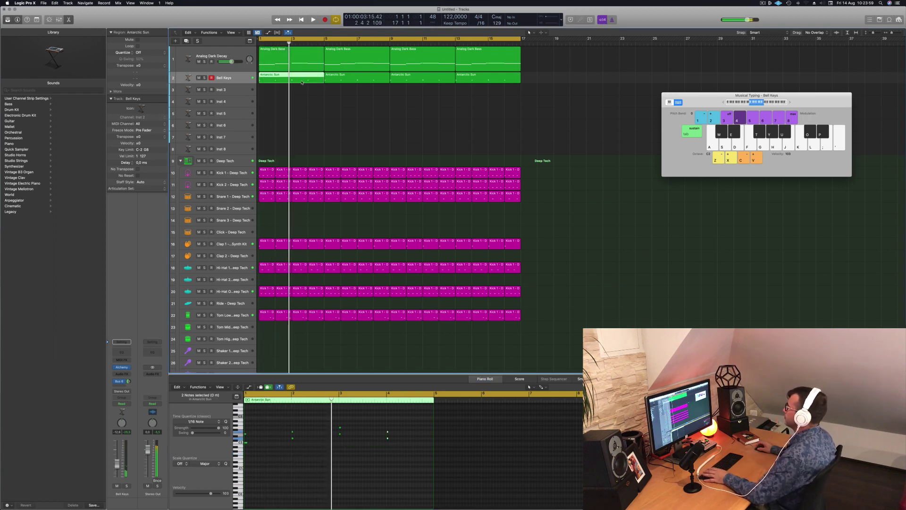
pyautogui.press('space')
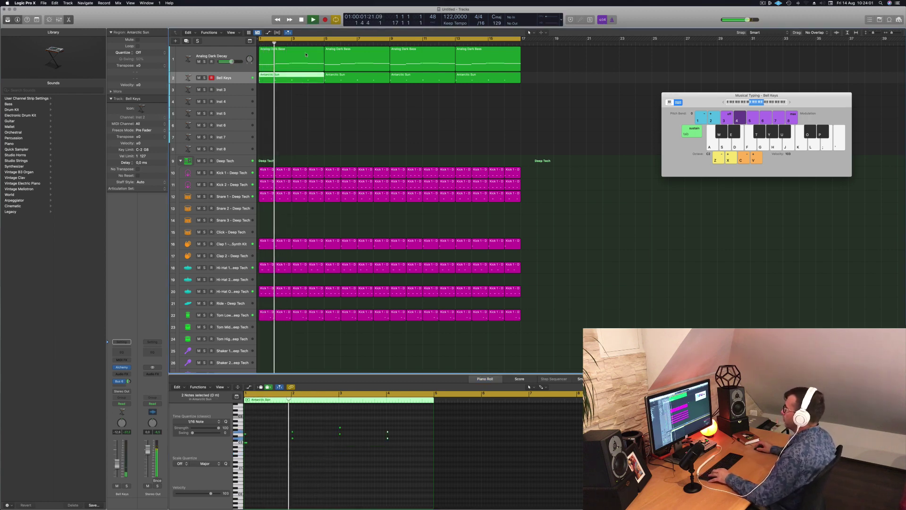
pyautogui.press('space')
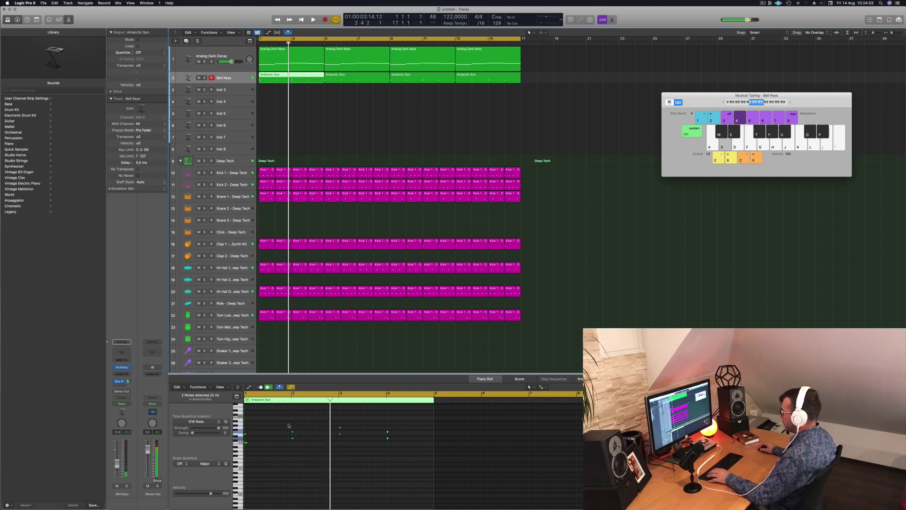
pyautogui.moveTo(285, 421); pyautogui.dragTo(392, 458)
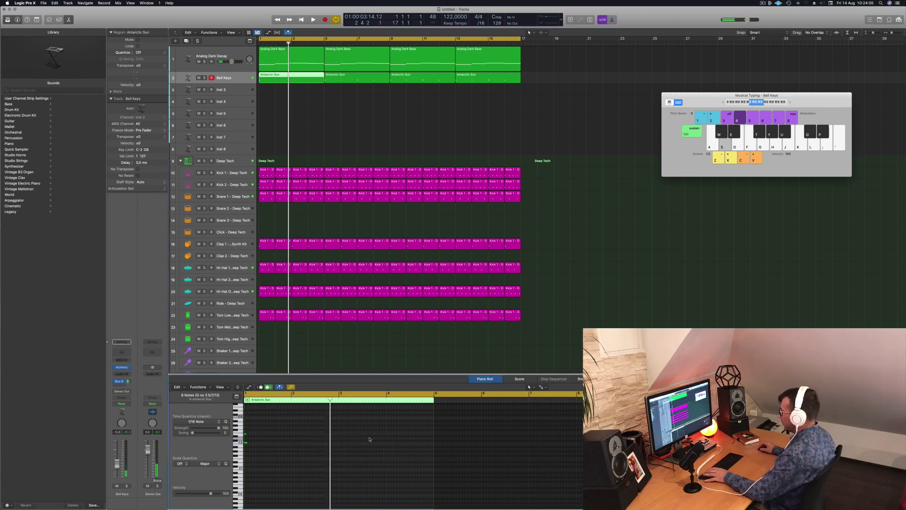
# Copy the opening chord of the first Antarctic Sun region to bar 3 and check it in playback
pyautogui.press('space')
pyautogui.click(245, 437)
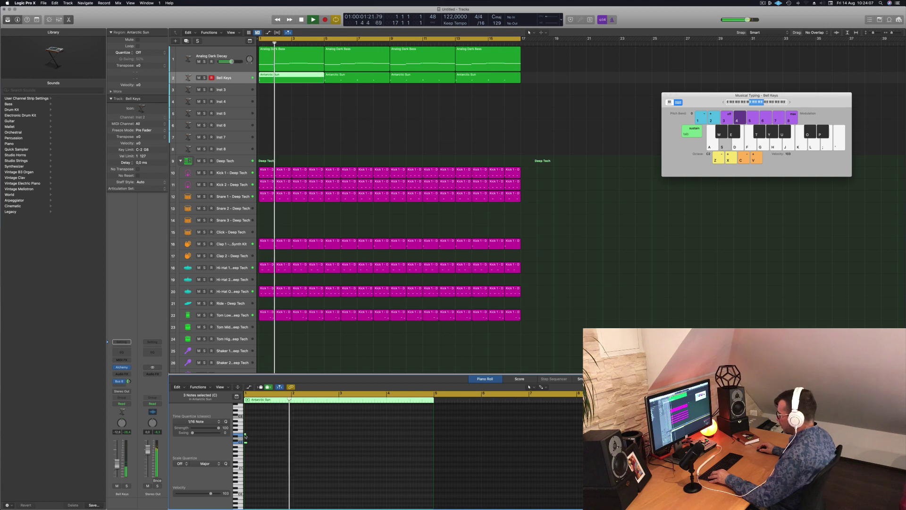
pyautogui.moveTo(245, 437); pyautogui.dragTo(336, 437)
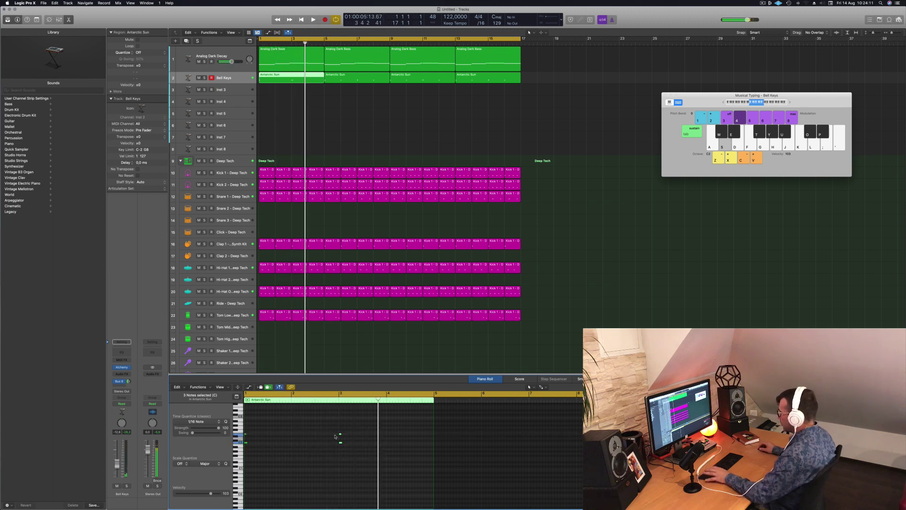
pyautogui.press('space')
pyautogui.keyDown('ctrl'); pyautogui.keyDown('alt'); pyautogui.click(322, 470); pyautogui.keyUp('alt'); pyautogui.keyUp('ctrl')
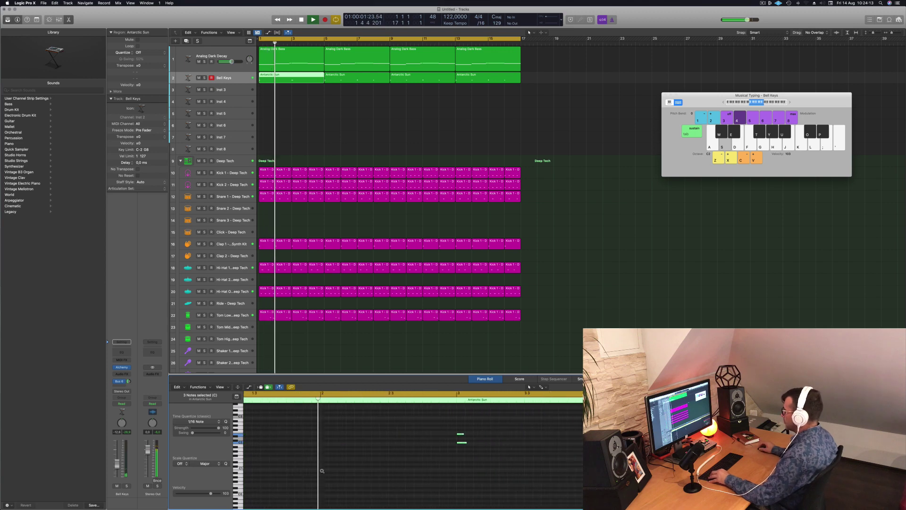
pyautogui.keyDown('ctrl'); pyautogui.keyDown('alt'); pyautogui.click(315, 471); pyautogui.keyUp('alt'); pyautogui.keyUp('ctrl')
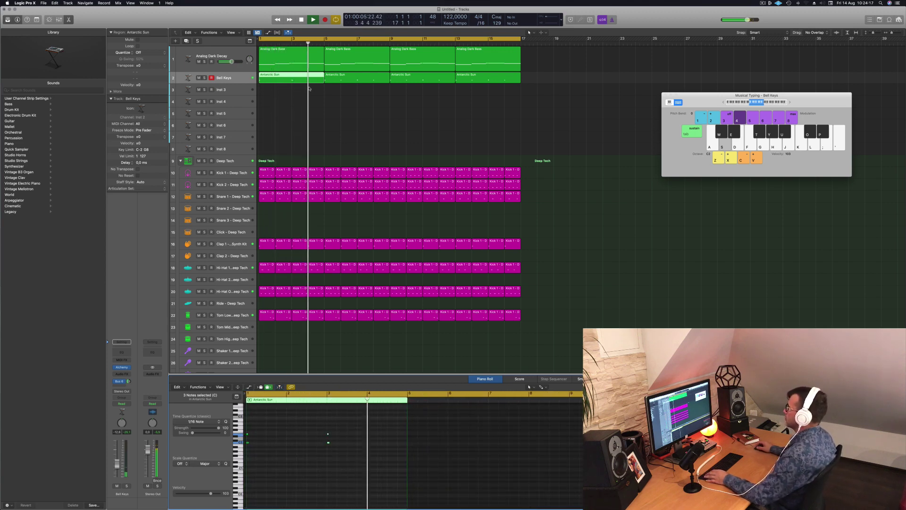
# Replace the three later Antarctic Sun regions with copies of the edited first region and play the arrangement from the start
pyautogui.press('space')
pyautogui.moveTo(358, 95); pyautogui.dragTo(473, 80)
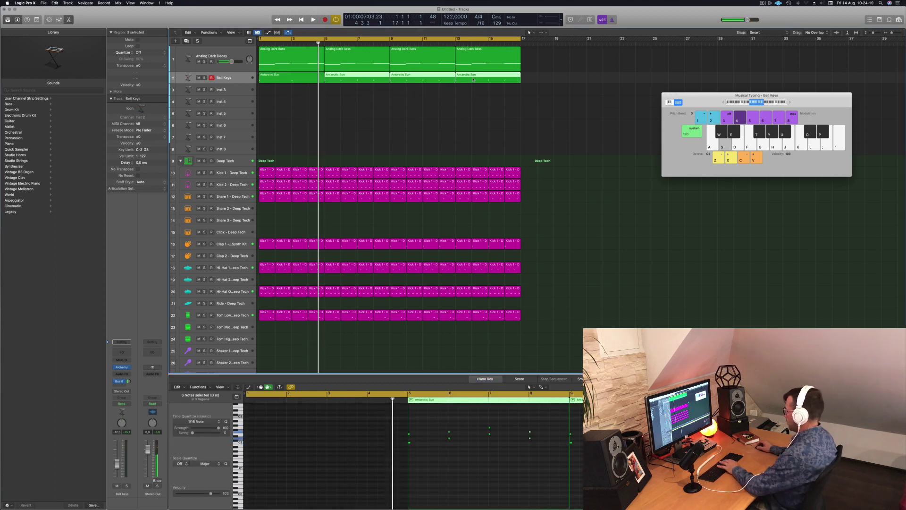
pyautogui.press('Delete')
pyautogui.moveTo(306, 76); pyautogui.dragTo(421, 82)
pyautogui.keyDown('shift'); pyautogui.click(288, 76); pyautogui.keyUp('shift')
pyautogui.press('Return')
pyautogui.press('space')
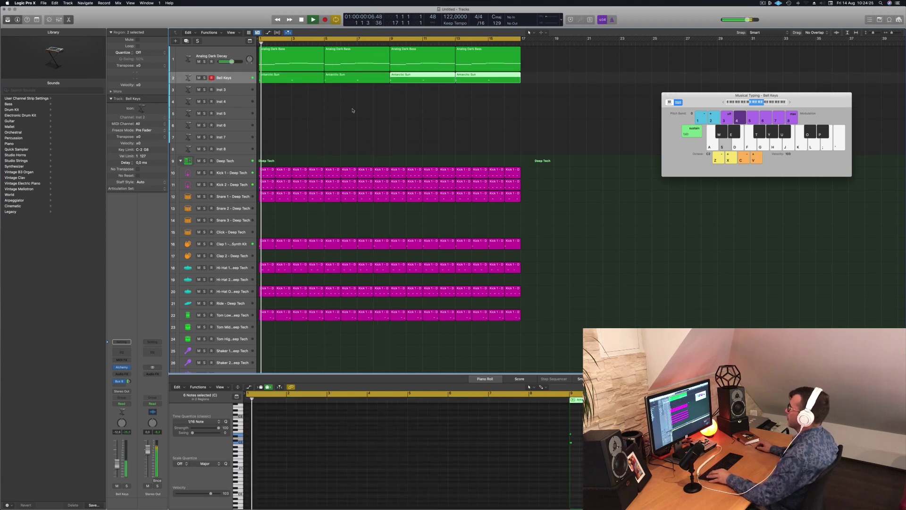
# Save the untitled project as a package in the Logic folder
pyautogui.press('super+Left')
pyautogui.press('super+Left')
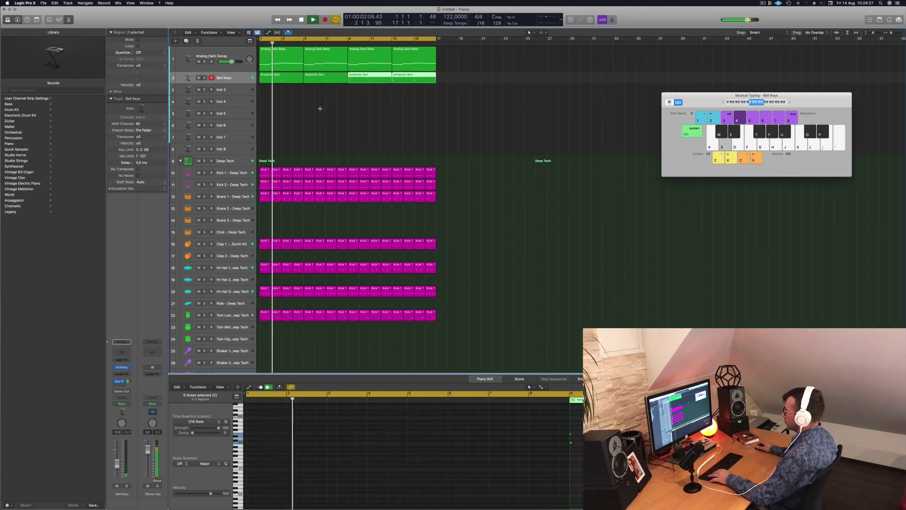
pyautogui.press('super+s')
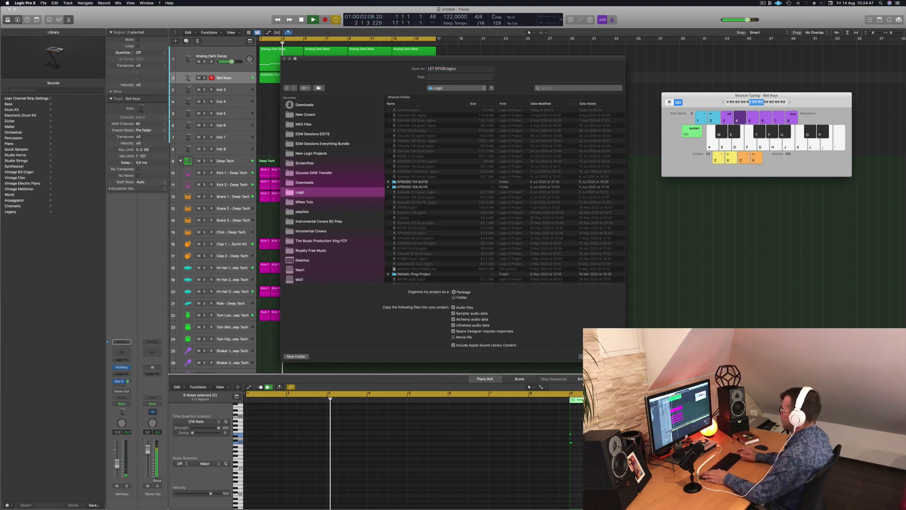
pyautogui.press('Return')
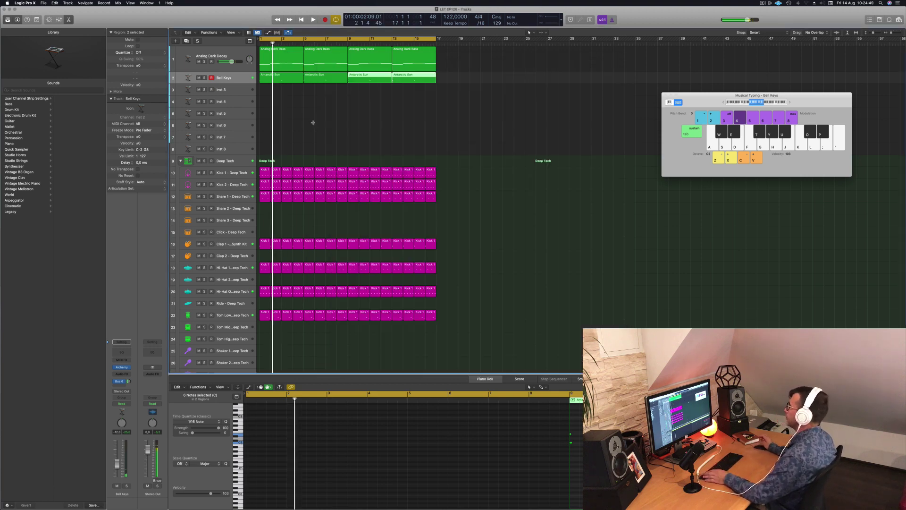
# Open the Alchemy instrument on the Inst 3 track during playback
pyautogui.press('space')
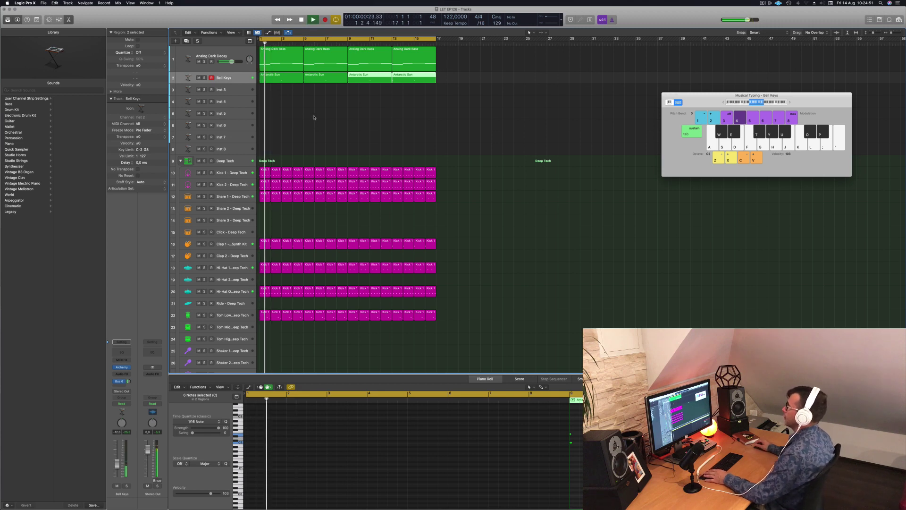
pyautogui.click(313, 118)
pyautogui.press('Down')
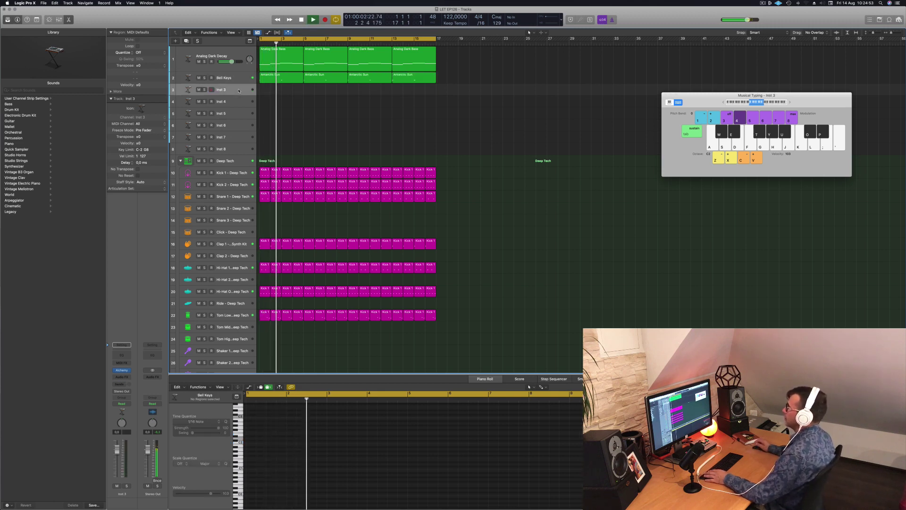
pyautogui.press('Return')
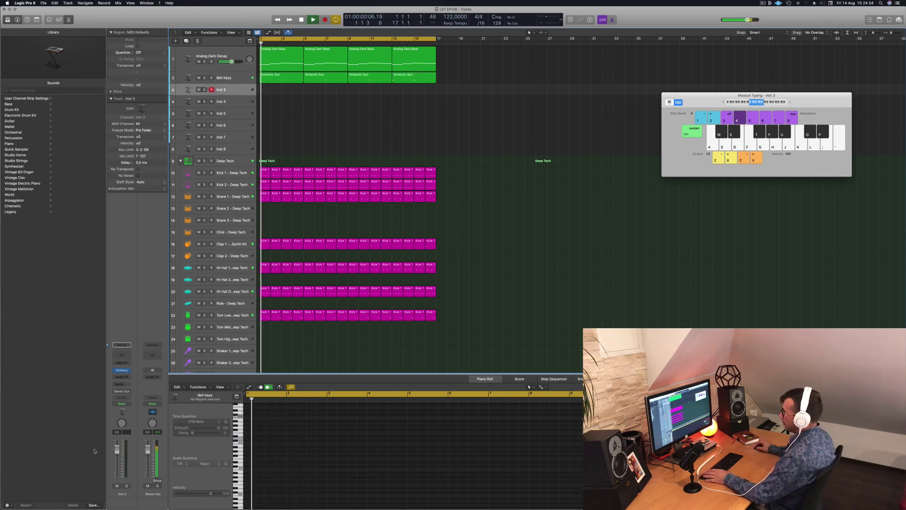
pyautogui.click(122, 370)
pyautogui.click(122, 370)
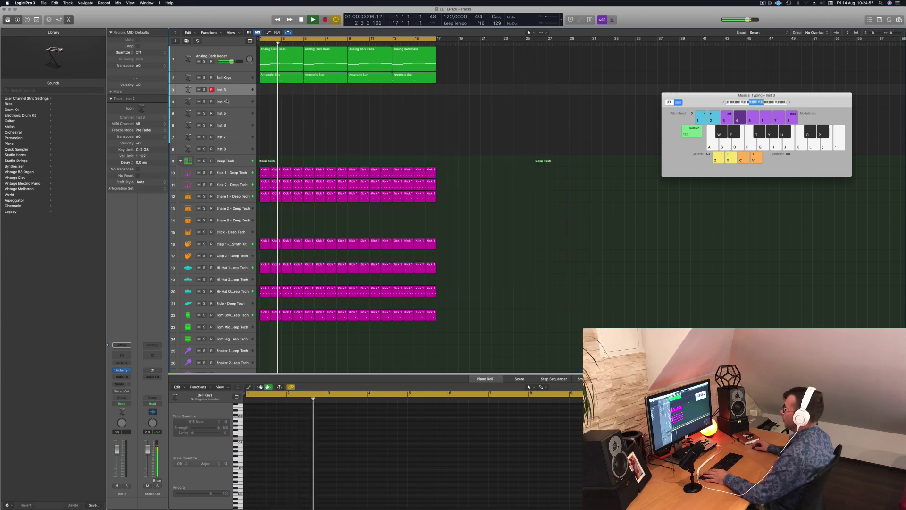
pyautogui.click(121, 371)
pyautogui.moveTo(453, 104); pyautogui.dragTo(527, 173)
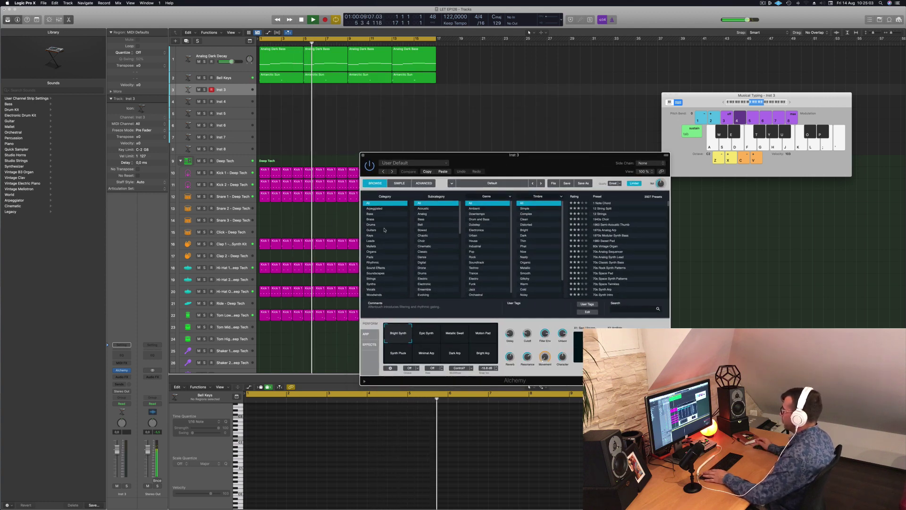
# Filter the Alchemy presets to the Pads category and load Abandoned Pad
pyautogui.click(371, 257)
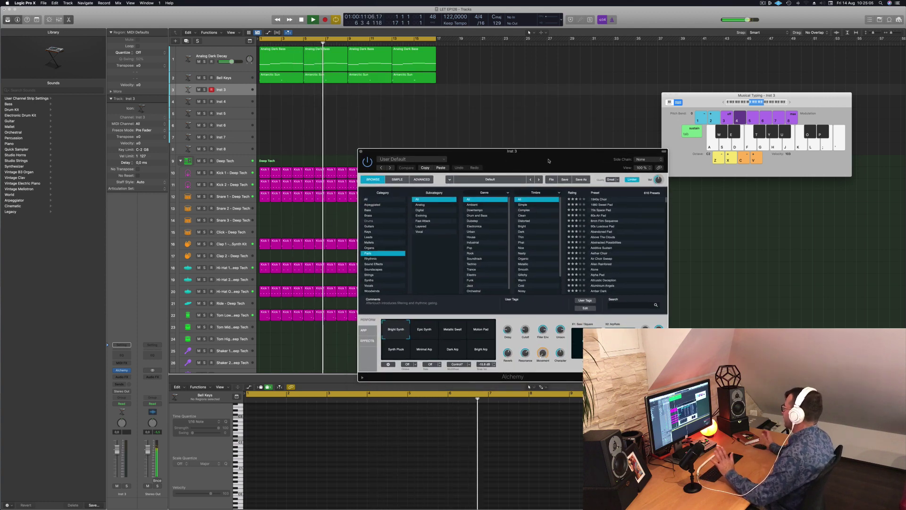
pyautogui.moveTo(551, 164); pyautogui.dragTo(514, 150)
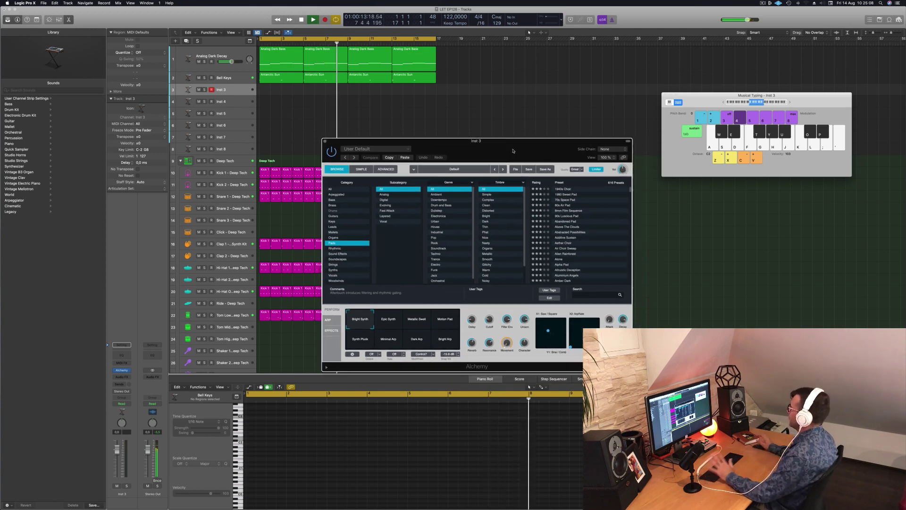
pyautogui.click(568, 222)
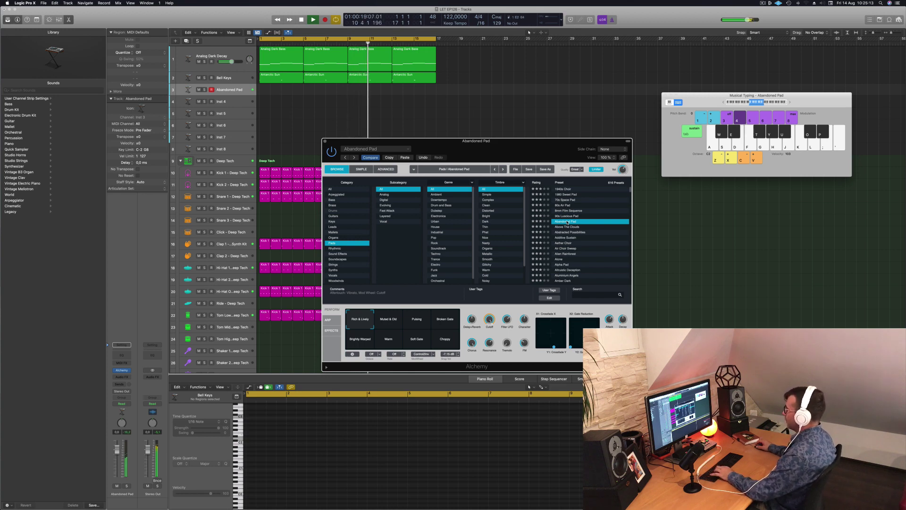
# Lower the pad track's volume to about -14 dB and set the musical typing octave to C3
pyautogui.moveTo(117, 456); pyautogui.dragTo(117, 460)
pyautogui.click(634, 78)
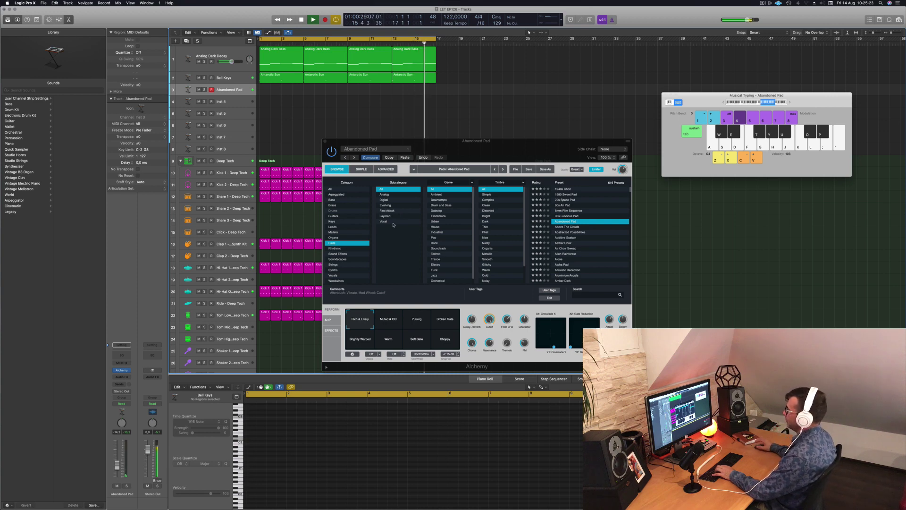
pyautogui.moveTo(512, 153)
pyautogui.mouseDown()
pyautogui.moveTo(495, 155)
pyautogui.moveTo(503, 147)
pyautogui.mouseUp()
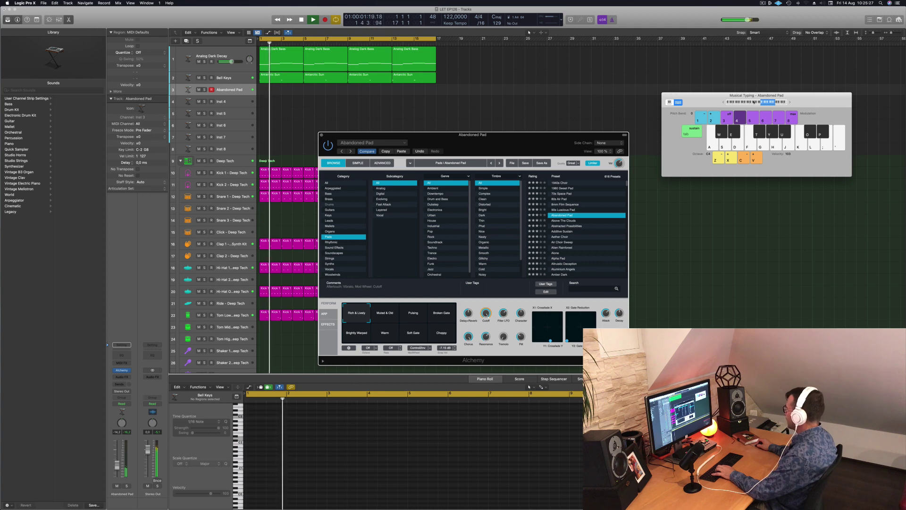
pyautogui.click(762, 102)
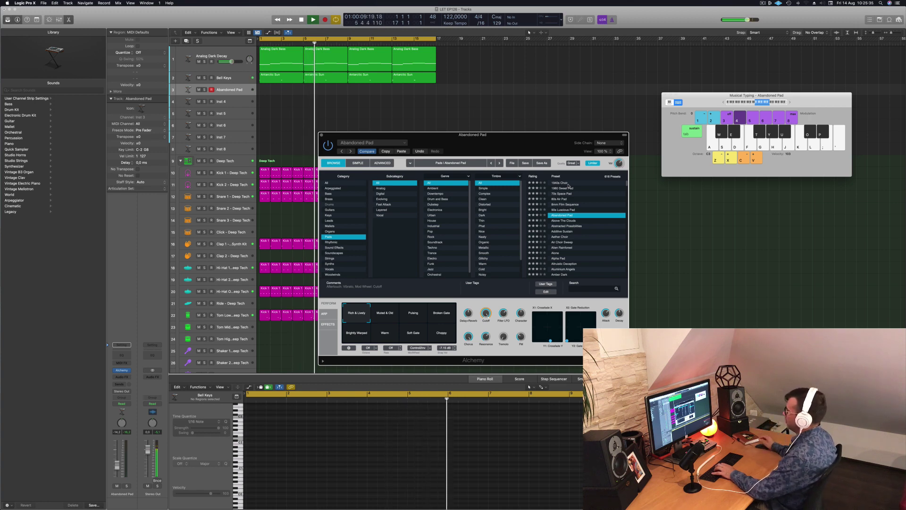
# Try the Above The Clouds pad preset with a higher track volume
pyautogui.click(563, 220)
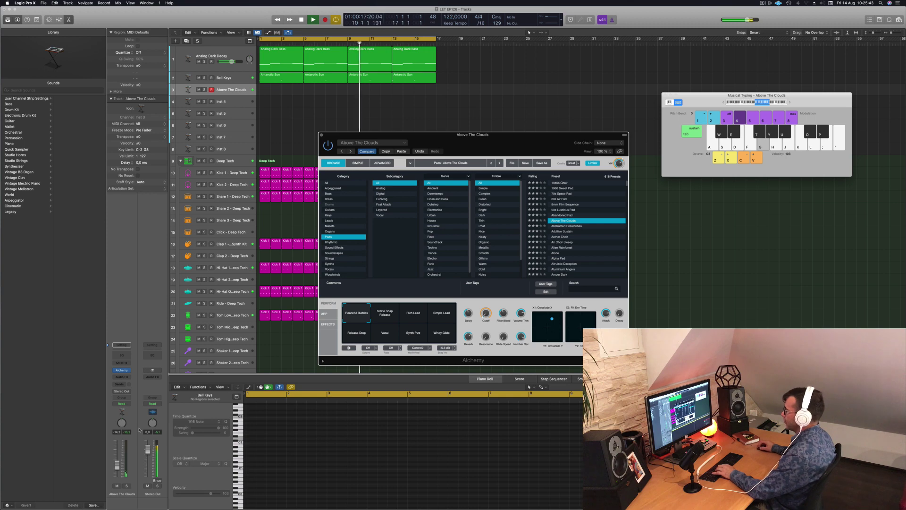
pyautogui.moveTo(118, 458); pyautogui.dragTo(118, 456)
pyautogui.press('f')
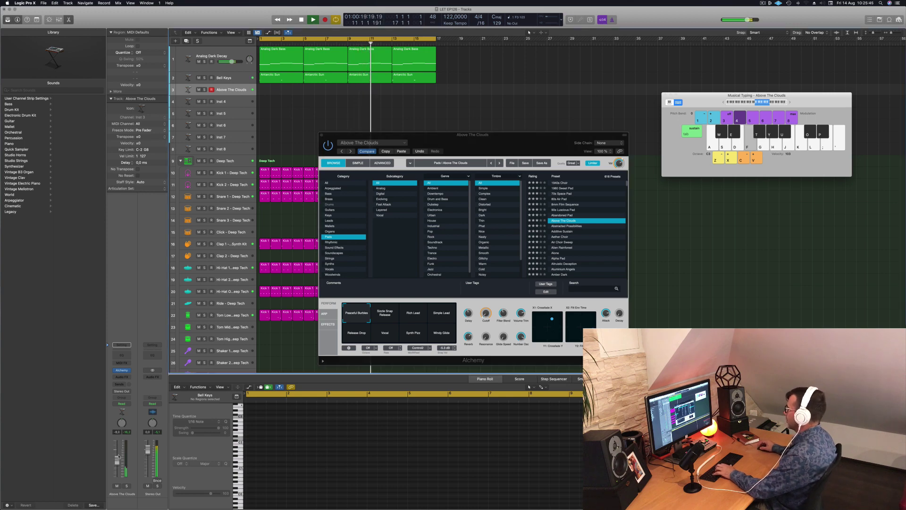
# Load the Air Choir Sweep preset and add a send to Bus 6 on its track
pyautogui.click(562, 243)
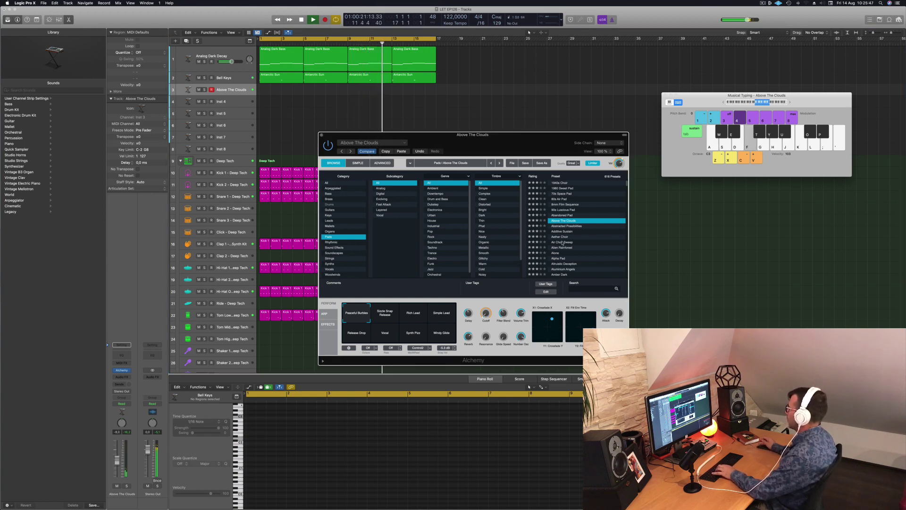
pyautogui.click(562, 243)
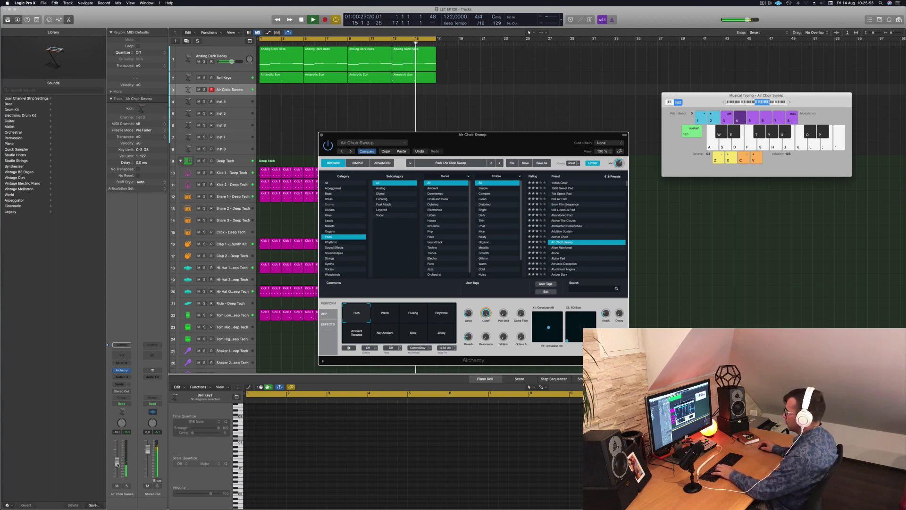
pyautogui.click(122, 384)
pyautogui.moveTo(138, 393)
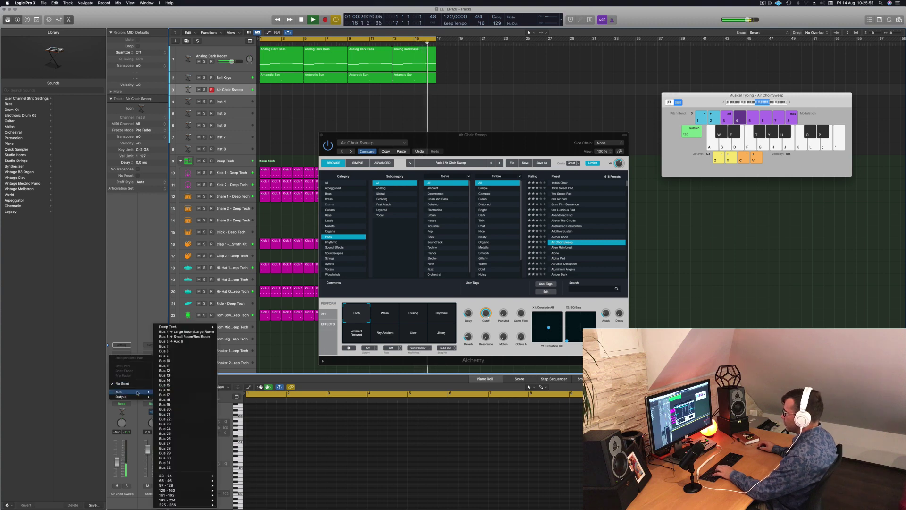
pyautogui.click(185, 344)
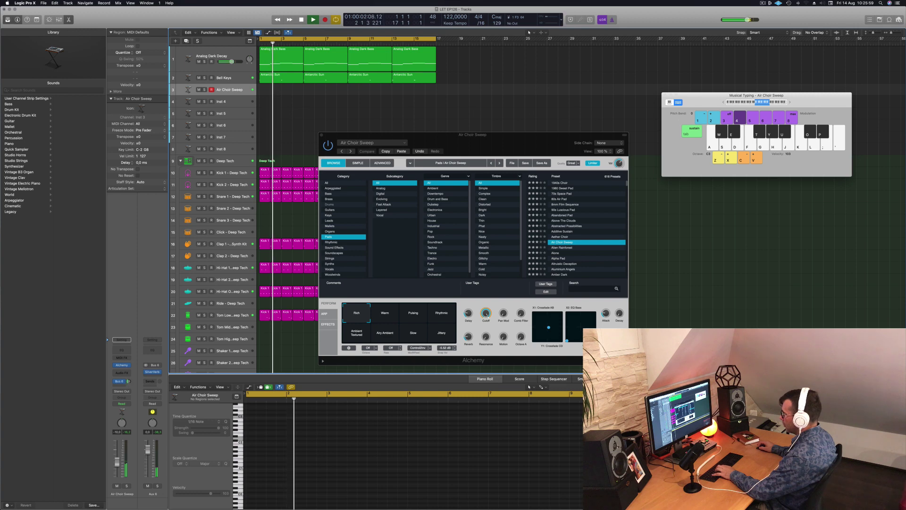
# Switch the Air Choir Sweep preset to its Warm variation, audition notes and raise the pad track's volume to about -8 dB
pyautogui.press('s')
pyautogui.moveTo(129, 382); pyautogui.dragTo(130, 380)
pyautogui.press('f')
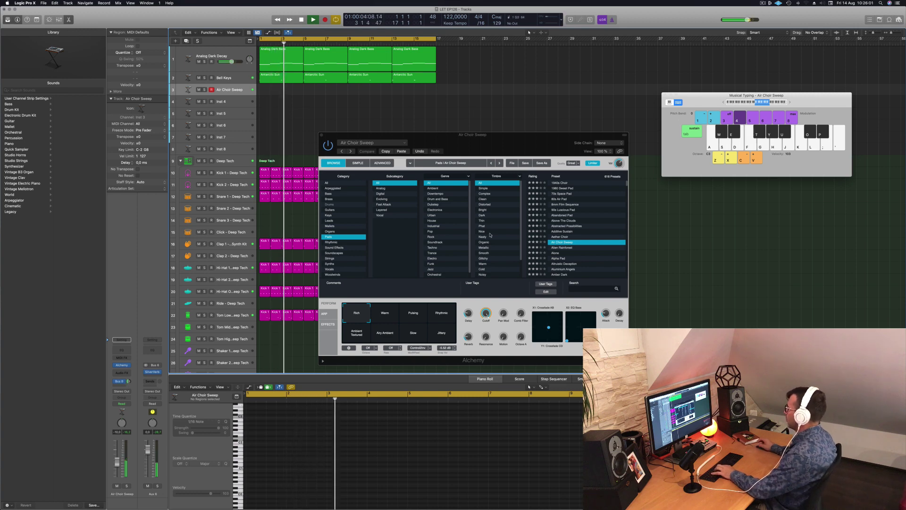
pyautogui.click(385, 315)
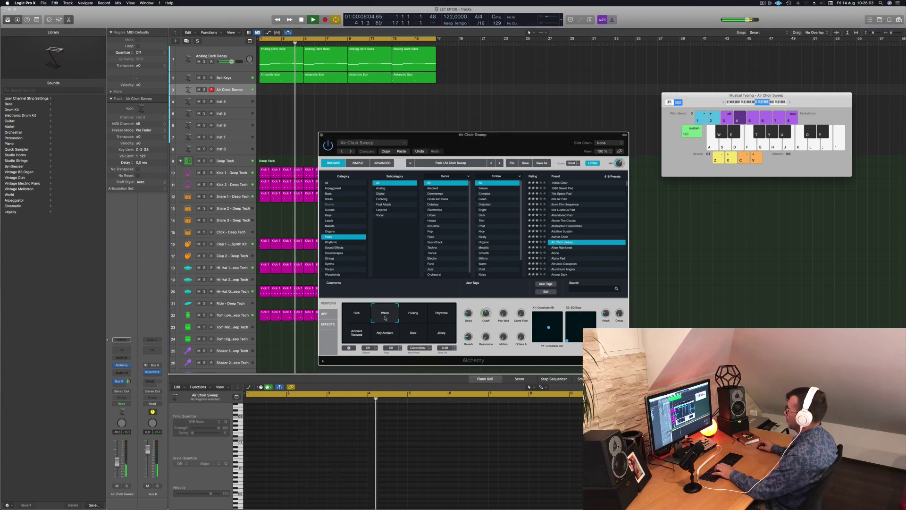
pyautogui.press('h')
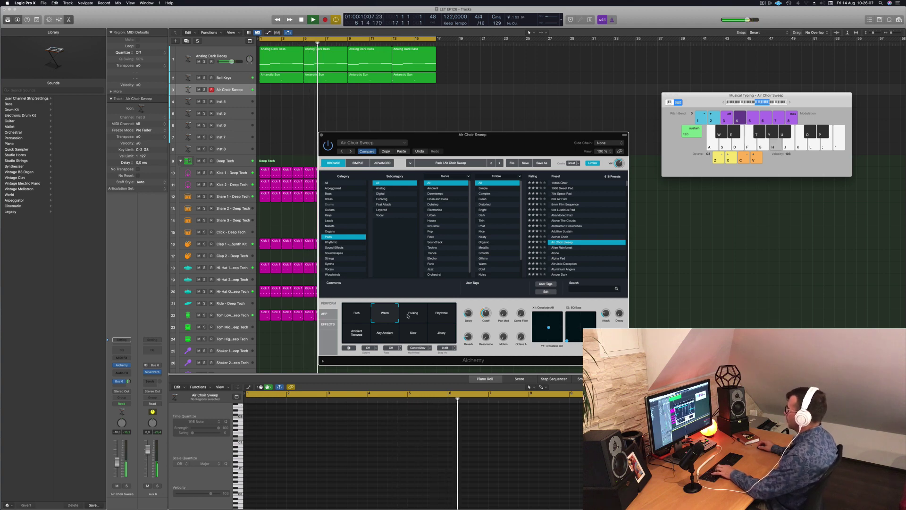
pyautogui.press('g')
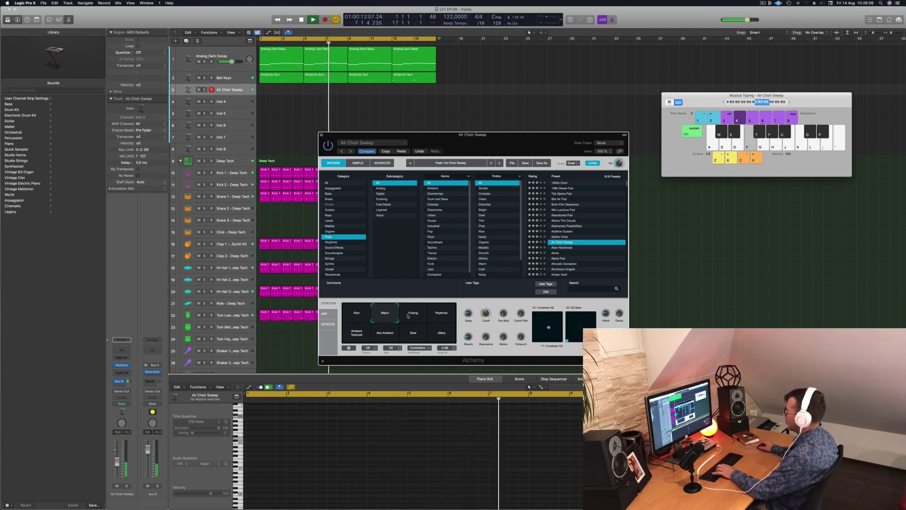
pyautogui.press('h')
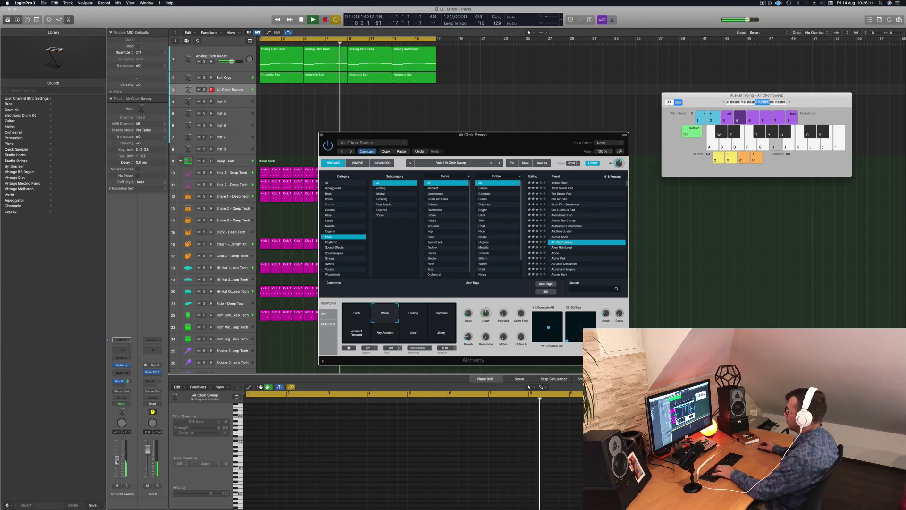
# Record two held pad notes, F then A, over bars 13 to 17 of the Air Choir Sweep track
pyautogui.press('h')
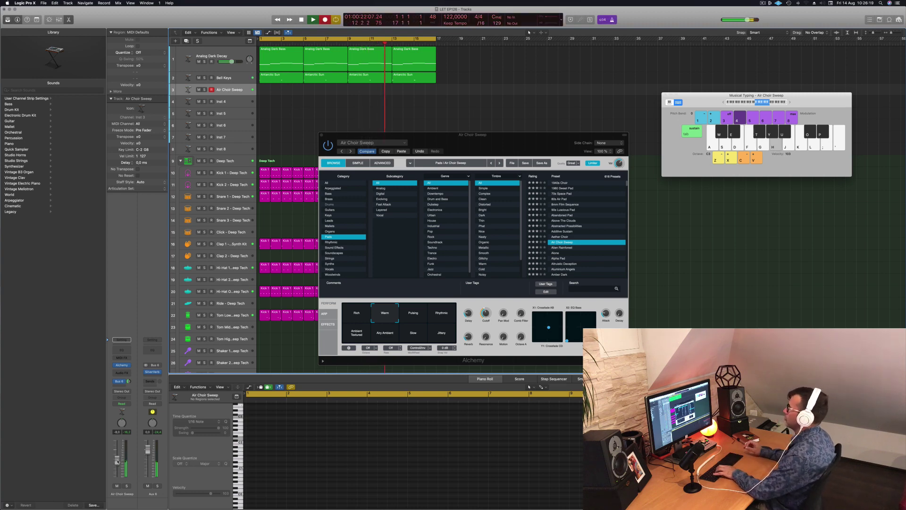
pyautogui.press('h')
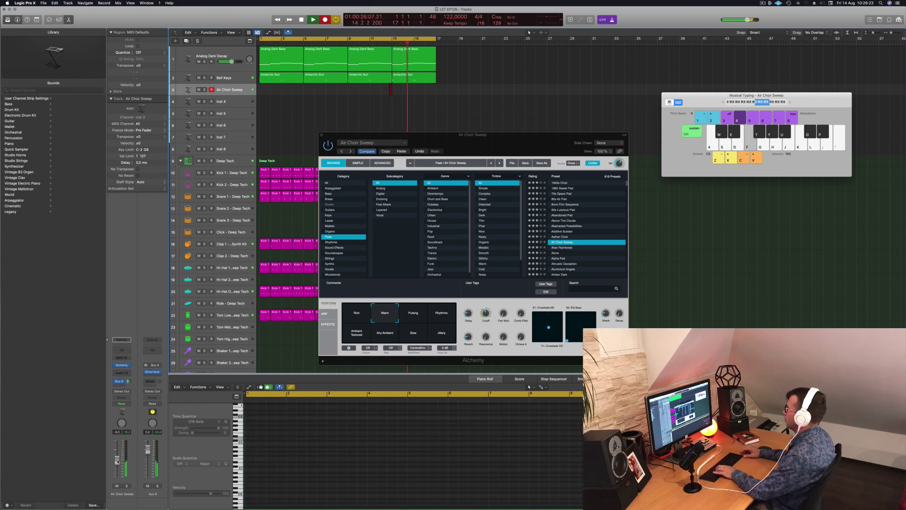
pyautogui.press('h')
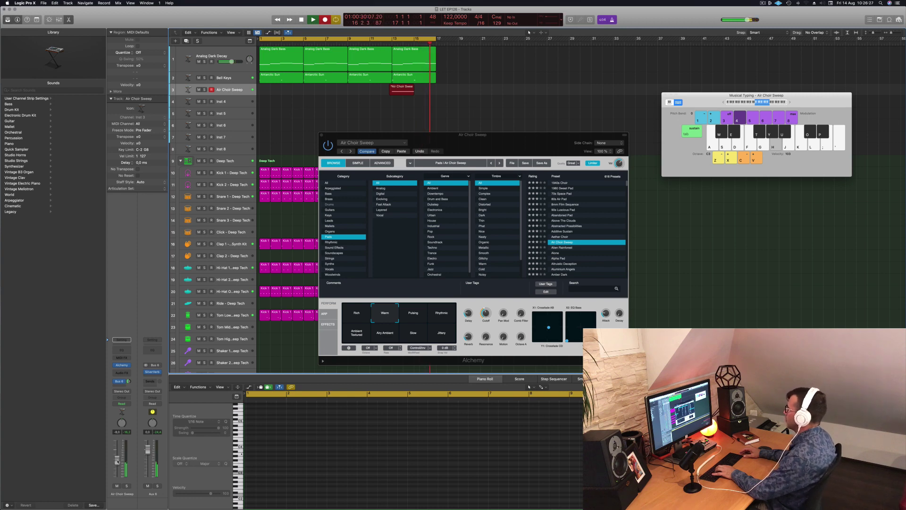
pyautogui.press('space')
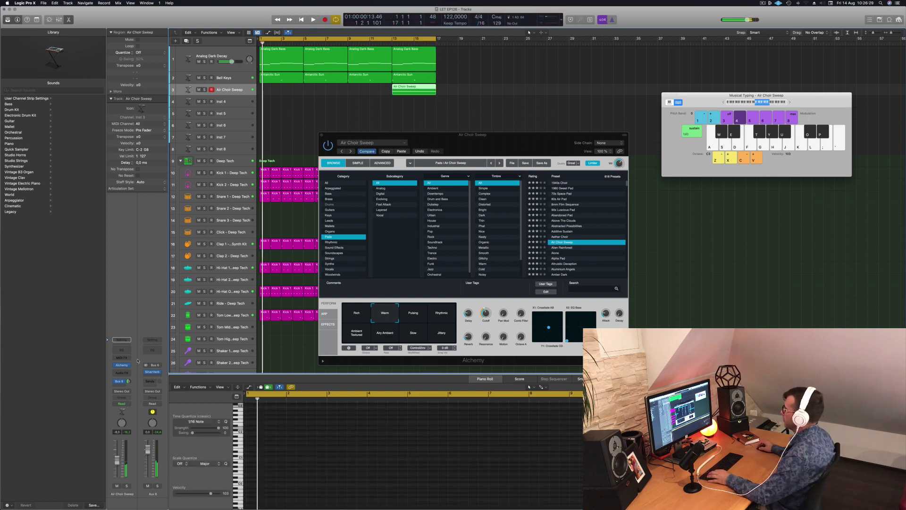
# Move the recorded pad region to bar 1 and copy it repeatedly to fill the arrangement up to bar 17
pyautogui.moveTo(422, 87); pyautogui.dragTo(324, 90)
pyautogui.press('super+z')
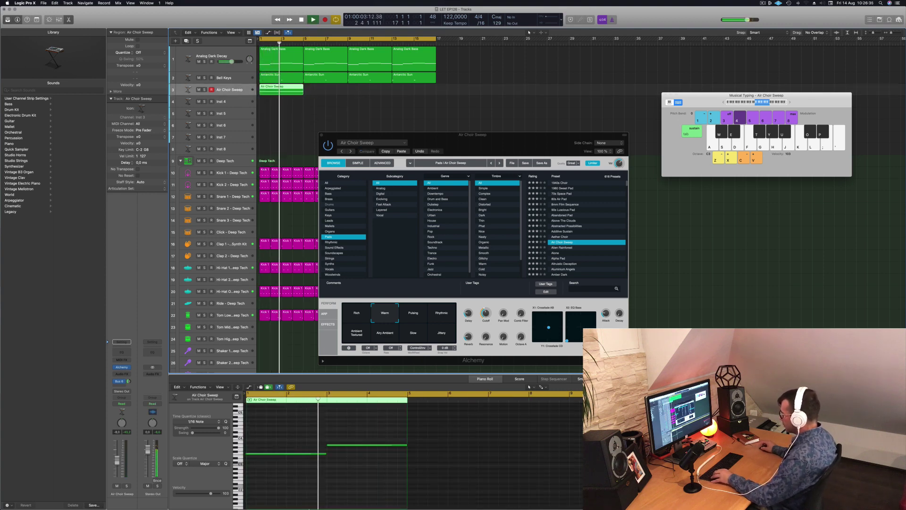
pyautogui.click(308, 486)
pyautogui.press('super+a')
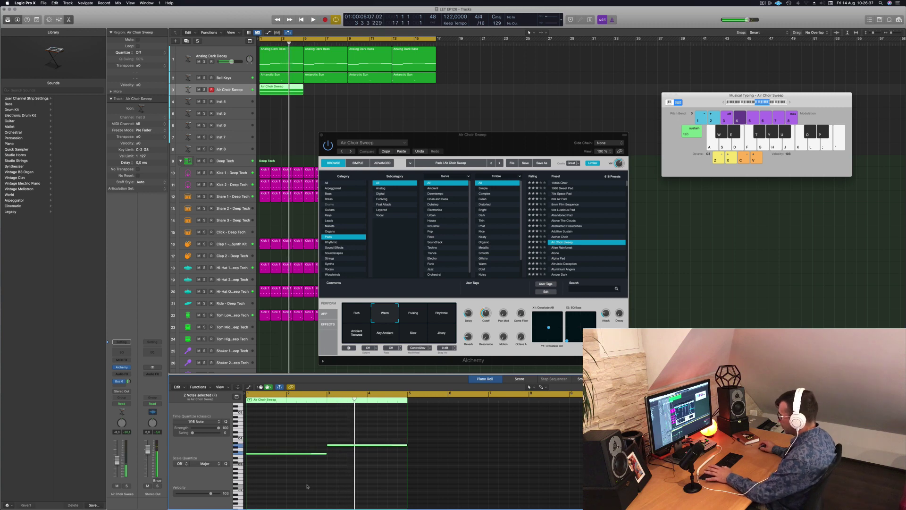
pyautogui.moveTo(284, 89); pyautogui.dragTo(372, 91)
# Lower the pad track's volume to about -12 dB during playback and move the Alchemy window clear of the regions
pyautogui.press('space')
pyautogui.moveTo(436, 141); pyautogui.dragTo(511, 114)
pyautogui.press('space')
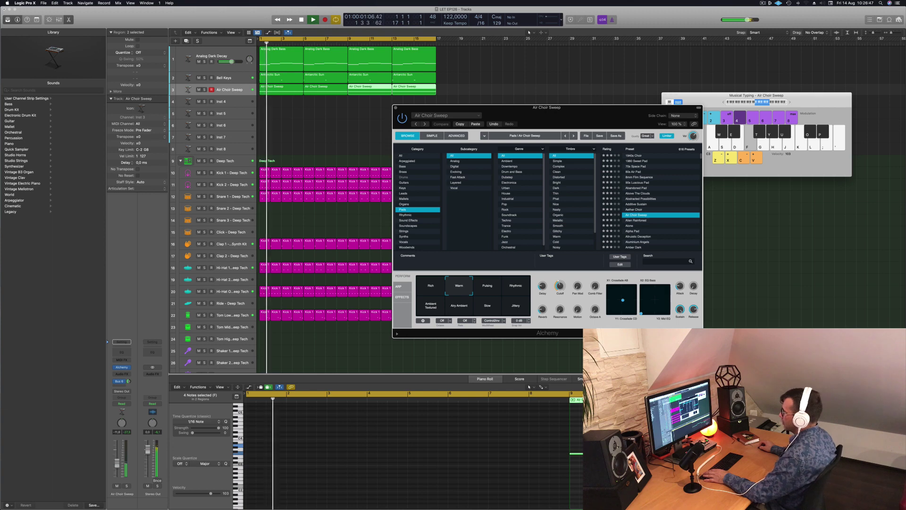
pyautogui.moveTo(118, 460); pyautogui.dragTo(118, 467)
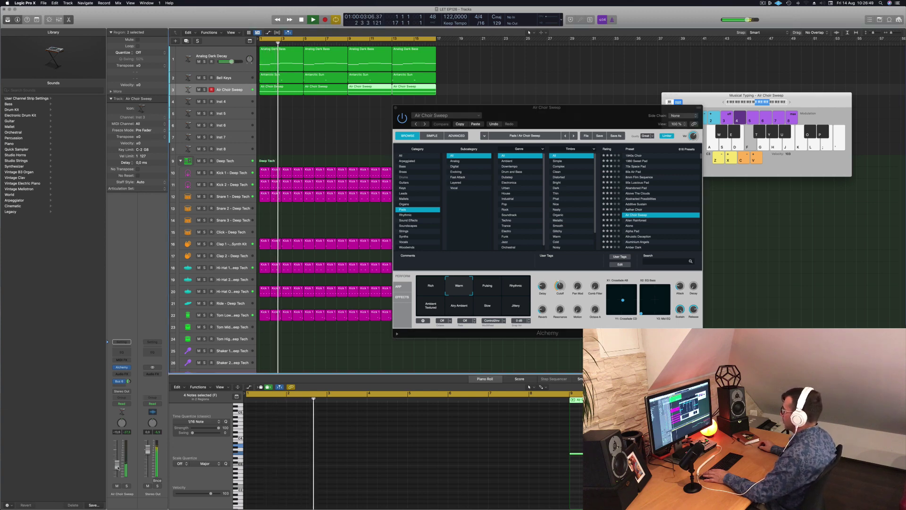
pyautogui.moveTo(510, 106); pyautogui.dragTo(642, 50)
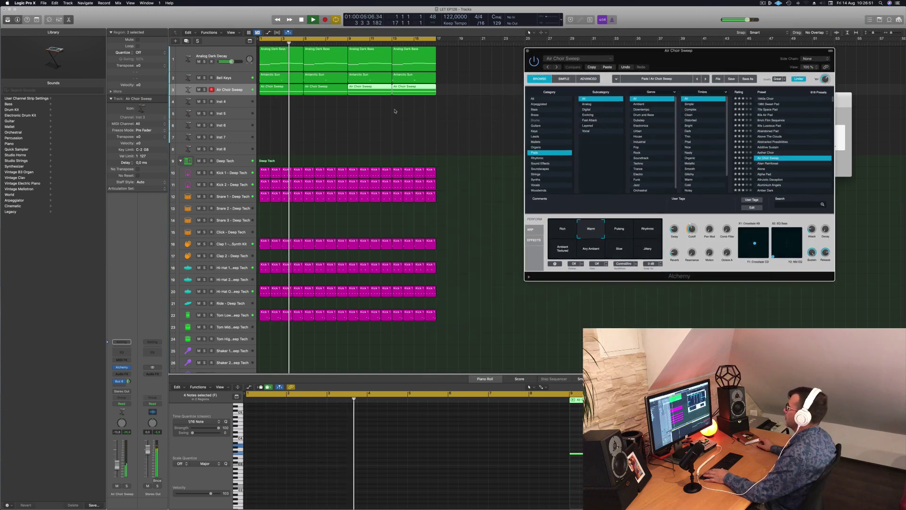
pyautogui.click(374, 110)
pyautogui.press('Return')
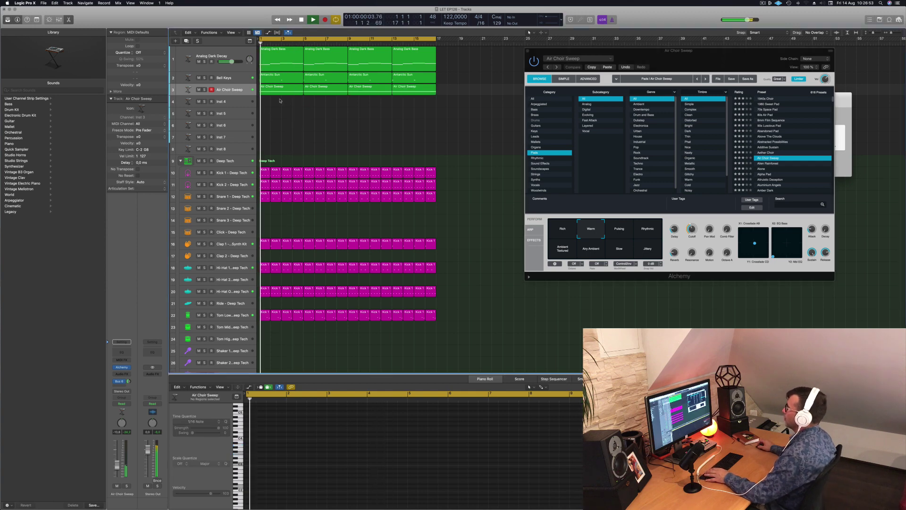
# Compare the first bass and pad regions, and create a new track with the Analog Dark Decay track's settings
pyautogui.click(283, 55)
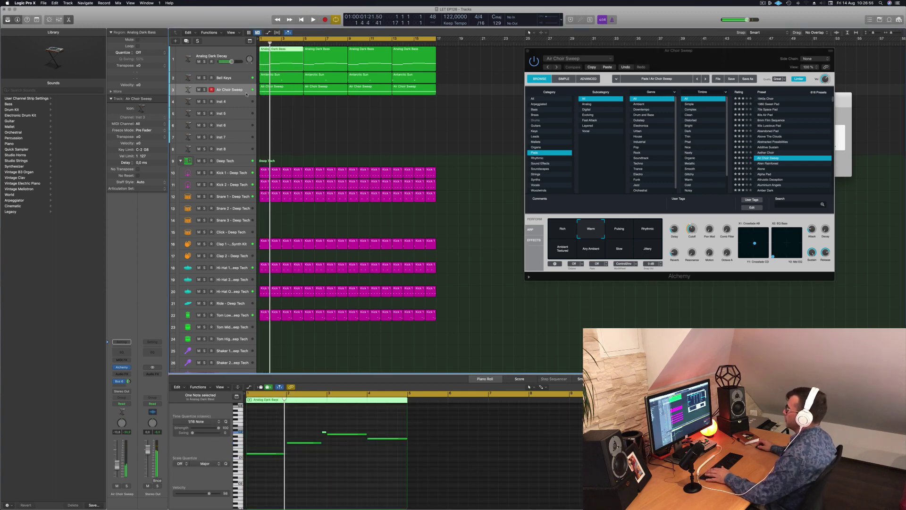
pyautogui.click(291, 90)
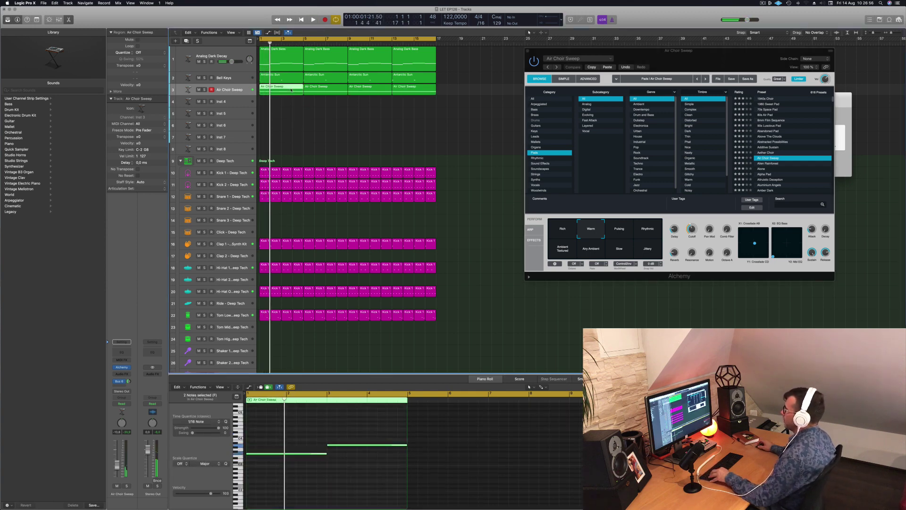
pyautogui.click(235, 56)
pyautogui.press('alt+super+s')
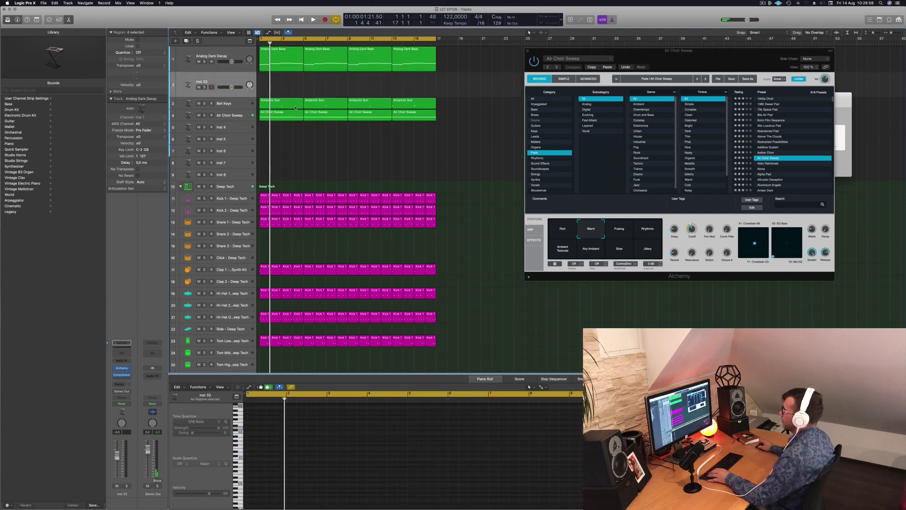
# Copy the first Air Choir Sweep region to bar 1 of the new bass track and play it back
pyautogui.moveTo(280, 112); pyautogui.dragTo(276, 91)
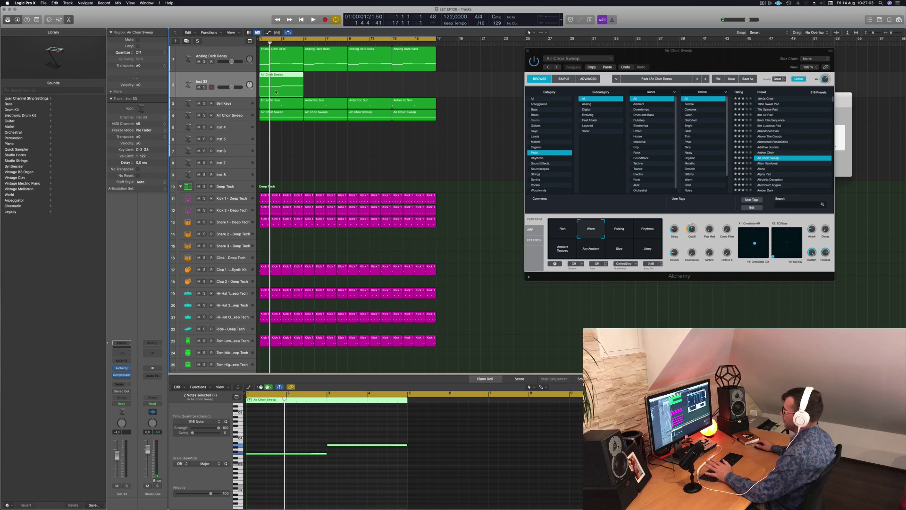
pyautogui.press('space')
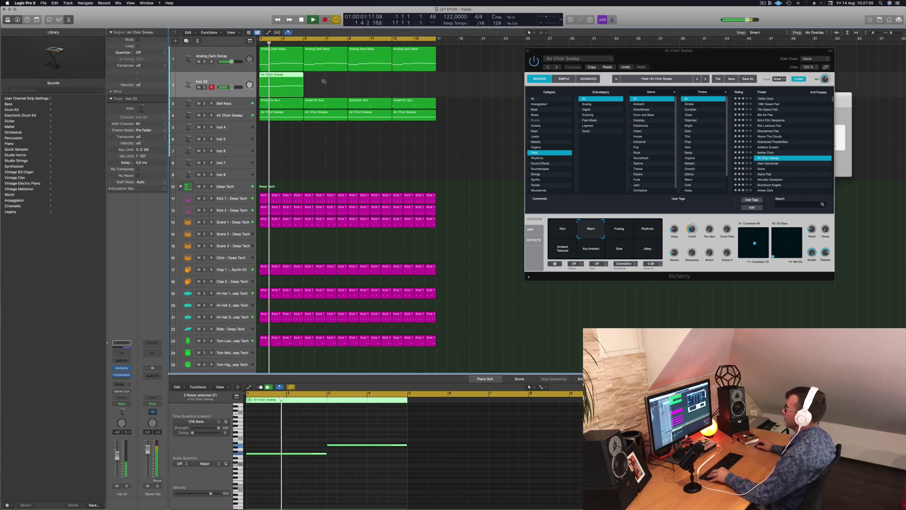
pyautogui.scroll(-4, 324, 81)
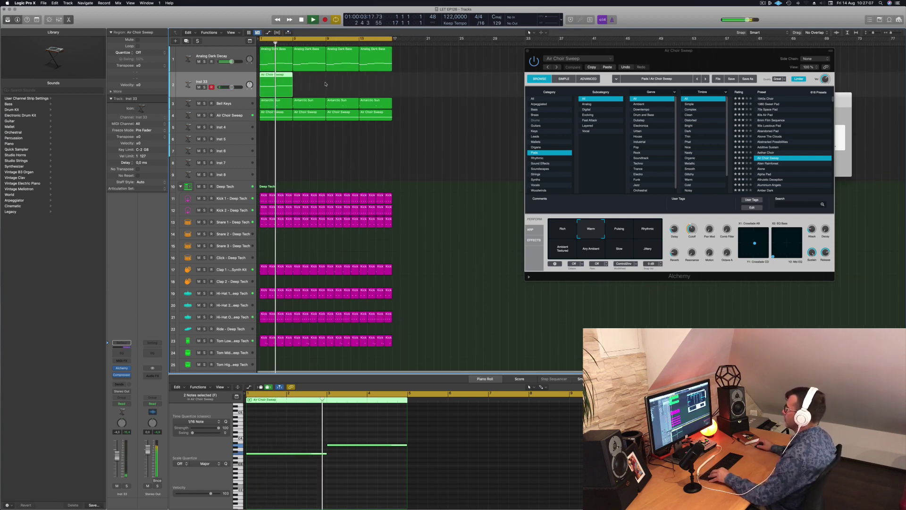
pyautogui.scroll(3, 326, 84)
pyautogui.press('space')
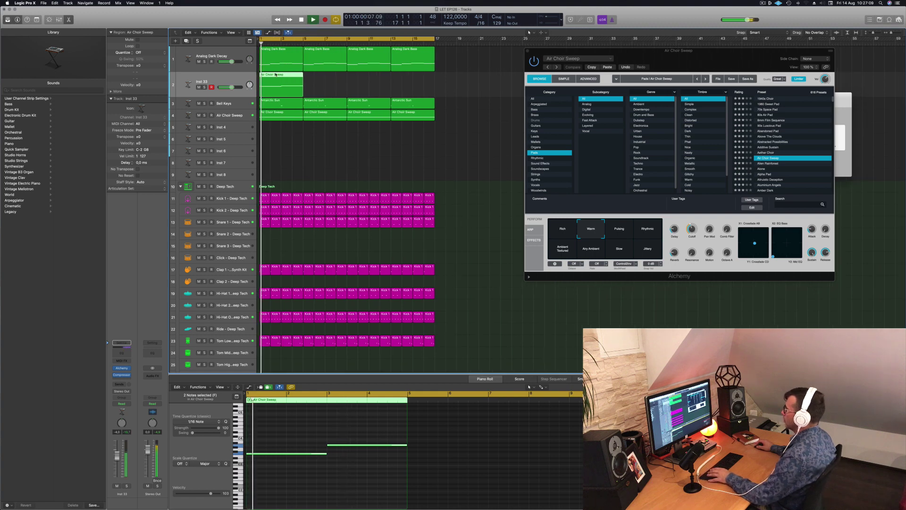
# Shorten the first note in the copied region slightly and transpose both of its notes down two octaves
pyautogui.click(325, 455)
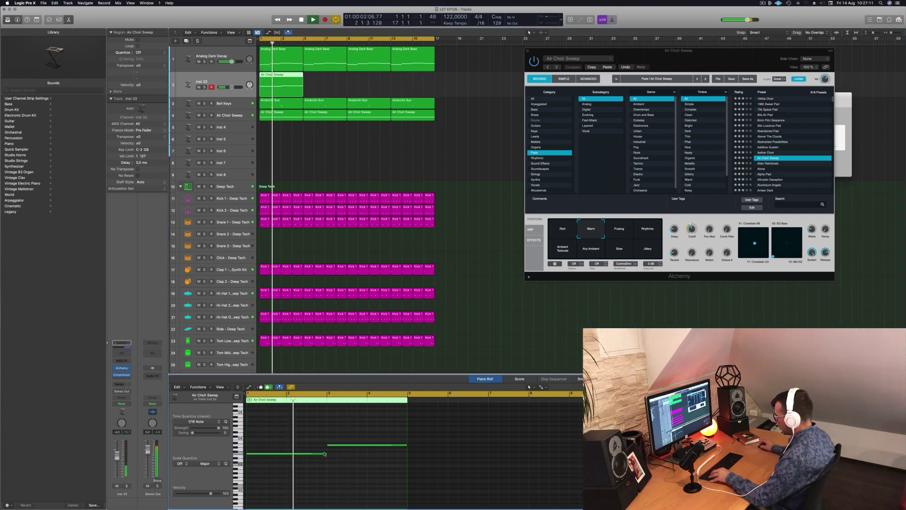
pyautogui.moveTo(326, 453); pyautogui.dragTo(325, 454)
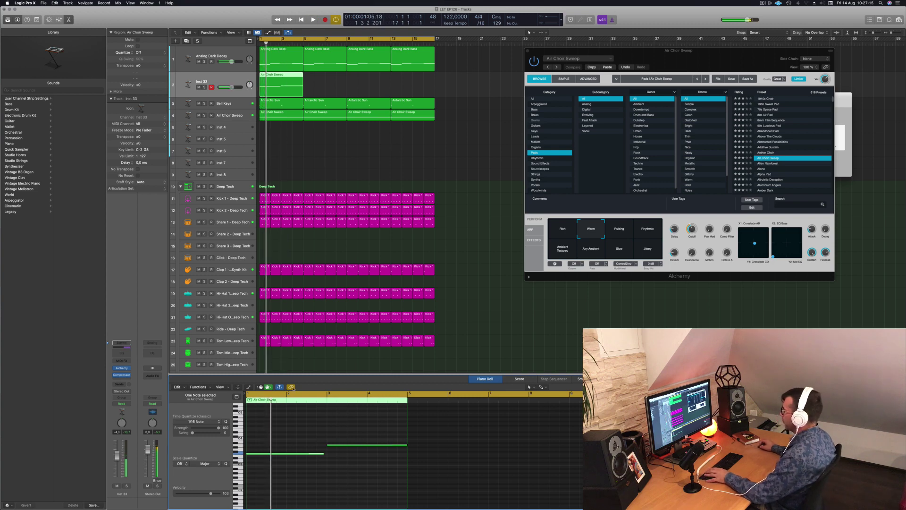
pyautogui.moveTo(304, 437); pyautogui.dragTo(354, 472)
pyautogui.hotkey('shift', 'alt', 'Down')
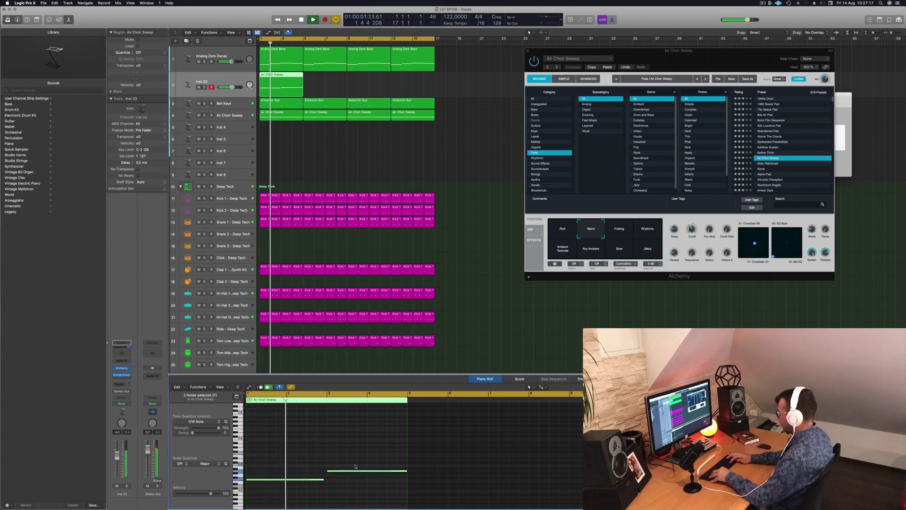
pyautogui.hotkey('shift', 'alt', 'Down')
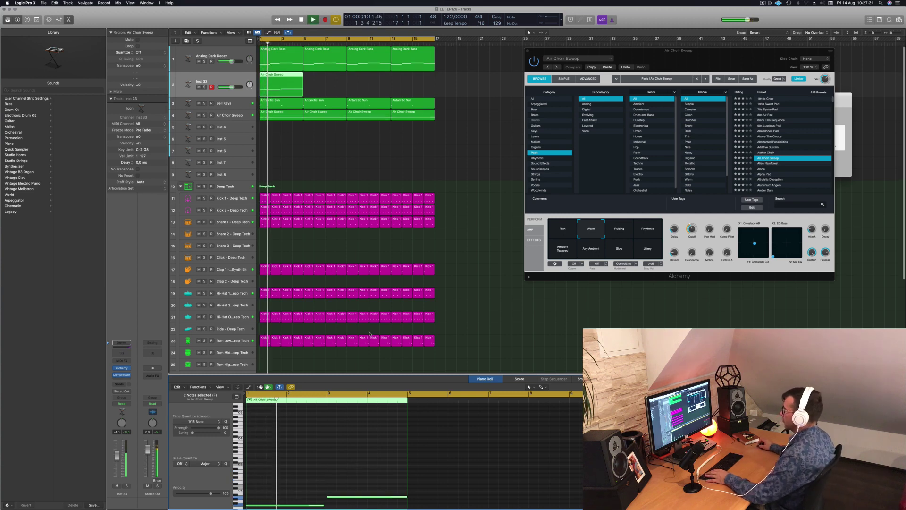
pyautogui.scroll(-2, 417, 146)
pyautogui.scroll(-3, 267, 496)
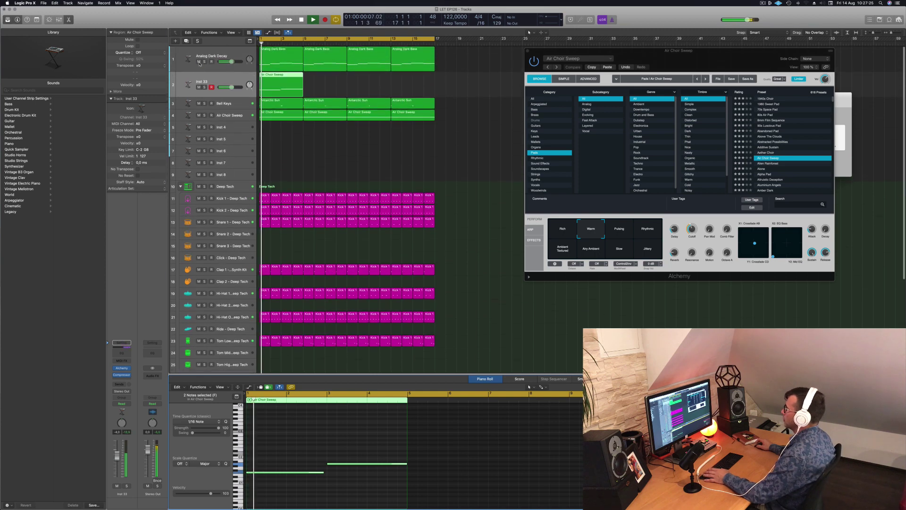
# Mute the Analog Dark Decay track and repeat the new bass region on its track up to bar 17
pyautogui.scroll(1, 193, 67)
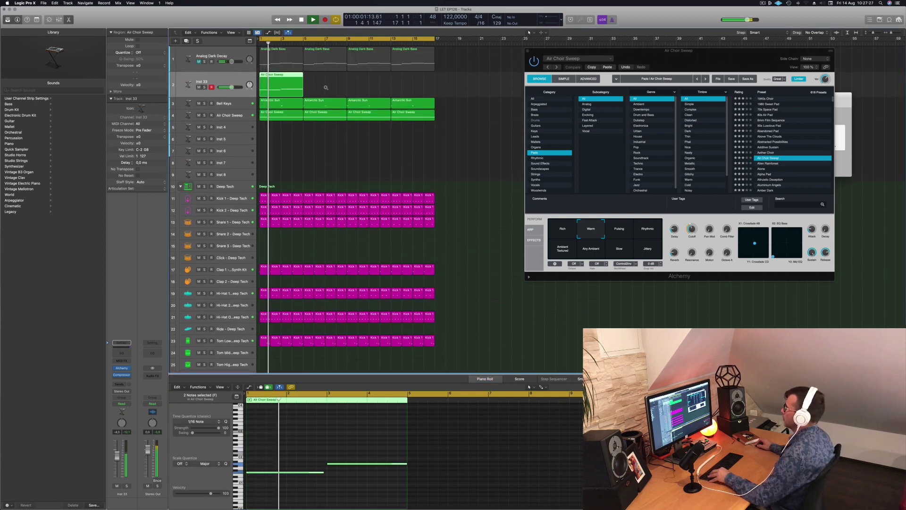
pyautogui.hscroll(3, 326, 87)
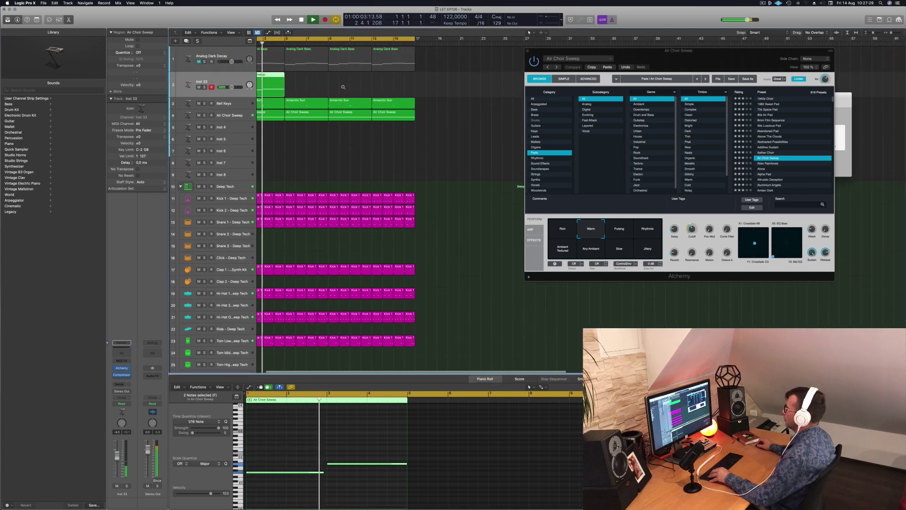
pyautogui.hscroll(-2, 342, 86)
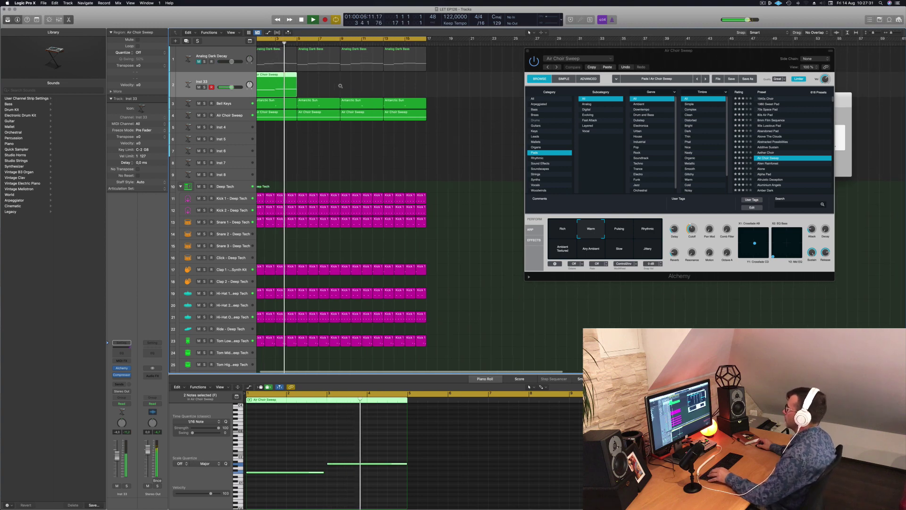
pyautogui.scroll(-2, 340, 86)
pyautogui.moveTo(276, 78); pyautogui.dragTo(355, 79)
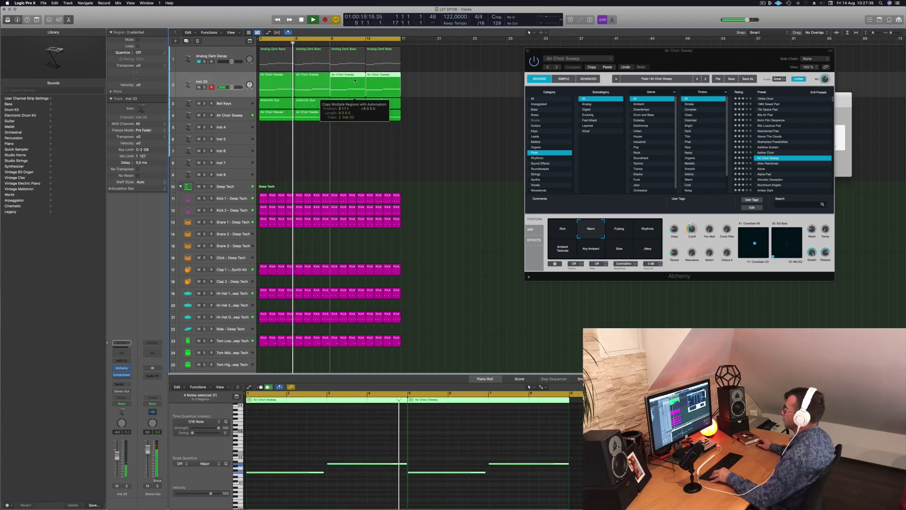
# Shorten the first bass region's A1 note to one bar, add a one-bar B1 note at bar 4 and play it back
pyautogui.click(365, 420)
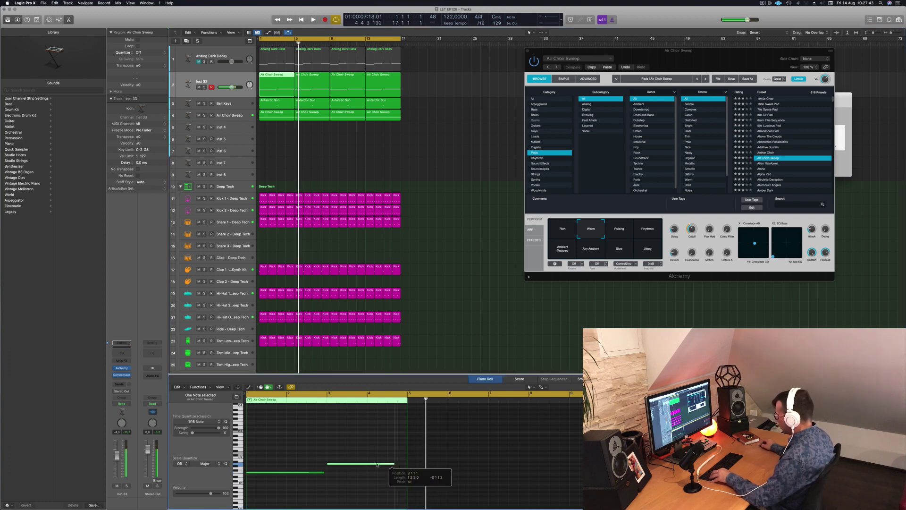
pyautogui.moveTo(377, 465)
pyautogui.mouseDown()
pyautogui.moveTo(354, 464)
pyautogui.moveTo(392, 460)
pyautogui.mouseUp()
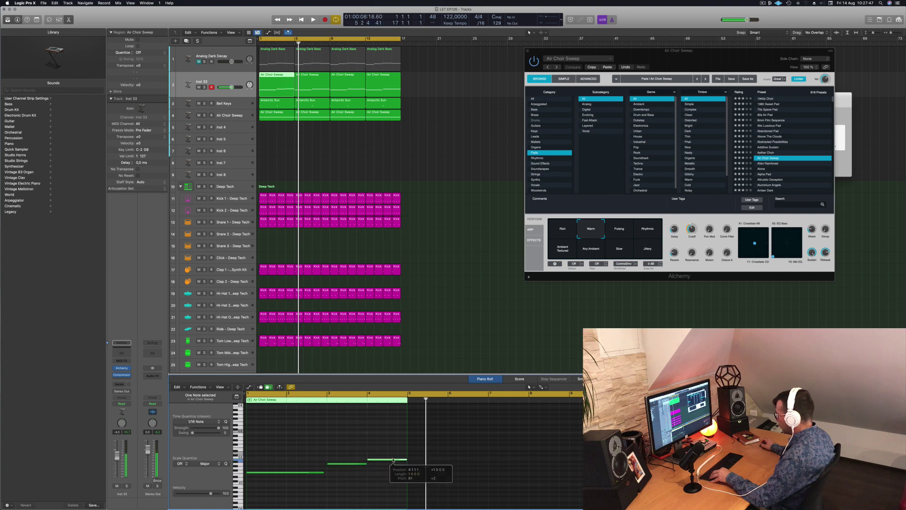
pyautogui.press('space')
pyautogui.keyDown('ctrl'); pyautogui.keyDown('alt'); pyautogui.click(412, 449); pyautogui.keyUp('alt'); pyautogui.keyUp('ctrl')
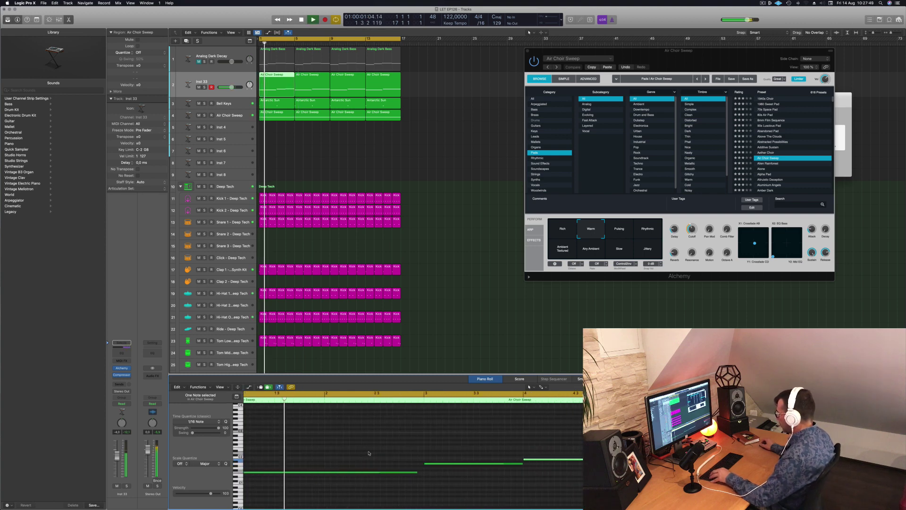
pyautogui.keyDown('ctrl'); pyautogui.keyDown('alt'); pyautogui.click(411, 448); pyautogui.keyUp('alt'); pyautogui.keyUp('ctrl')
pyautogui.keyDown('ctrl'); pyautogui.keyDown('alt'); pyautogui.click(410, 447); pyautogui.keyUp('alt'); pyautogui.keyUp('ctrl')
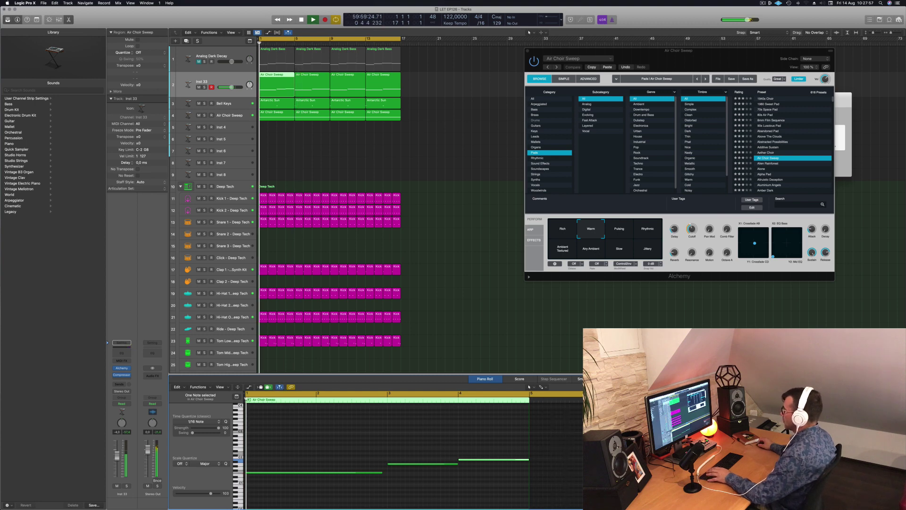
# Replace the repeats after the first Inst 33 region with copies of it up to bar 17 and play from the start
pyautogui.press('l')
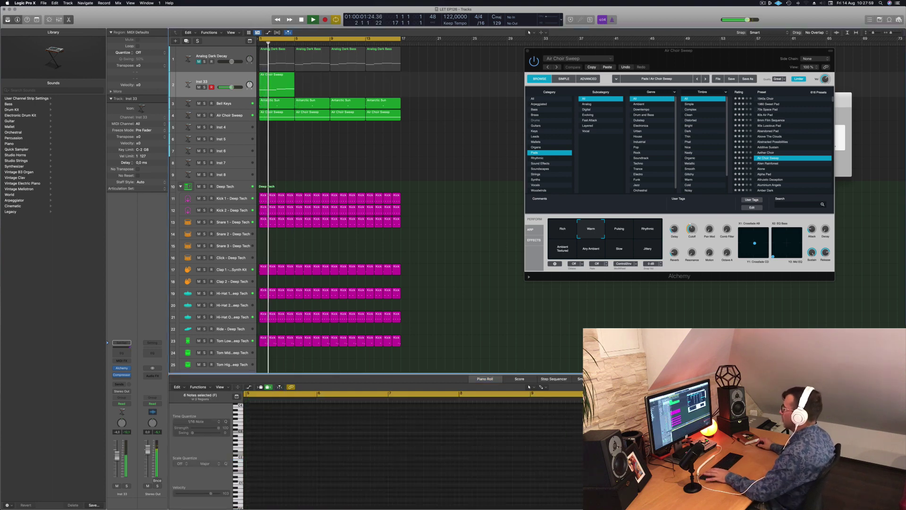
pyautogui.moveTo(282, 86); pyautogui.dragTo(353, 78)
pyautogui.keyDown('shift'); pyautogui.click(280, 89); pyautogui.keyUp('shift')
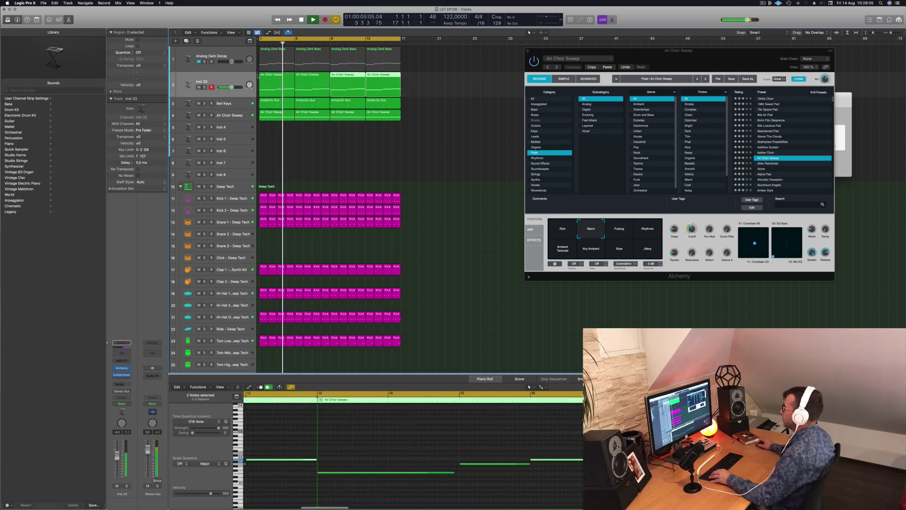
pyautogui.click(232, 78)
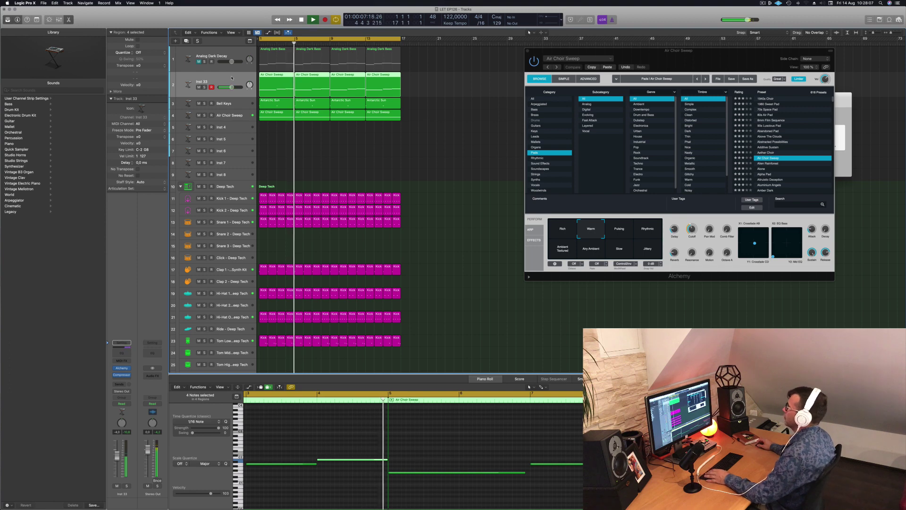
pyautogui.press('Return')
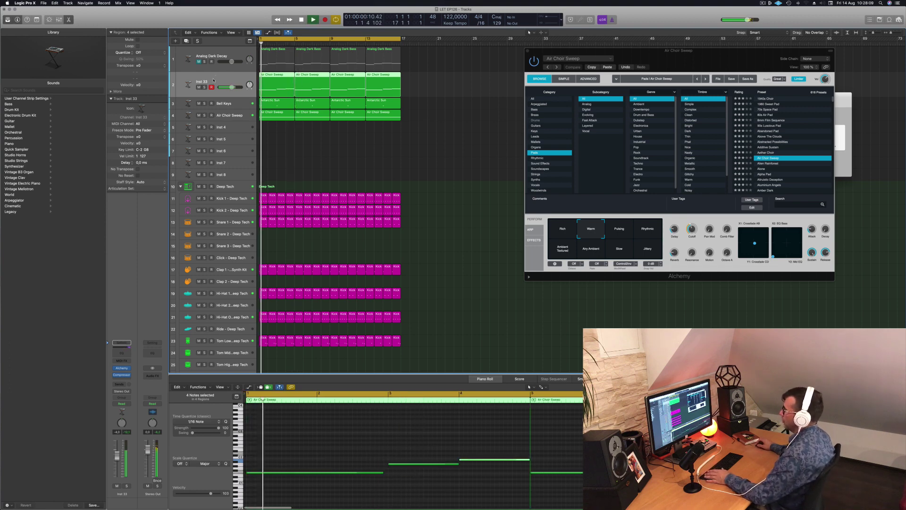
pyautogui.press('Return')
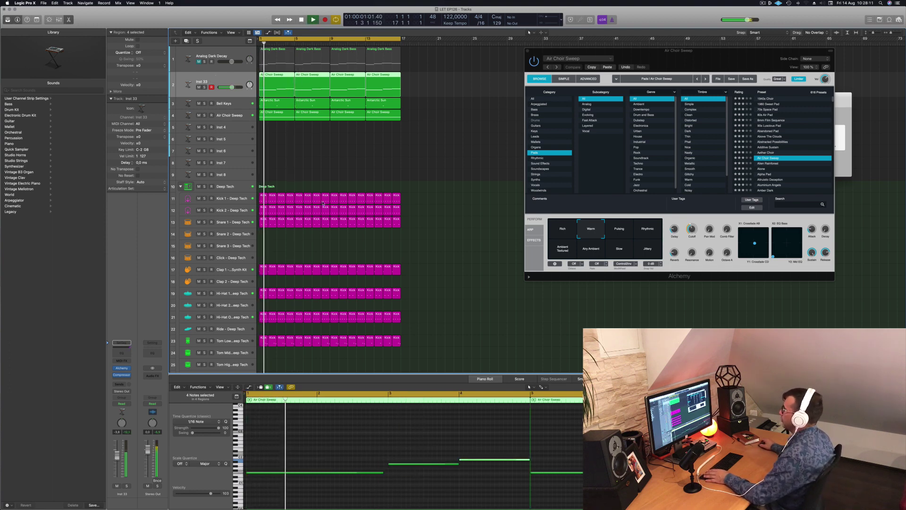
pyautogui.click(351, 150)
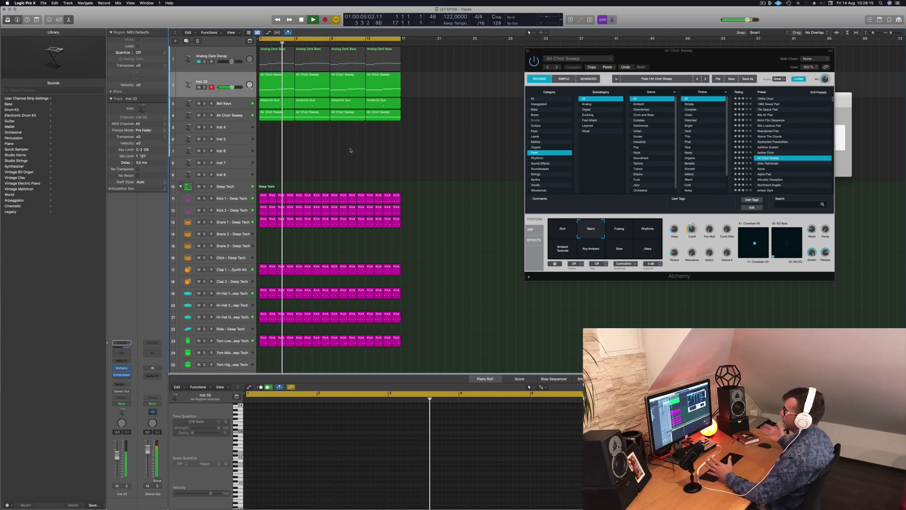
# Duplicate the Inst 33 track and copy its first Air Choir Sweep region to bar 1 of the new track
pyautogui.click(239, 79)
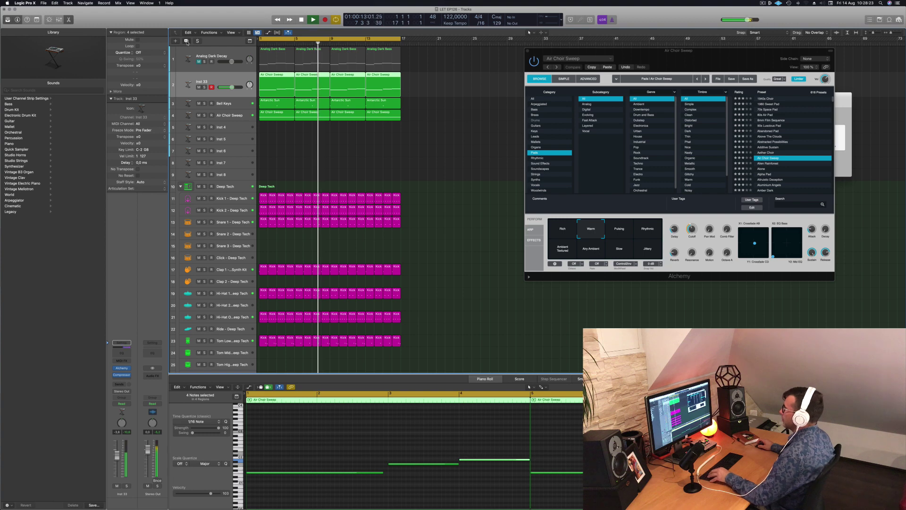
pyautogui.click(186, 42)
pyautogui.press('Return')
pyautogui.click(273, 87)
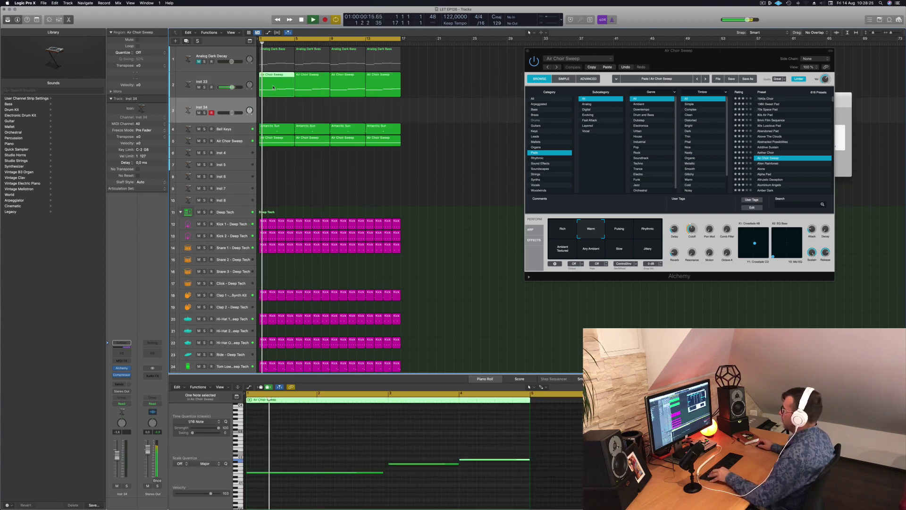
pyautogui.moveTo(273, 88); pyautogui.dragTo(274, 114)
pyautogui.press('space')
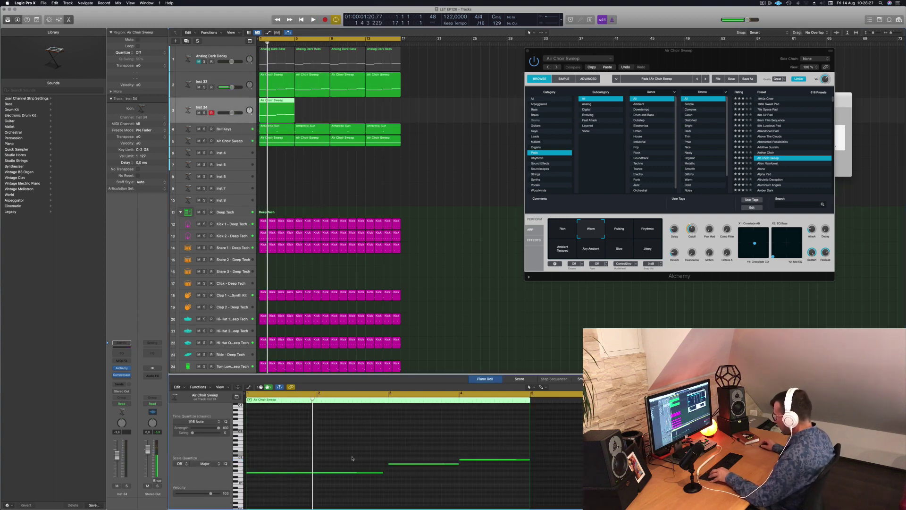
# Shorten the new region's first note to about 1.5 beats, copy it to beat 4 of bar 1 and play it back
pyautogui.moveTo(381, 472); pyautogui.dragTo(320, 476)
pyautogui.press('space')
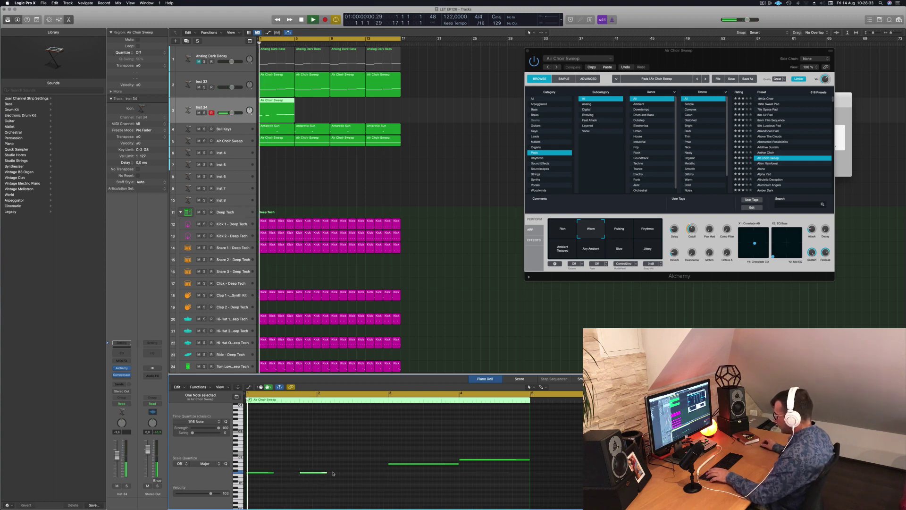
pyautogui.press('space')
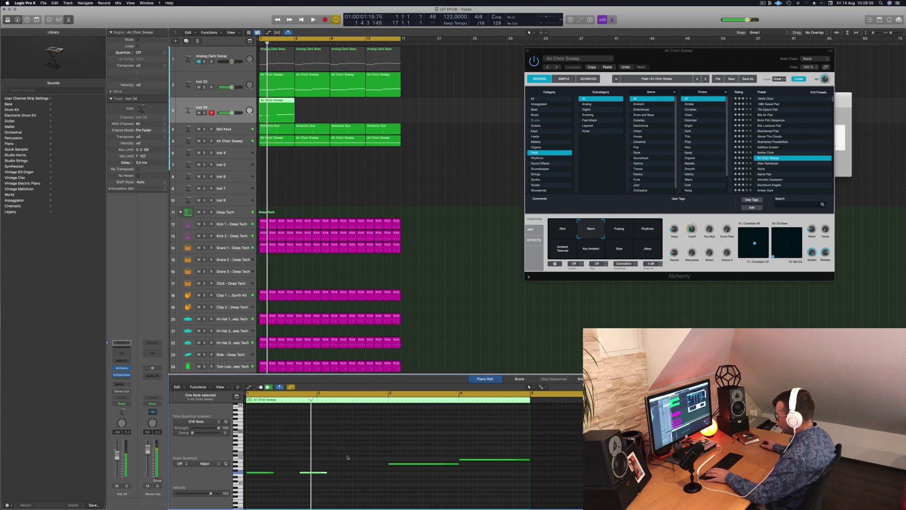
pyautogui.press('space')
pyautogui.press('space')
pyautogui.press('space')
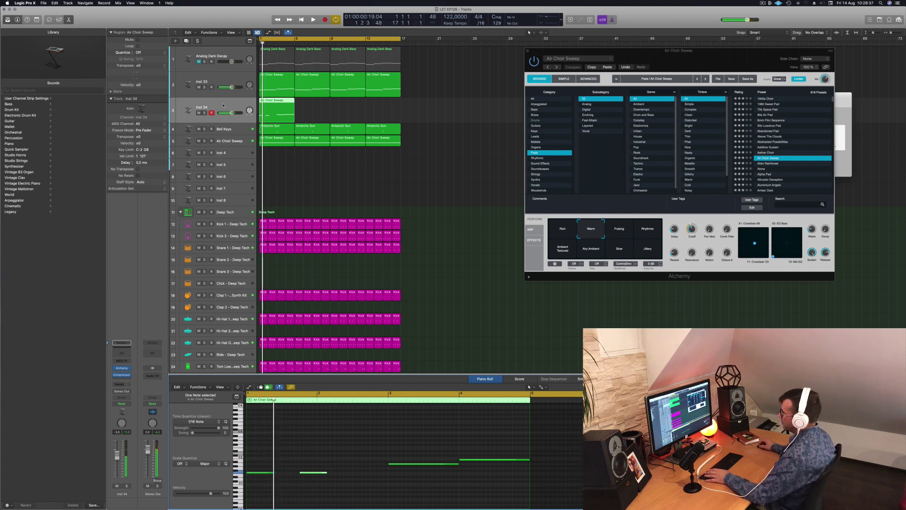
# Load the Space Brass preset from the Brass category in the Inst 34 track's Alchemy and play it
pyautogui.click(121, 374)
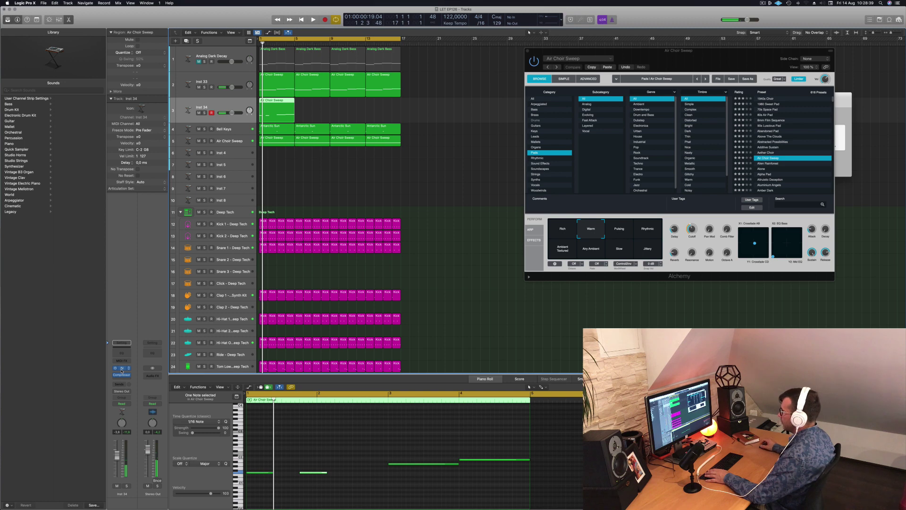
pyautogui.click(122, 369)
pyautogui.moveTo(443, 80); pyautogui.dragTo(447, 80)
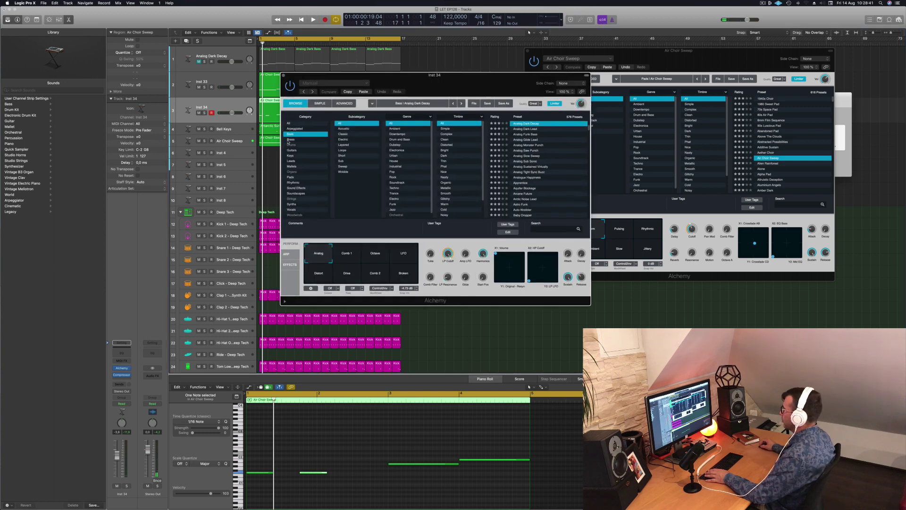
pyautogui.click(289, 140)
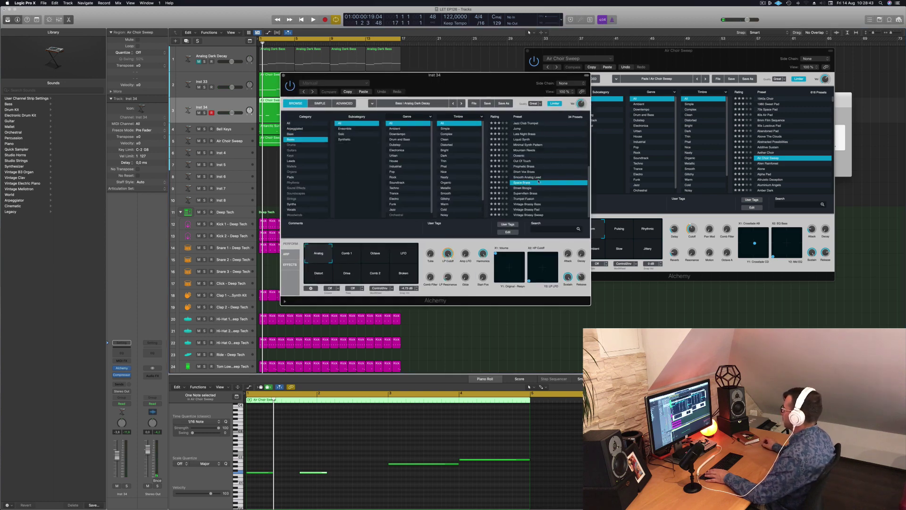
pyautogui.moveTo(484, 79); pyautogui.dragTo(624, 88)
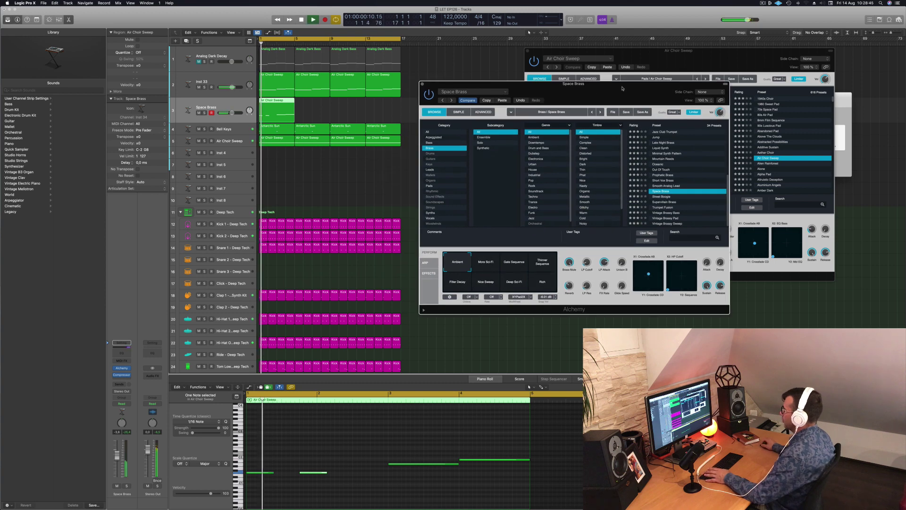
# Transpose all four notes in the Space Brass track's region up one octave and listen to them
pyautogui.click(348, 477)
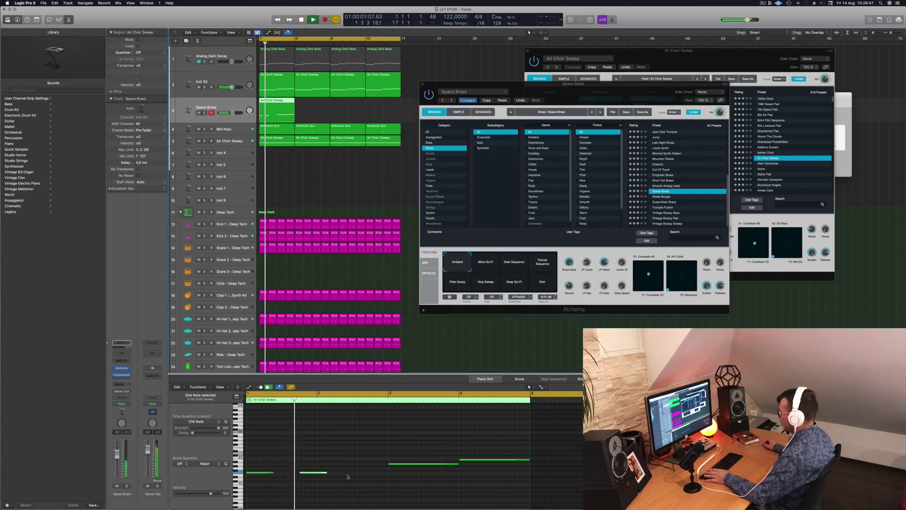
pyautogui.moveTo(265, 448); pyautogui.dragTo(478, 485)
pyautogui.press('space')
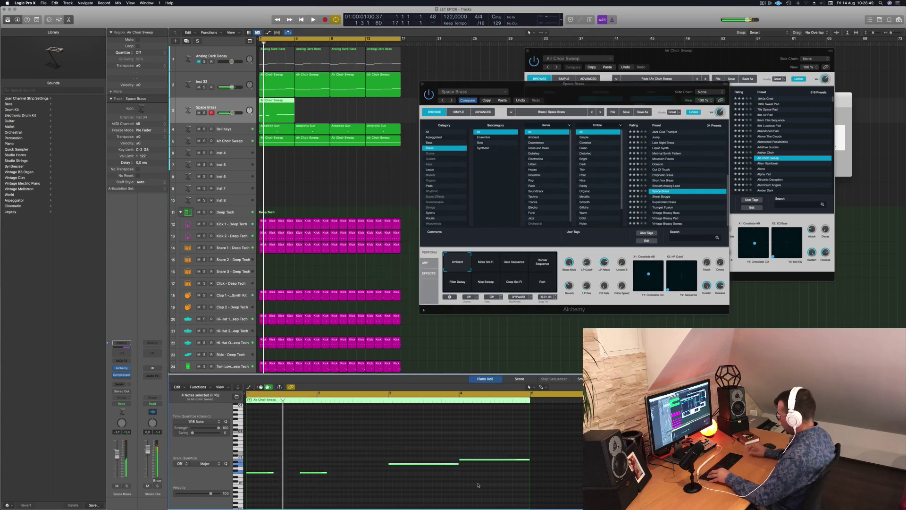
pyautogui.hotkey('alt', 'shift', 'Up')
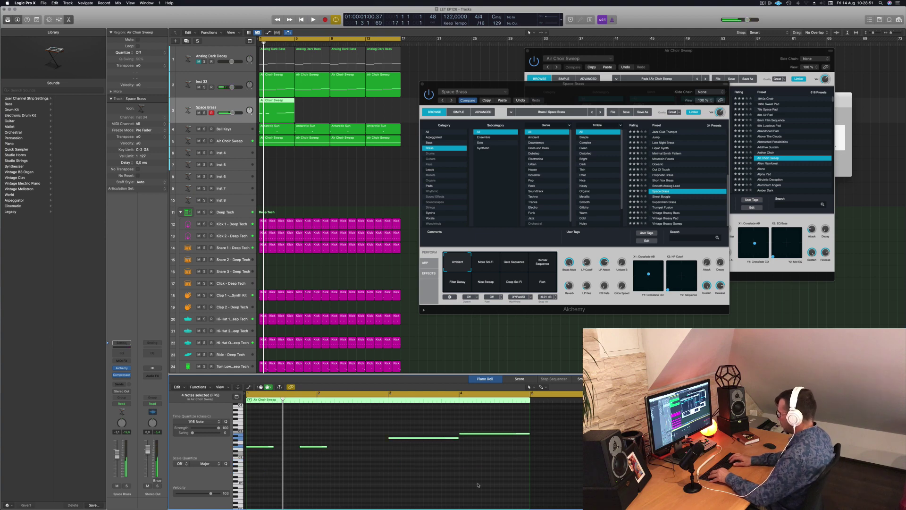
pyautogui.hotkey('alt', 'shift', 'Up')
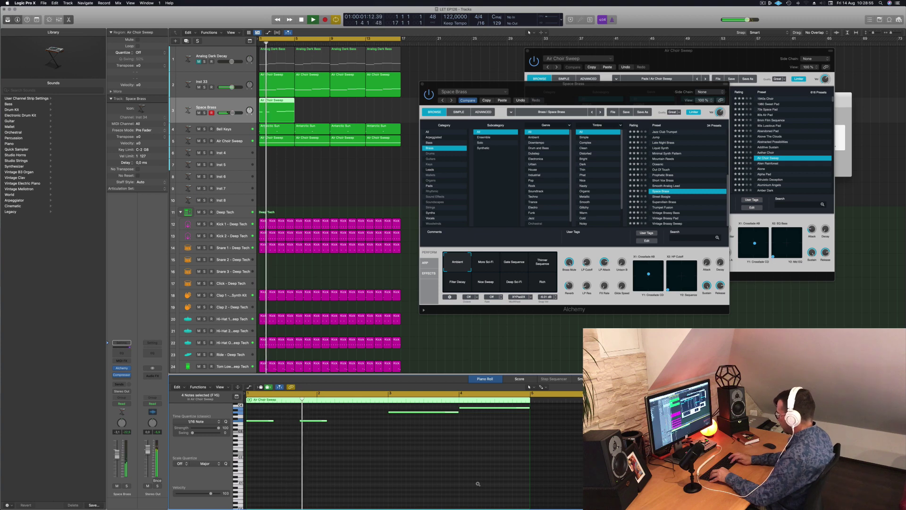
pyautogui.hotkey('alt', 'shift', 'Down')
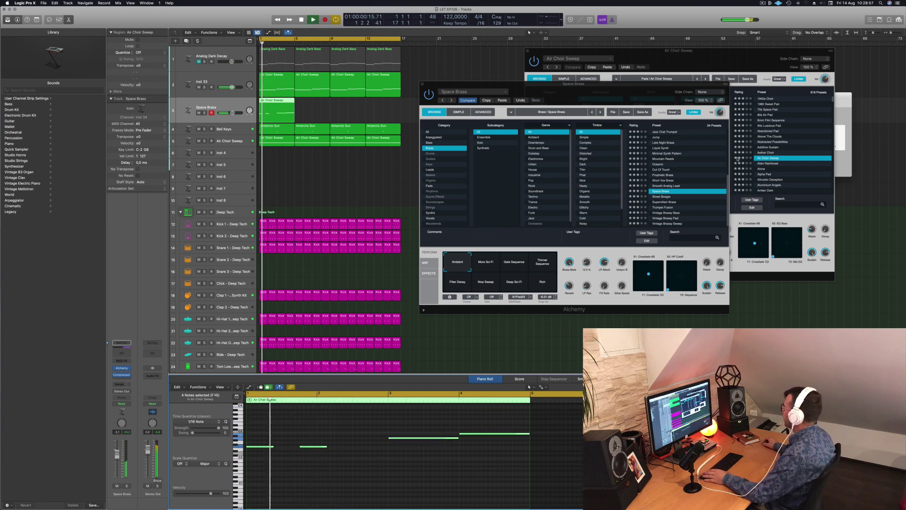
# Switch the track's Alchemy preset to Liquid Synth and look through the other Brass presets
pyautogui.click(662, 148)
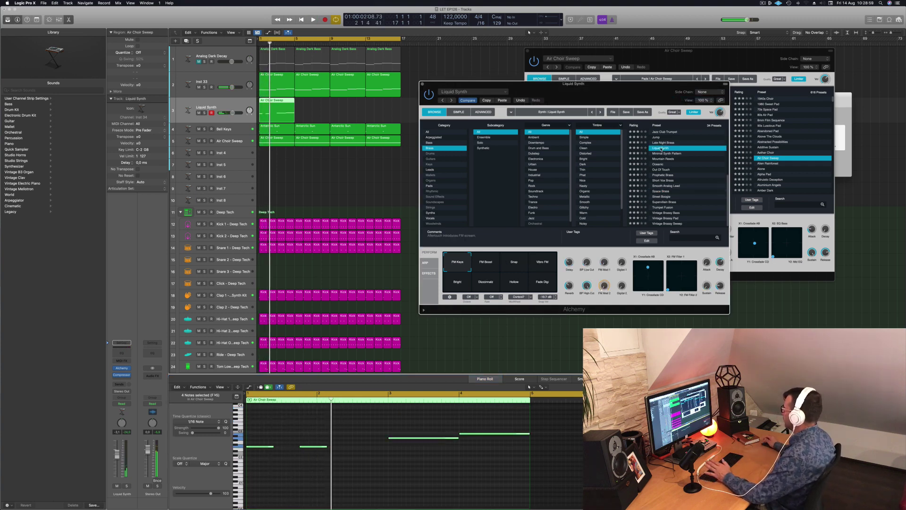
pyautogui.scroll(3, 667, 162)
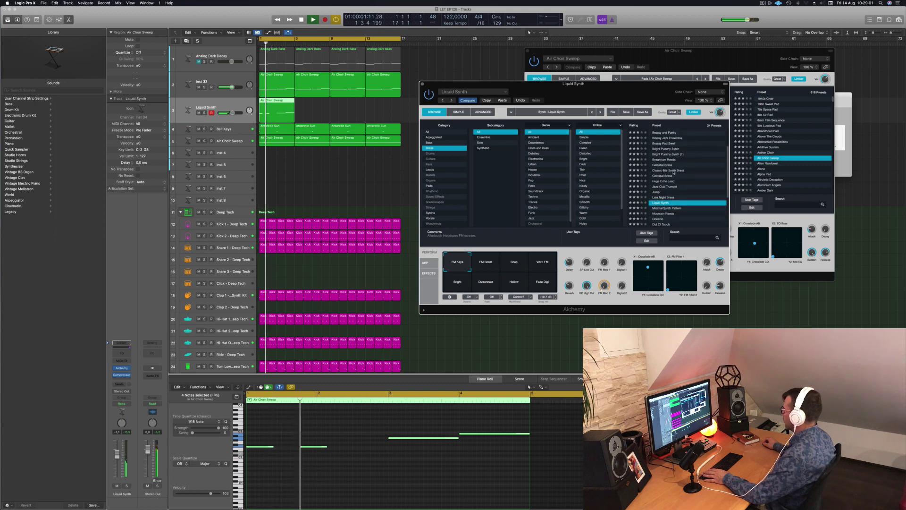
pyautogui.scroll(5, 675, 171)
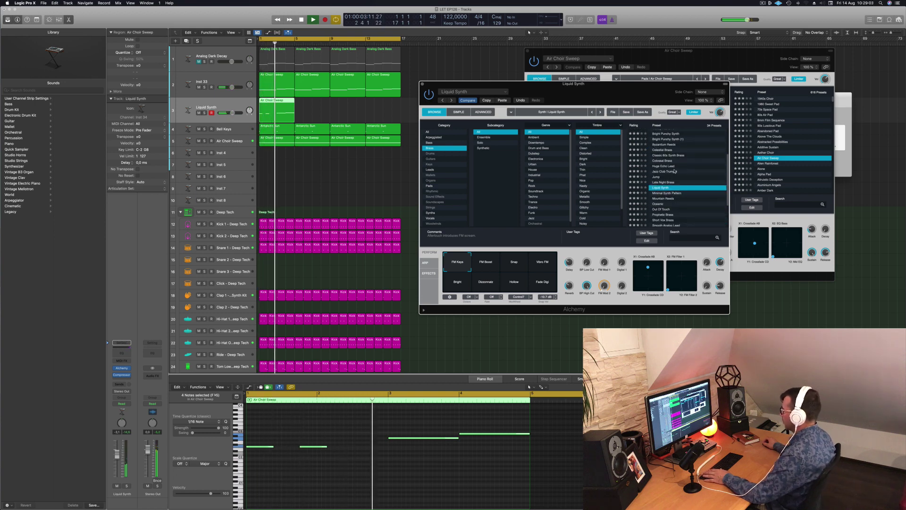
# Shorten all four notes in the Liquid Synth region to one beat each and play the region back
pyautogui.moveTo(441, 428); pyautogui.dragTo(477, 435)
pyautogui.press('space')
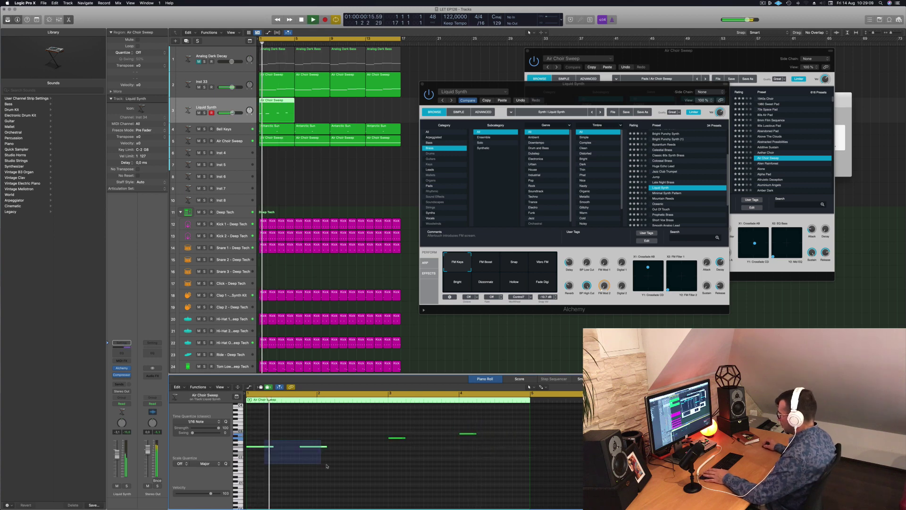
pyautogui.moveTo(327, 446); pyautogui.dragTo(317, 448)
pyautogui.press('space')
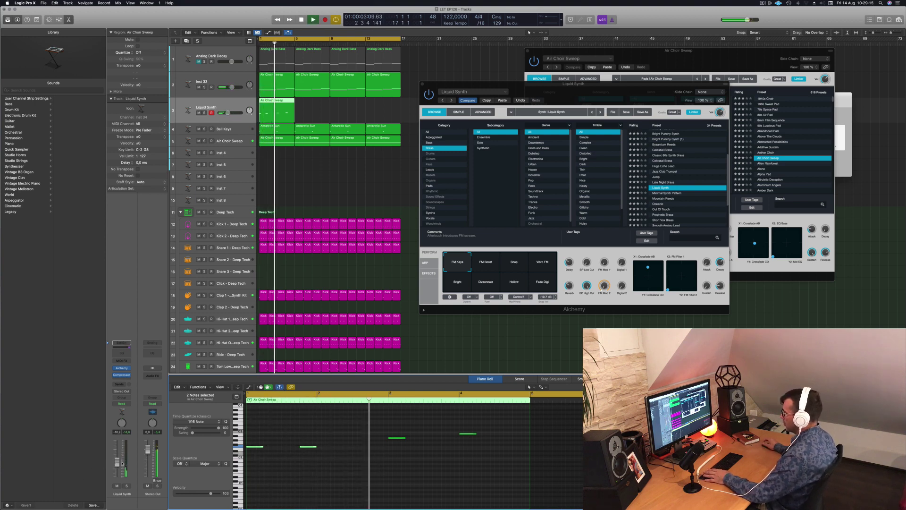
# Transpose the four Liquid Synth notes down one octave and raise the track's volume slightly during playback
pyautogui.moveTo(254, 426); pyautogui.dragTo(500, 467)
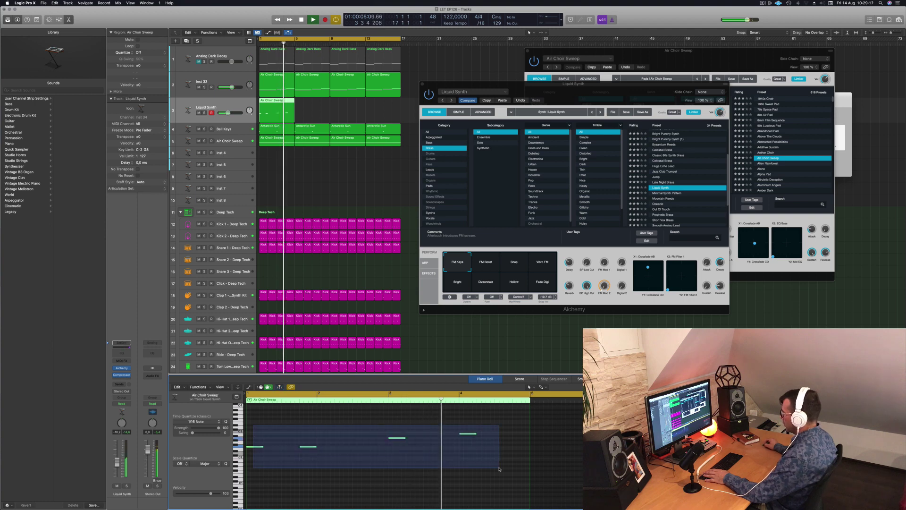
pyautogui.hotkey('alt', 'shift', 'Down')
pyautogui.press('space')
pyautogui.press('space')
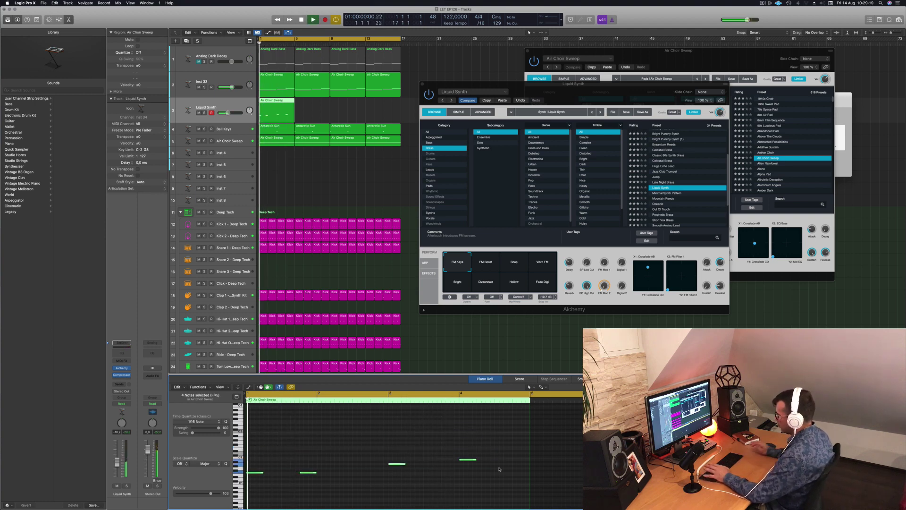
pyautogui.moveTo(119, 462); pyautogui.dragTo(118, 458)
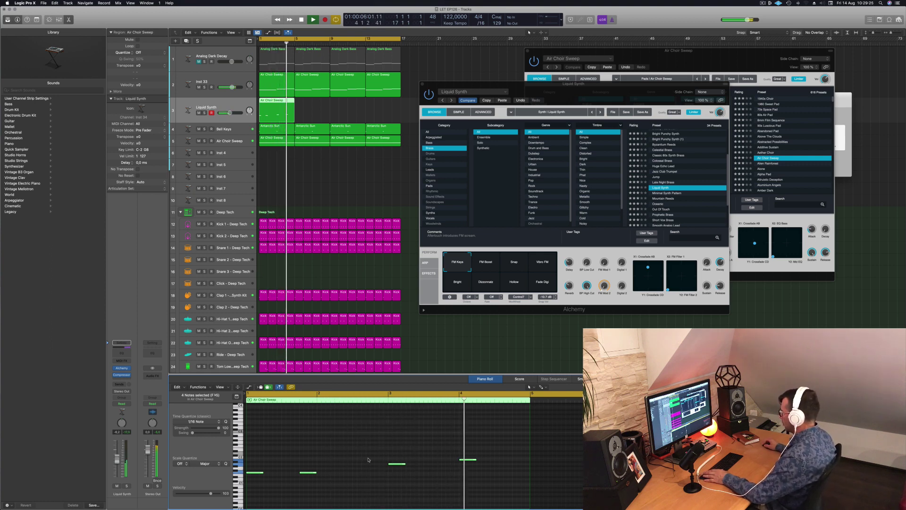
# Copy the bar 3 note to beat 4 of bar 3 in the Liquid Synth region and play it back
pyautogui.moveTo(452, 454); pyautogui.dragTo(484, 471)
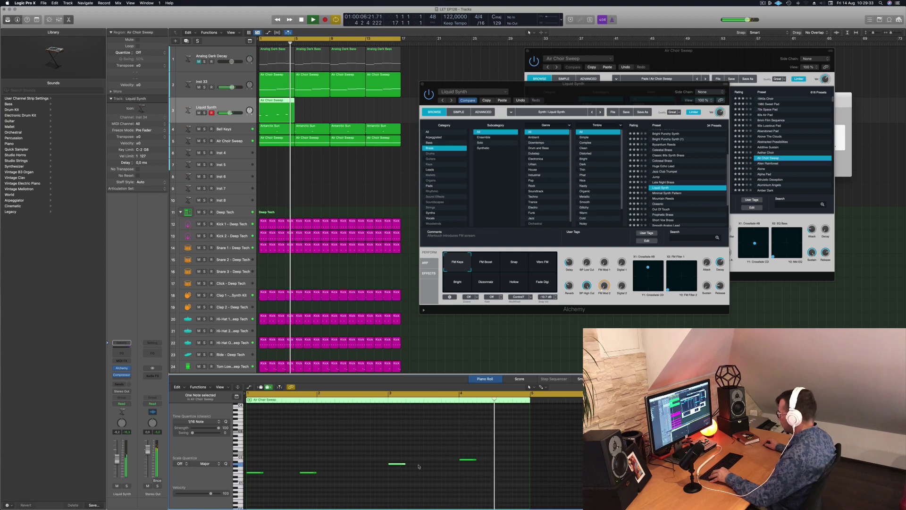
pyautogui.moveTo(398, 466); pyautogui.dragTo(451, 466)
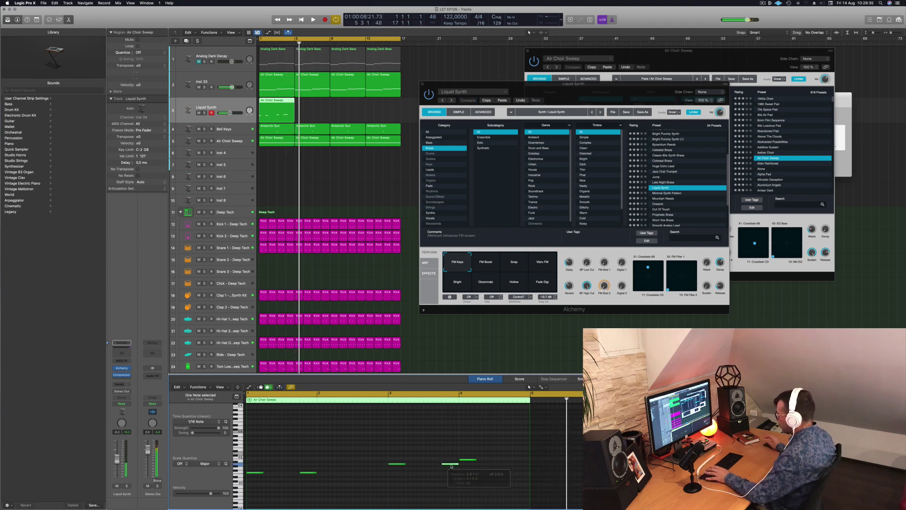
pyautogui.press('Return')
pyautogui.press('space')
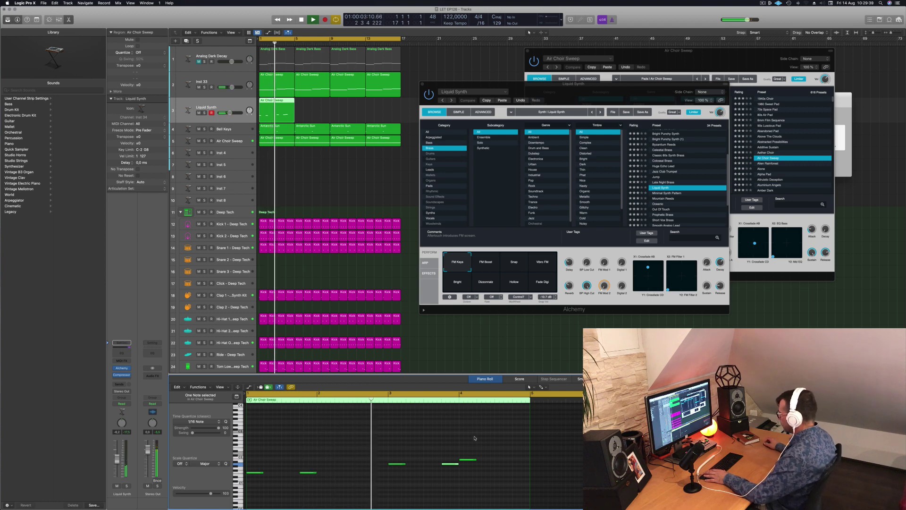
pyautogui.click(375, 433)
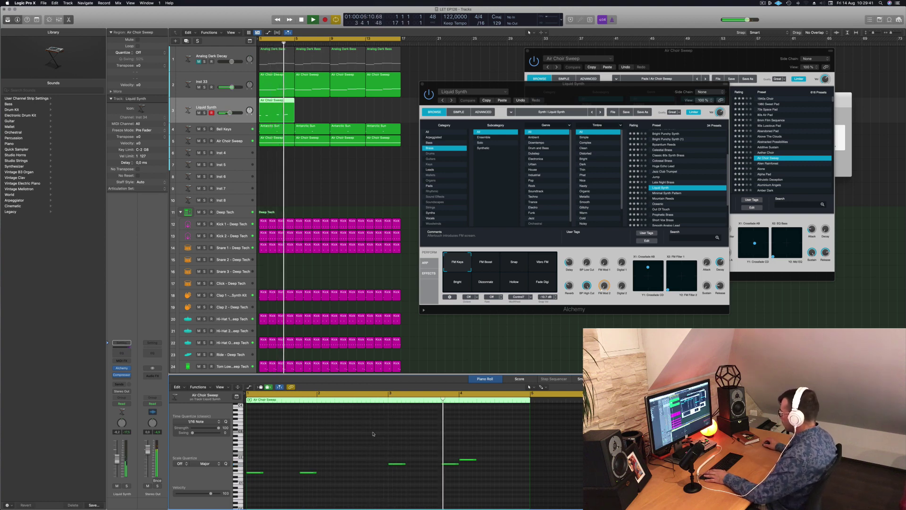
# Move the region's last note two beats later, to beat 3 of bar 4, and play the region from the start
pyautogui.click(470, 460)
pyautogui.hotkey('alt', 'Right')
pyautogui.hotkey('alt', 'Right')
pyautogui.hotkey('alt', 'Right')
pyautogui.hotkey('alt', 'Right')
pyautogui.hotkey('alt', 'Right')
pyautogui.hotkey('alt', 'Right')
pyautogui.hotkey('alt', 'Right')
pyautogui.hotkey('alt', 'Right')
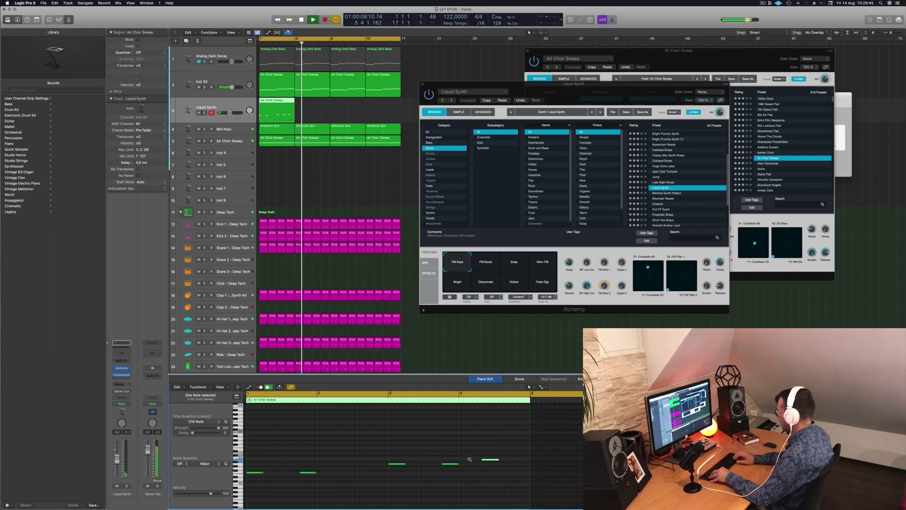
pyautogui.press('space')
pyautogui.press('space')
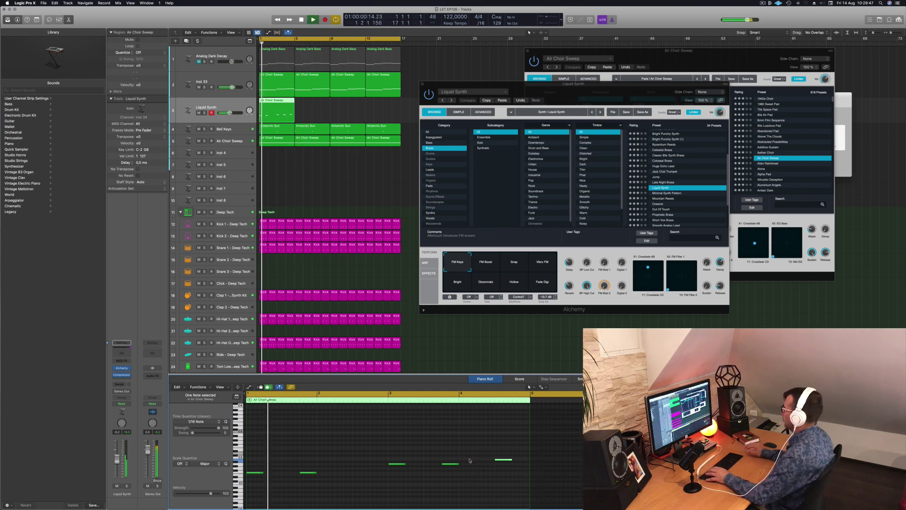
# Duplicate the four-bar Liquid Synth region three times so the part runs up to bar 17, and play the arrangement from the start
pyautogui.press('space')
pyautogui.press('space')
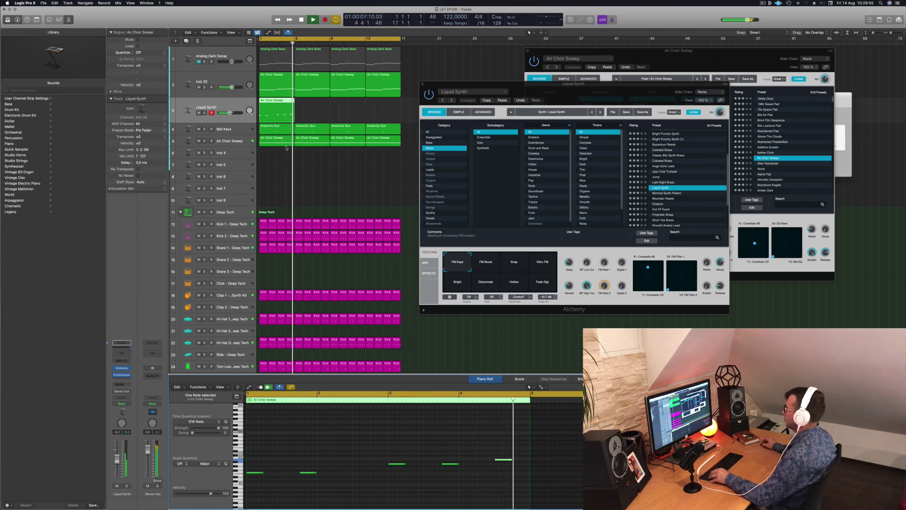
pyautogui.press('Return')
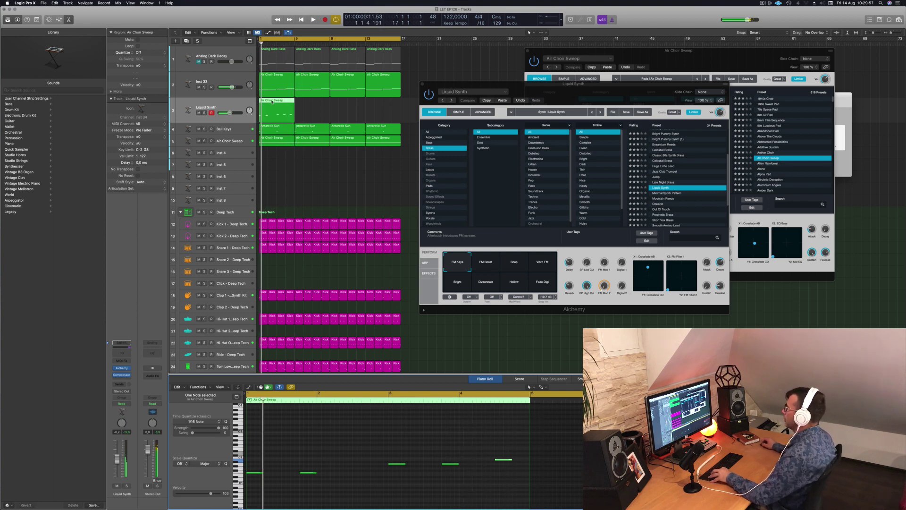
pyautogui.moveTo(272, 101); pyautogui.dragTo(347, 102)
pyautogui.keyDown('shift'); pyautogui.click(278, 100); pyautogui.keyUp('shift')
pyautogui.press('space')
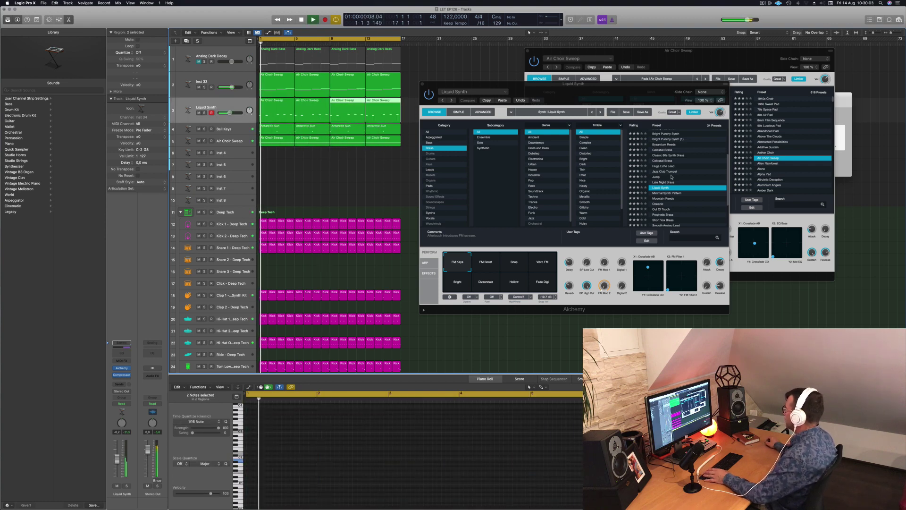
# Audition the Alchemy presets Minimal Synth Pattern and Brassy Jazz Ensemble on the Liquid Synth track during playback
pyautogui.click(665, 193)
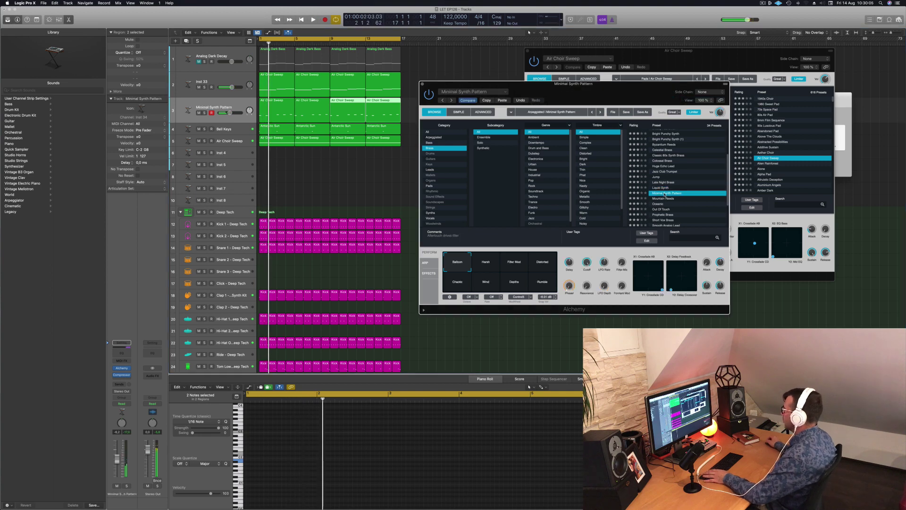
pyautogui.scroll(3, 664, 191)
pyautogui.click(664, 161)
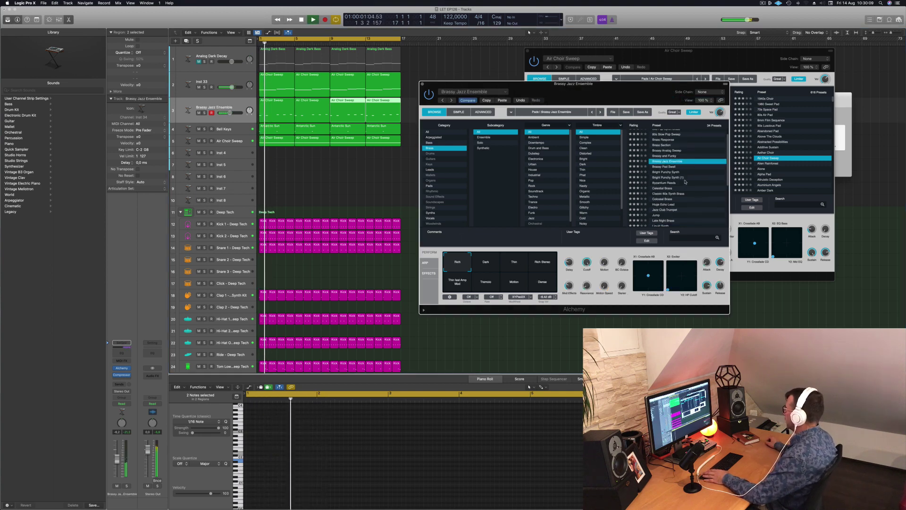
pyautogui.scroll(1, 686, 181)
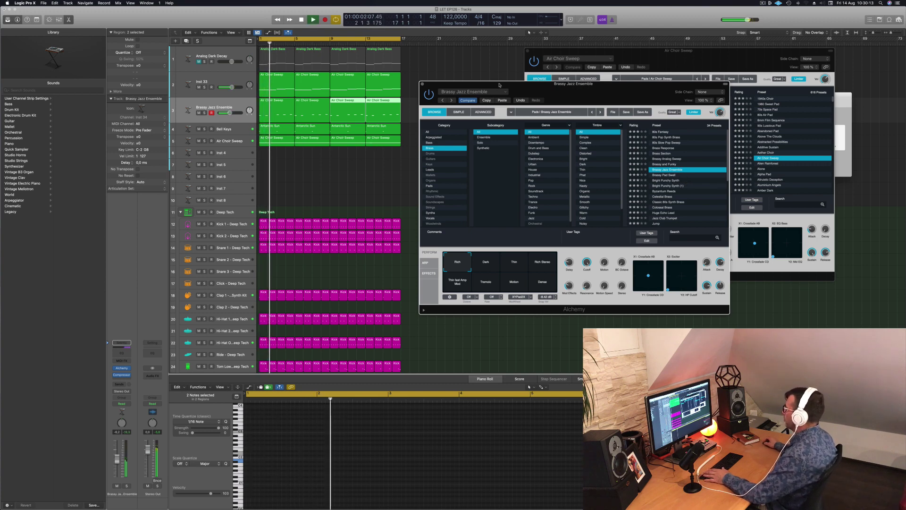
# Audition the Dark, Thin and Rich Stereo snapshots of Brassy Jazz Ensemble and return to Rich
pyautogui.moveTo(499, 85); pyautogui.dragTo(510, 82)
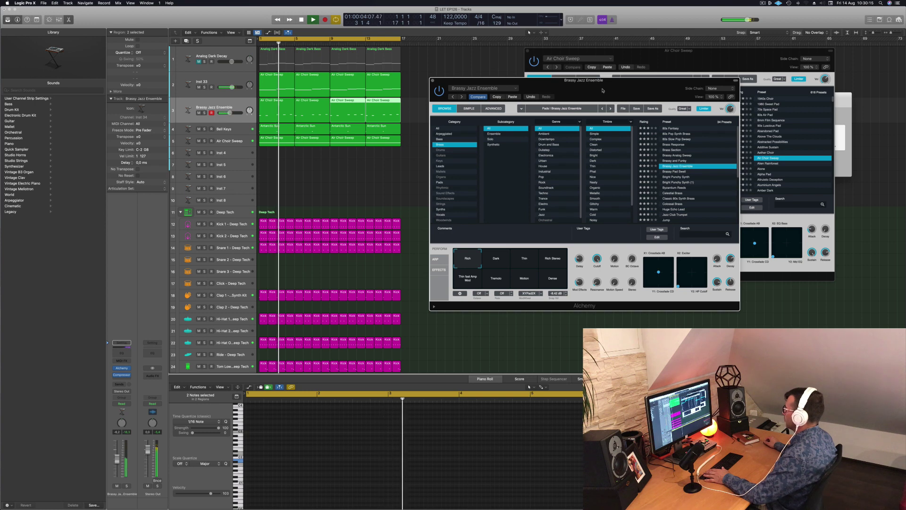
pyautogui.moveTo(603, 90); pyautogui.dragTo(595, 117)
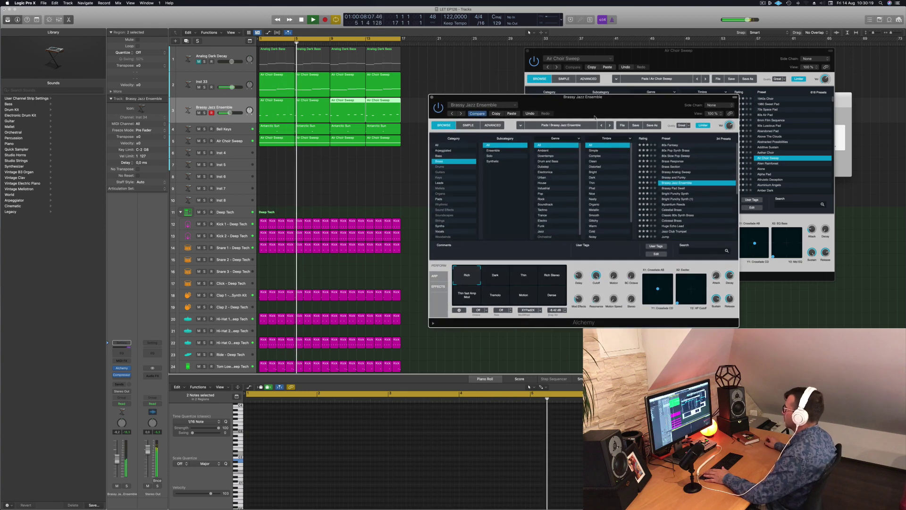
pyautogui.click(506, 278)
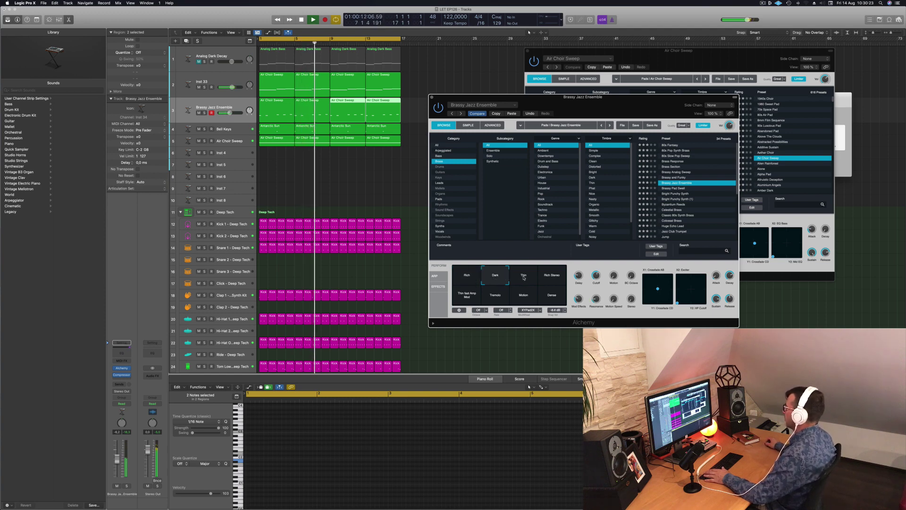
pyautogui.click(523, 278)
pyautogui.click(551, 276)
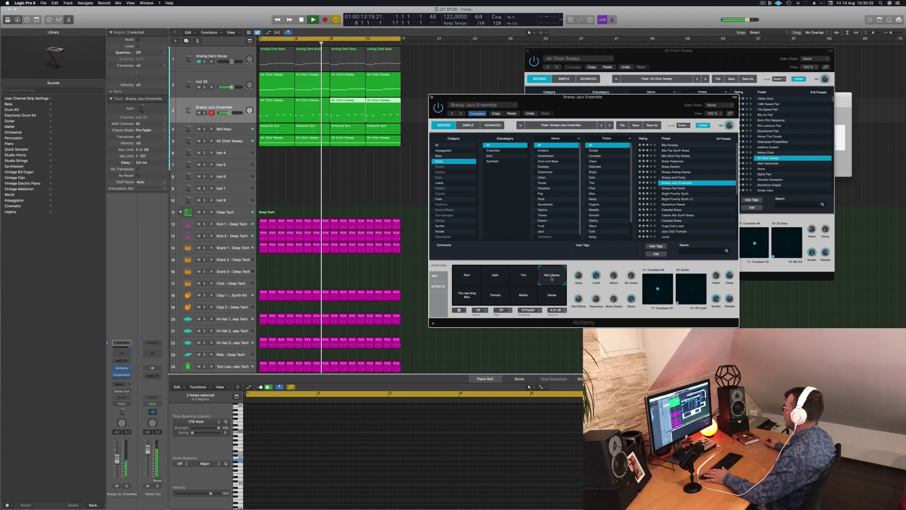
pyautogui.click(456, 277)
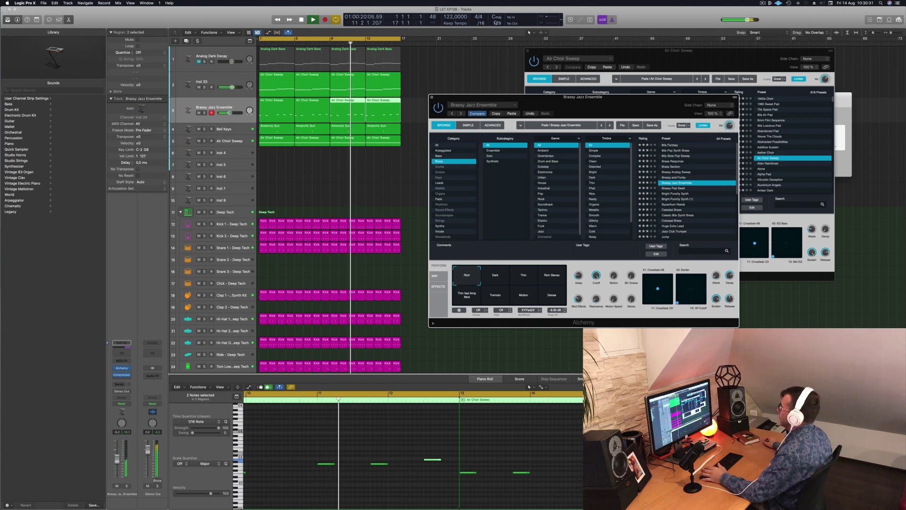
# Audition the brass presets in order from Brassy Pad Swell against the playing arrangement and load Colossal Brass
pyautogui.moveTo(609, 97); pyautogui.dragTo(593, 85)
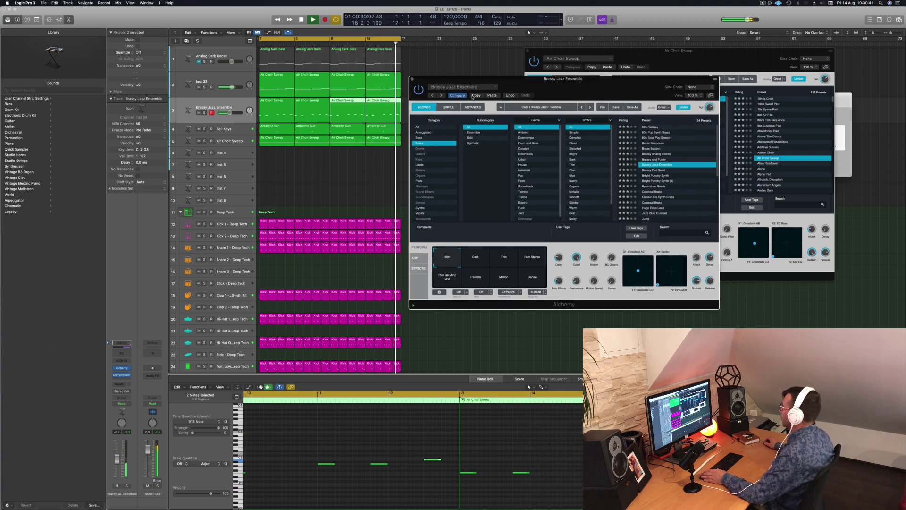
pyautogui.click(655, 170)
pyautogui.press('space')
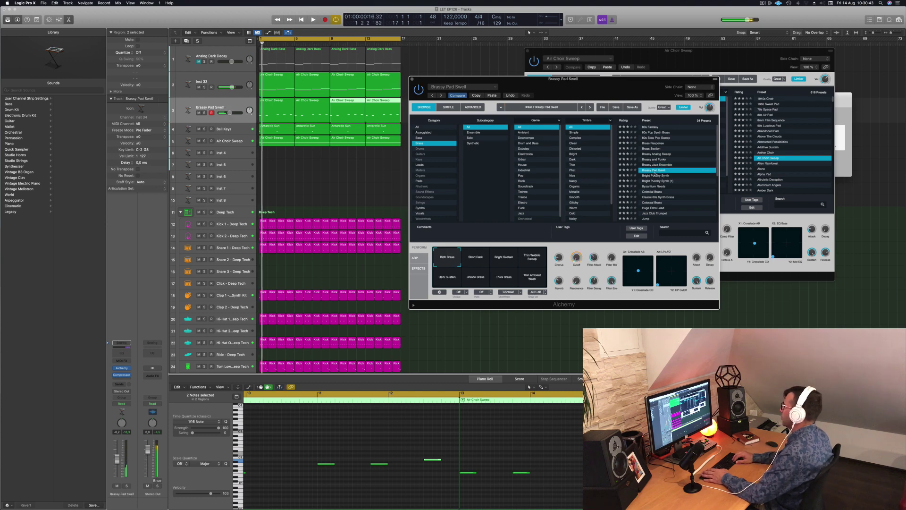
pyautogui.press('space')
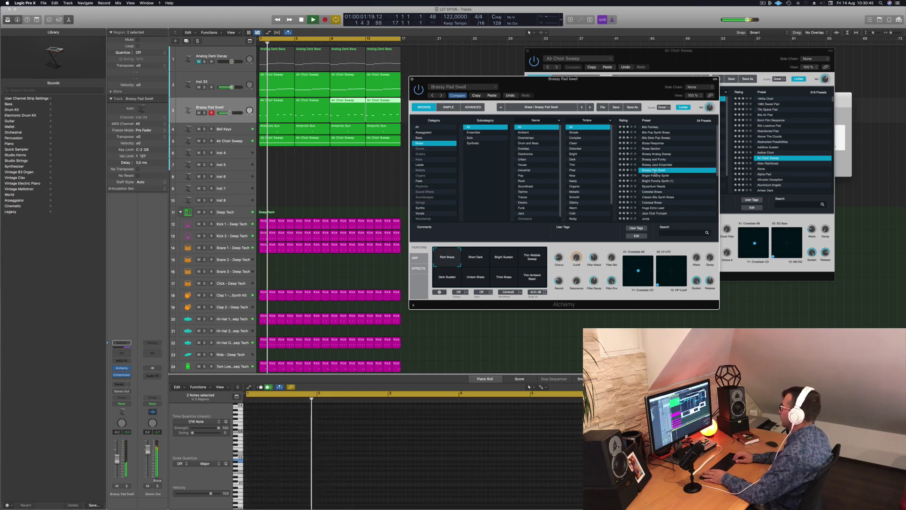
pyautogui.click(655, 175)
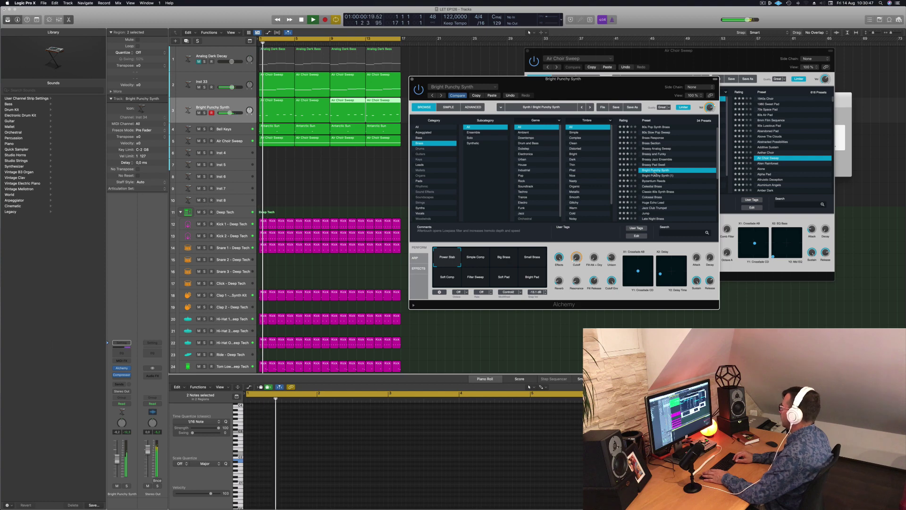
pyautogui.click(656, 175)
pyautogui.click(656, 174)
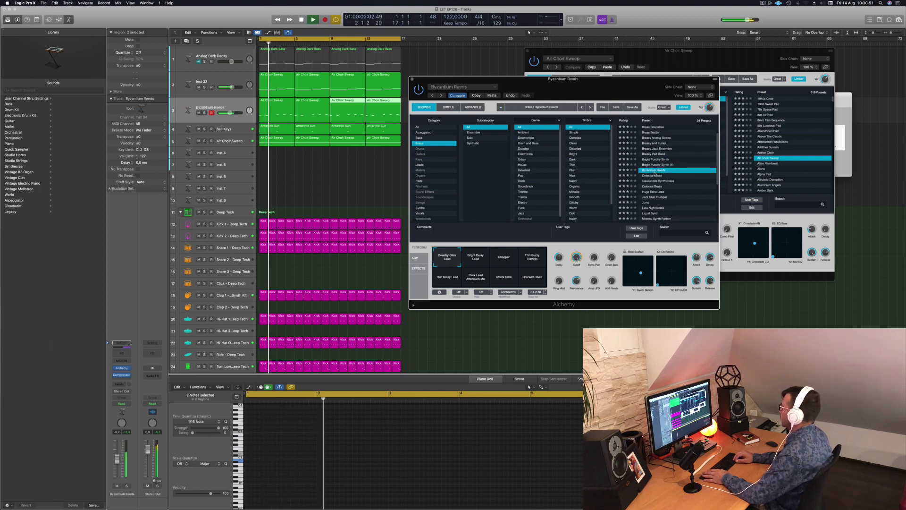
pyautogui.click(656, 175)
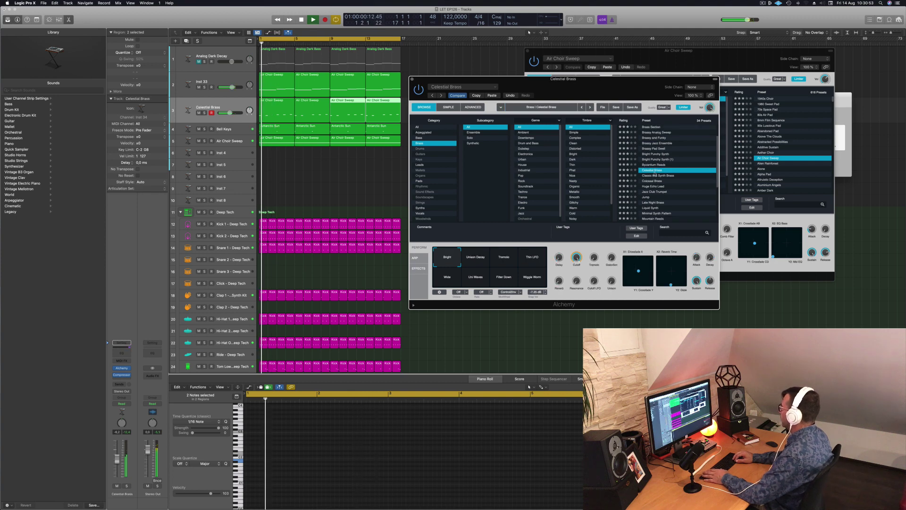
pyautogui.click(655, 175)
pyautogui.click(656, 175)
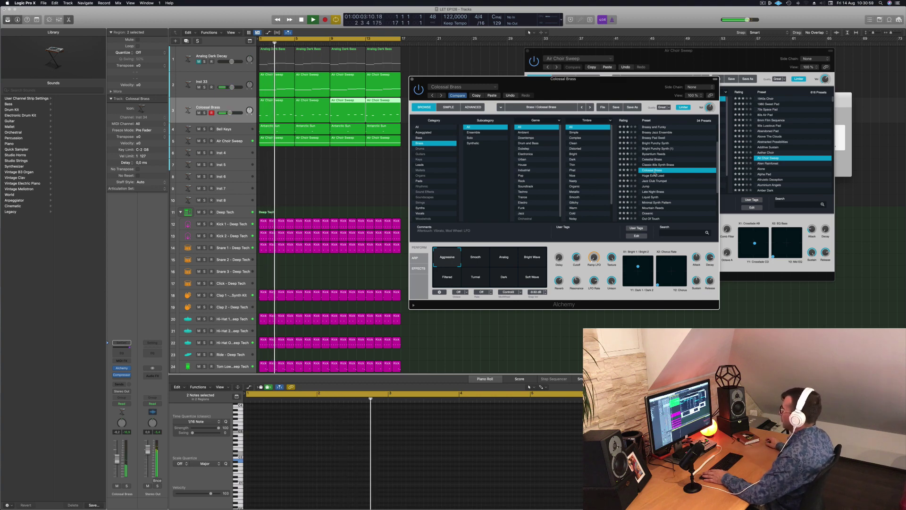
# Audition the Colossal Brass snapshots from Smooth through Tunnel, choose Dark and close that Alchemy window
pyautogui.click(478, 262)
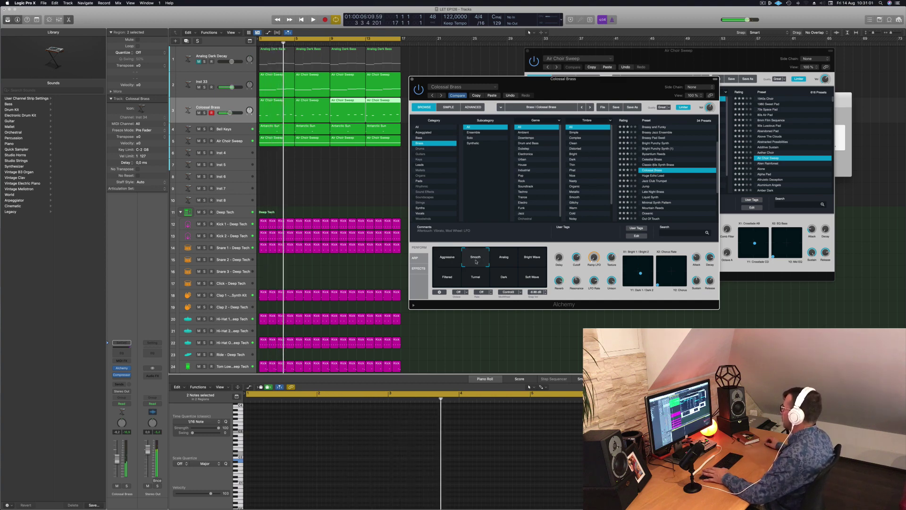
pyautogui.click(505, 261)
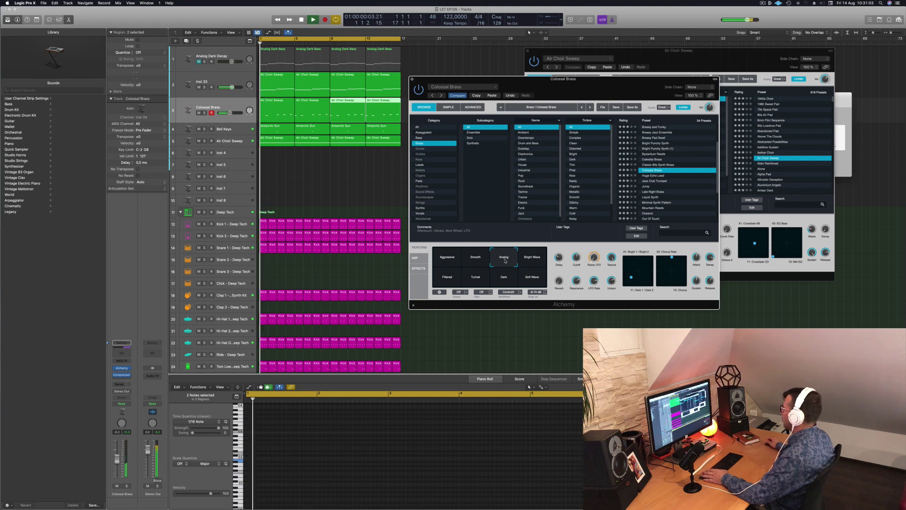
pyautogui.click(532, 262)
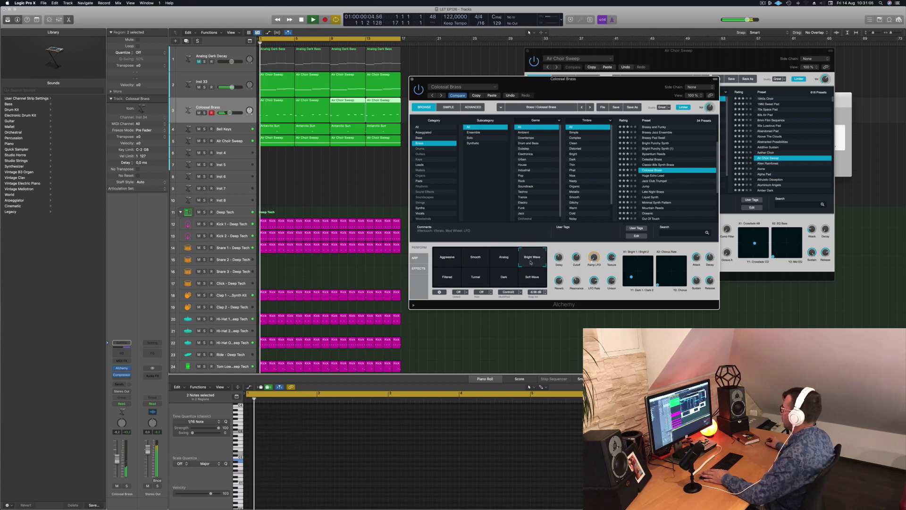
pyautogui.click(445, 281)
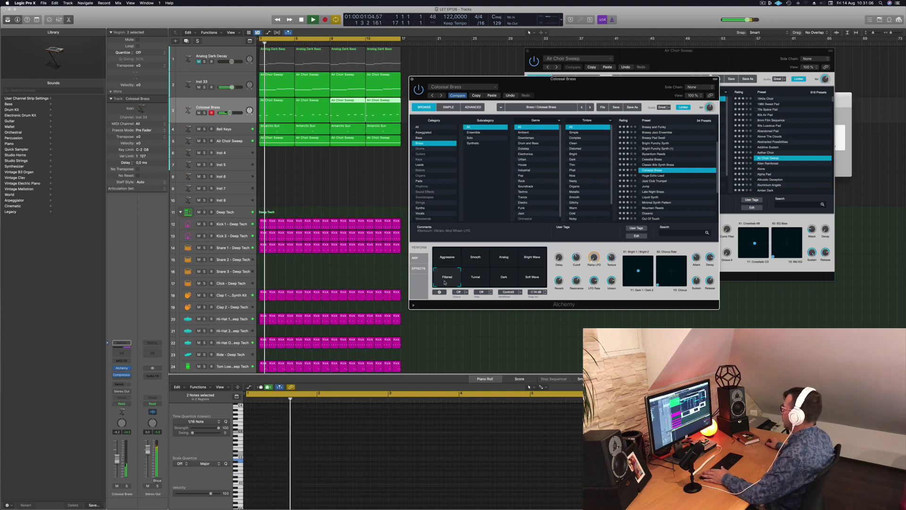
pyautogui.click(477, 281)
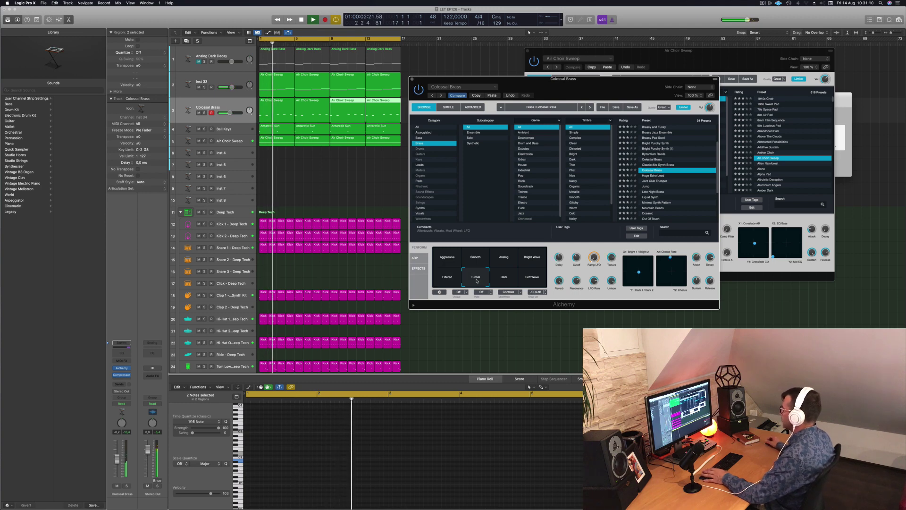
pyautogui.click(506, 279)
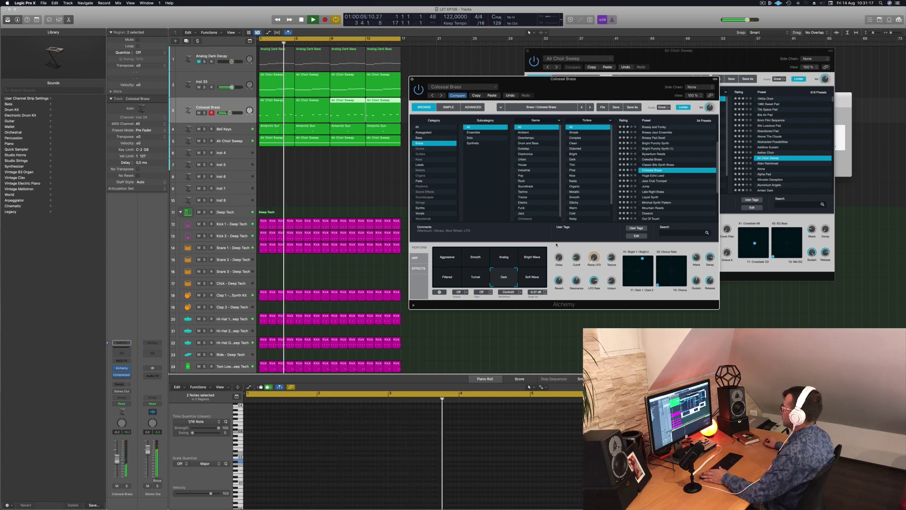
pyautogui.moveTo(602, 85); pyautogui.dragTo(531, 133)
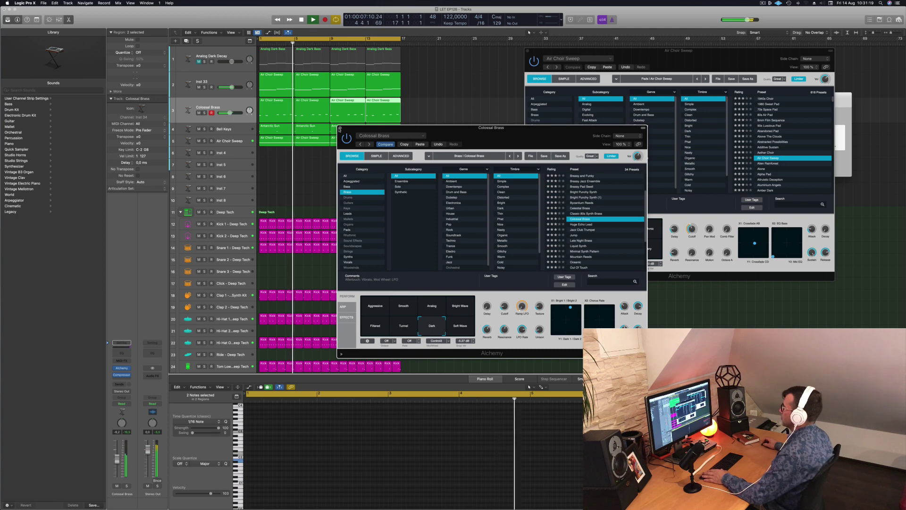
pyautogui.click(341, 128)
# Copy the first Air Choir Sweep region to the start of the empty Inst 4 track
pyautogui.click(284, 175)
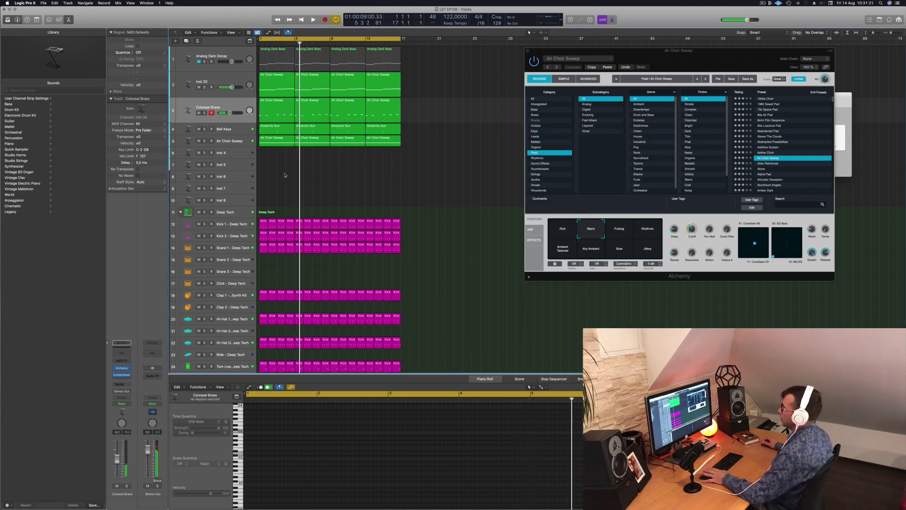
pyautogui.press('Return')
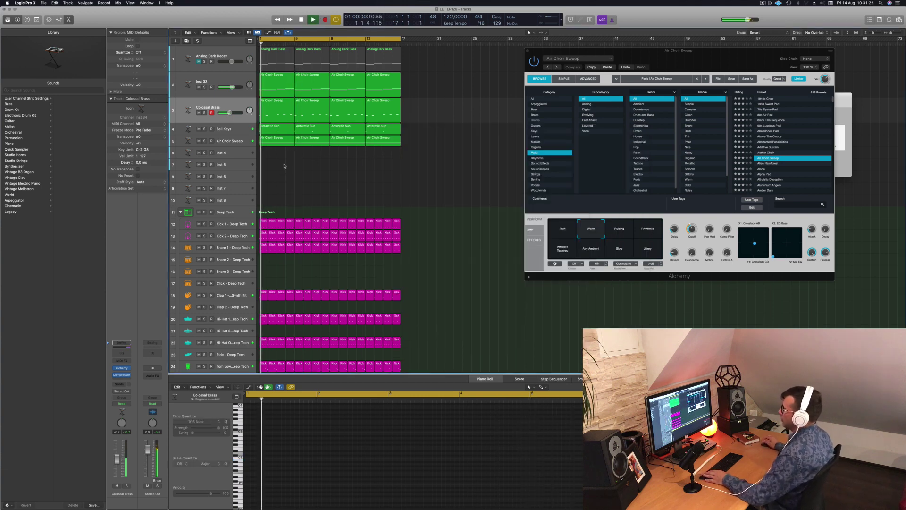
pyautogui.click(275, 142)
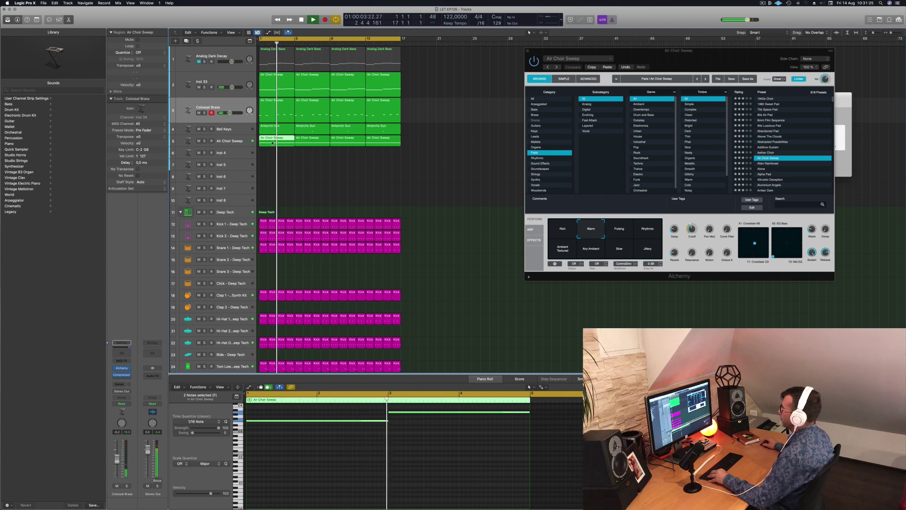
pyautogui.moveTo(275, 143); pyautogui.dragTo(279, 236)
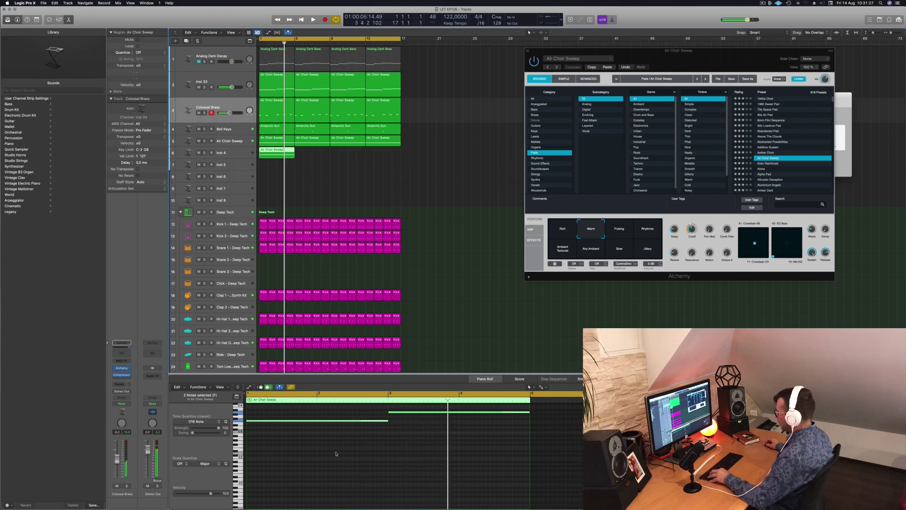
# Select the copied region on the Inst 4 track and lower the track's volume to about -13.2 dB
pyautogui.click(387, 455)
pyautogui.press('super+a')
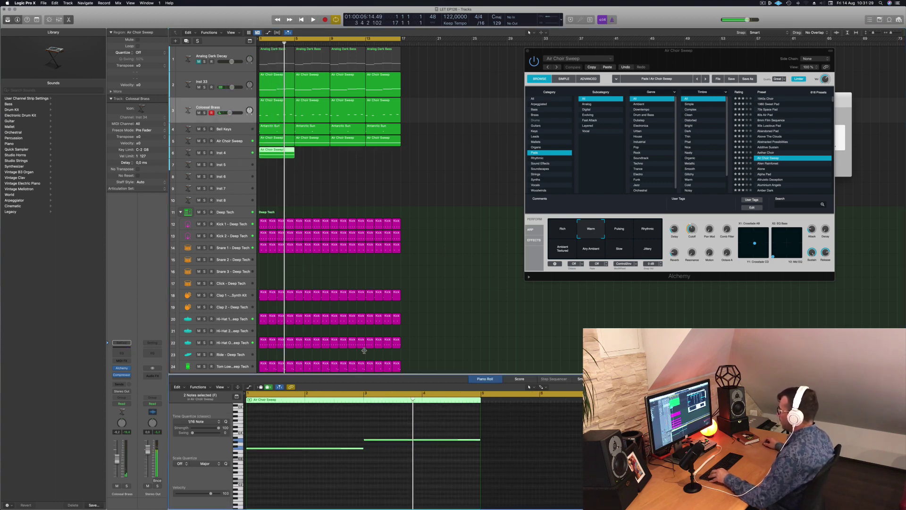
pyautogui.click(411, 179)
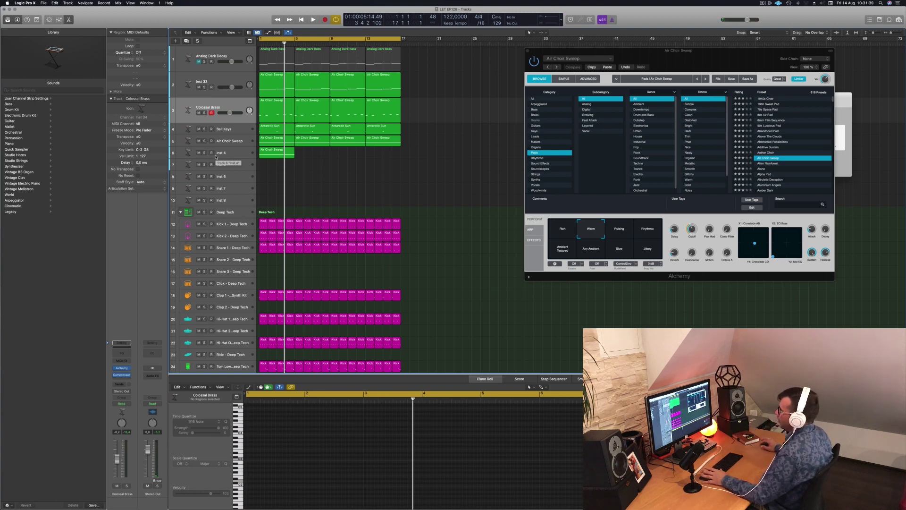
pyautogui.click(260, 151)
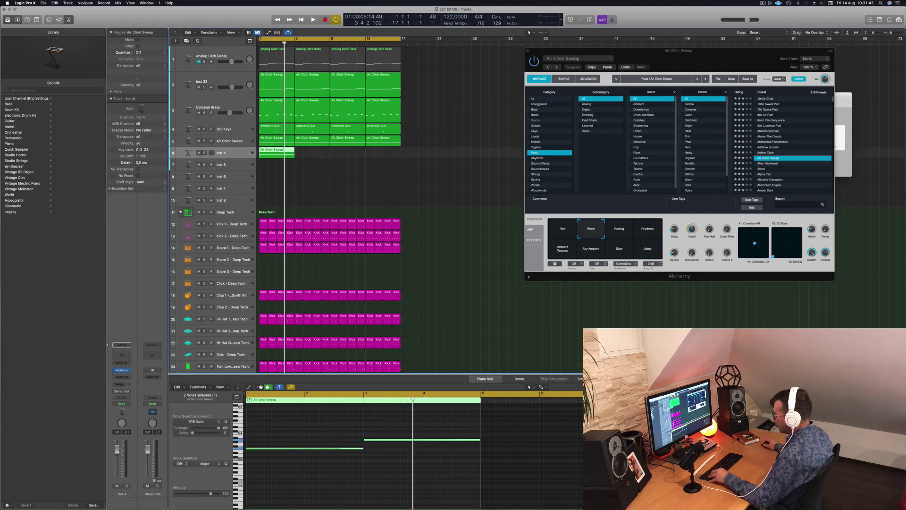
pyautogui.moveTo(302, 429); pyautogui.dragTo(416, 489)
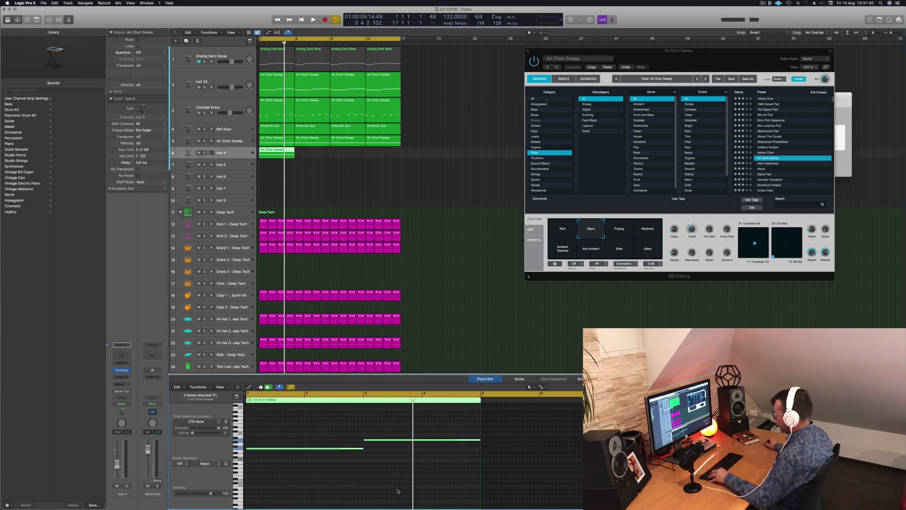
# Copy both long notes in the Inst 4 region one octave lower, keeping the original notes
pyautogui.scroll(3, 321, 464)
pyautogui.scroll(-3, 323, 466)
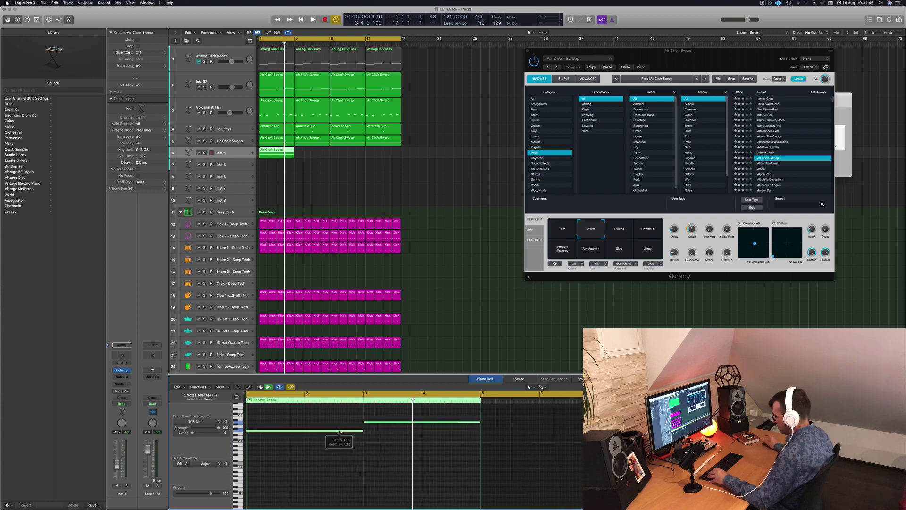
pyautogui.moveTo(339, 433); pyautogui.dragTo(338, 459)
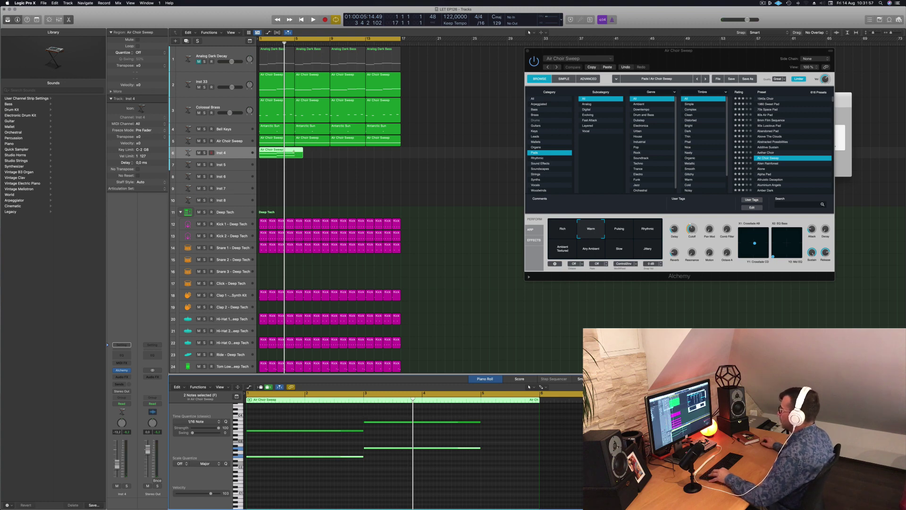
# Split the copied Inst 4 region at bar 5, splitting the crossing notes, and delete the excess after the split
pyautogui.click(294, 151)
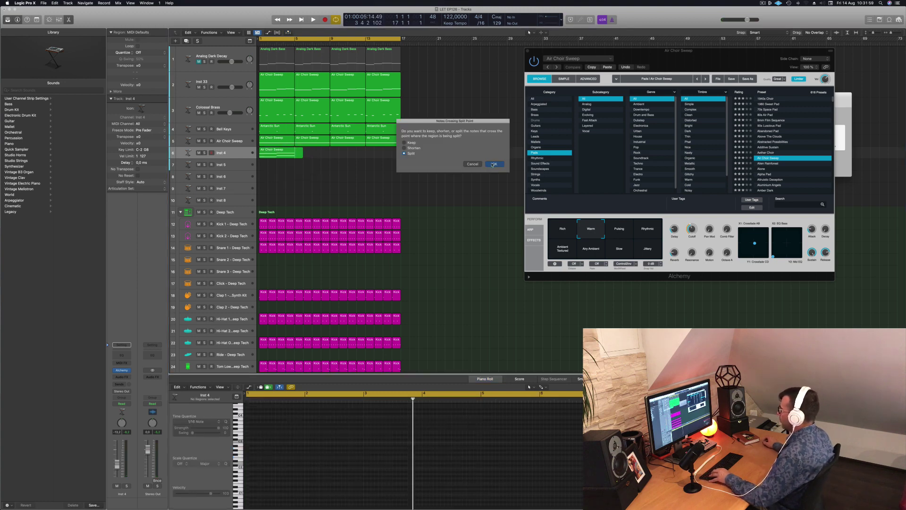
pyautogui.click(494, 164)
pyautogui.press('Delete')
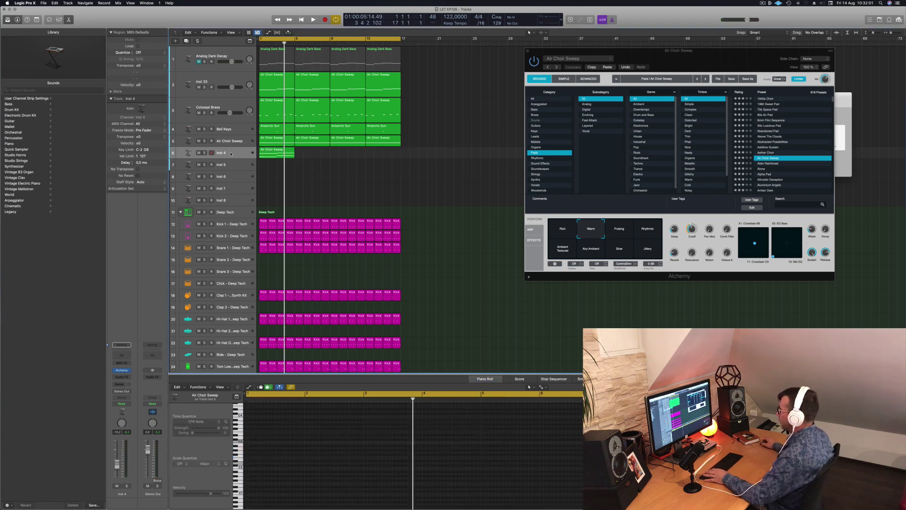
pyautogui.click(231, 153)
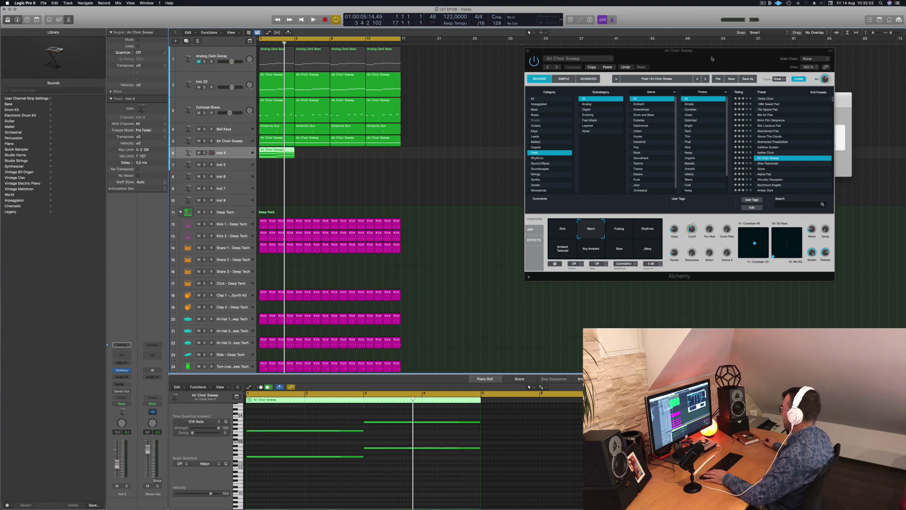
# Filter the open Alchemy's presets to Arpeggiated and repeat the four-bar Inst 4 region until the track is filled to bar 17
pyautogui.moveTo(712, 59); pyautogui.dragTo(605, 89)
pyautogui.click(438, 133)
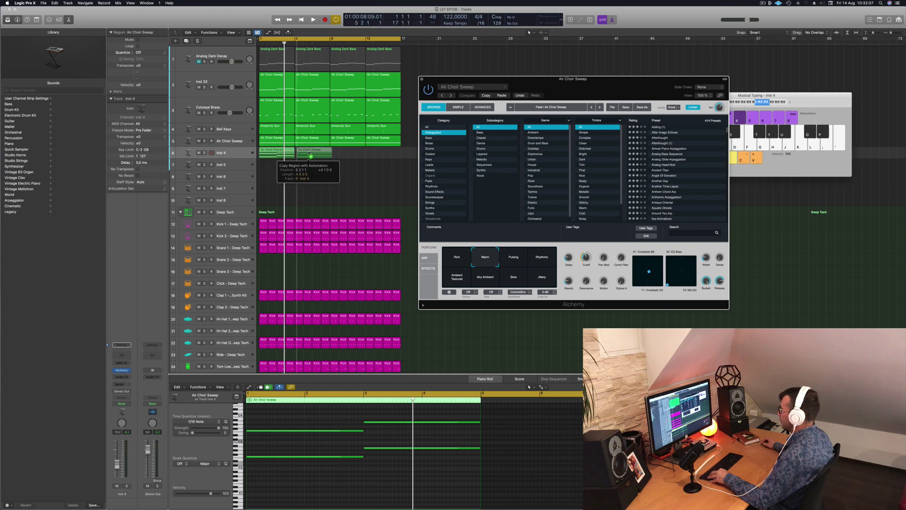
pyautogui.press('super+r')
pyautogui.keyDown('shift'); pyautogui.click(278, 155); pyautogui.keyUp('shift')
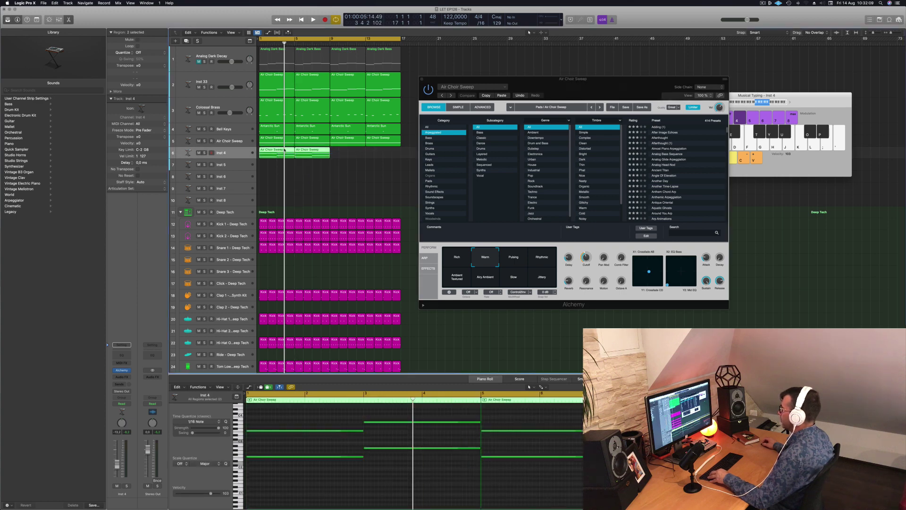
pyautogui.moveTo(279, 155); pyautogui.dragTo(355, 152)
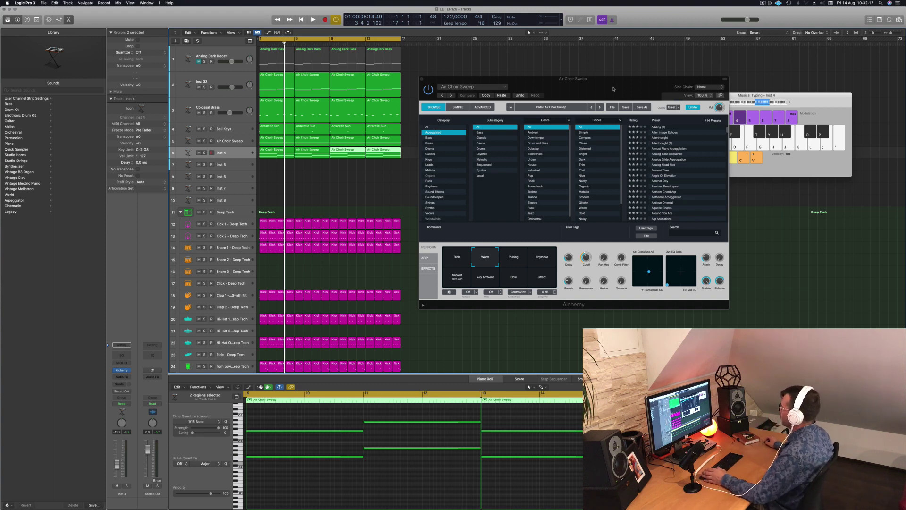
# Load the Arpeggiated preset Ancient Titan in the open Alchemy window and play the arrangement from the start
pyautogui.moveTo(613, 89); pyautogui.dragTo(610, 88)
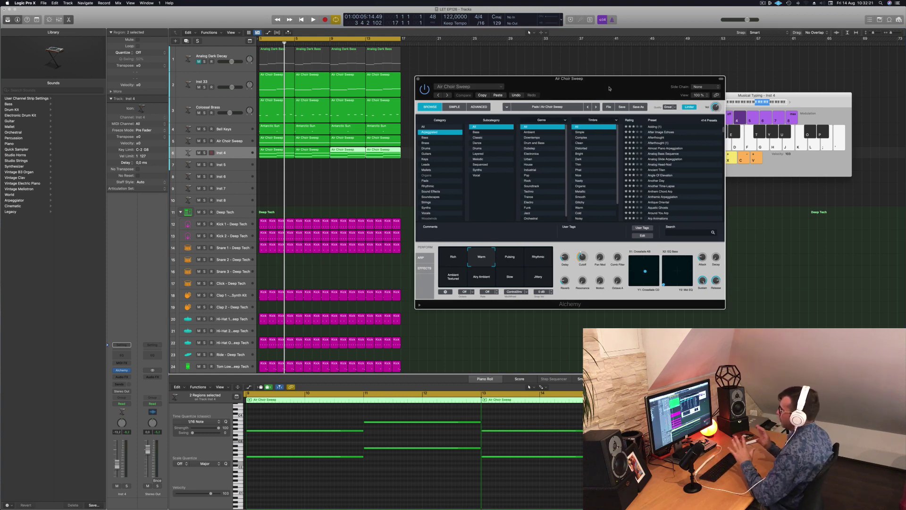
pyautogui.moveTo(609, 89); pyautogui.dragTo(603, 89)
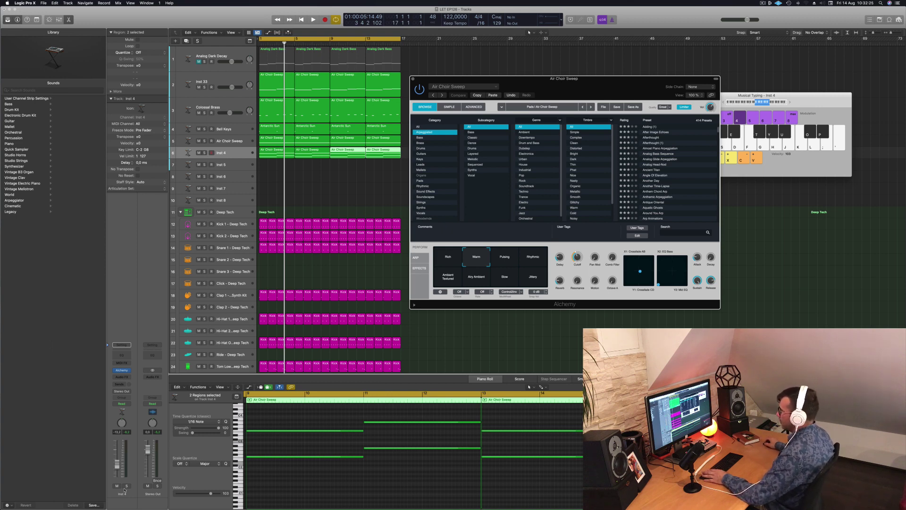
pyautogui.click(637, 33)
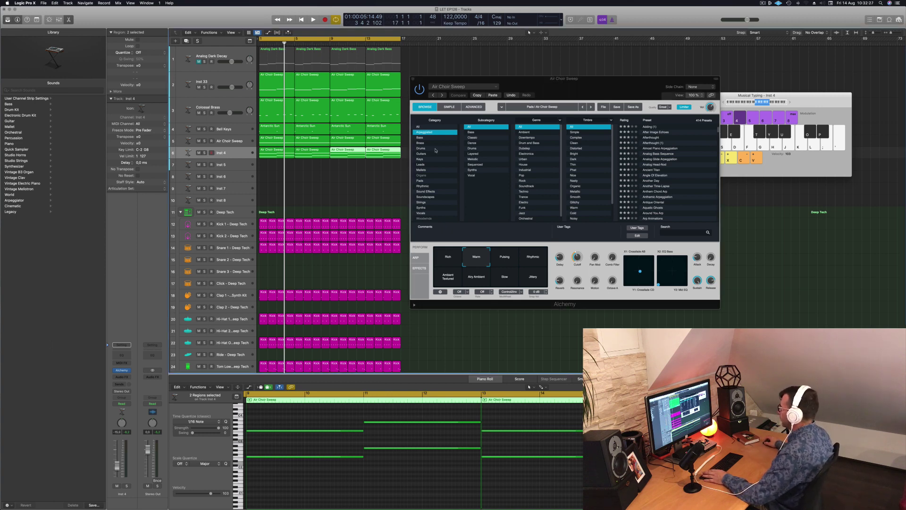
pyautogui.click(664, 169)
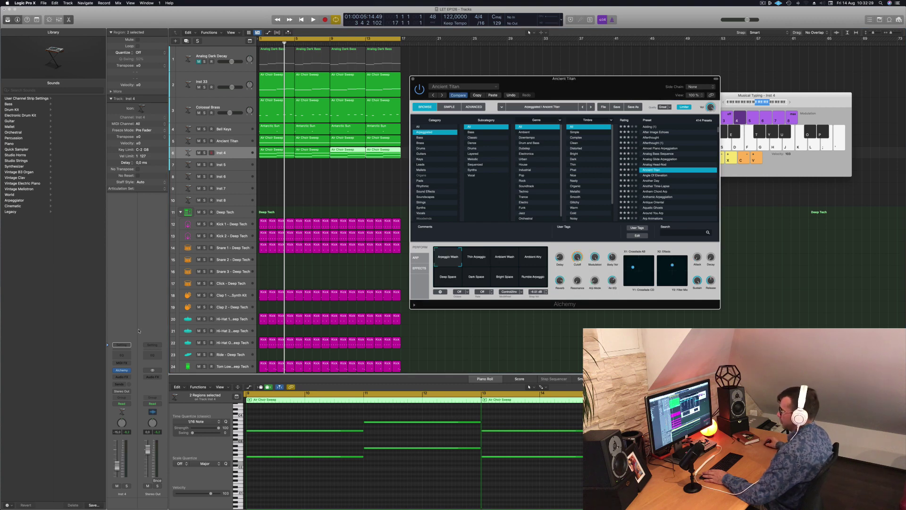
pyautogui.moveTo(117, 468); pyautogui.dragTo(116, 470)
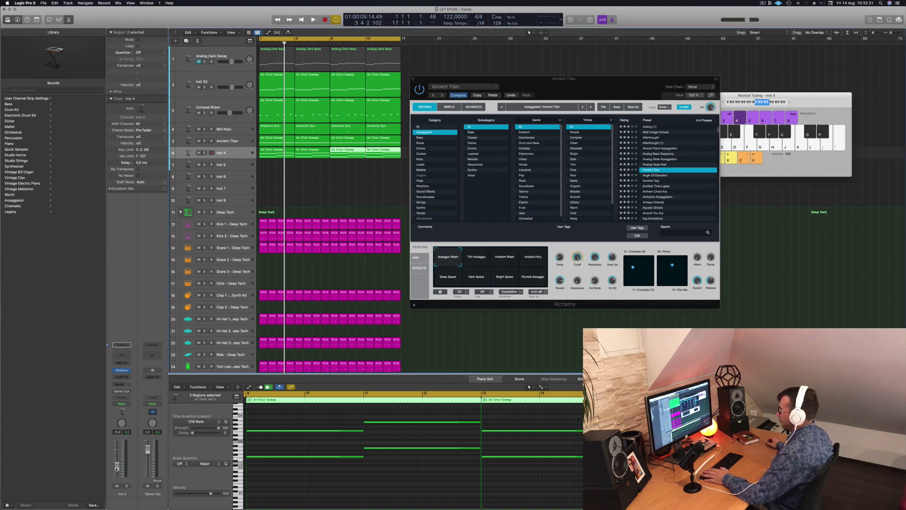
pyautogui.press('Return')
pyautogui.press('space')
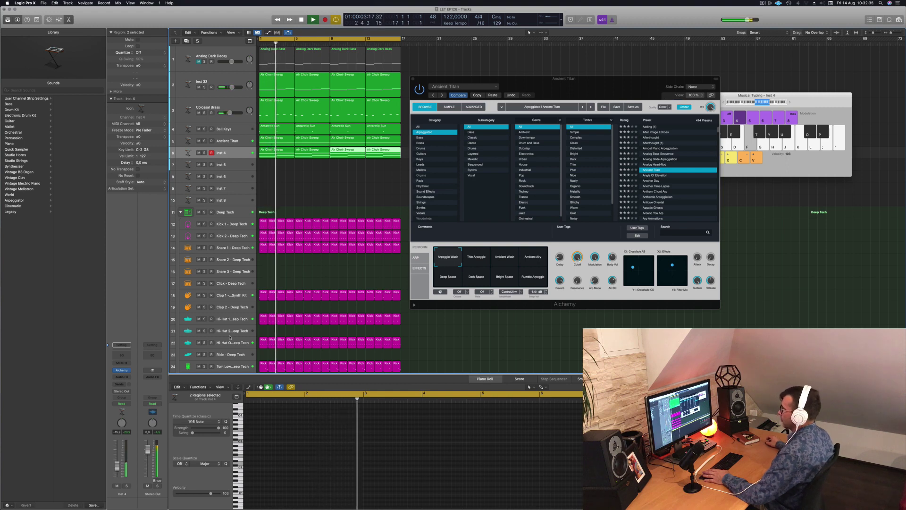
pyautogui.press('space')
# Open the Inst 4 track's own Alchemy, arrange it beside the Ancient Titan window and play the song to compare them
pyautogui.click(243, 154)
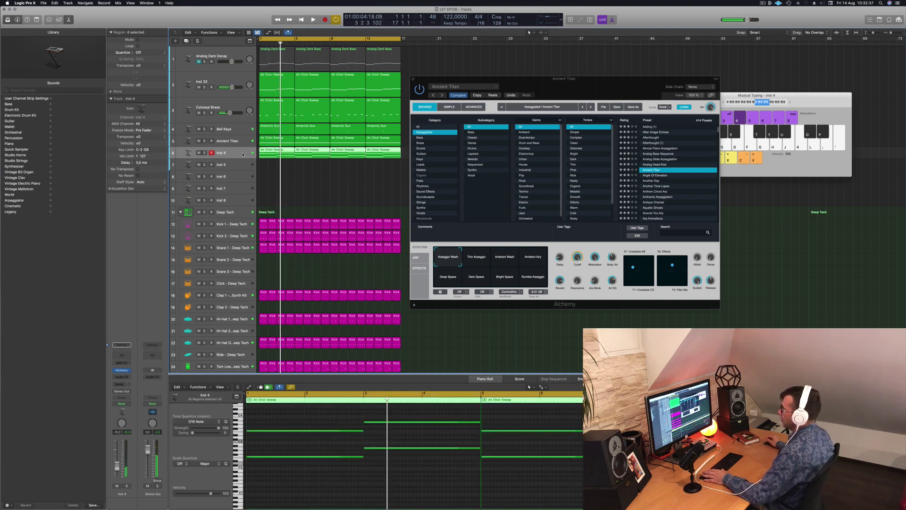
pyautogui.click(122, 370)
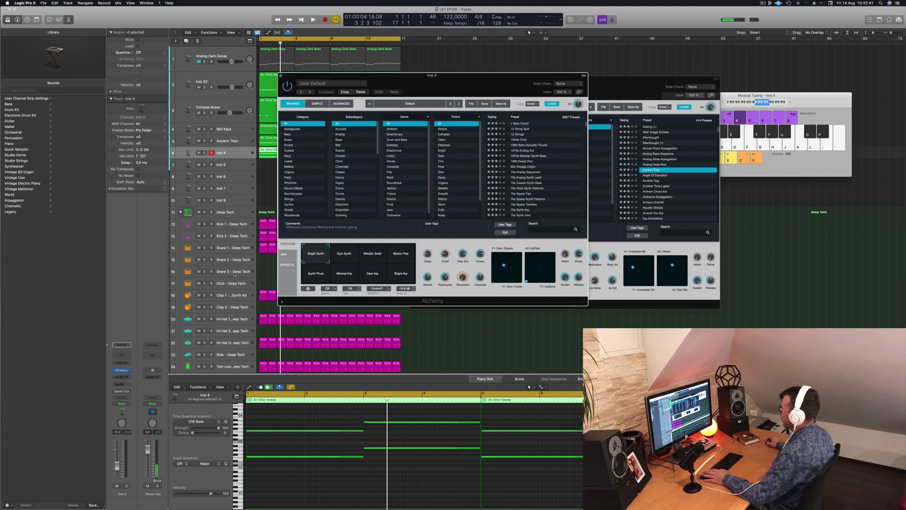
pyautogui.press('space')
pyautogui.moveTo(432, 75); pyautogui.dragTo(674, 143)
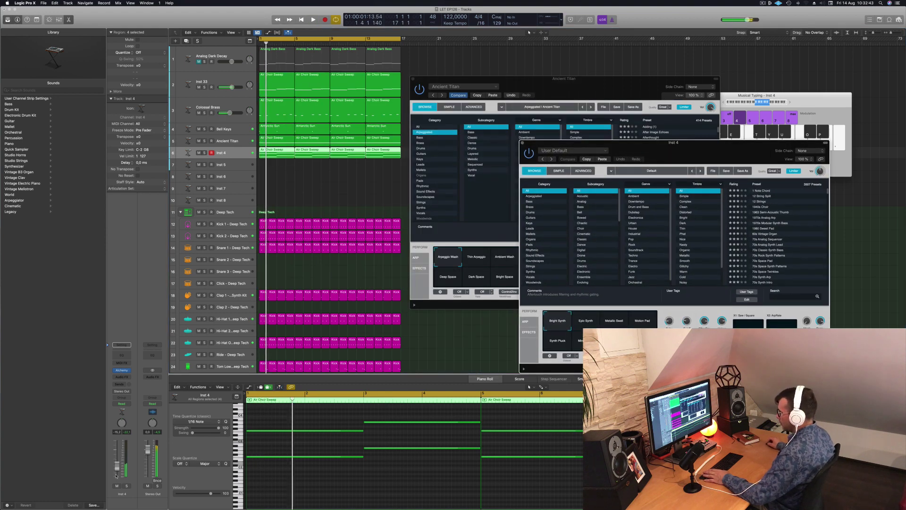
pyautogui.press('space')
pyautogui.press('space')
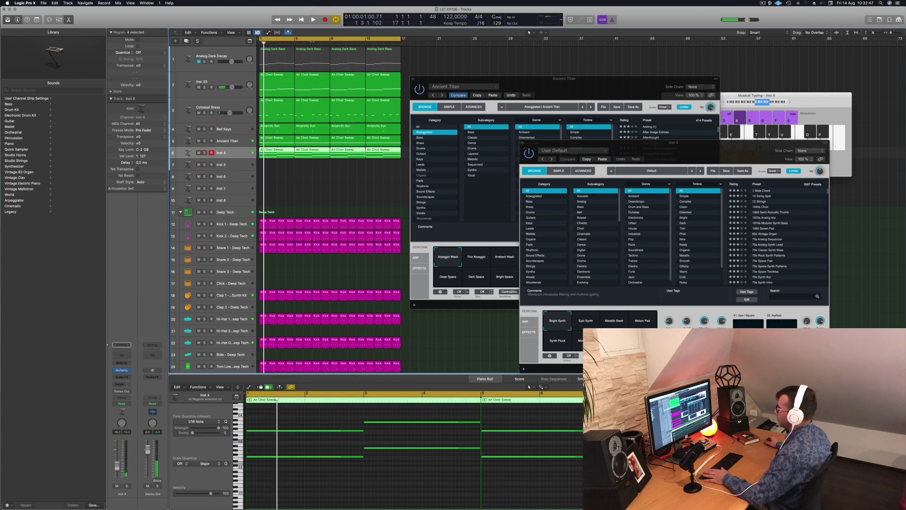
pyautogui.moveTo(645, 153); pyautogui.dragTo(804, 124)
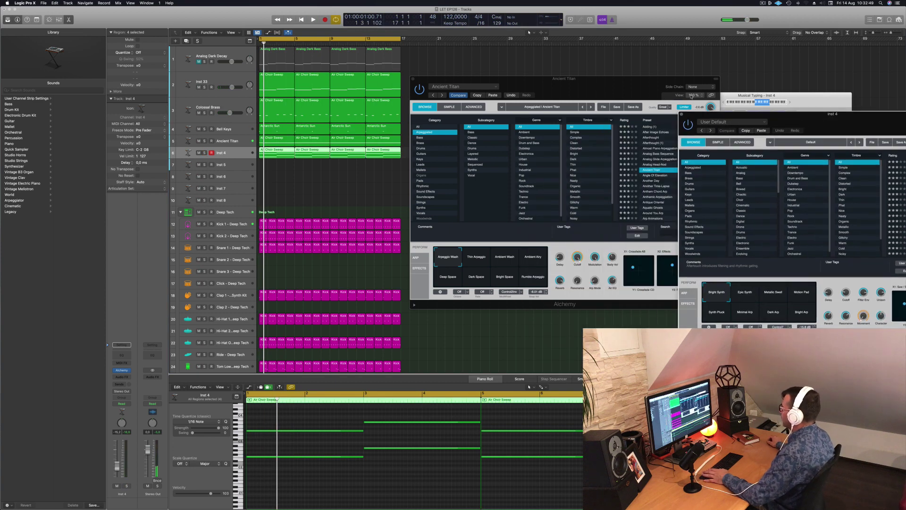
pyautogui.moveTo(517, 85); pyautogui.dragTo(513, 105)
pyautogui.press('space')
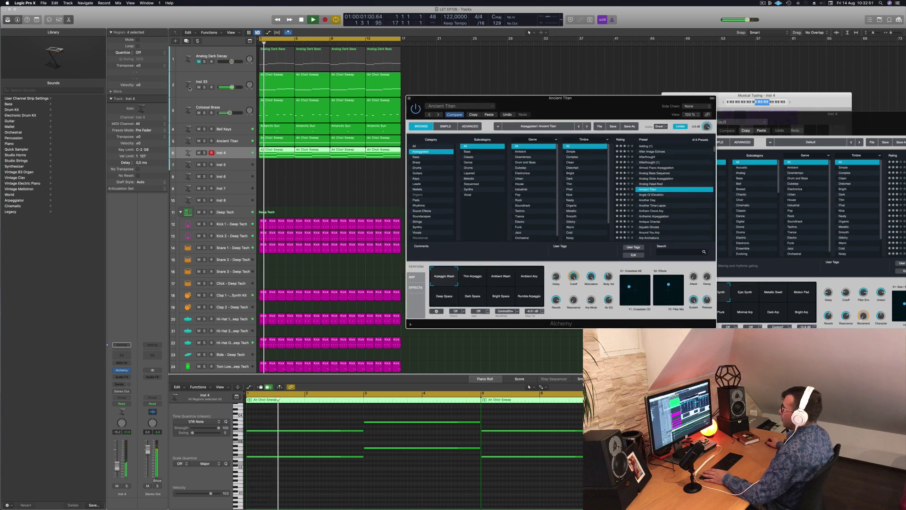
# Briefly solo the Colossal Brass and Ancient Titan tracks during playback, and select the Ancient Titan track
pyautogui.click(205, 114)
pyautogui.click(205, 114)
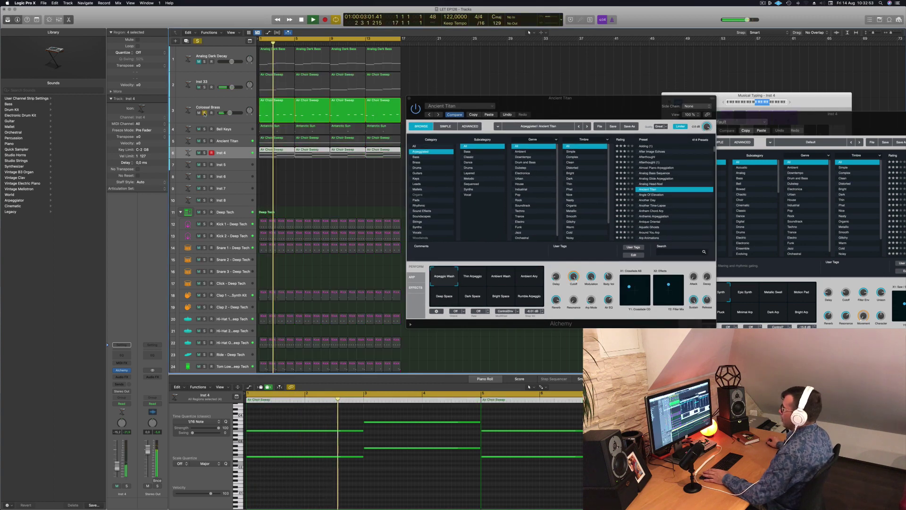
pyautogui.click(204, 114)
pyautogui.click(205, 140)
pyautogui.click(205, 141)
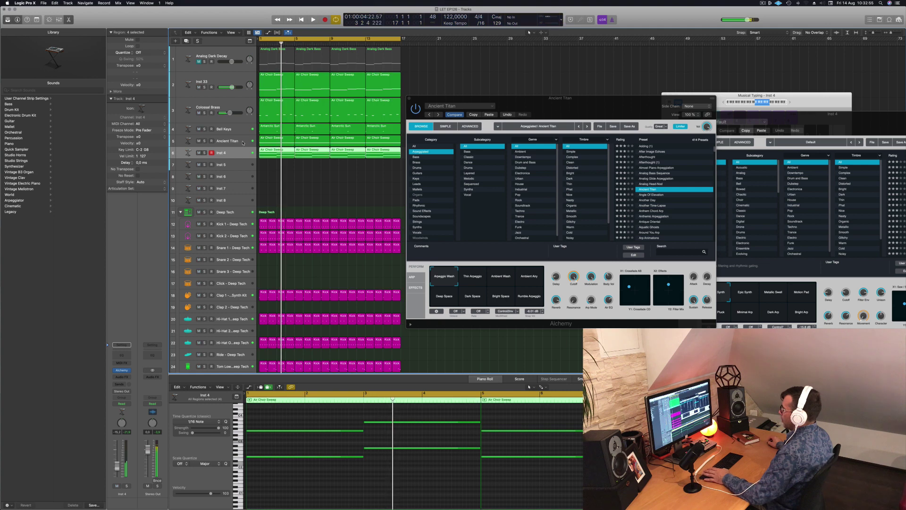
pyautogui.click(243, 143)
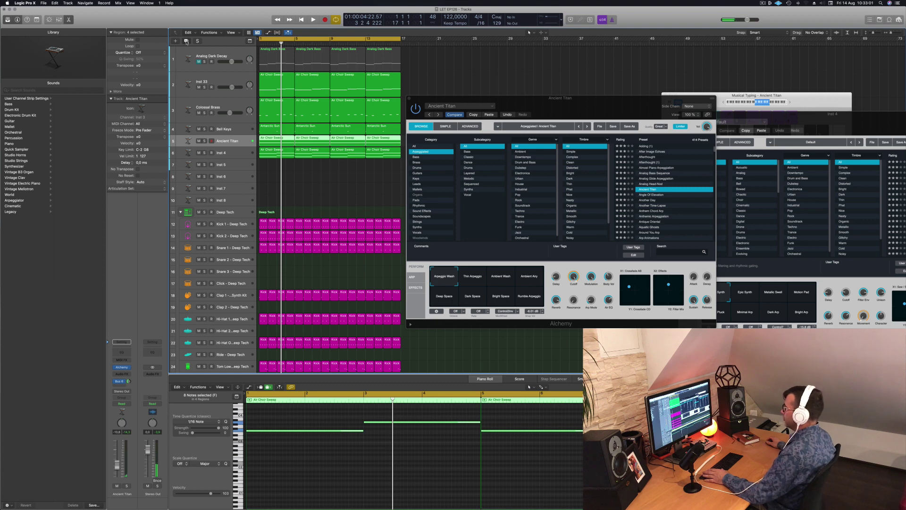
# Duplicate the Ancient Titan track with its settings, undo the preset change in the original's Alchemy and check the original during playback
pyautogui.click(187, 41)
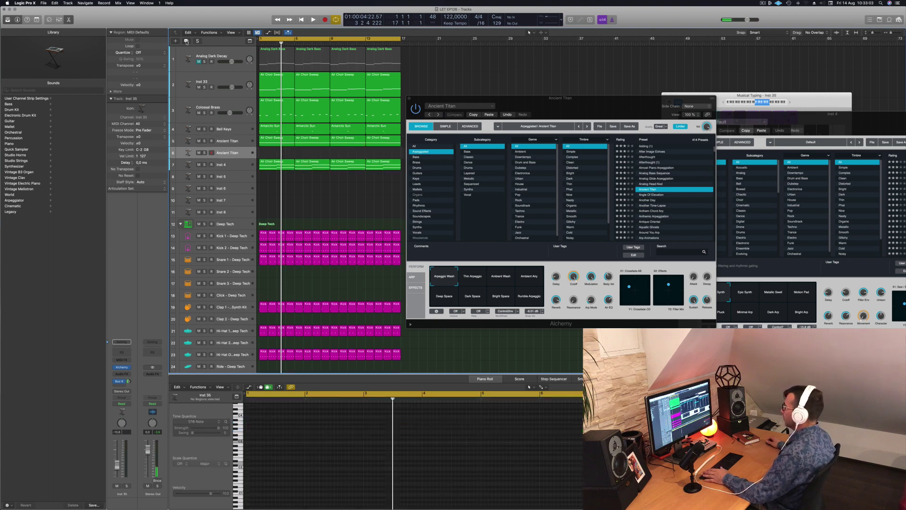
pyautogui.click(508, 114)
pyautogui.press('space')
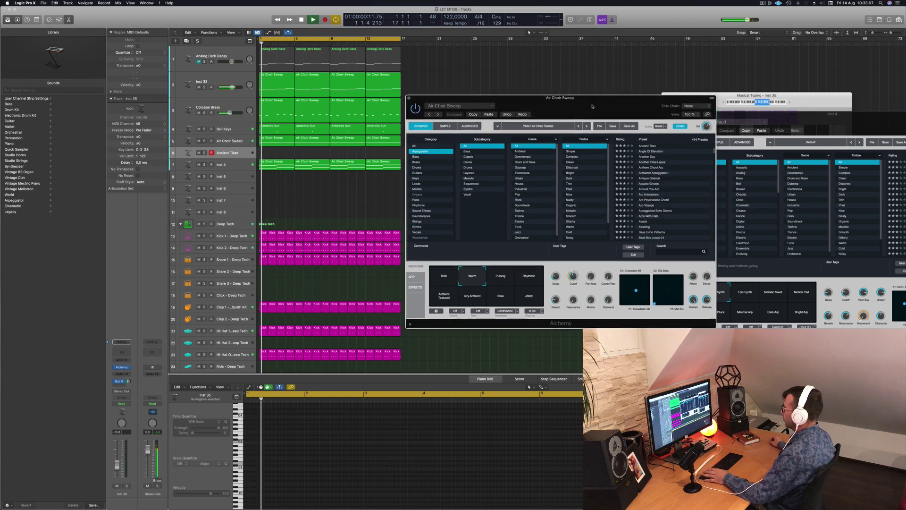
pyautogui.moveTo(594, 109); pyautogui.dragTo(567, 67)
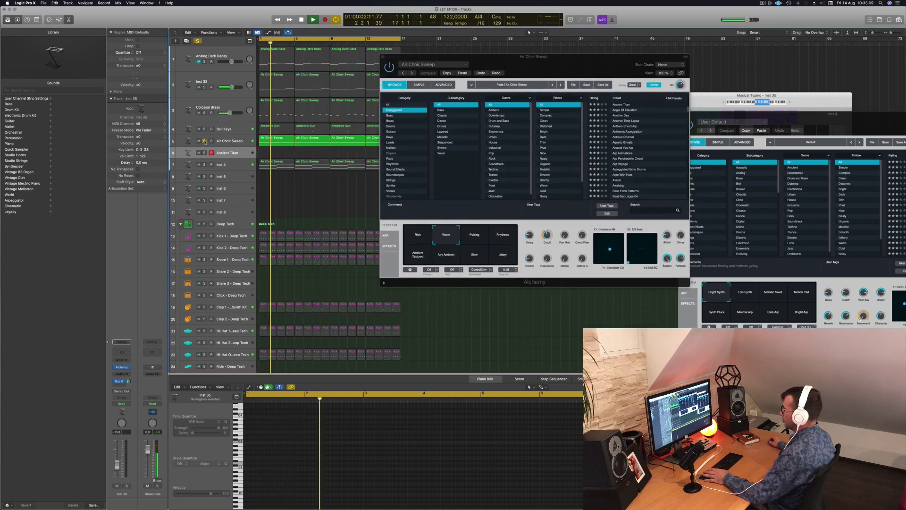
pyautogui.press('Return')
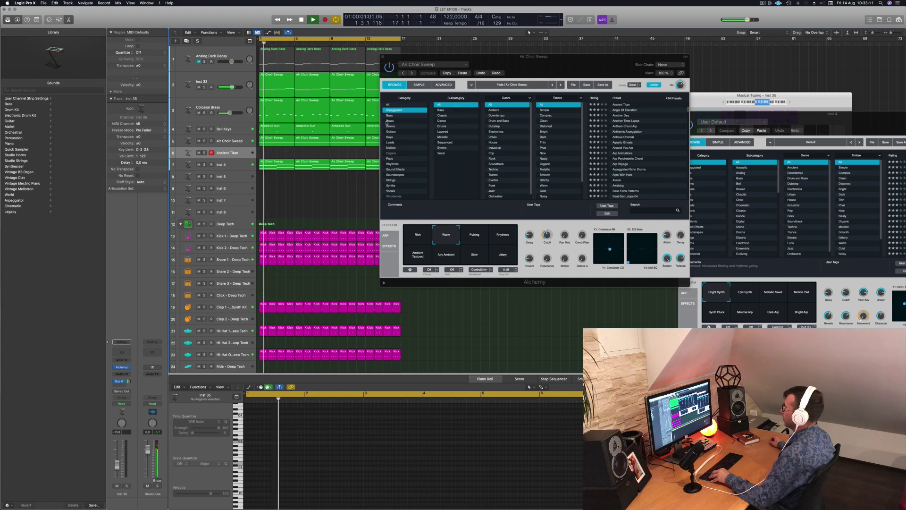
# Copy all four regions of the Air Choir Sweep track onto the duplicated Ancient Titan track and play from the start
pyautogui.moveTo(542, 62); pyautogui.dragTo(722, 69)
pyautogui.moveTo(413, 139); pyautogui.dragTo(277, 153)
pyautogui.press('Return')
pyautogui.press('space')
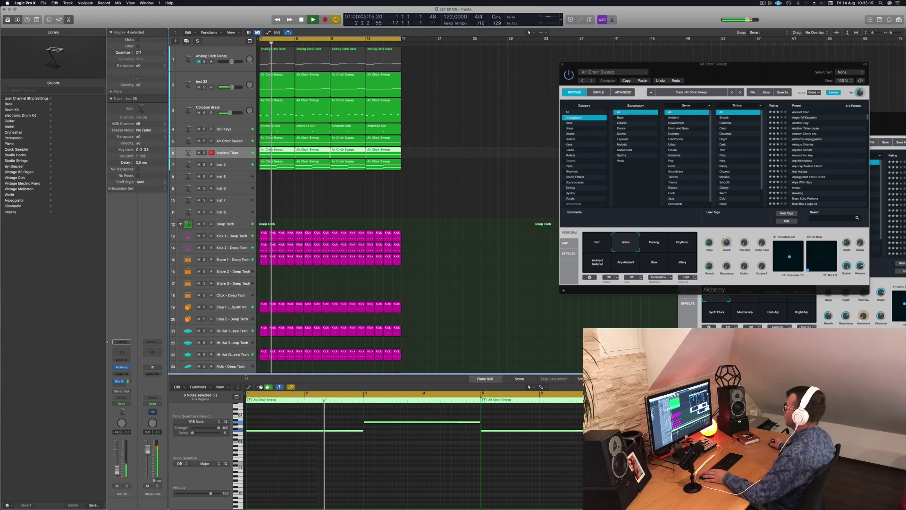
# Close the Air Choir Sweep Alchemy window and enlarge the duplicated Ancient Titan track's height
pyautogui.moveTo(614, 65); pyautogui.dragTo(315, 109)
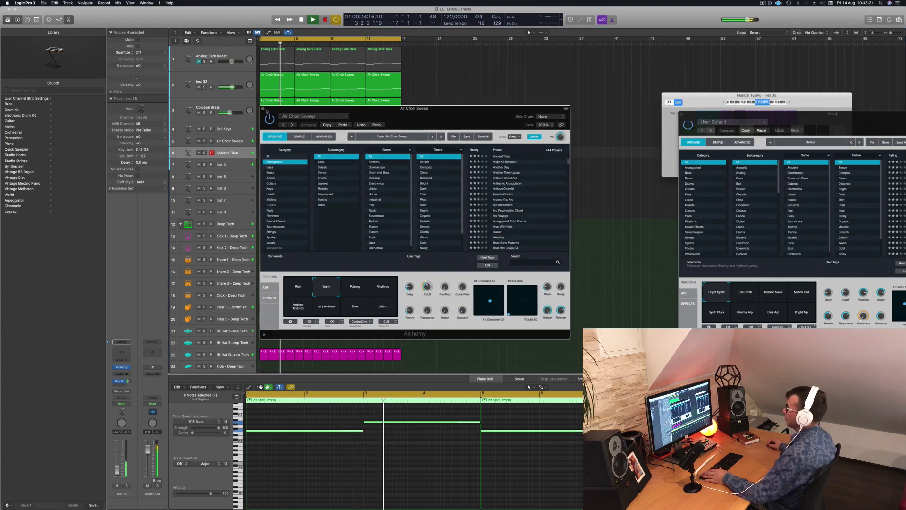
pyautogui.click(263, 108)
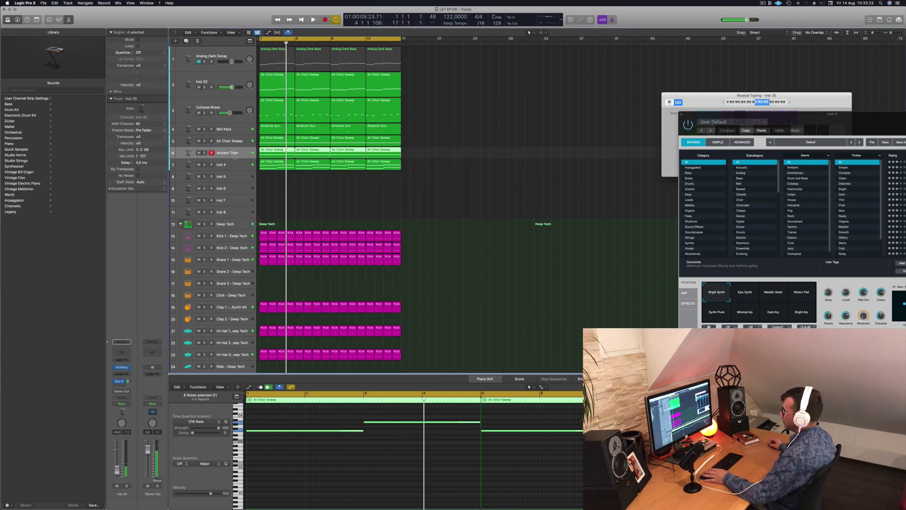
pyautogui.hotkey('ctrl', 'z')
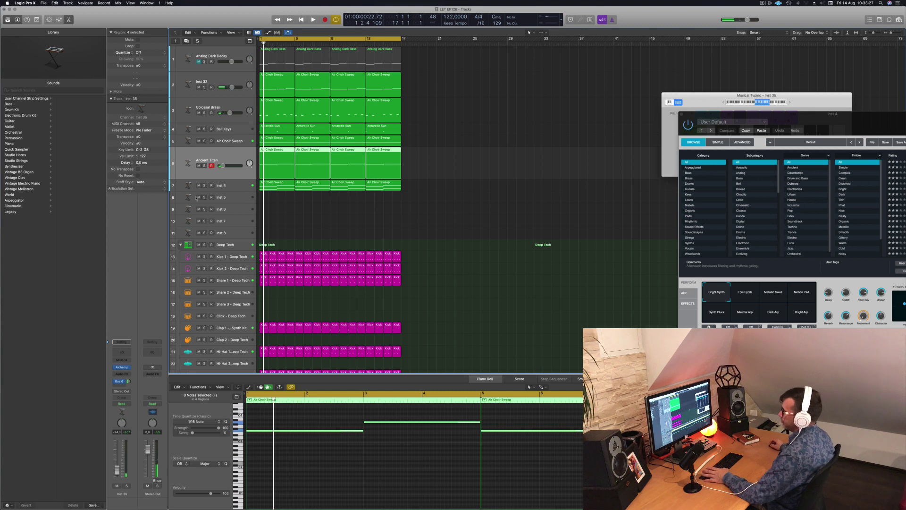
# Open the duplicated Ancient Titan track's Alchemy, place it beside the regions and adjust its filter controls during playback
pyautogui.click(122, 368)
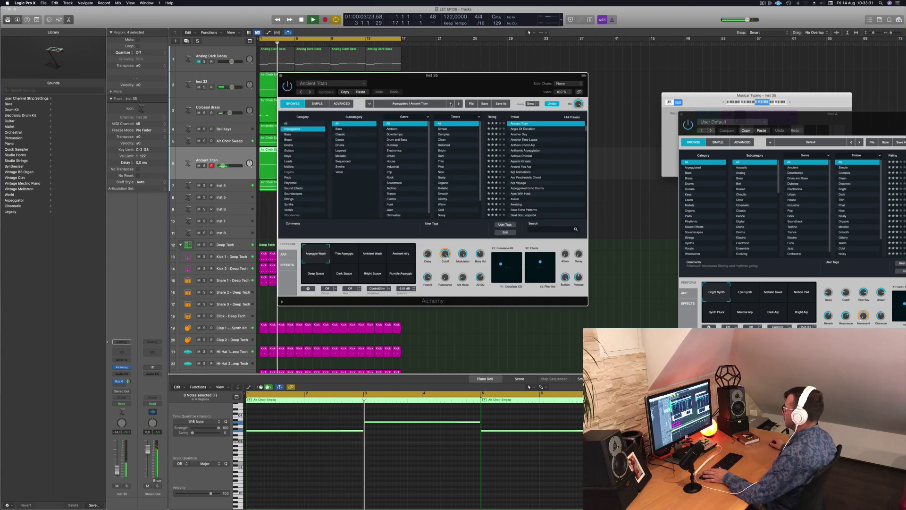
pyautogui.moveTo(454, 75); pyautogui.dragTo(597, 126)
pyautogui.press('space')
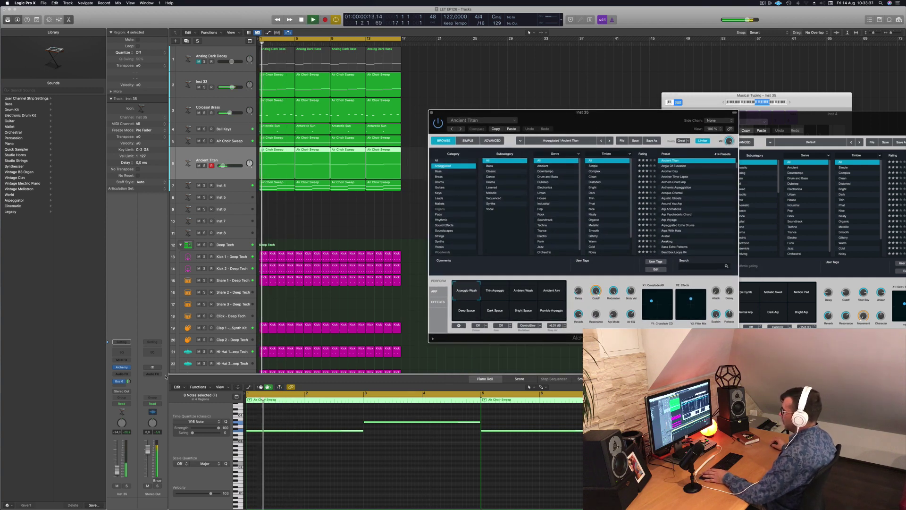
pyautogui.moveTo(596, 291); pyautogui.dragTo(598, 319)
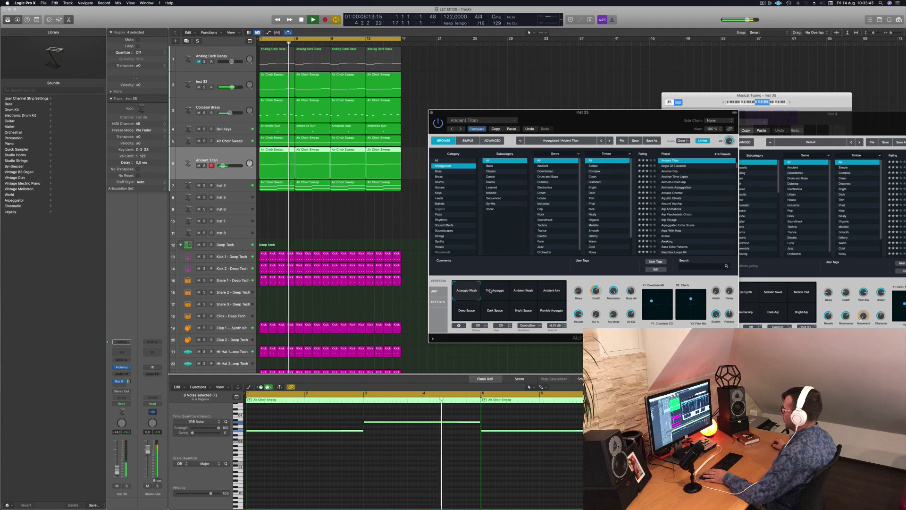
# Audition the Ancient Titan snapshots Thin Arpeggio, Ambient Wash and Ambient Airy, restarting playback between them
pyautogui.press('Return')
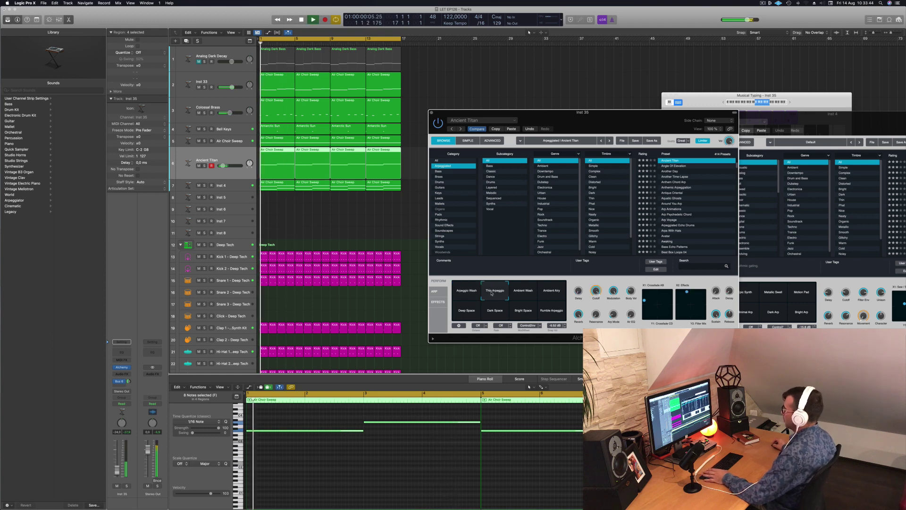
pyautogui.click(531, 291)
pyautogui.press('Return')
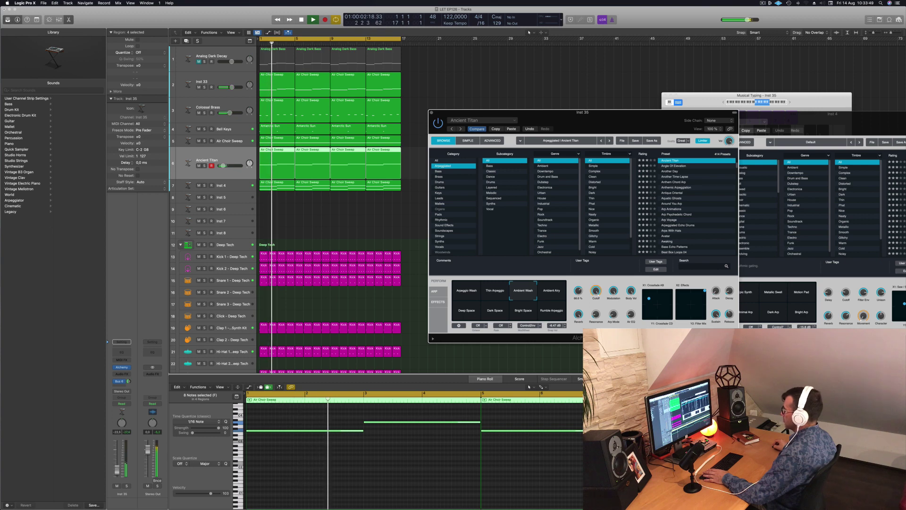
pyautogui.click(549, 292)
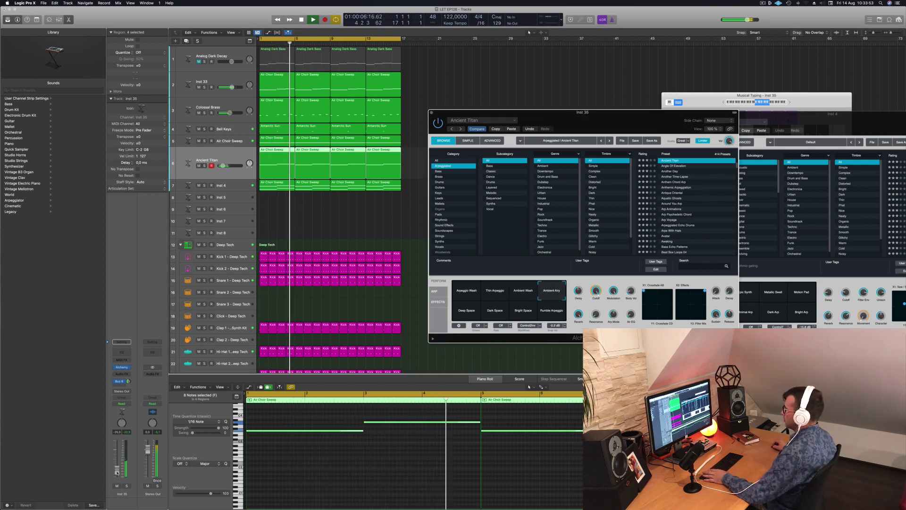
# Switch Ancient Titan to the Deep Space snapshot and adjust the track's volume and bus send during playback
pyautogui.moveTo(117, 471); pyautogui.dragTo(117, 473)
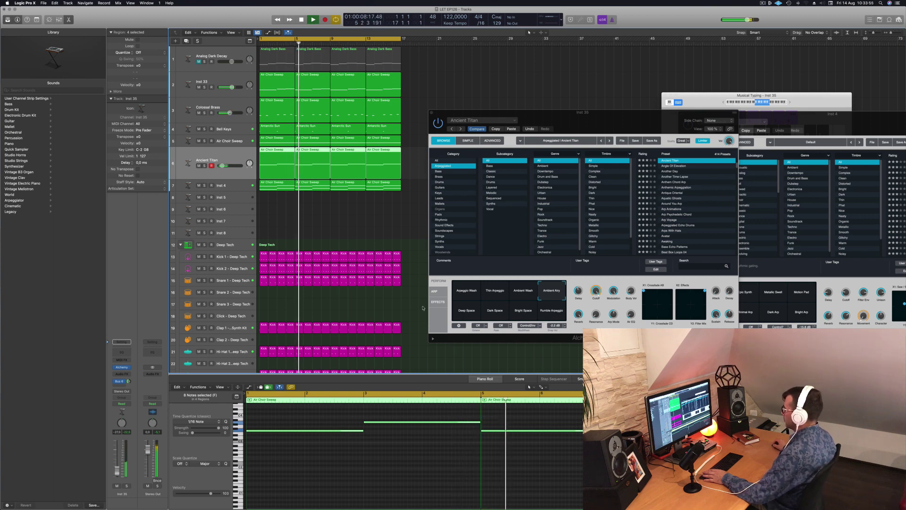
pyautogui.click(469, 311)
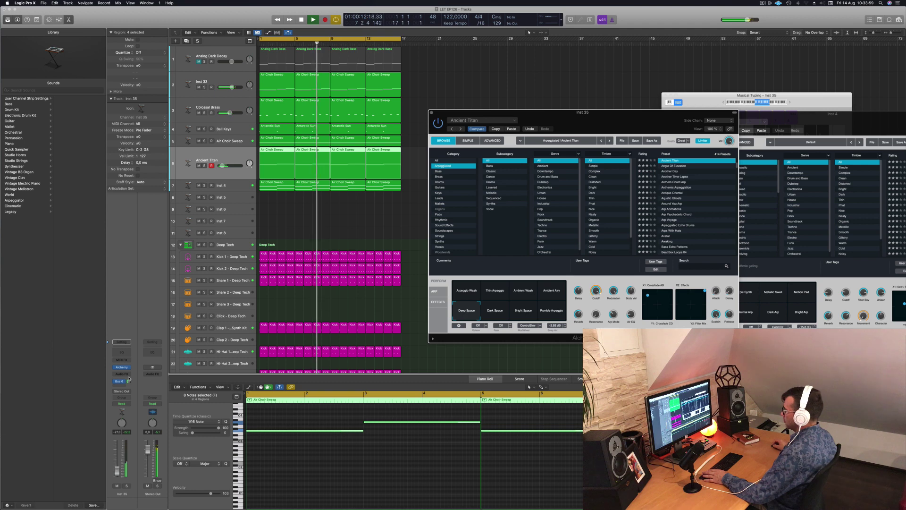
pyautogui.moveTo(128, 381); pyautogui.dragTo(129, 382)
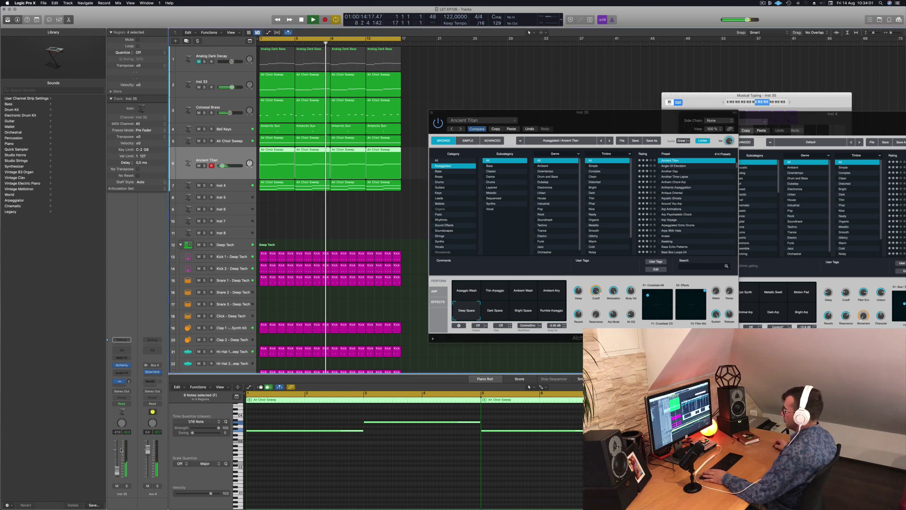
pyautogui.moveTo(117, 471); pyautogui.dragTo(117, 471)
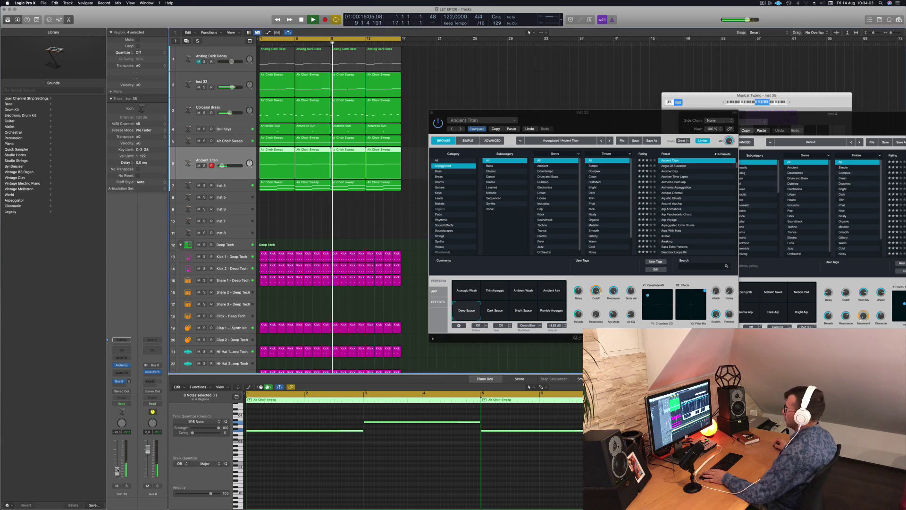
# Reposition the Alchemy window, transpose all notes in the Ancient Titan regions down one octave and play from the start
pyautogui.click(370, 299)
pyautogui.moveTo(517, 112); pyautogui.dragTo(585, 47)
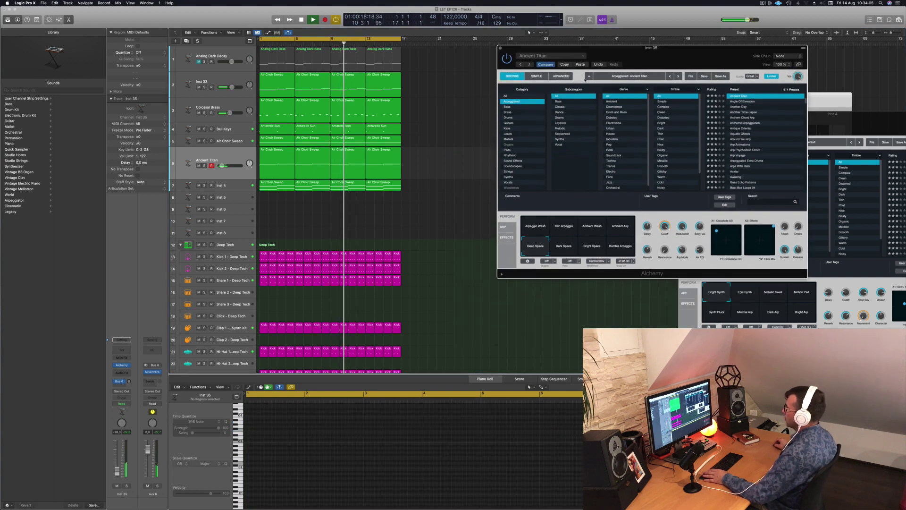
pyautogui.press('Return')
pyautogui.moveTo(441, 159); pyautogui.dragTo(284, 168)
pyautogui.press('space')
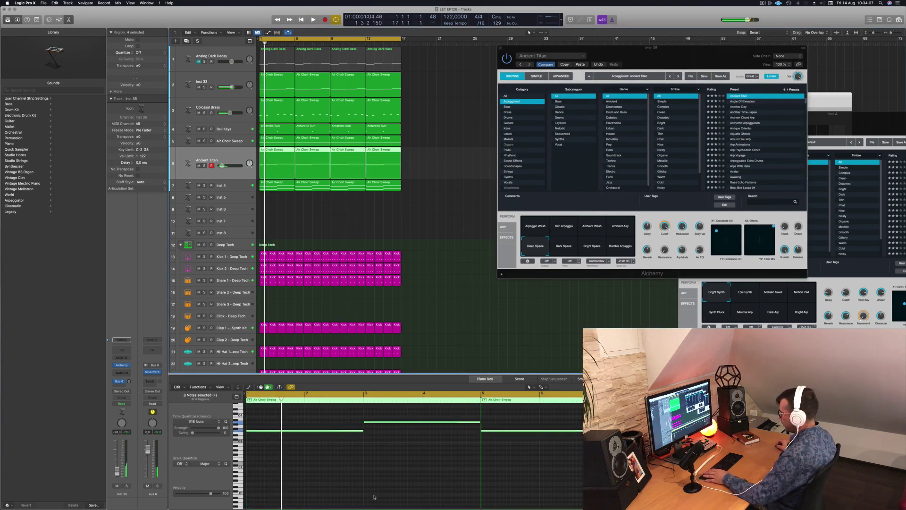
pyautogui.click(371, 491)
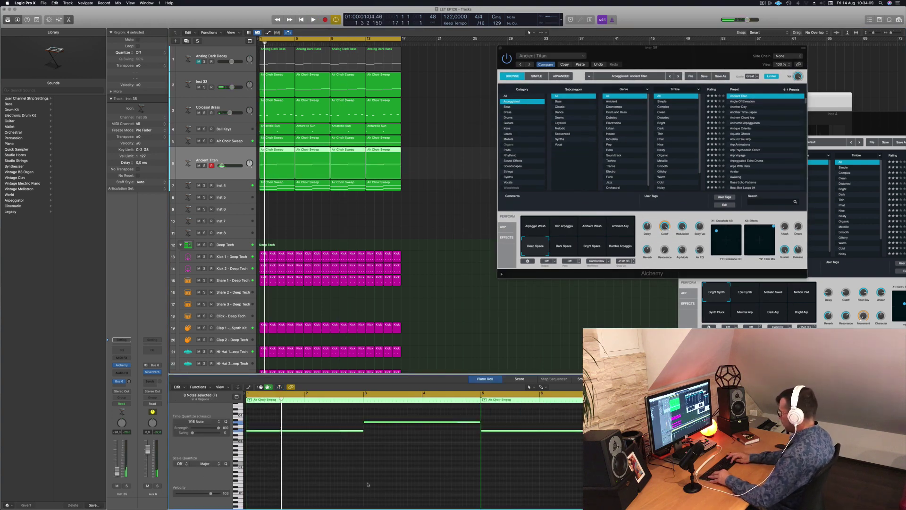
pyautogui.hotkey('alt', 'shift', 'Down')
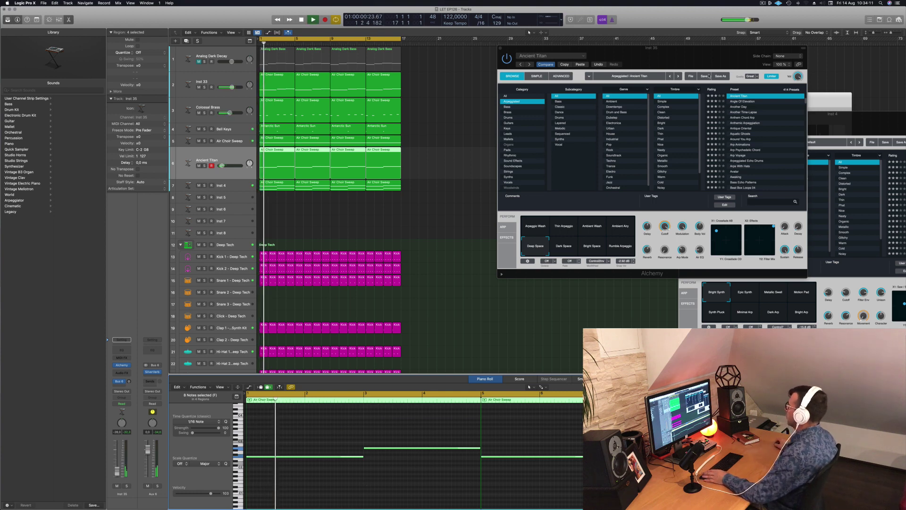
pyautogui.press('super+k')
pyautogui.press('space')
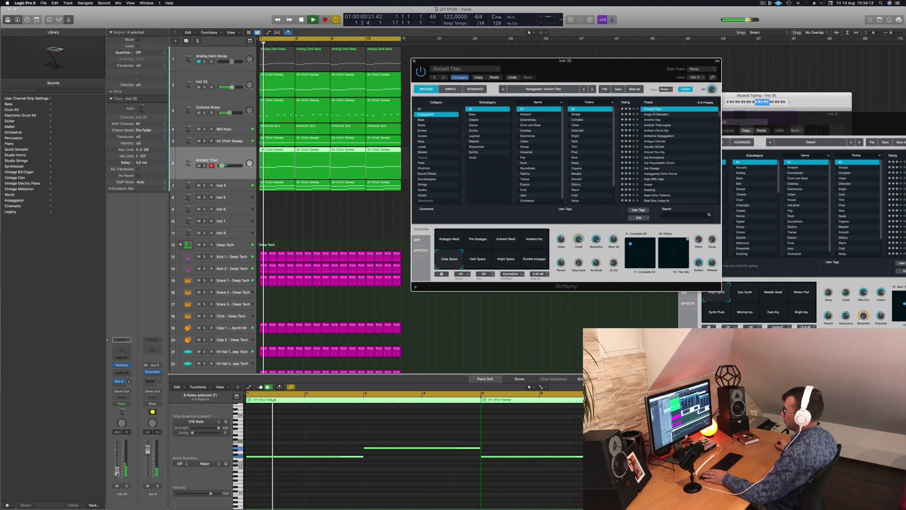
# Audition the Dark Space, Bright Space and Rumble Arpeggio snapshots, return to Deep Space and fine-tune the Ancient Titan track's volume
pyautogui.moveTo(116, 470); pyautogui.dragTo(117, 472)
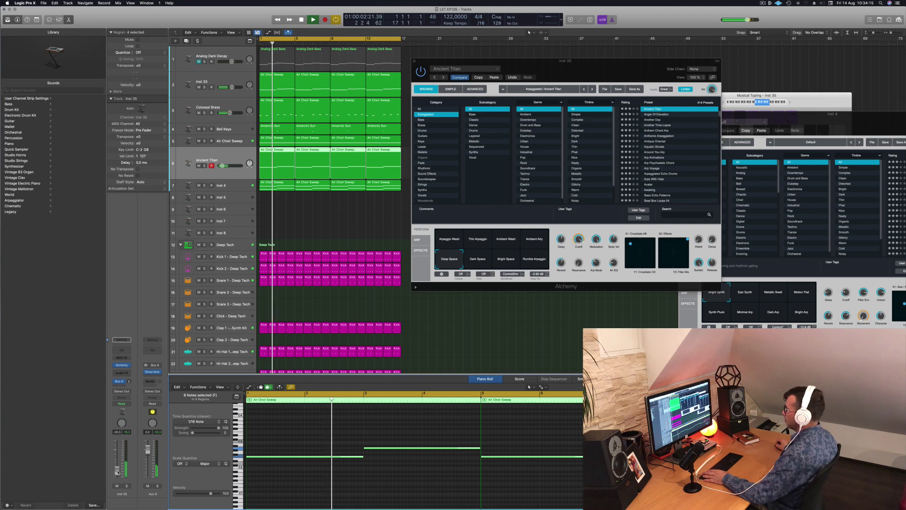
pyautogui.moveTo(623, 59); pyautogui.dragTo(665, 86)
pyautogui.click(519, 286)
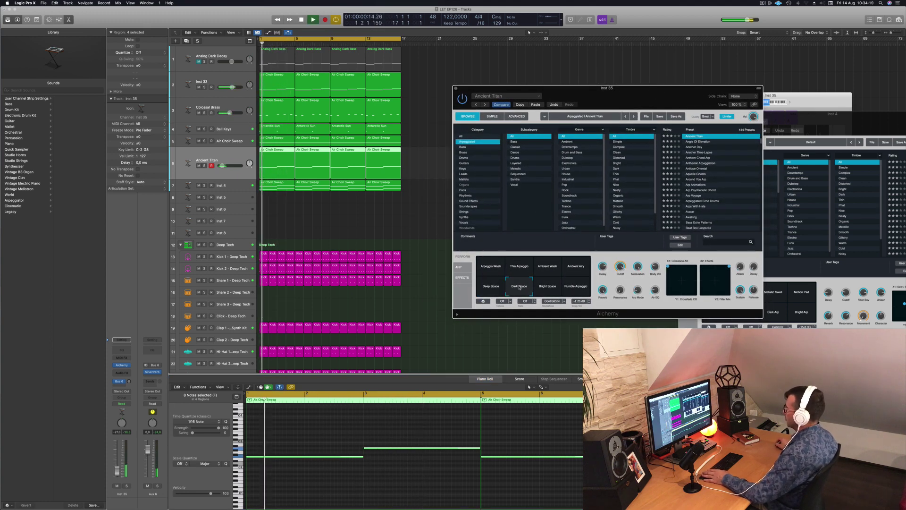
pyautogui.click(551, 288)
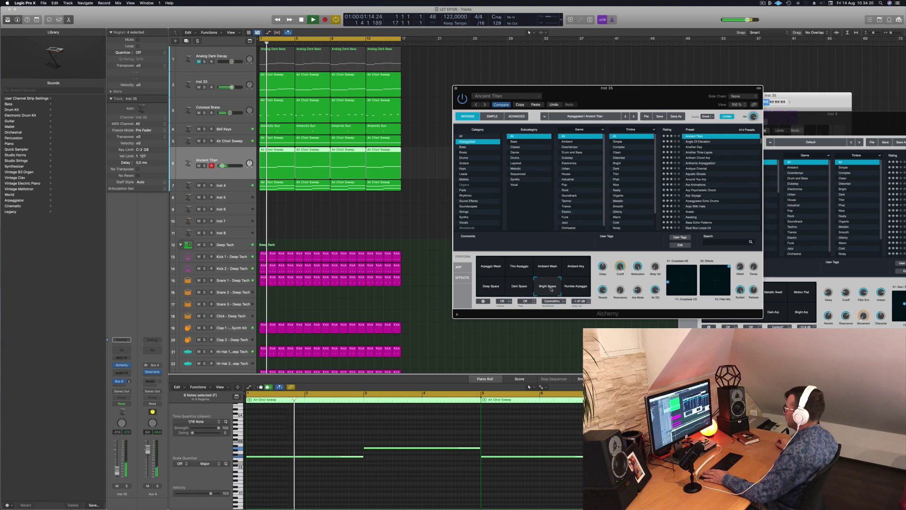
pyautogui.click(576, 287)
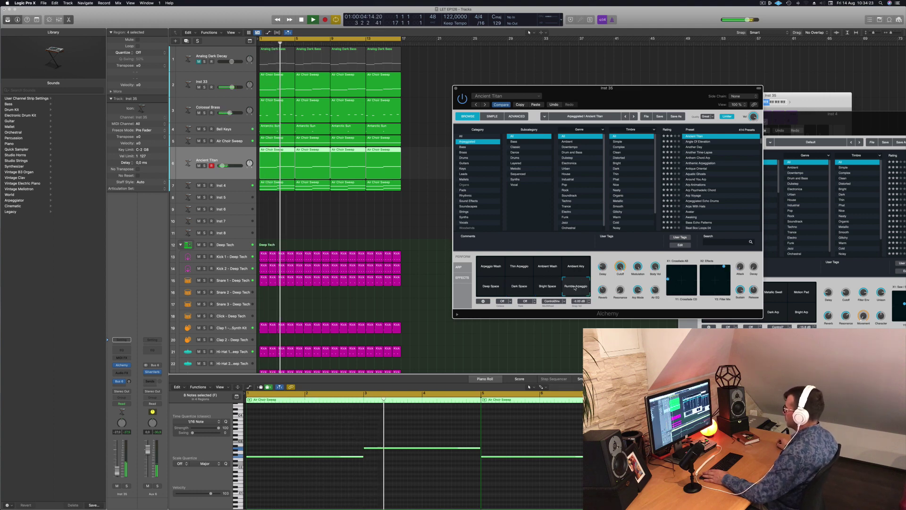
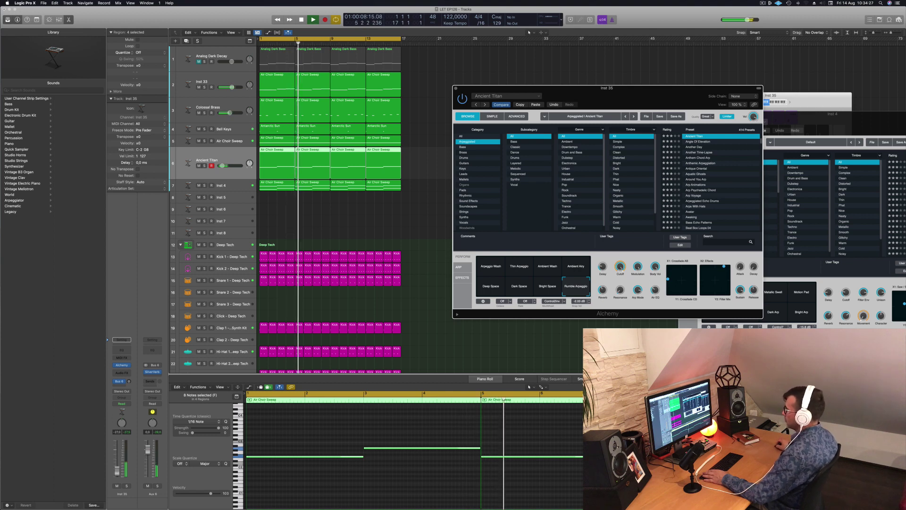
pyautogui.click(491, 287)
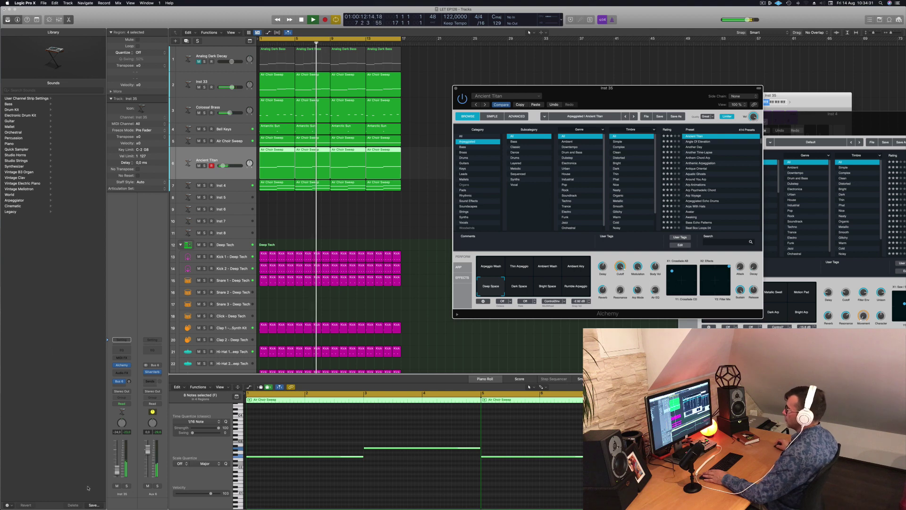
pyautogui.click(118, 471)
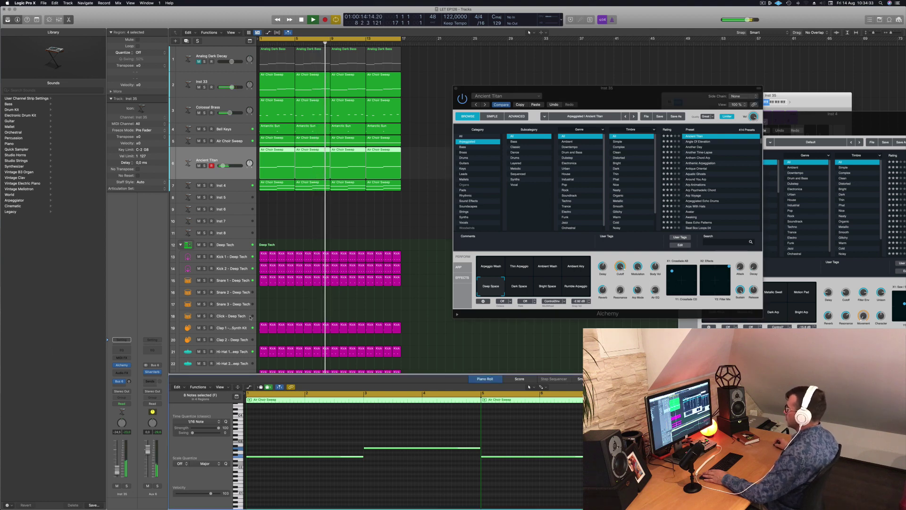
# Close the Ancient Titan Alchemy window, mute the Inst 4 track and replay the arrangement
pyautogui.moveTo(637, 84); pyautogui.dragTo(570, 121)
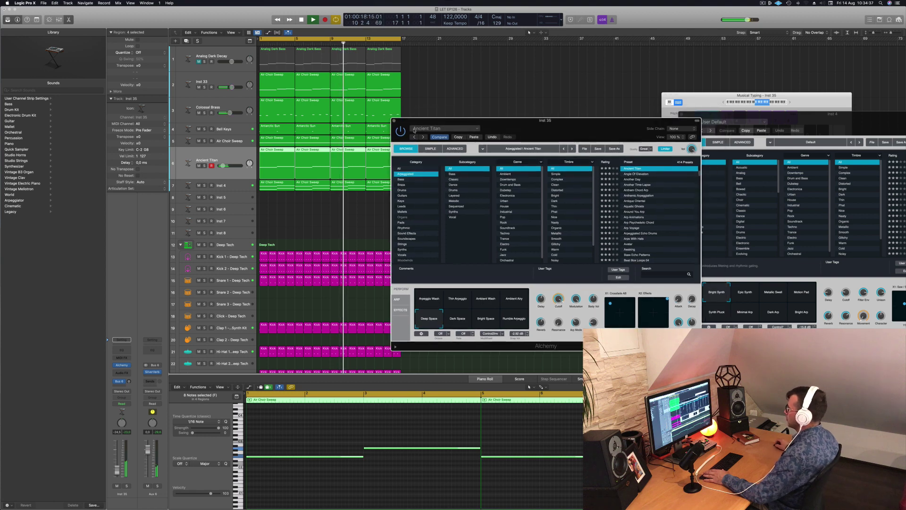
pyautogui.press('cmd+w')
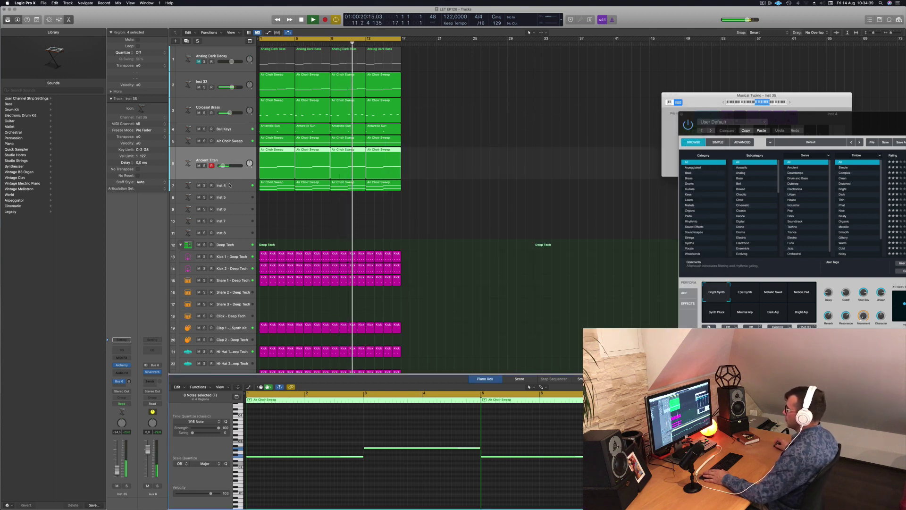
pyautogui.click(216, 182)
pyautogui.press('space')
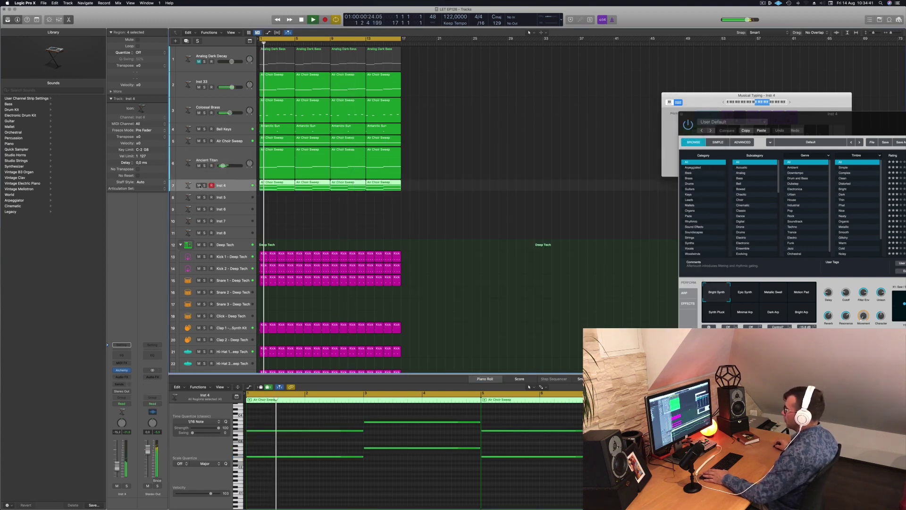
pyautogui.click(199, 186)
pyautogui.press('space')
pyautogui.press('space')
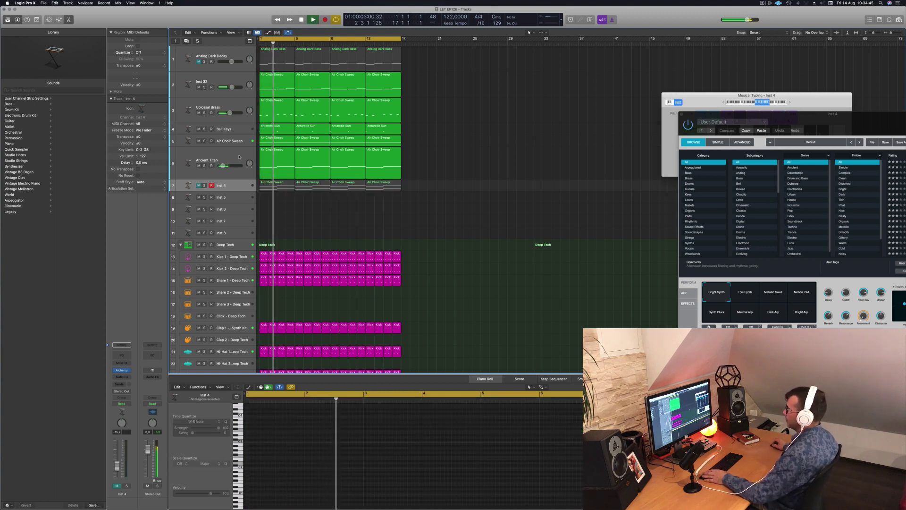
# Try replacing the Ancient Titan regions with the four Inst 4 regions, parking the originals from about bar 21, and play from the start
pyautogui.click(207, 163)
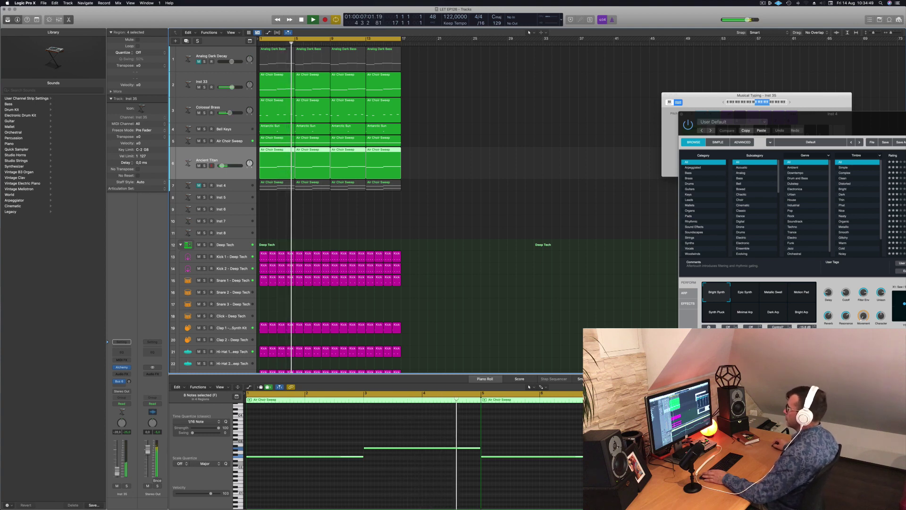
pyautogui.click(492, 147)
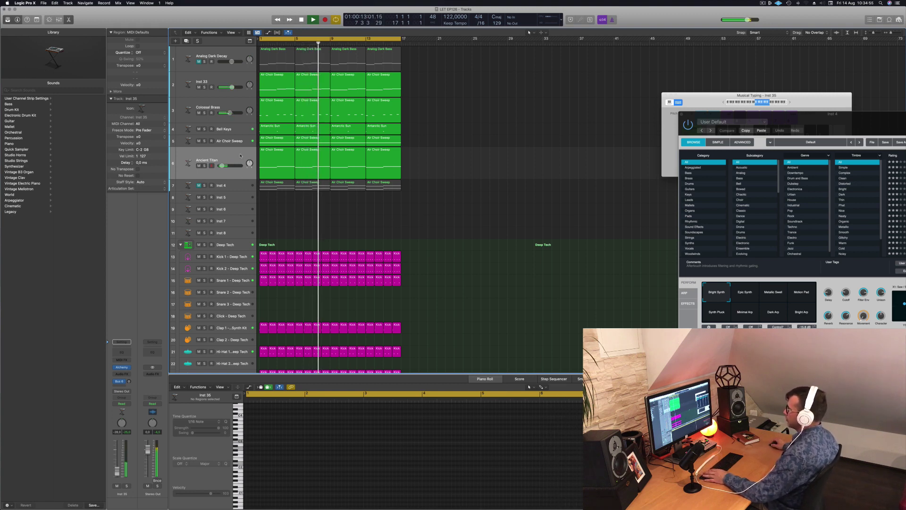
pyautogui.click(172, 164)
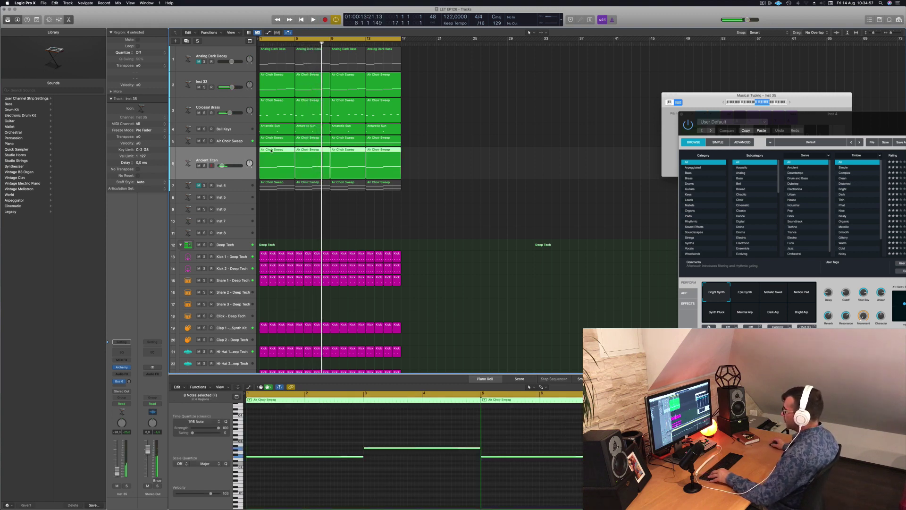
pyautogui.moveTo(270, 150); pyautogui.dragTo(453, 151)
pyautogui.click(279, 184)
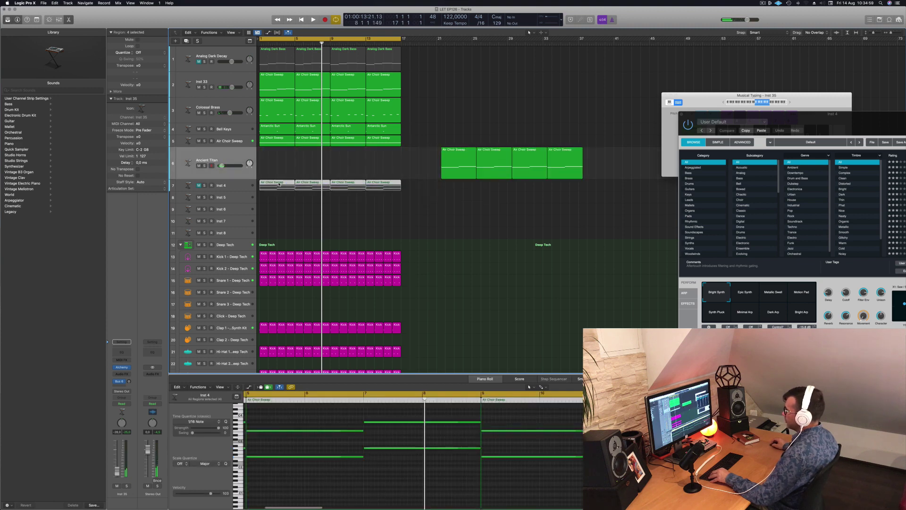
pyautogui.moveTo(279, 183); pyautogui.dragTo(279, 160)
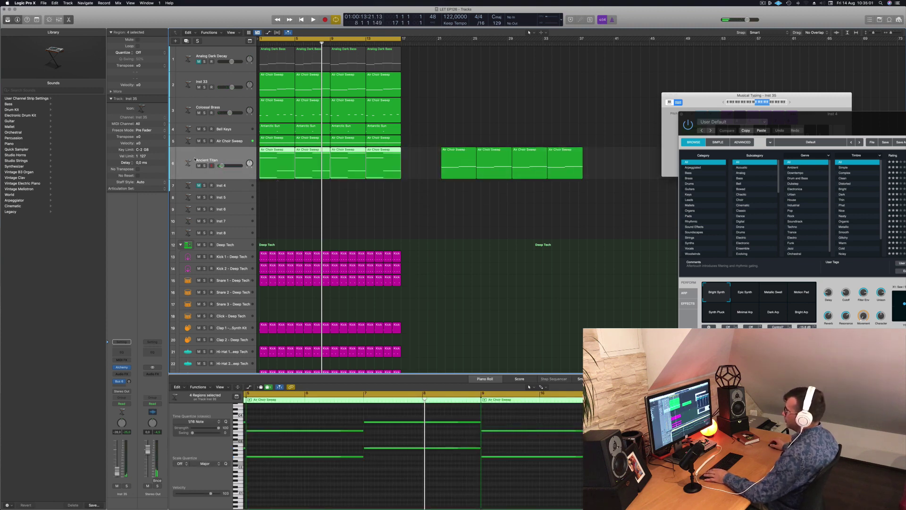
pyautogui.press('Return')
pyautogui.press('space')
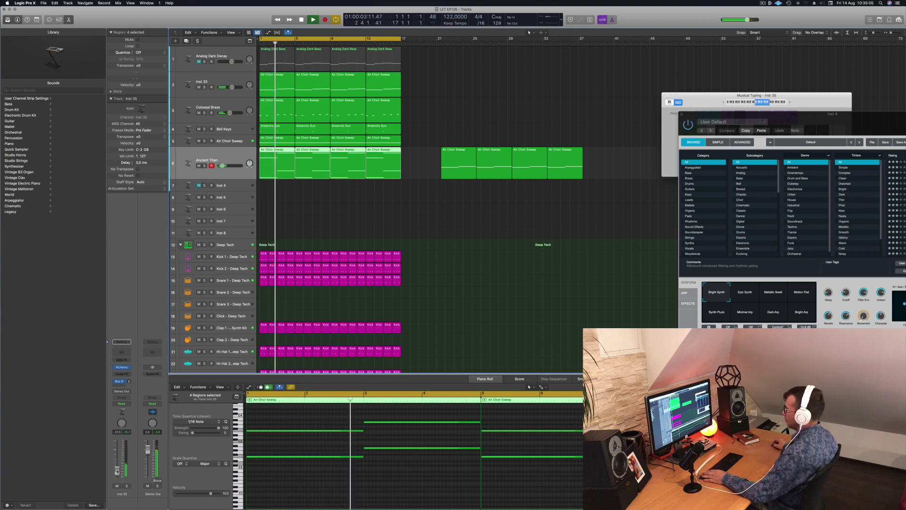
# Transpose all notes in the regions moved to Ancient Titan down one octave and restart playback
pyautogui.click(312, 490)
pyautogui.press('super+a')
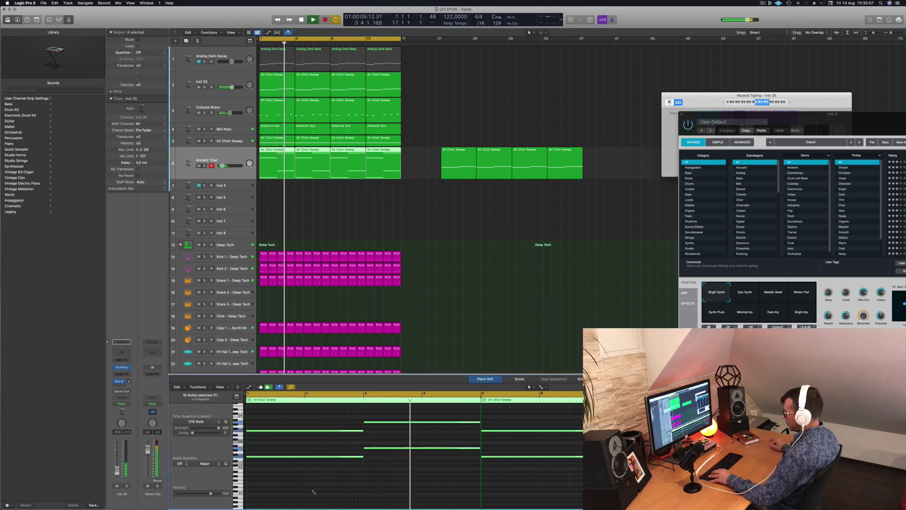
pyautogui.hotkey('alt', 'shift', 'Down')
pyautogui.press('Return')
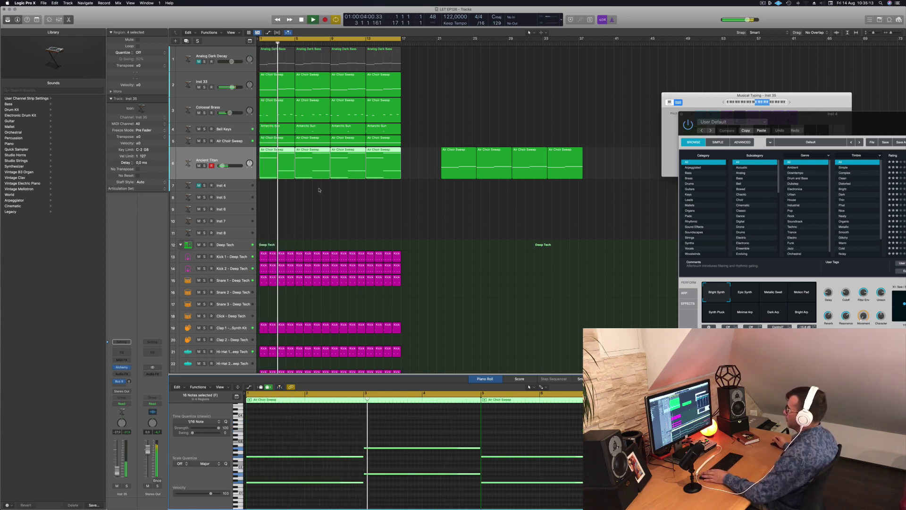
# Undo the octave transposition and both region moves on the Ancient Titan track
pyautogui.press('super+z')
pyautogui.press('super+z')
pyautogui.press('super+z')
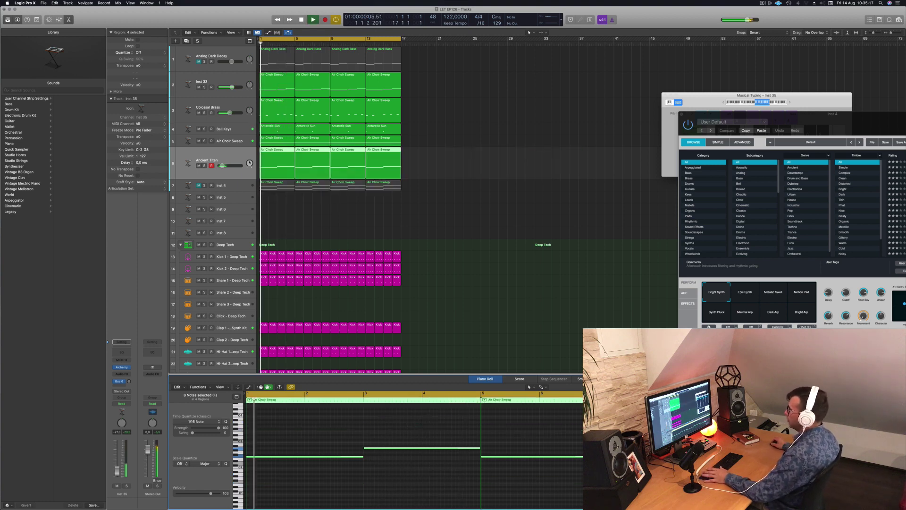
# Add a Channel EQ with a low cut to the Ancient Titan track, close it and mute Colossal Brass
pyautogui.click(230, 153)
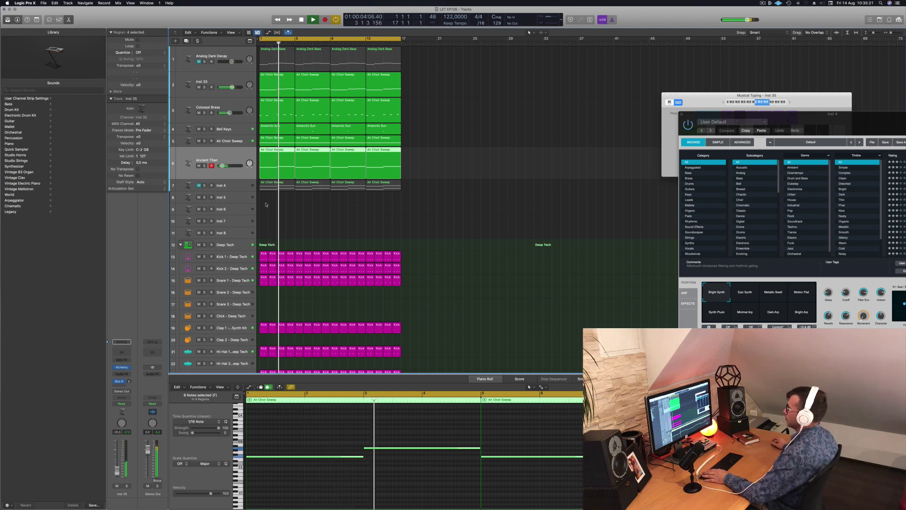
pyautogui.click(436, 170)
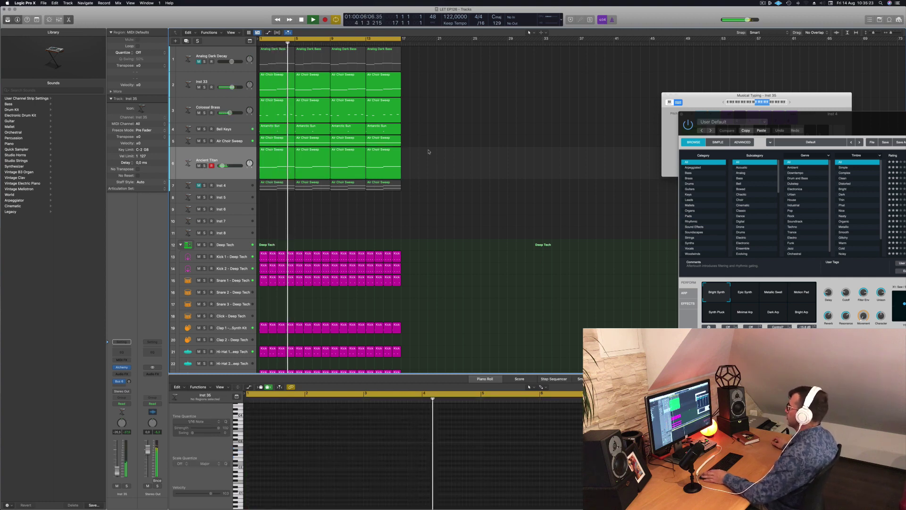
pyautogui.click(210, 151)
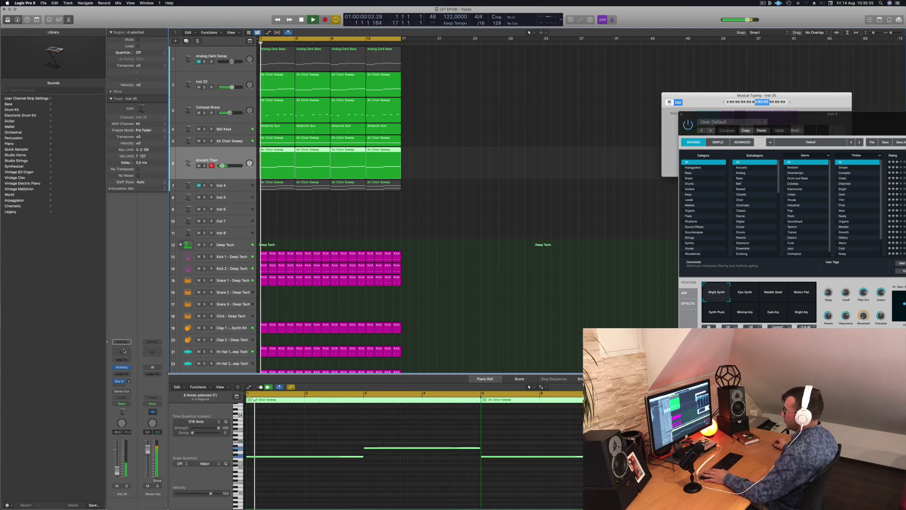
pyautogui.click(124, 351)
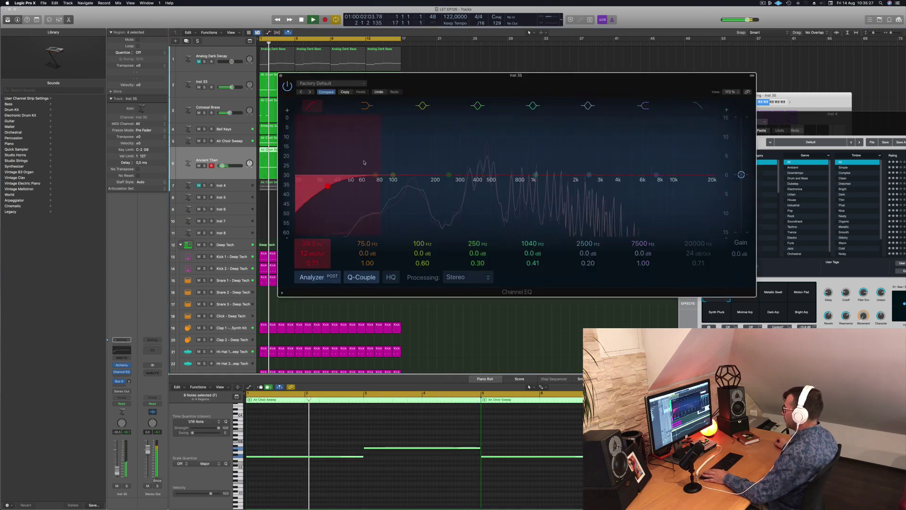
pyautogui.click(280, 75)
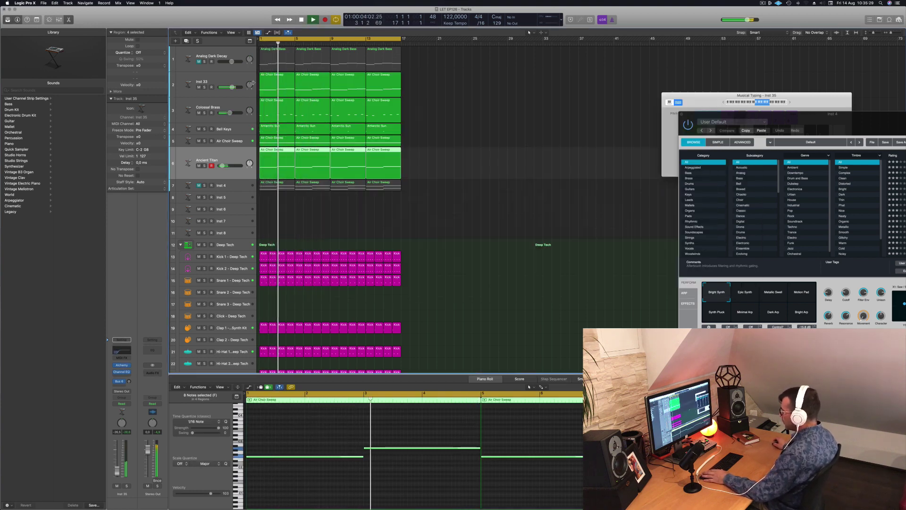
pyautogui.click(199, 113)
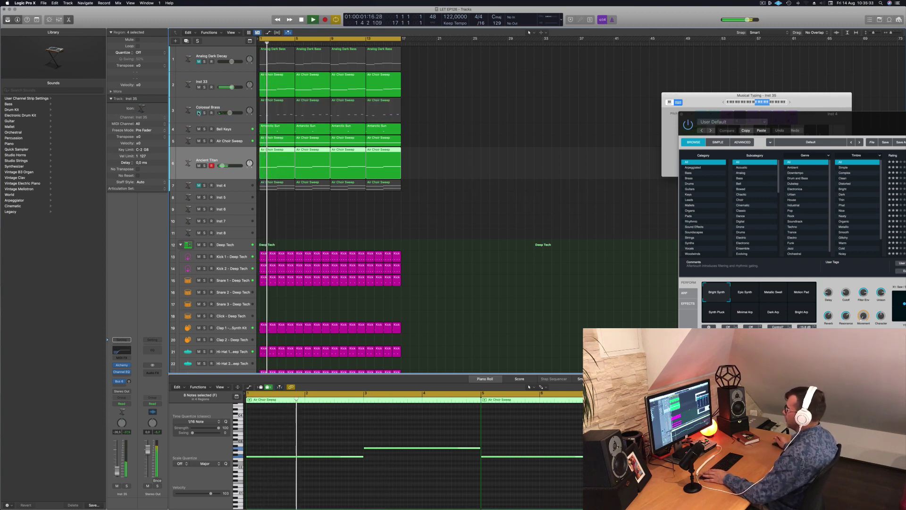
# Open Alchemy on the Ancient Titan track, switch to the Arpeggio Wash snapshot during playback from the start, and copy its settings
pyautogui.click(501, 174)
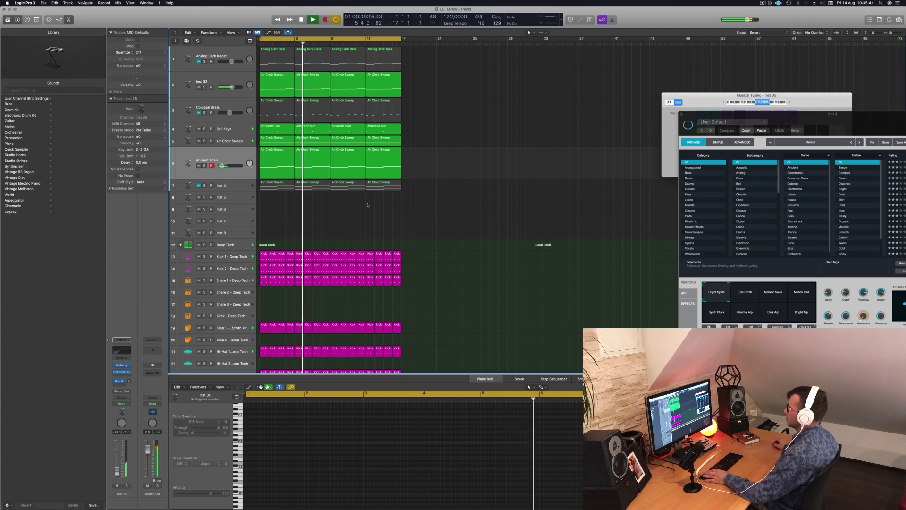
pyautogui.click(207, 160)
pyautogui.press('Return')
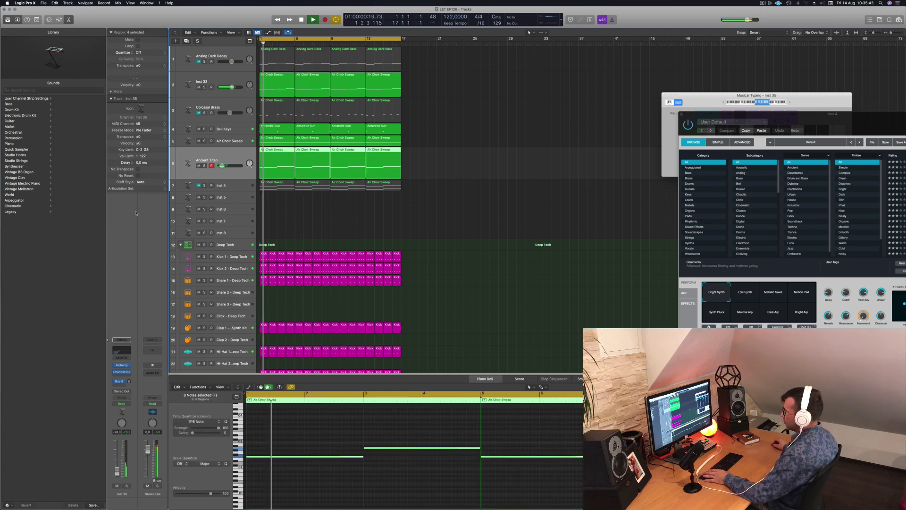
pyautogui.click(122, 366)
pyautogui.moveTo(593, 122); pyautogui.dragTo(562, 133)
pyautogui.press('space')
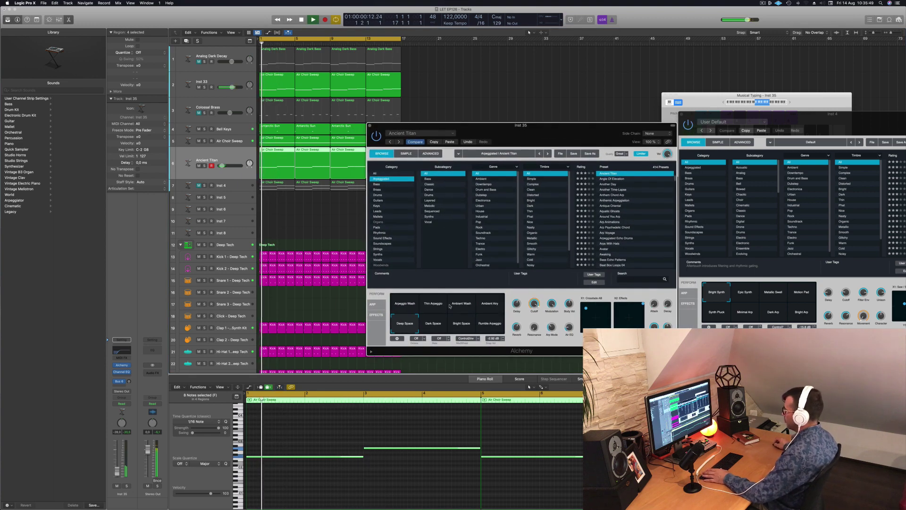
pyautogui.click(396, 304)
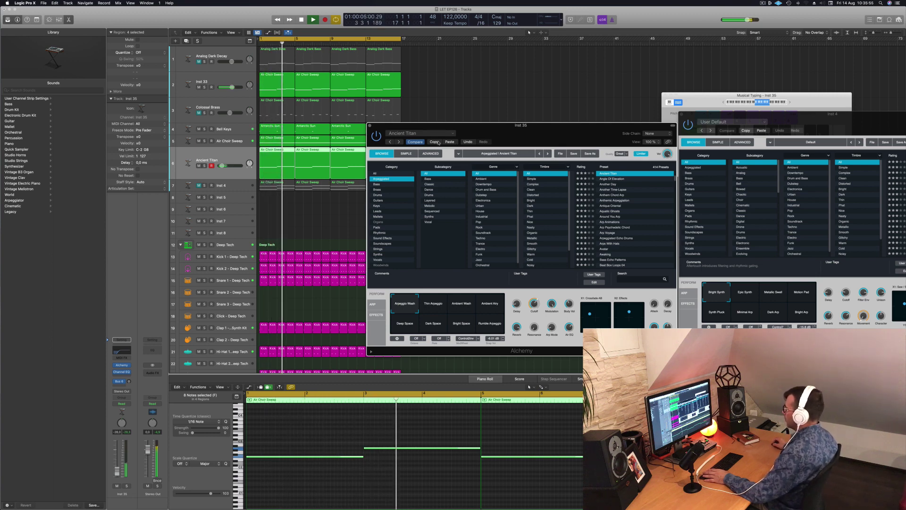
# Audition the arpeggiated Alchemy presets Angle Of Elevation, Another Day, Another Time Lapse and Anthem Chord Arp against the track
pyautogui.click(610, 180)
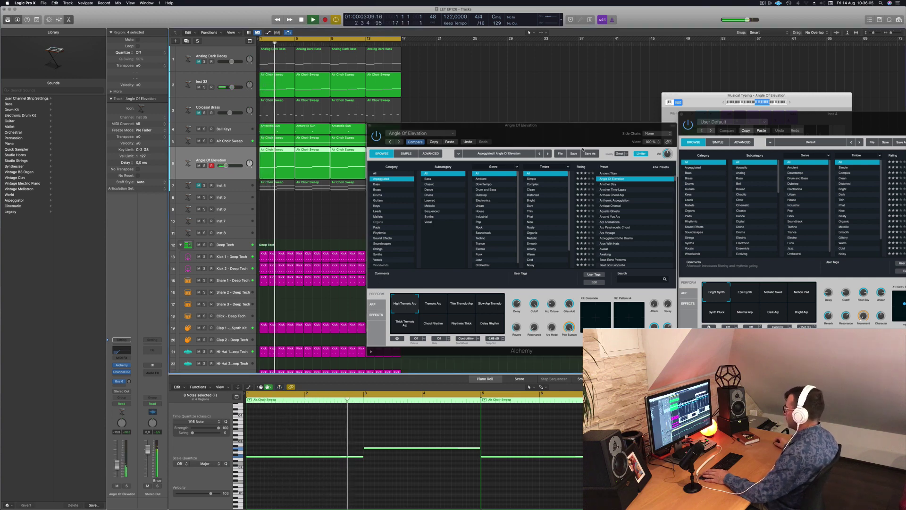
pyautogui.moveTo(600, 126); pyautogui.dragTo(573, 129)
pyautogui.click(577, 187)
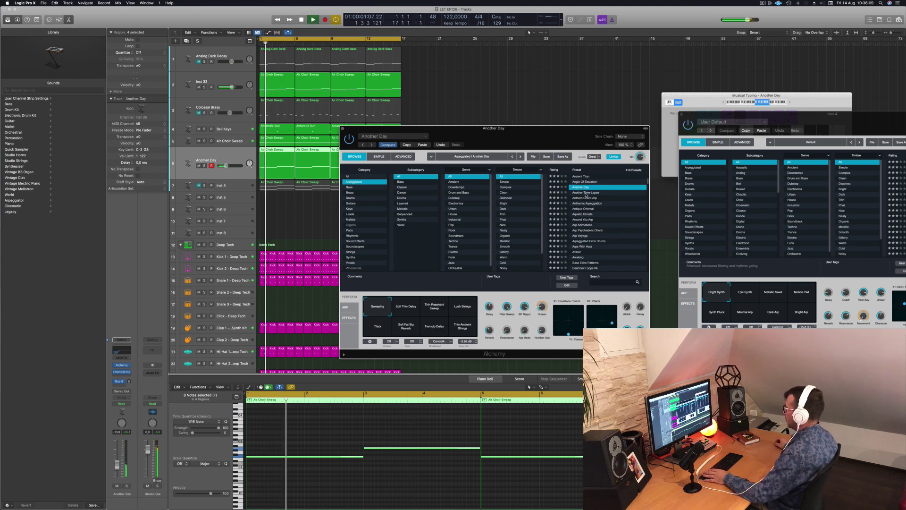
pyautogui.click(586, 193)
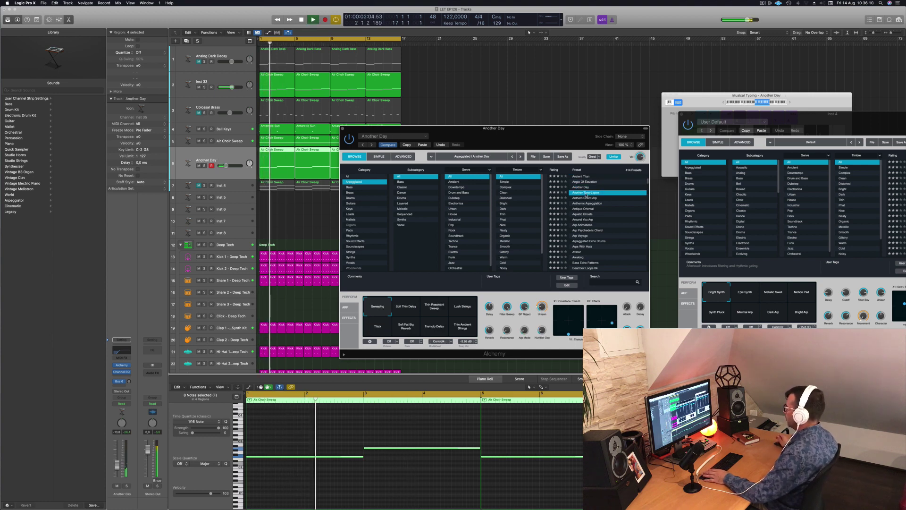
pyautogui.click(586, 198)
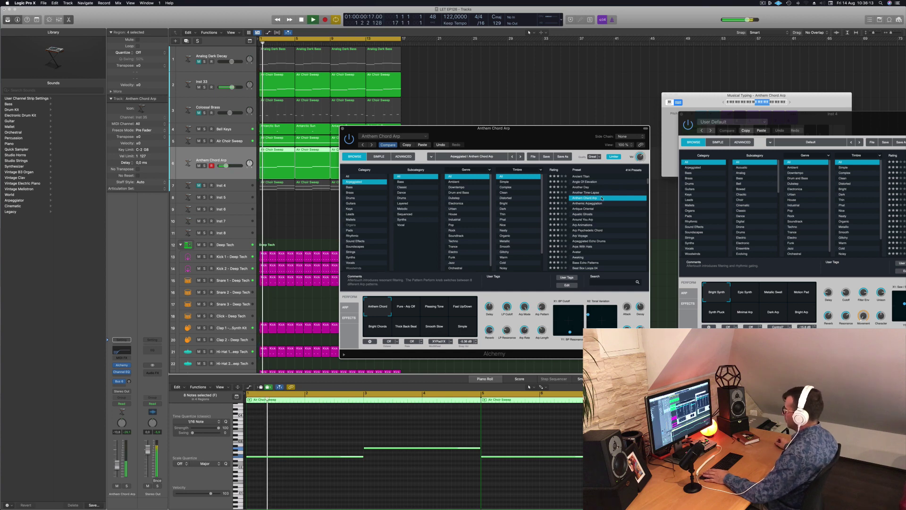
pyautogui.scroll(-1, 611, 212)
pyautogui.click(581, 176)
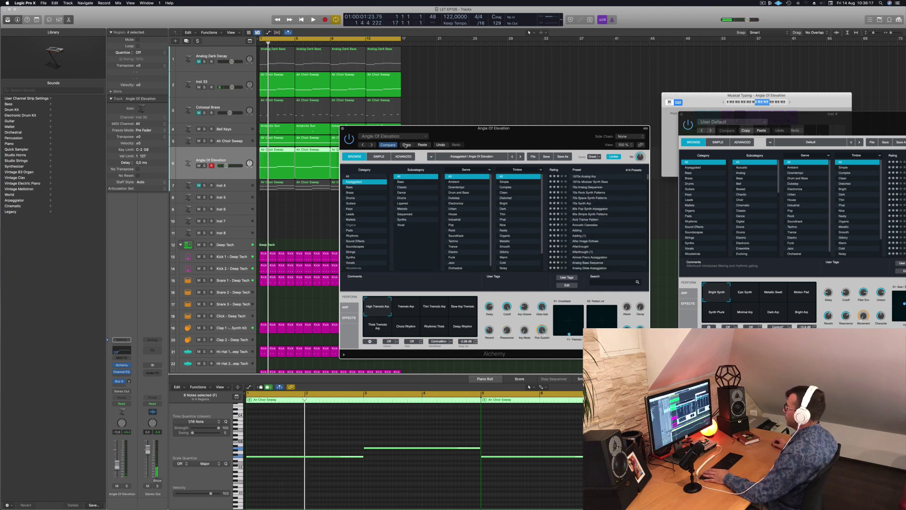
# Paste the copied Ancient Titan settings back into Alchemy, lower the track's volume and raise its Bus 6 send before closing the plug-in
pyautogui.press('space')
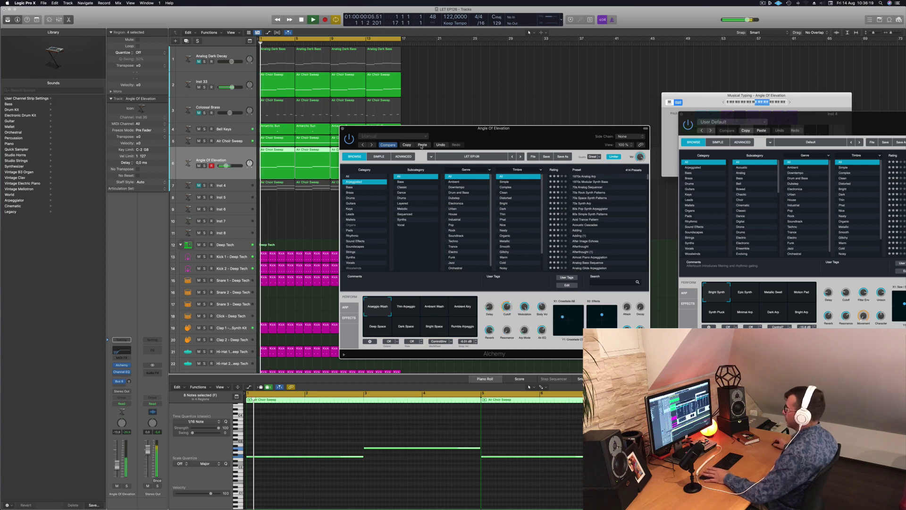
pyautogui.moveTo(498, 138); pyautogui.dragTo(577, 135)
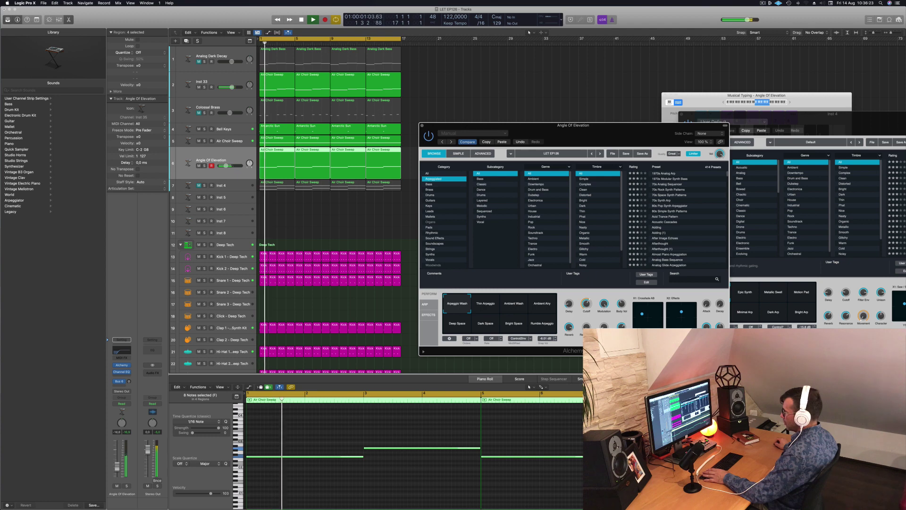
pyautogui.click(321, 360)
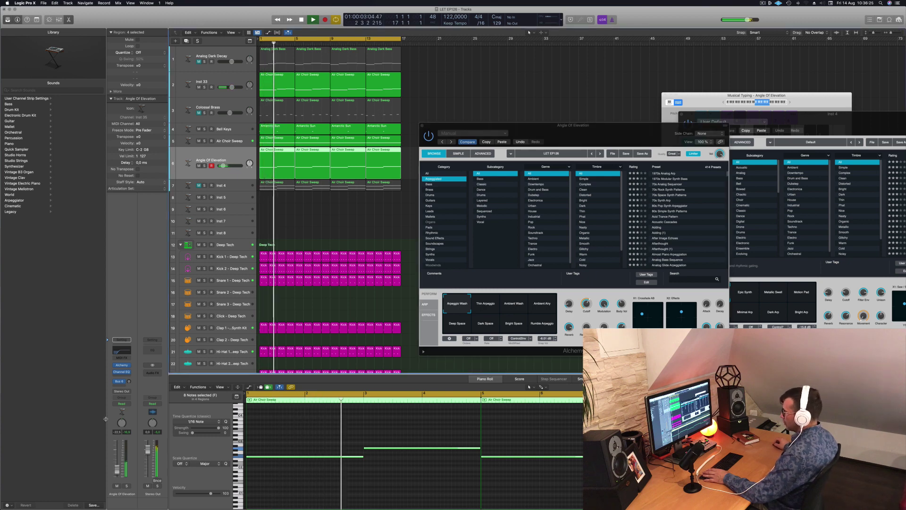
pyautogui.moveTo(130, 382); pyautogui.dragTo(129, 360)
pyautogui.moveTo(423, 126); pyautogui.dragTo(377, 158)
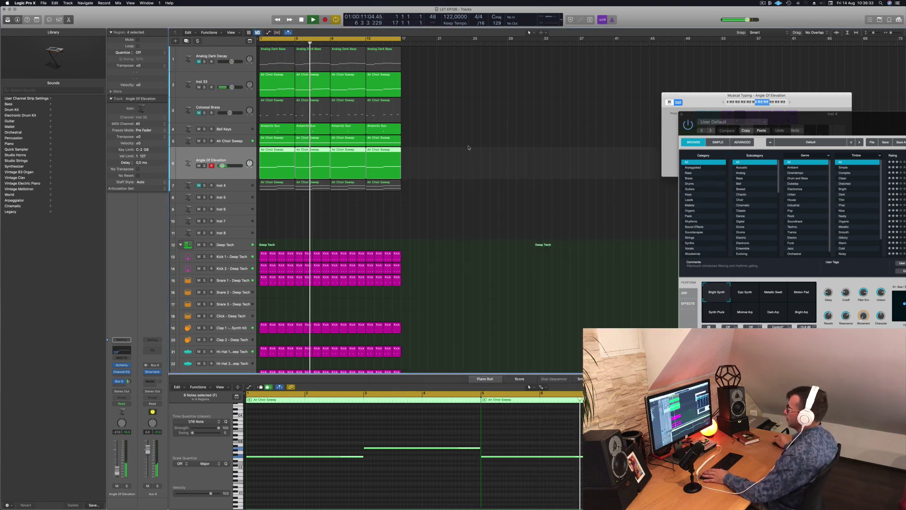
# Unmute the Colossal Brass track and restart playback from the beginning
pyautogui.press('space')
pyautogui.press('space')
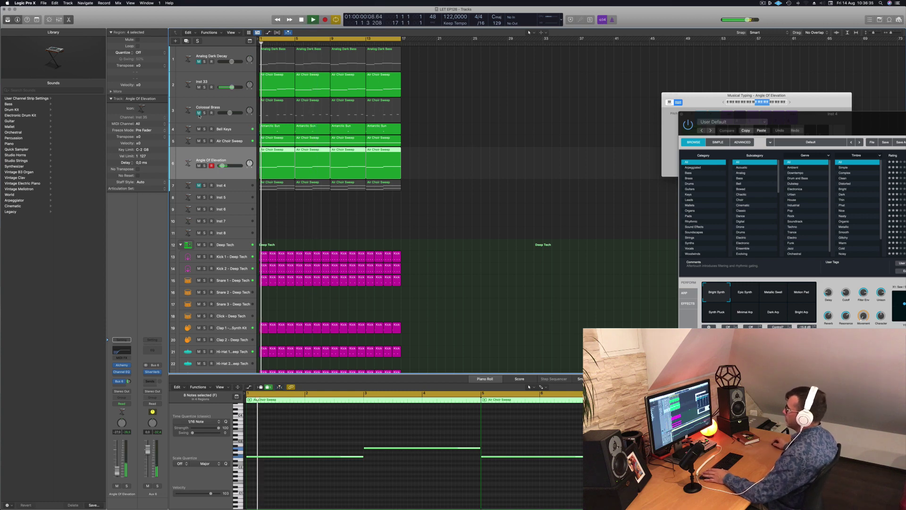
pyautogui.click(199, 113)
pyautogui.press('space')
pyautogui.press('space')
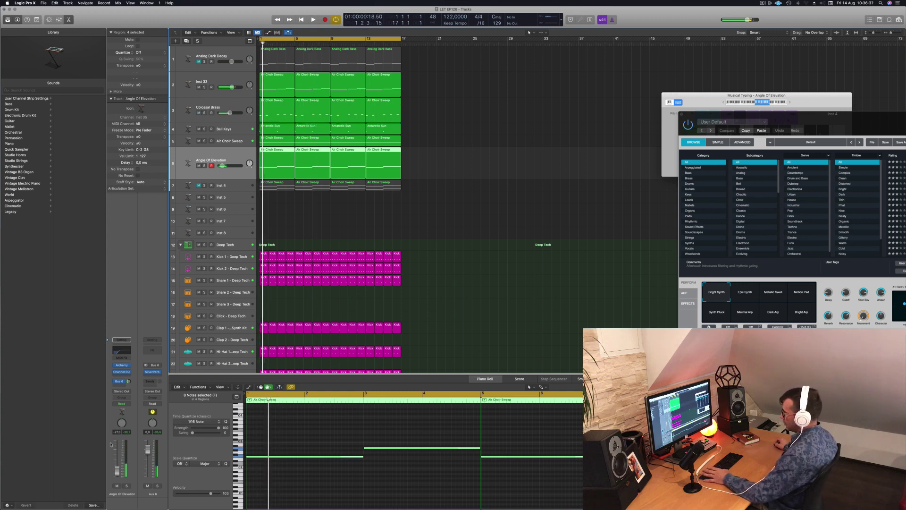
# Add a Channel EQ to the Colossal Brass track with a low cut at 147 Hz, and close it
pyautogui.click(224, 105)
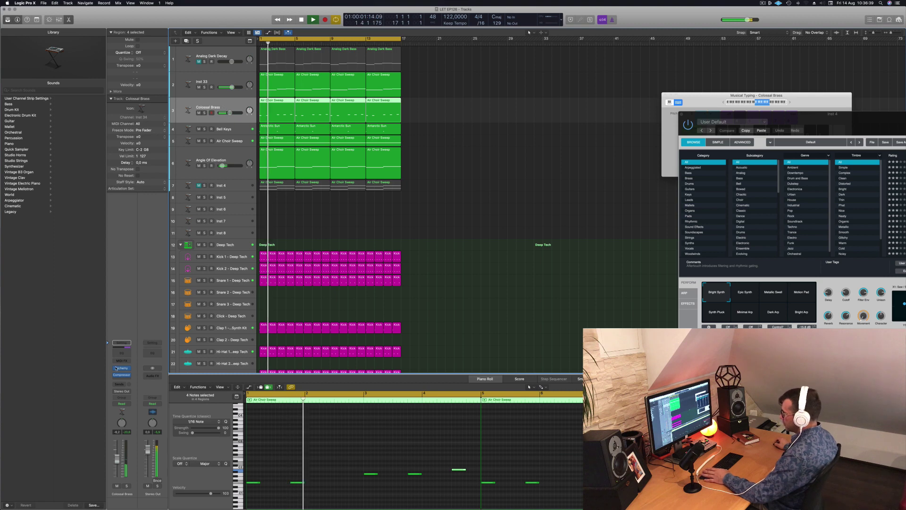
pyautogui.press('space')
pyautogui.press('space')
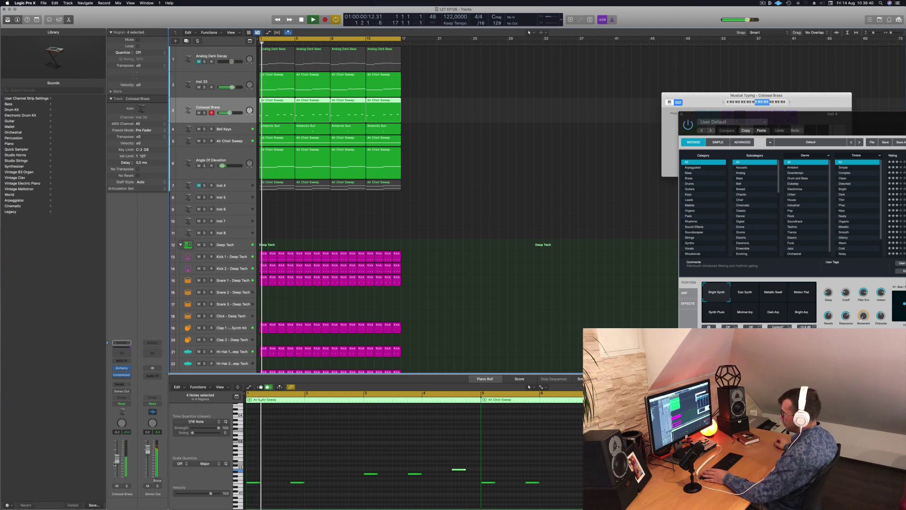
pyautogui.click(121, 353)
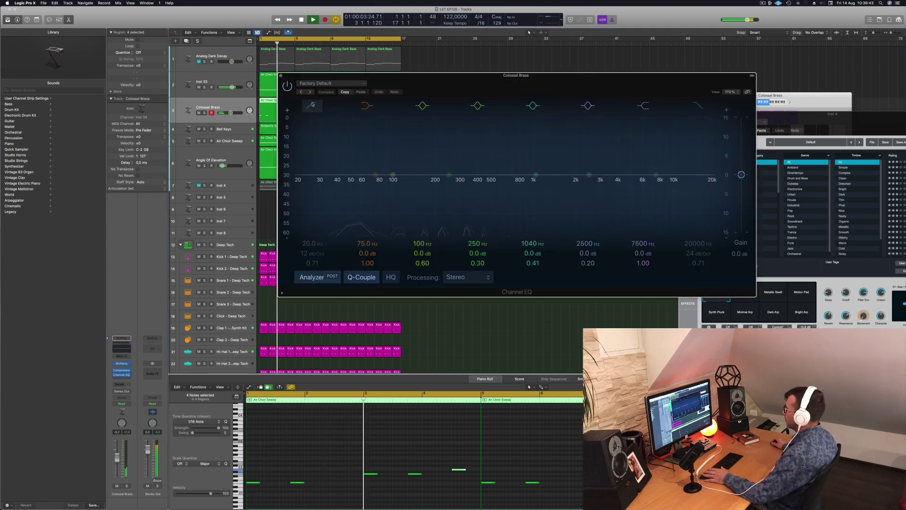
pyautogui.moveTo(314, 176); pyautogui.dragTo(434, 175)
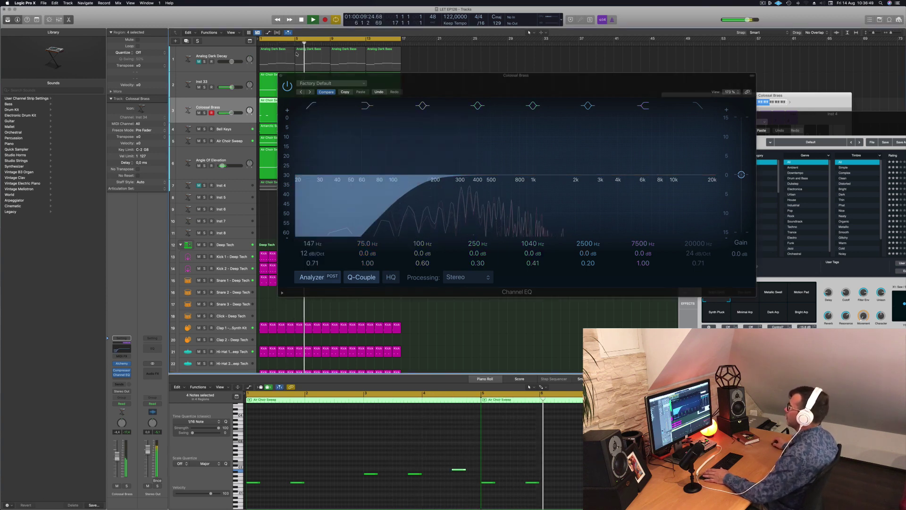
pyautogui.press('super+w')
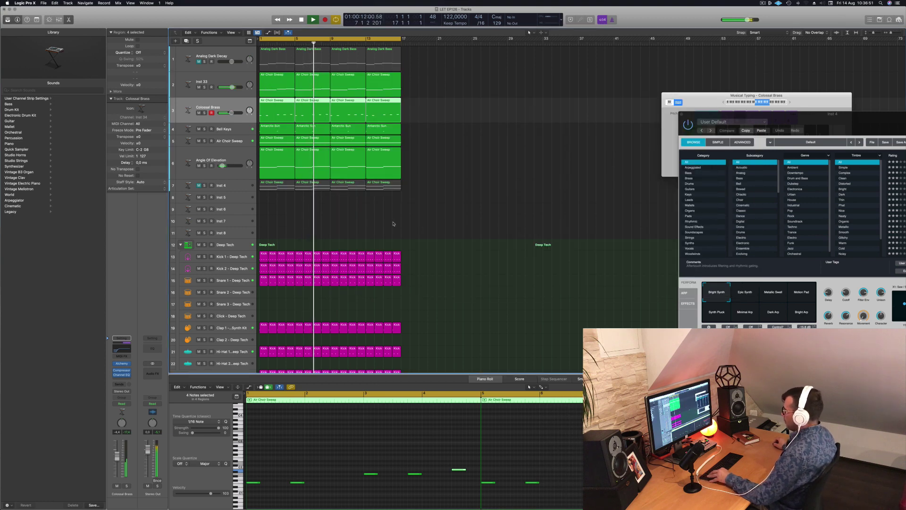
# Stop playback, select the Inst 5 track, add a Bus 6 send and lower its volume
pyautogui.press('super+Left')
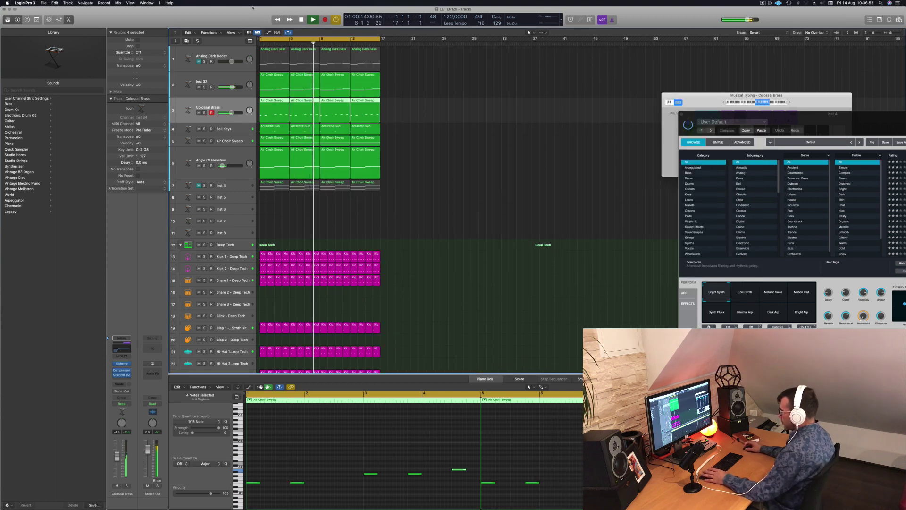
pyautogui.click(436, 175)
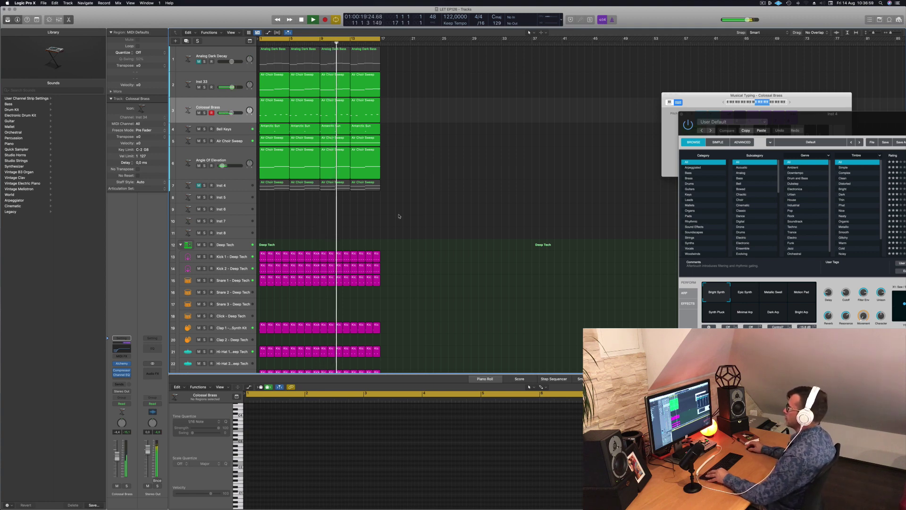
pyautogui.scroll(-1, 399, 214)
pyautogui.scroll(-5, 399, 215)
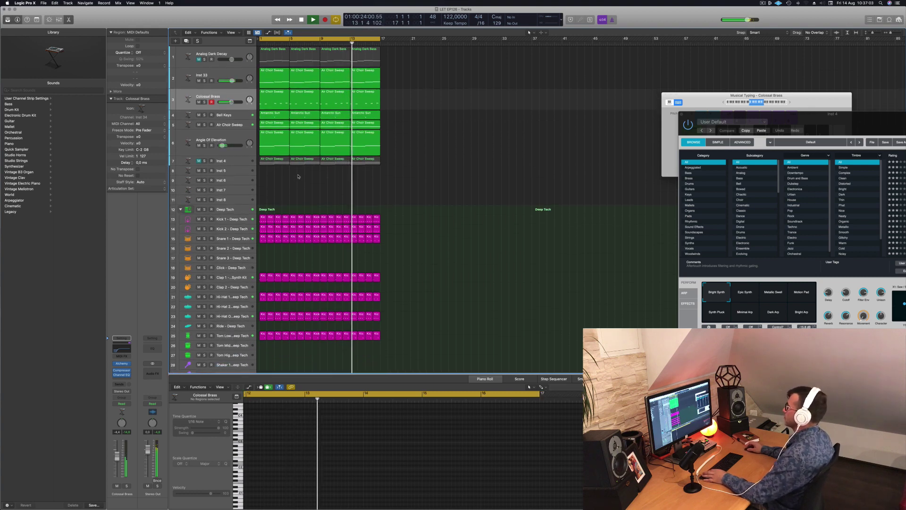
pyautogui.click(229, 172)
pyautogui.press('space')
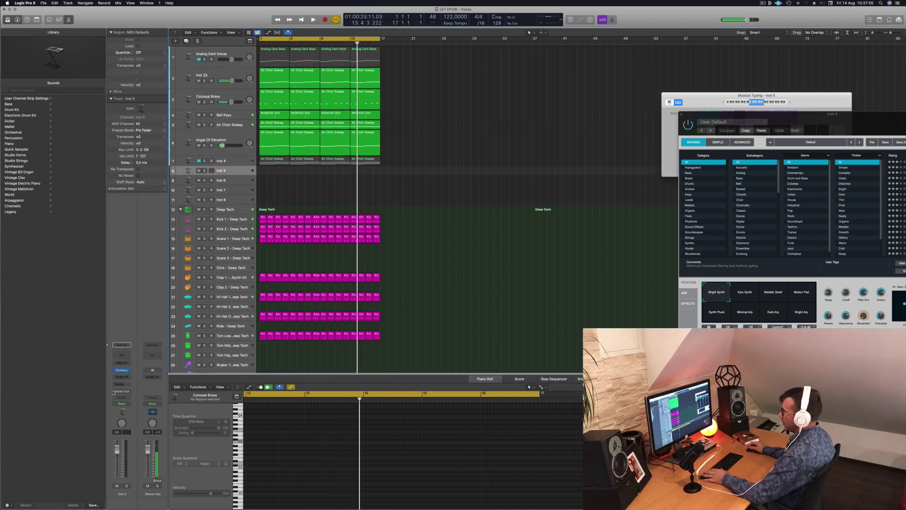
pyautogui.click(118, 384)
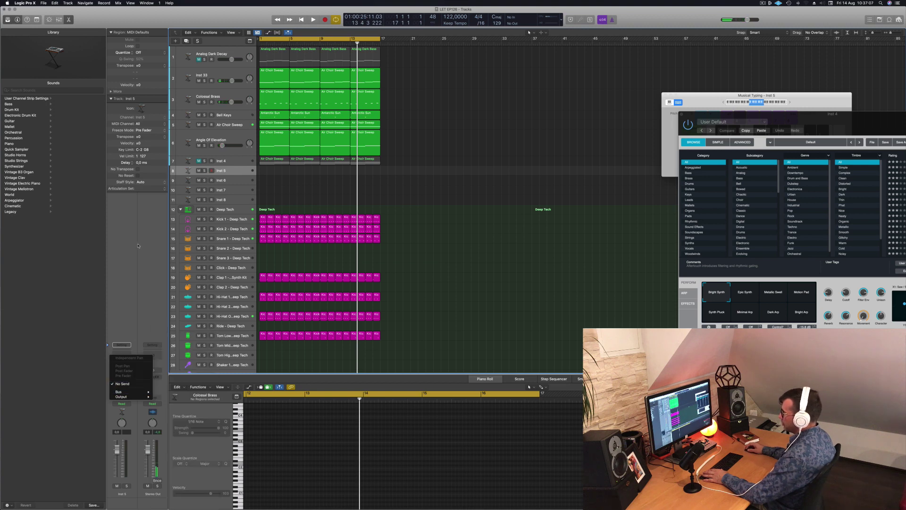
pyautogui.click(126, 361)
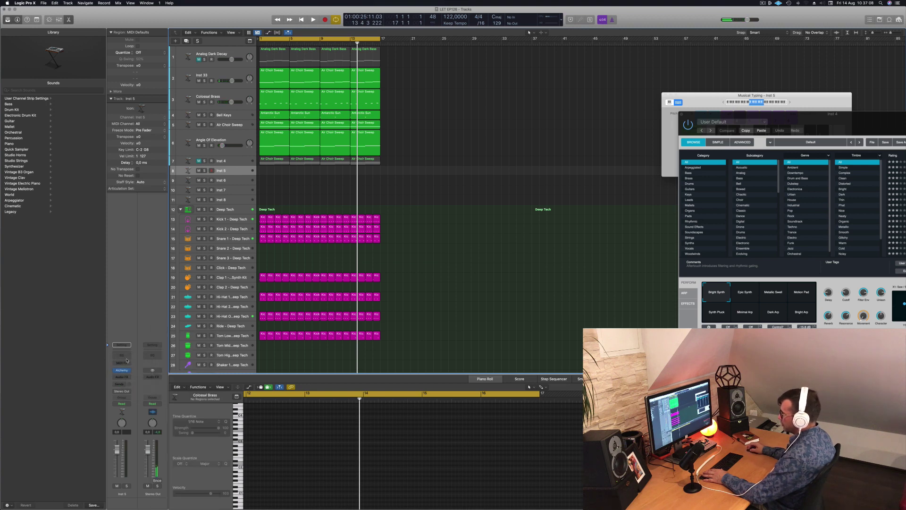
pyautogui.click(122, 385)
pyautogui.moveTo(124, 393)
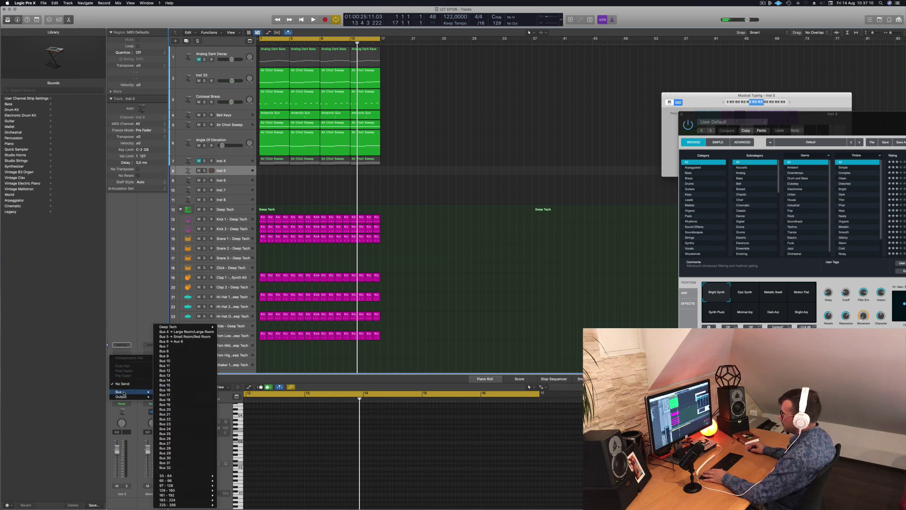
pyautogui.click(182, 342)
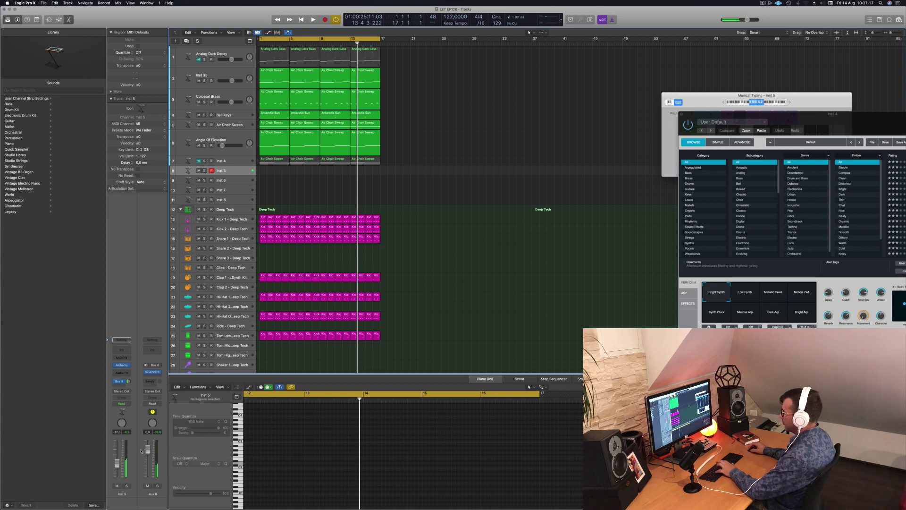
# Open Inst 5's Alchemy, audition Epic Synth, Metallic Swell and Motion Pad, choose the Synth Pluck snapshot and play from the start
pyautogui.moveTo(814, 125); pyautogui.dragTo(548, 111)
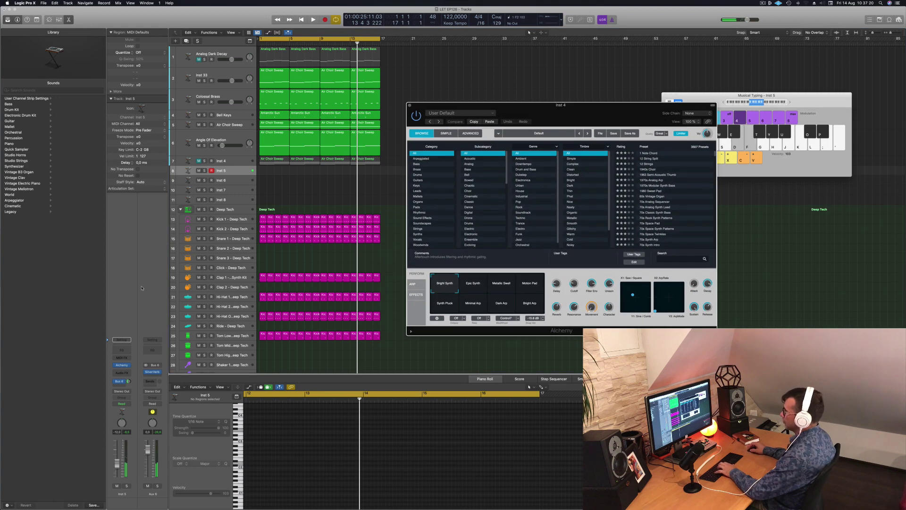
pyautogui.click(121, 365)
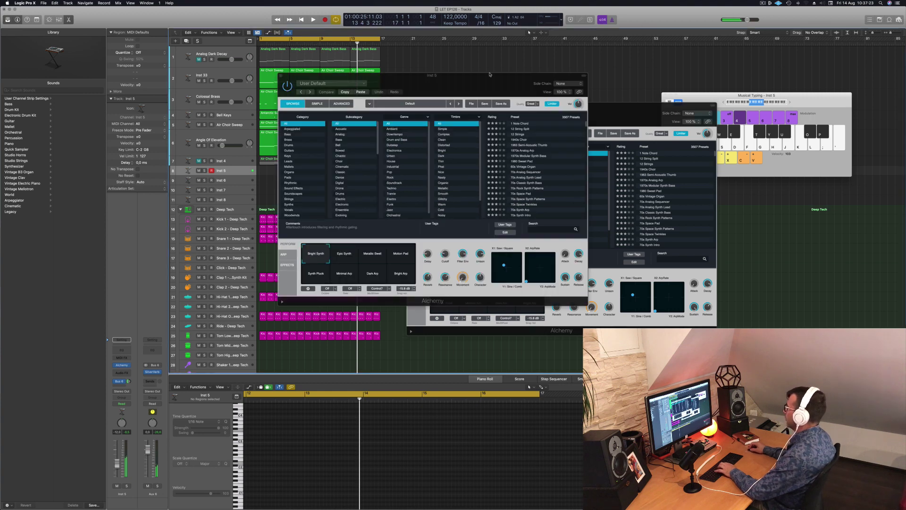
pyautogui.moveTo(490, 75); pyautogui.dragTo(615, 112)
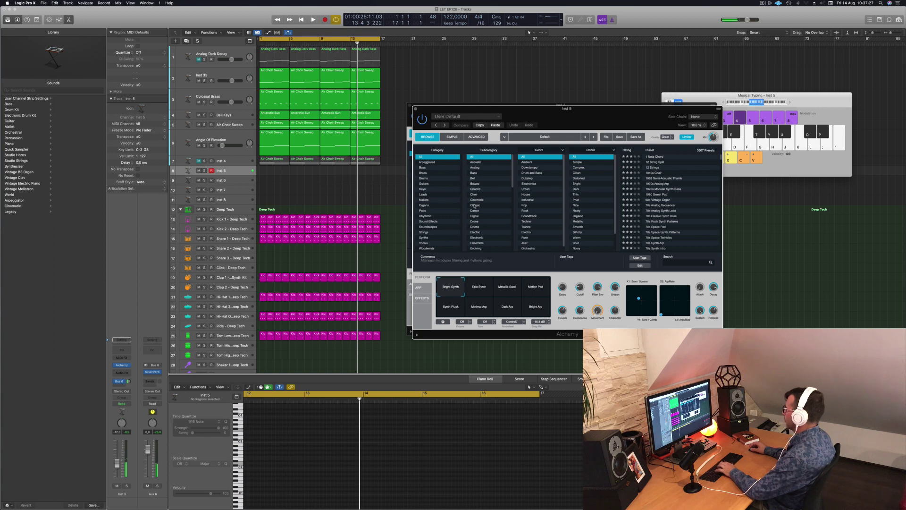
pyautogui.click(481, 286)
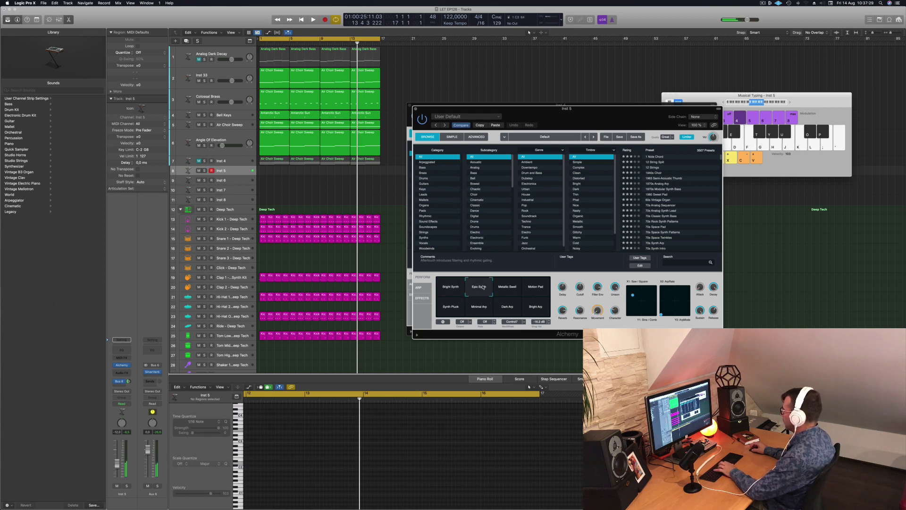
pyautogui.click(507, 288)
pyautogui.click(537, 292)
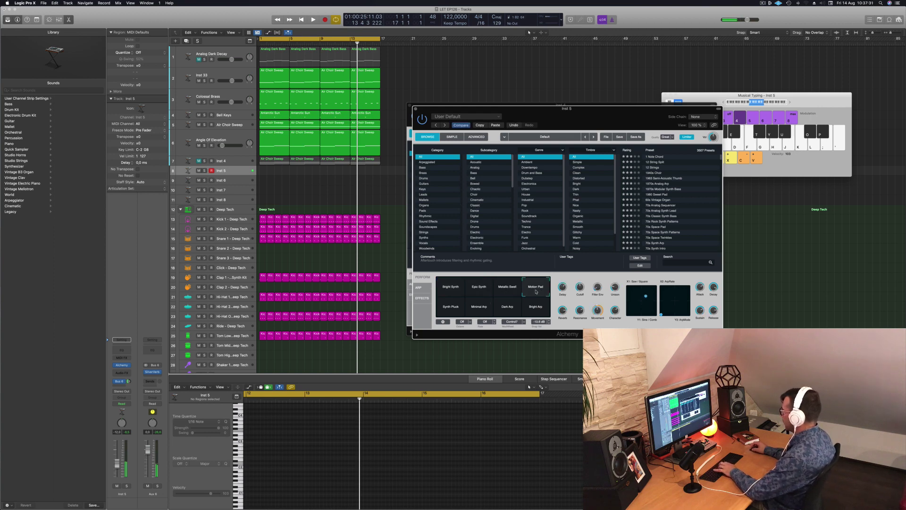
pyautogui.click(455, 306)
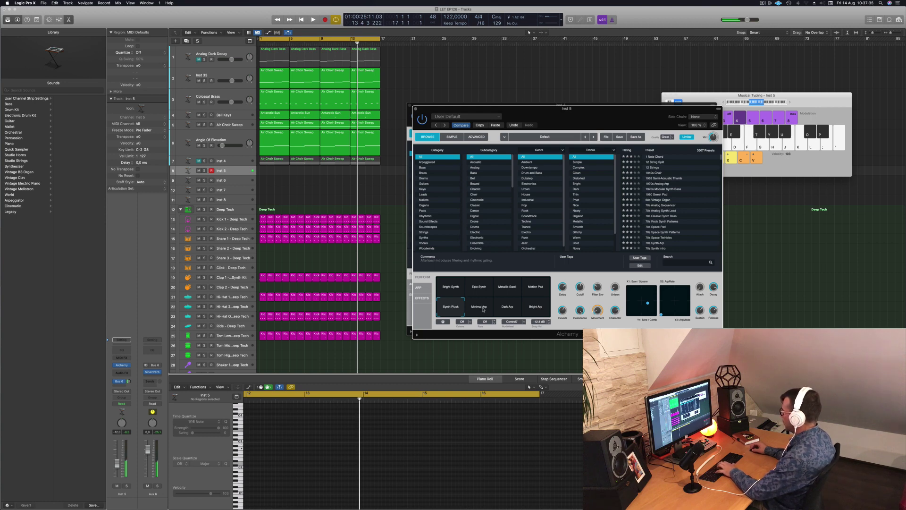
pyautogui.press('Return')
pyautogui.press('space')
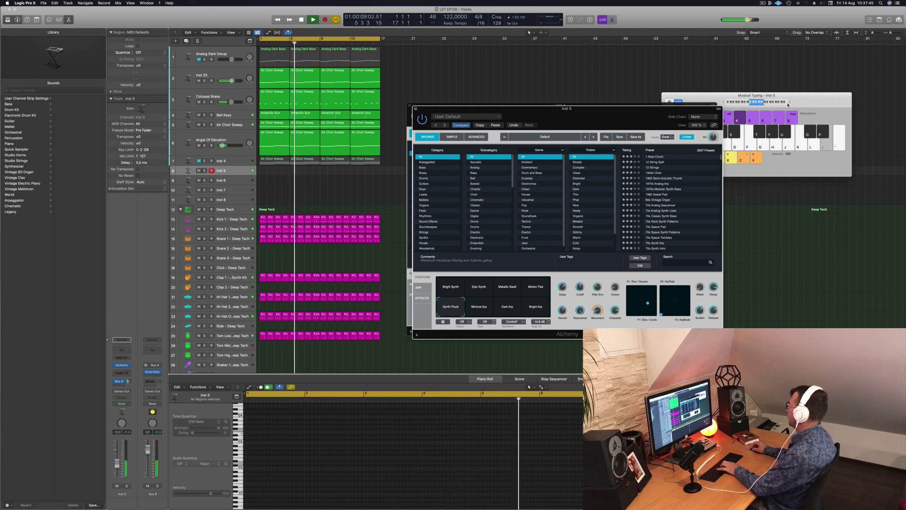
# Raise the Musical Typing range and rehearse a melody with Inst 5's Synth Pluck sound over the playing arrangement
pyautogui.click(790, 103)
pyautogui.click(790, 103)
pyautogui.press(';')
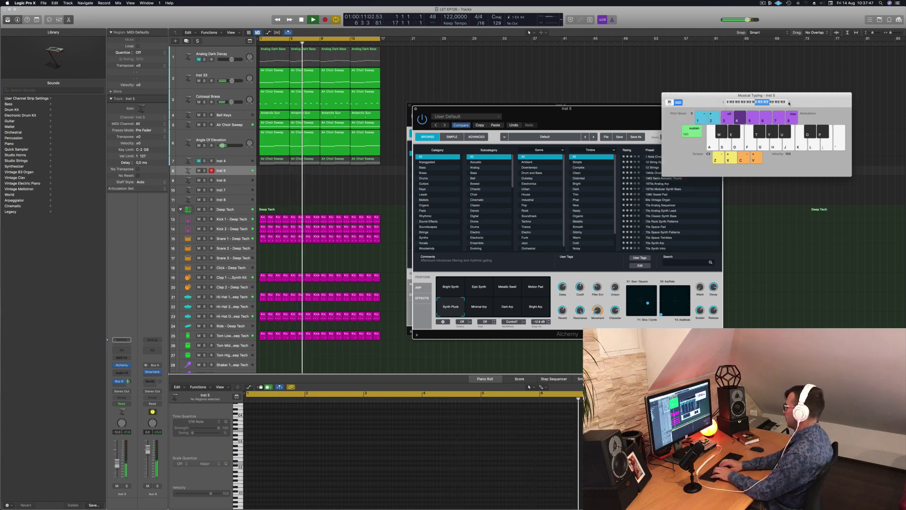
pyautogui.press('f')
pyautogui.press('h')
pyautogui.press('k')
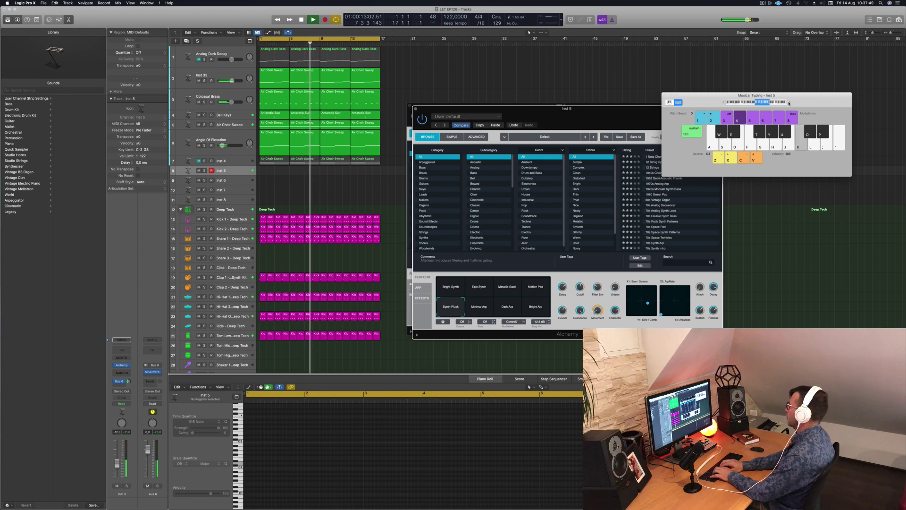
pyautogui.press('l')
pyautogui.press('k')
pyautogui.press('h')
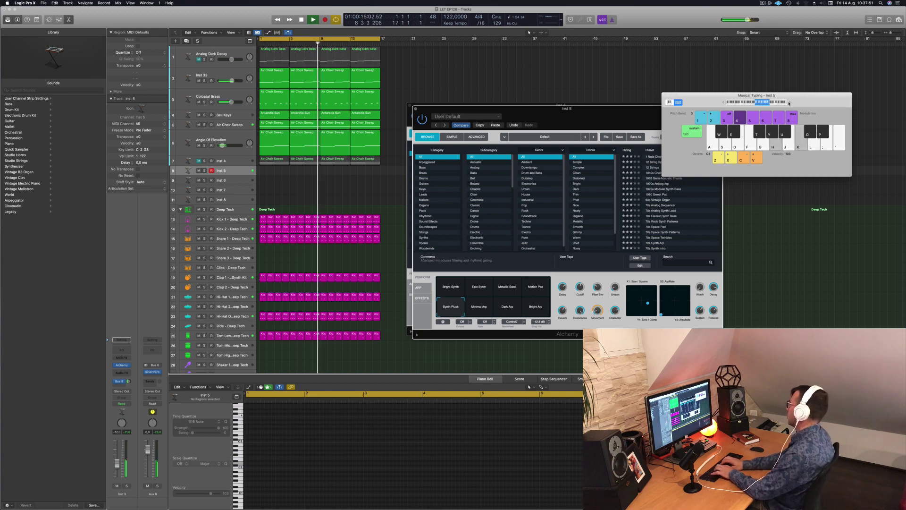
pyautogui.press('d')
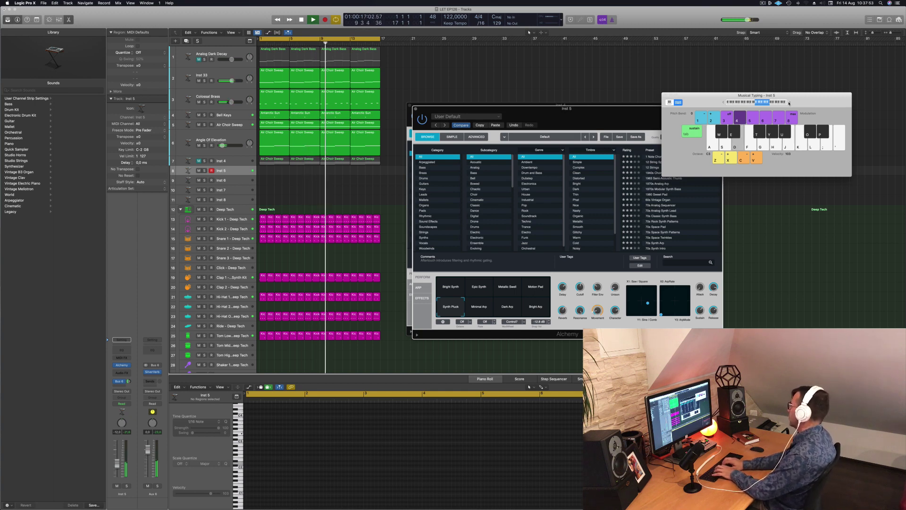
pyautogui.press(';')
pyautogui.press('l')
pyautogui.press('k')
pyautogui.press('g')
pyautogui.press('h')
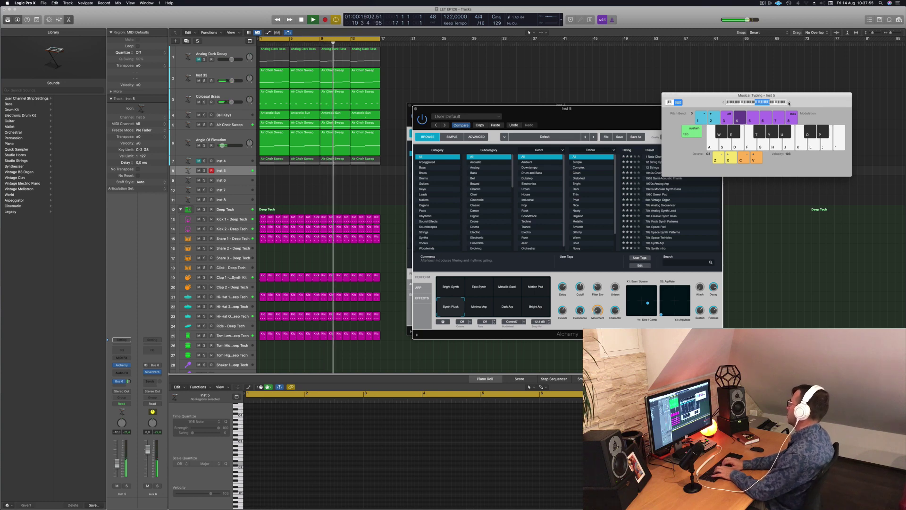
pyautogui.press(';')
pyautogui.press('f')
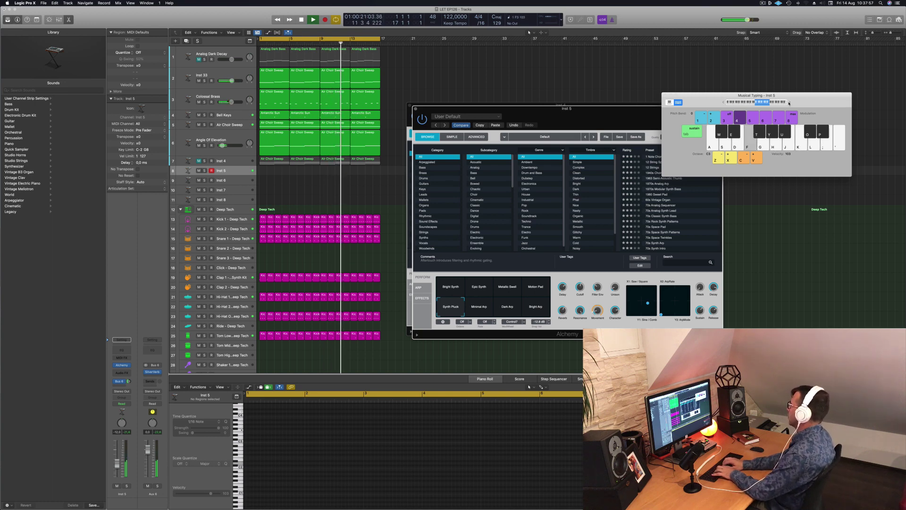
pyautogui.press(';')
pyautogui.press(';')
pyautogui.press('g')
pyautogui.press('h')
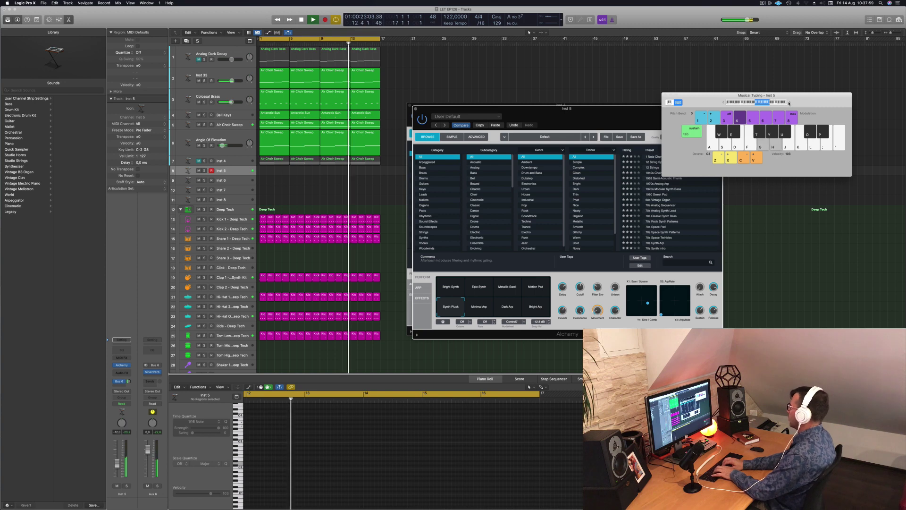
pyautogui.press('a')
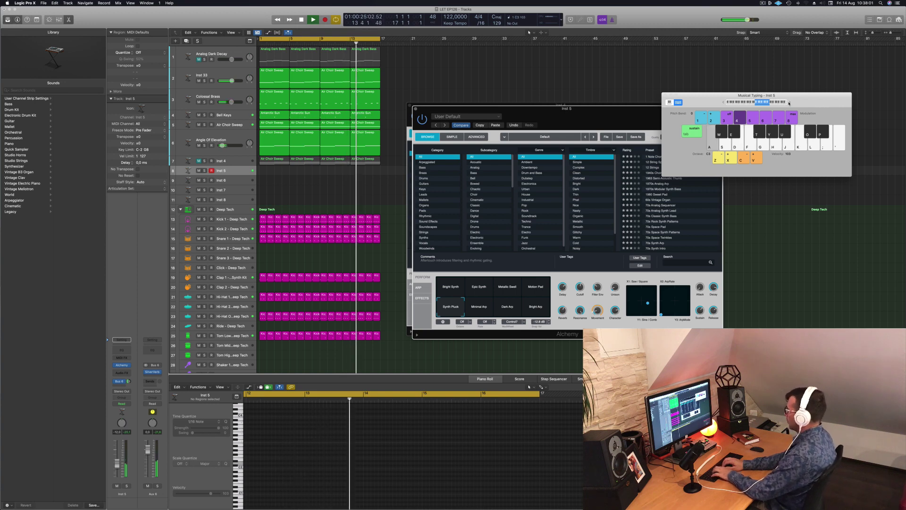
pyautogui.press('l')
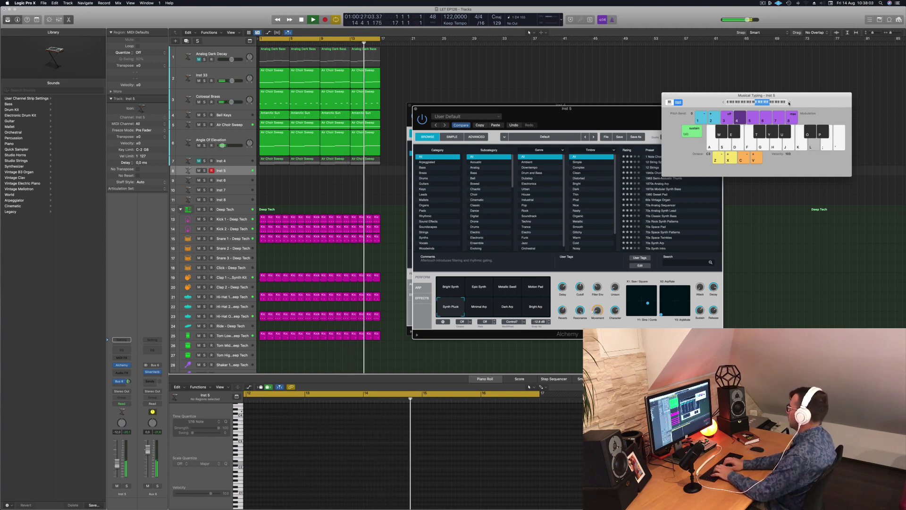
pyautogui.press('f')
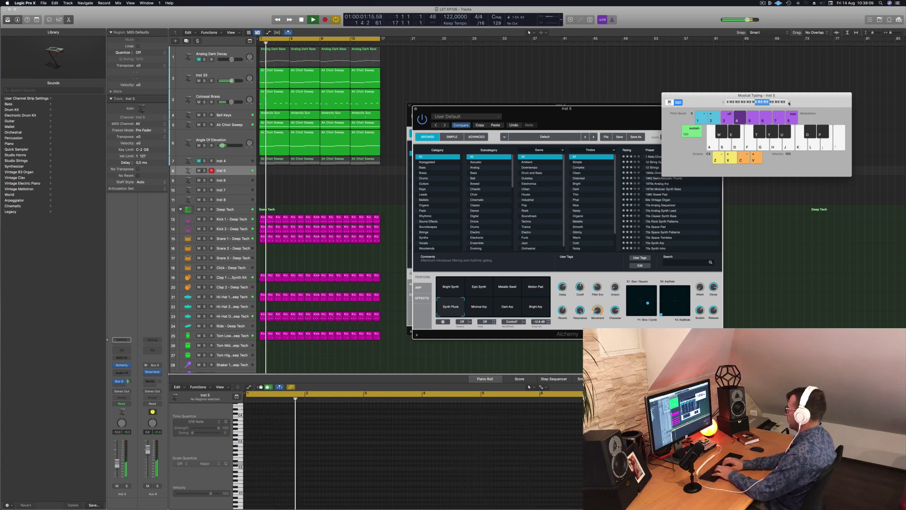
pyautogui.press(';')
pyautogui.press('h')
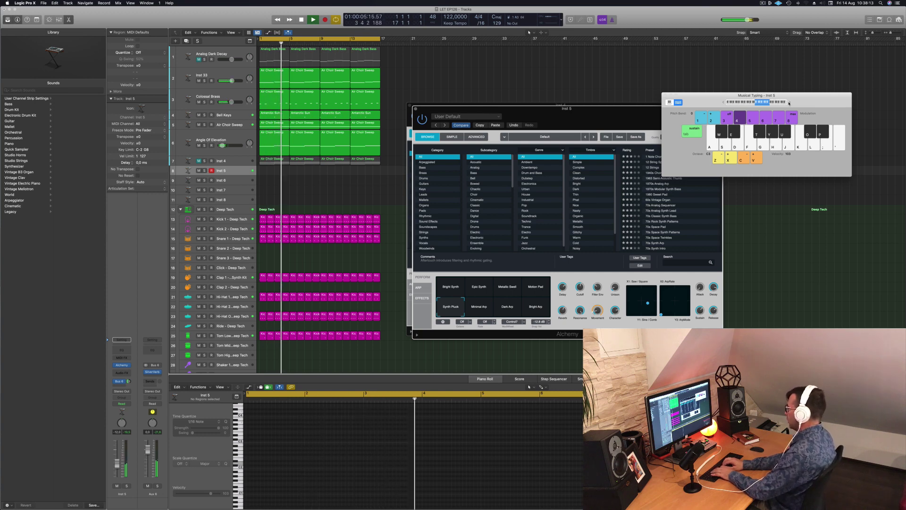
# Record an eight-bar pluck melody on the Inst 5 track from bar 5, and stop at bar 13
pyautogui.press('r')
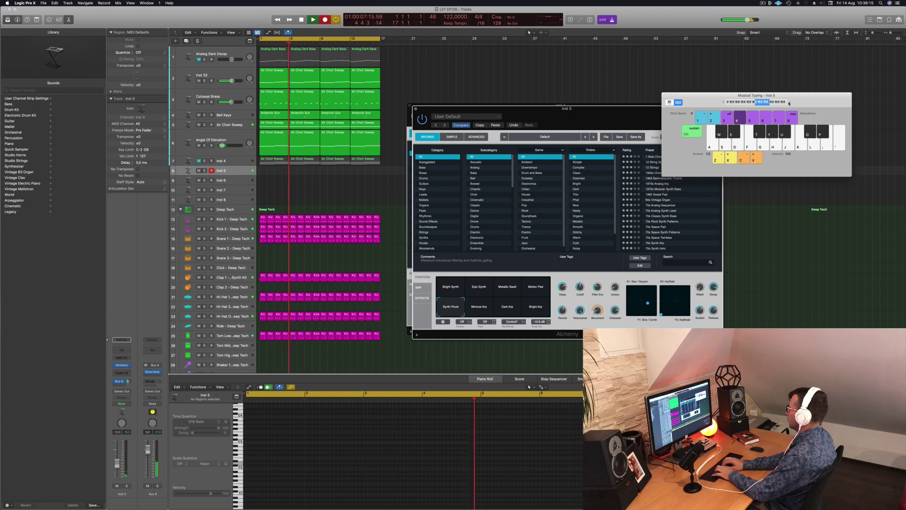
pyautogui.press(';')
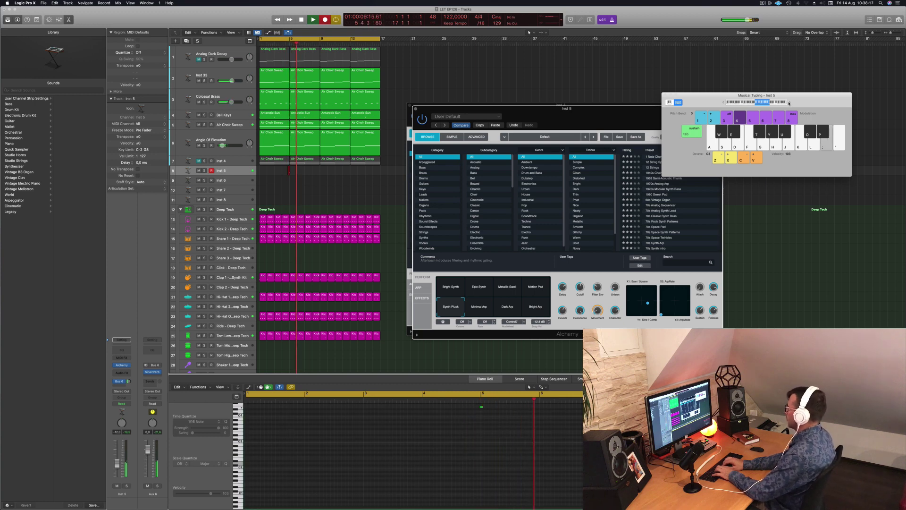
pyautogui.press('l')
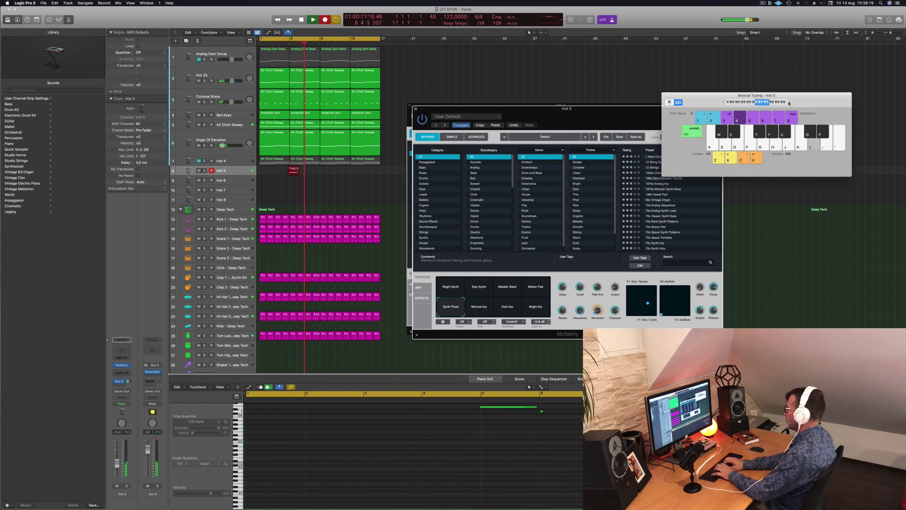
pyautogui.press('h')
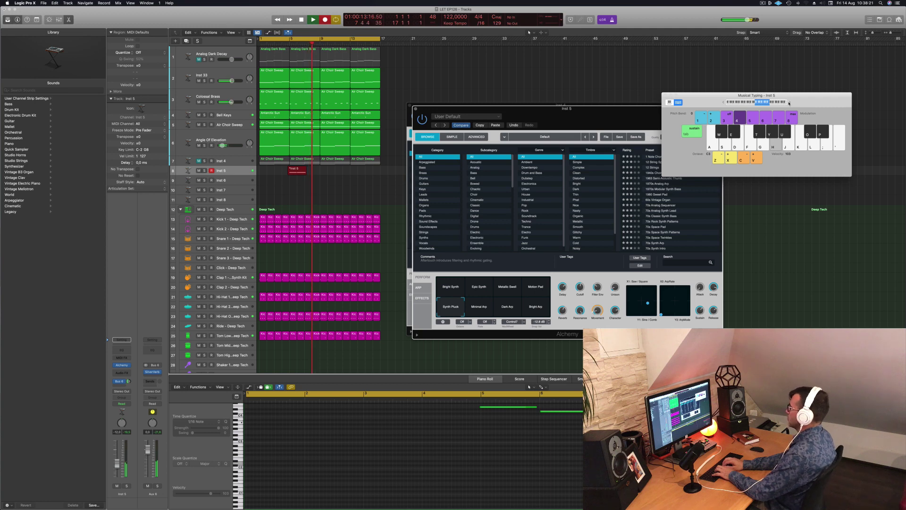
pyautogui.press('h')
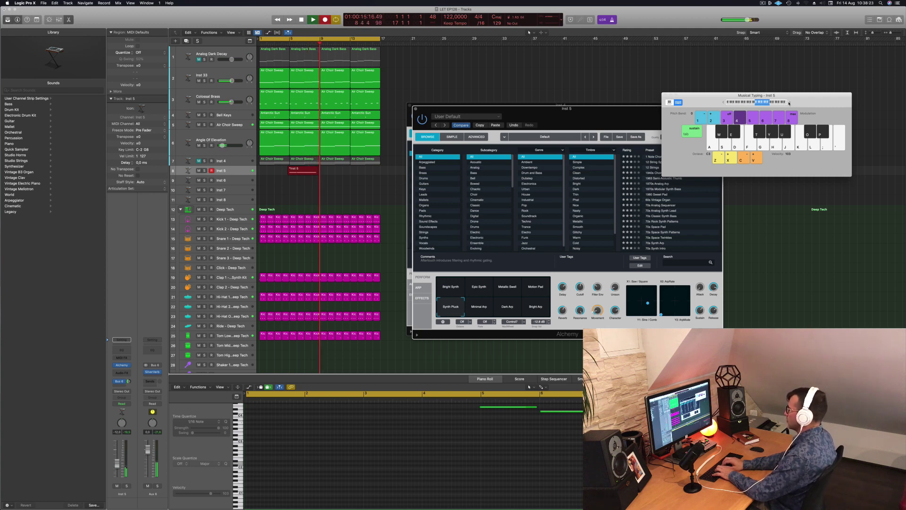
pyautogui.press(';')
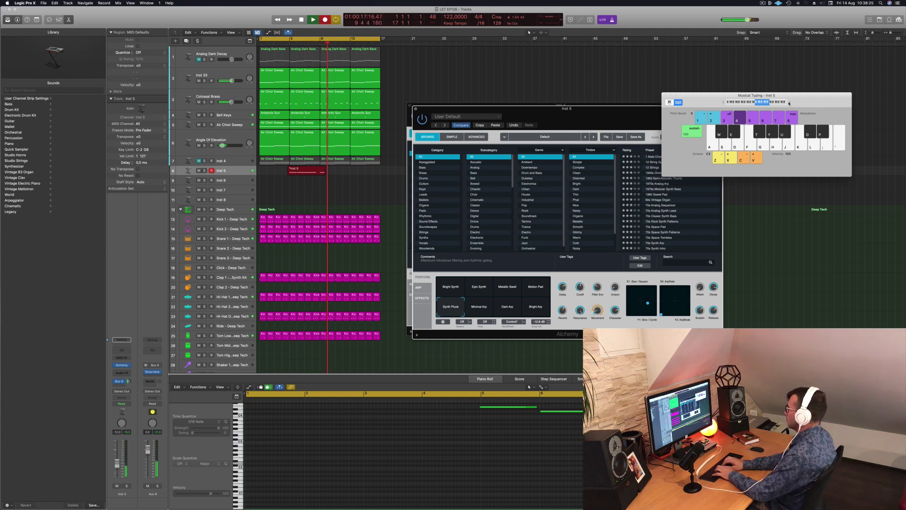
pyautogui.press('l')
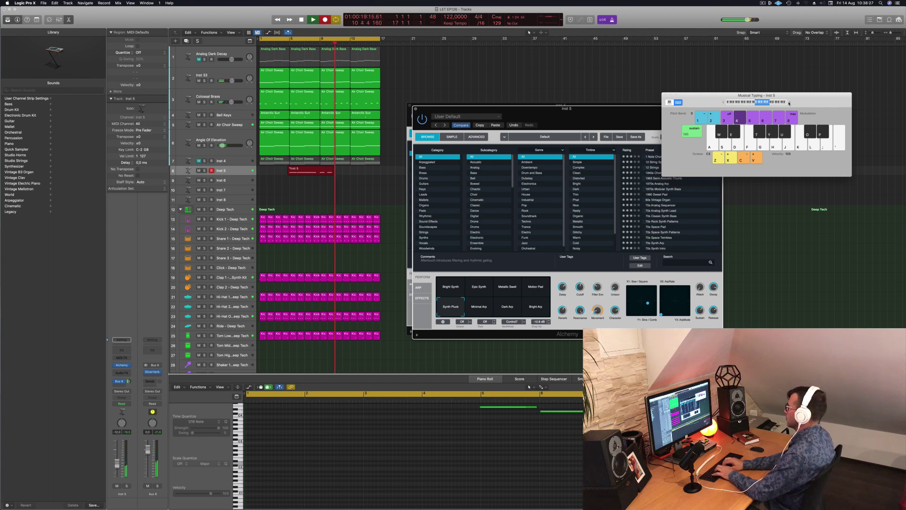
pyautogui.press('h')
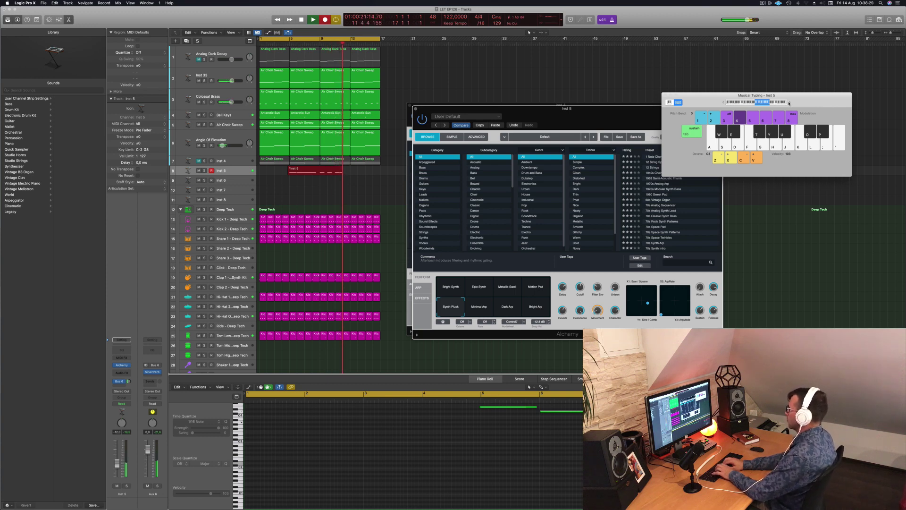
pyautogui.press('f')
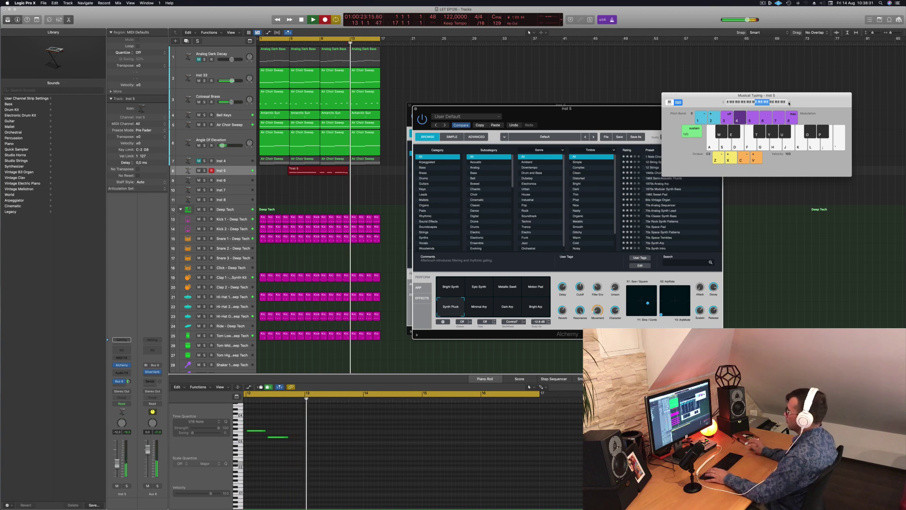
pyautogui.press('space')
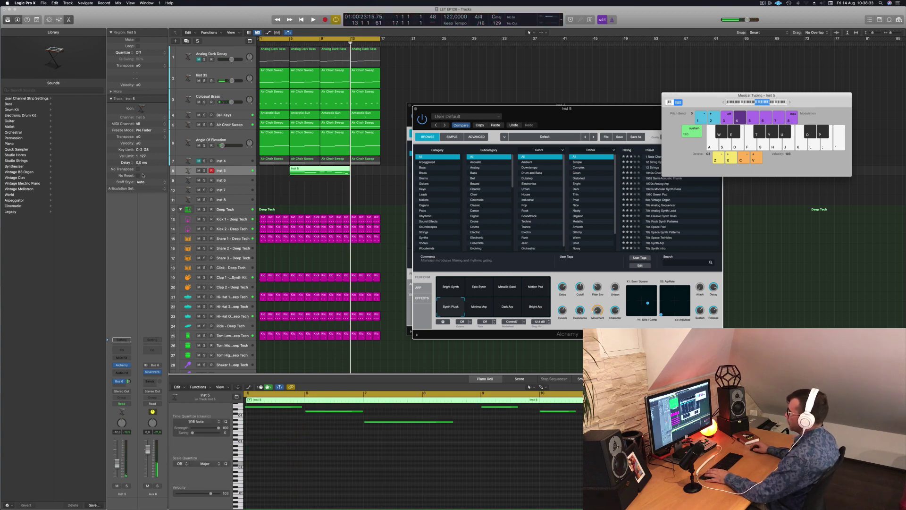
# Move the recorded Inst 5 region to bar 1, play it back and quantize it to 1/16 notes
pyautogui.moveTo(322, 169); pyautogui.dragTo(298, 166)
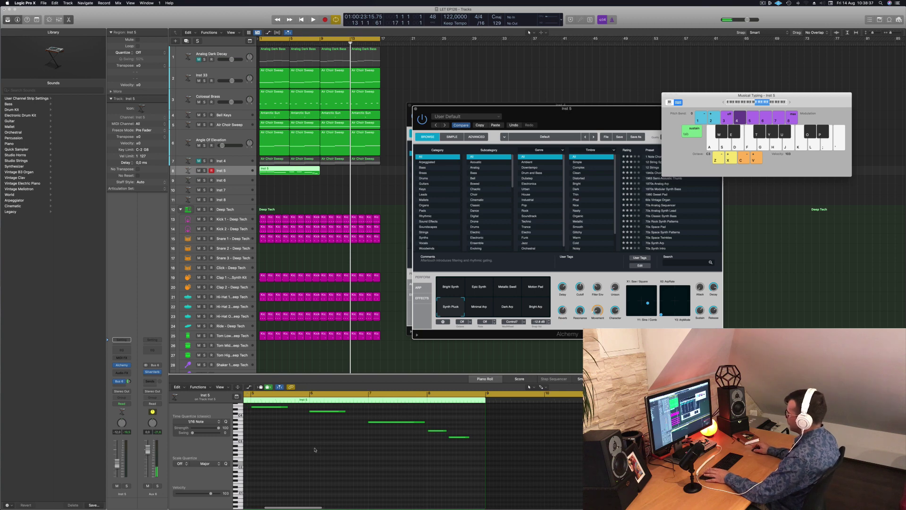
pyautogui.press('Return')
pyautogui.press('space')
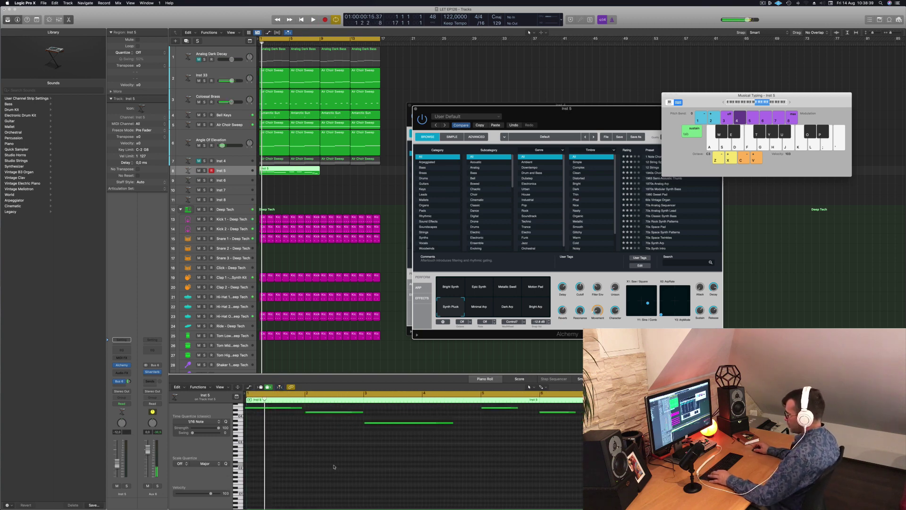
pyautogui.click(334, 467)
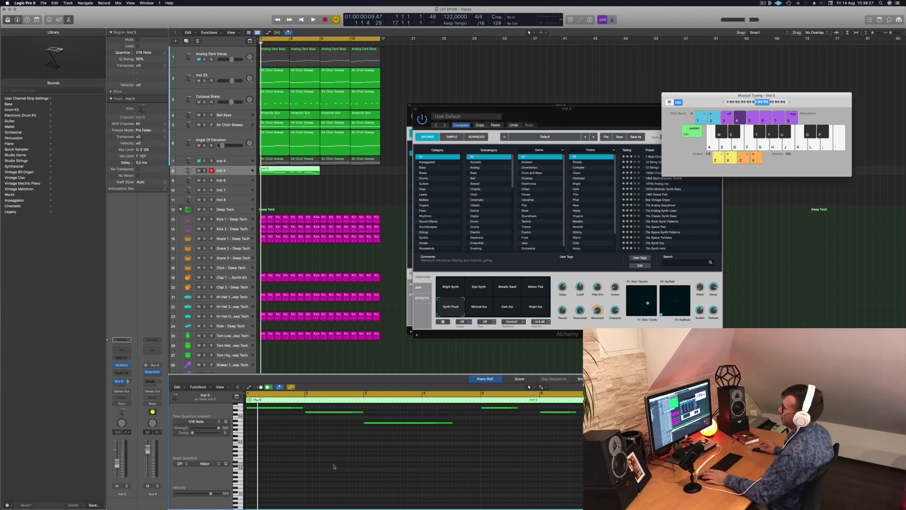
# Show the whole Inst 5 melody in the Piano Roll, lower the track's volume slightly and play it from the start
pyautogui.click(337, 198)
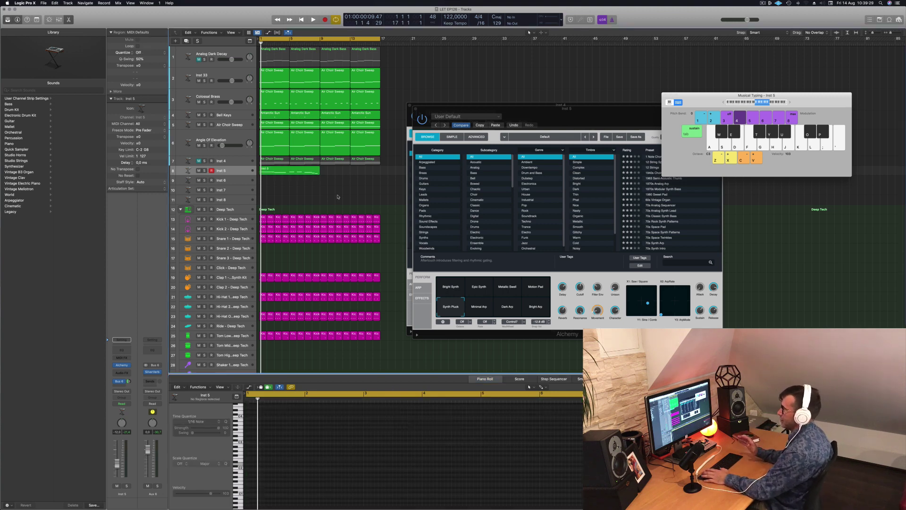
pyautogui.press('space')
pyautogui.click(301, 169)
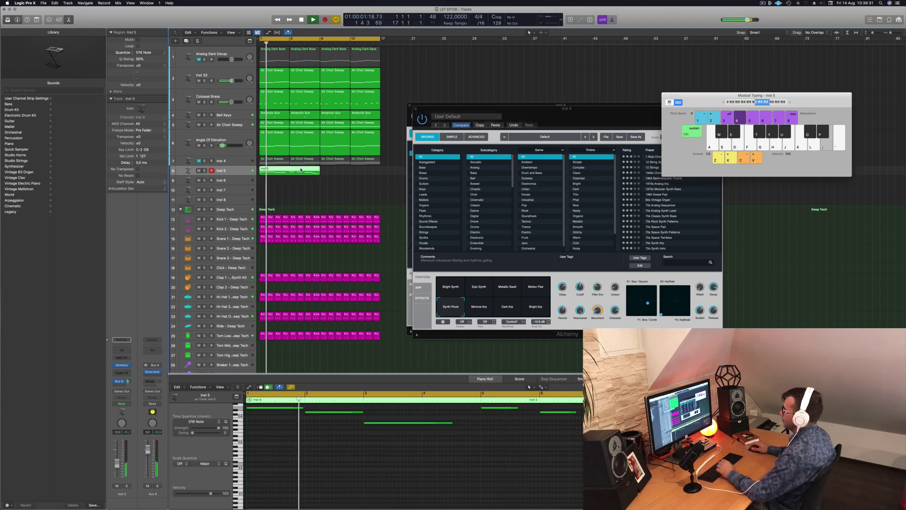
pyautogui.click(348, 456)
pyautogui.hscroll(-3, 353, 455)
pyautogui.scroll(1, 352, 456)
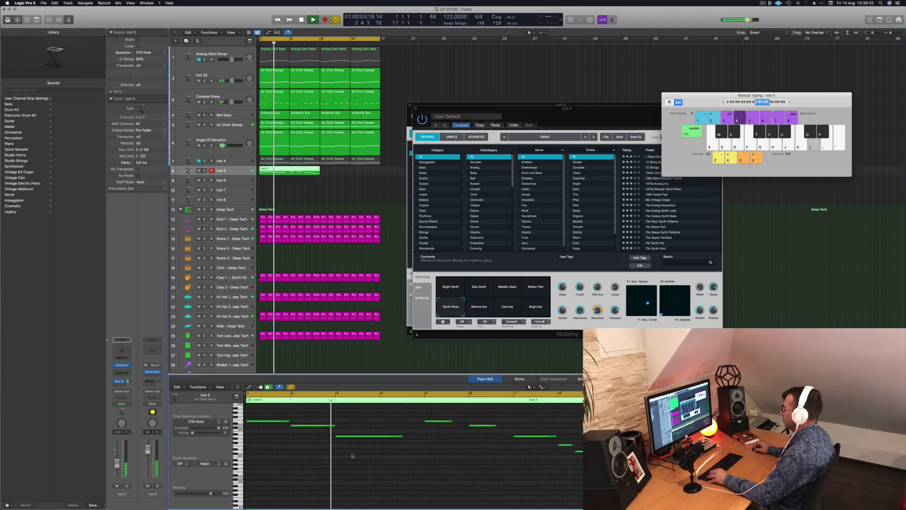
pyautogui.scroll(3, 352, 455)
pyautogui.click(256, 399)
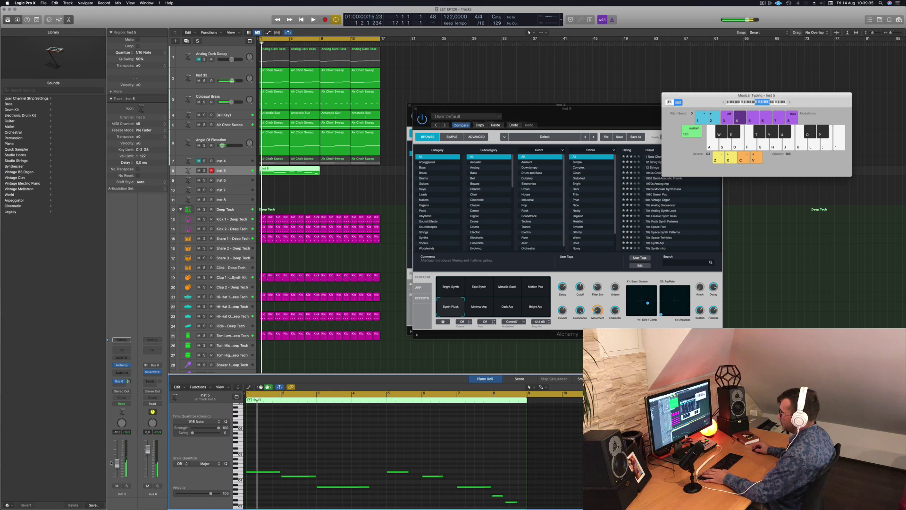
pyautogui.press('space')
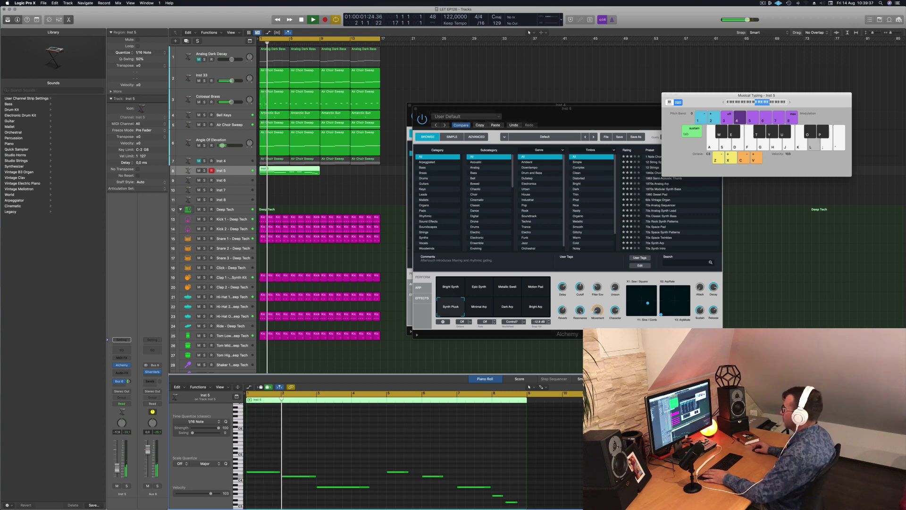
# Move Inst 5's Alchemy window higher so it clears the Piano Roll, and restart playback
pyautogui.click(591, 120)
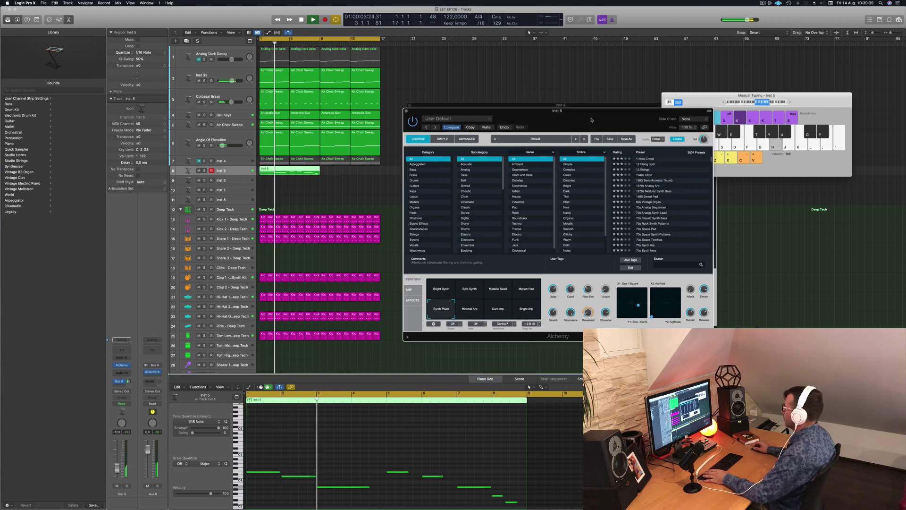
pyautogui.moveTo(591, 120); pyautogui.dragTo(730, 70)
pyautogui.press('space')
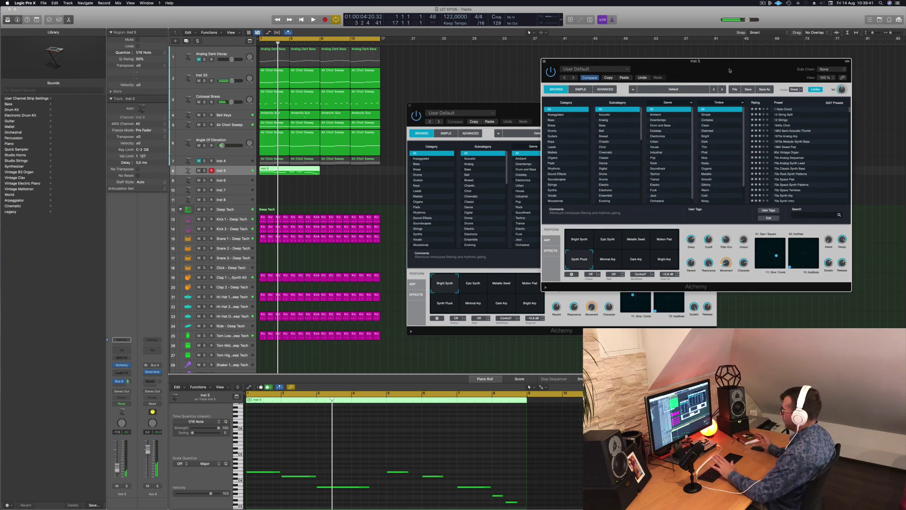
pyautogui.moveTo(729, 71); pyautogui.dragTo(603, 71)
pyautogui.press('space')
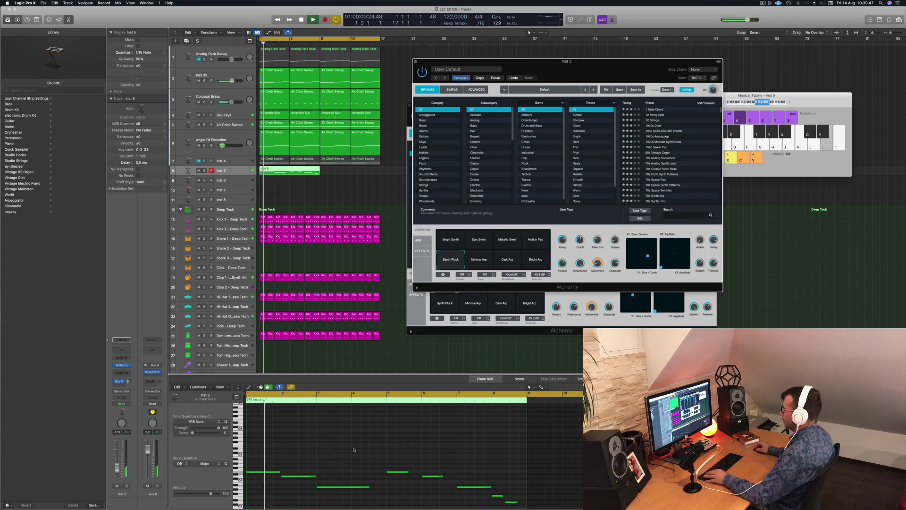
# Open the first Colossal Brass region's notes in the Piano Roll and restart playback to compare them with the pluck melody
pyautogui.scroll(2, 367, 431)
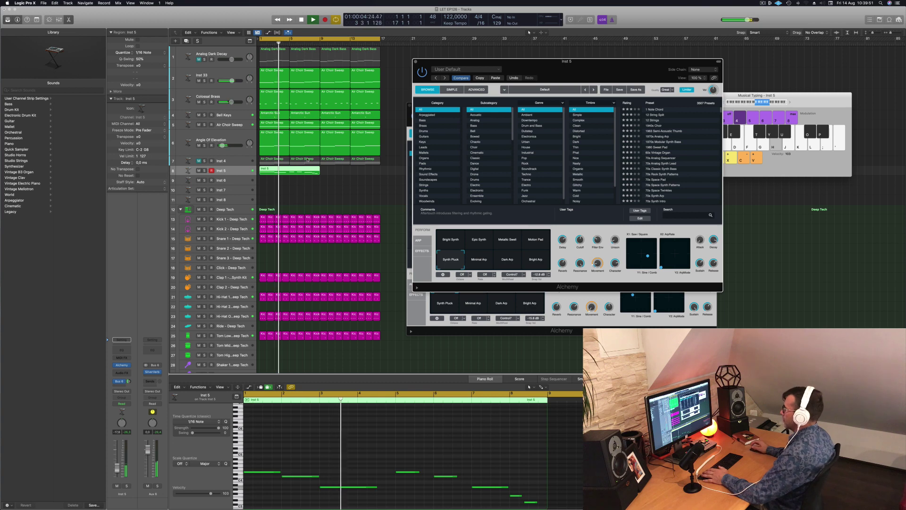
pyautogui.press('Return')
pyautogui.click(275, 97)
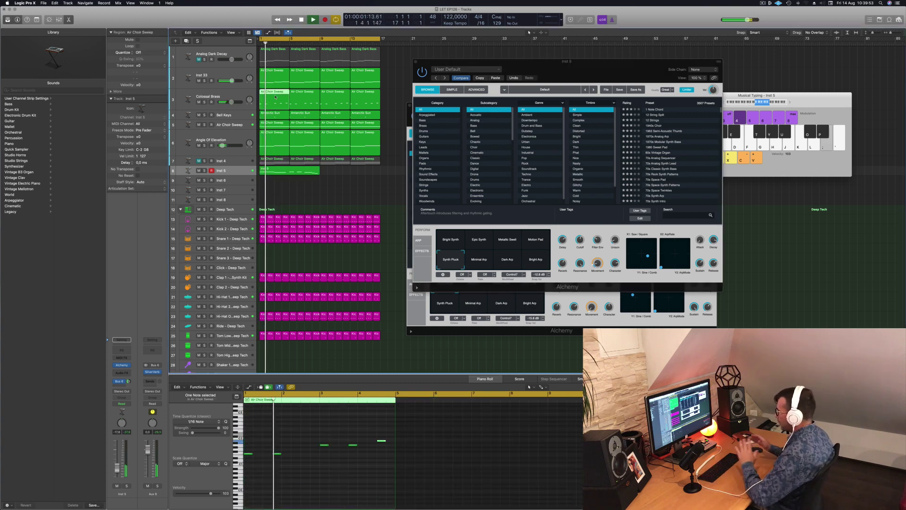
pyautogui.press('Return')
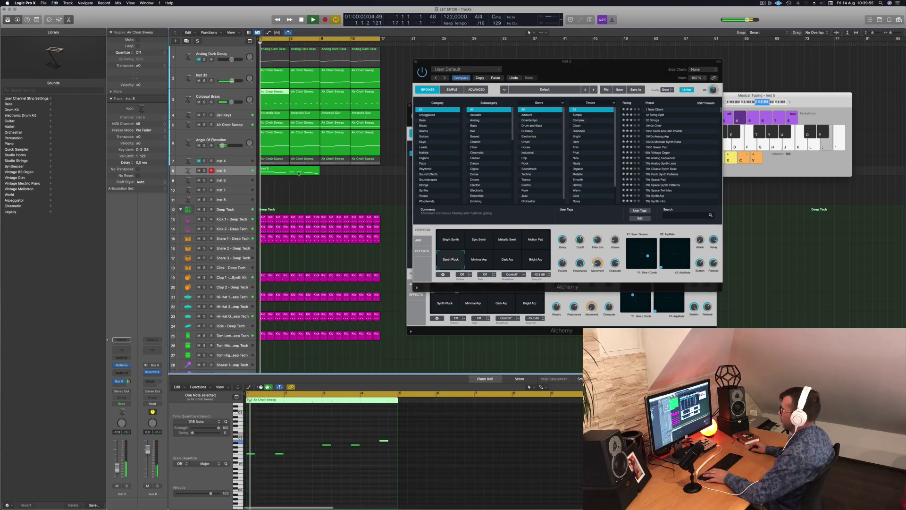
# Delete the Inst 5 region from bar 5 onward and play the remaining melody against the first Colossal Brass region's notes
pyautogui.click(289, 171)
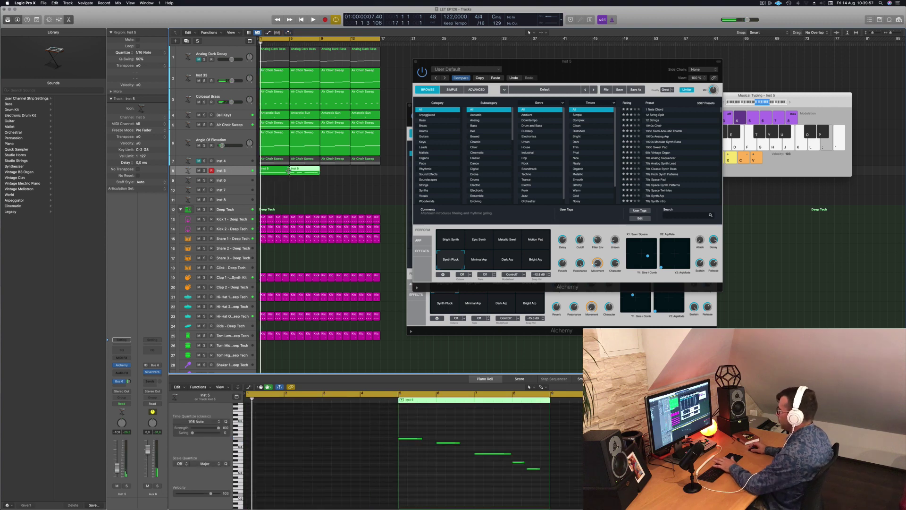
pyautogui.press('Delete')
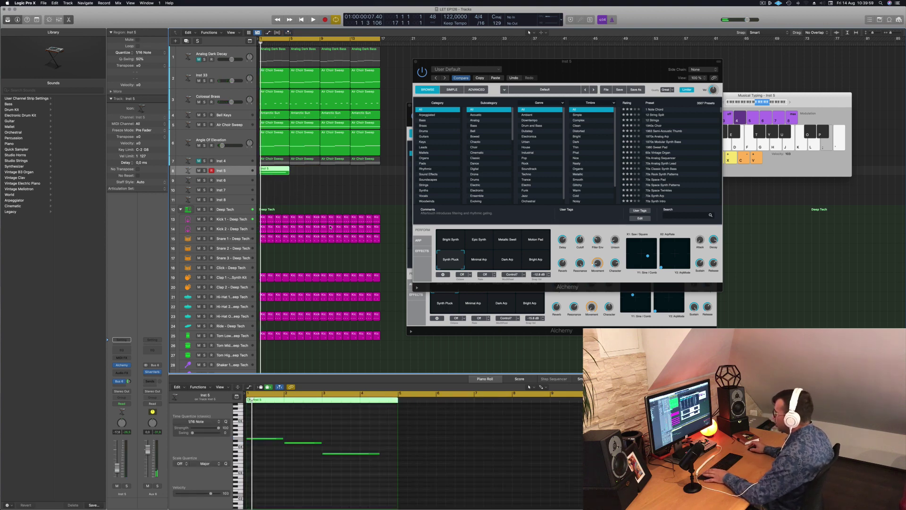
pyautogui.click(278, 104)
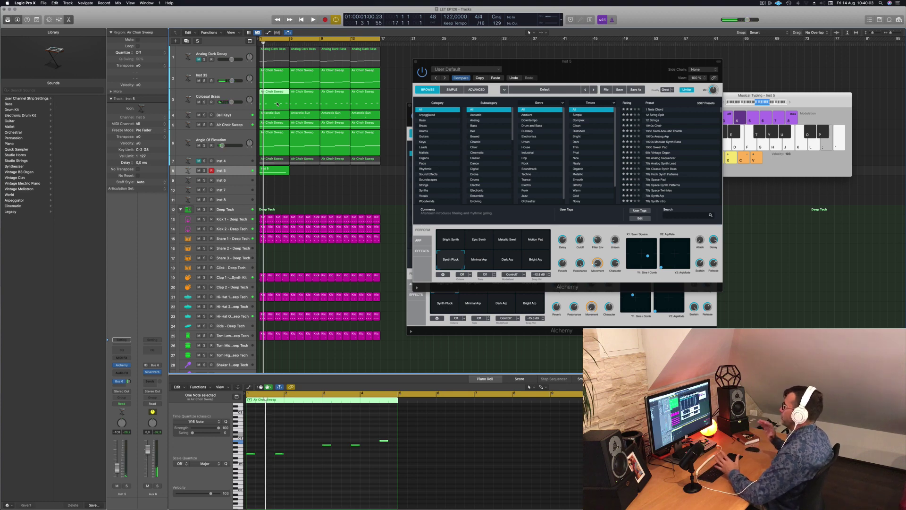
pyautogui.press('space')
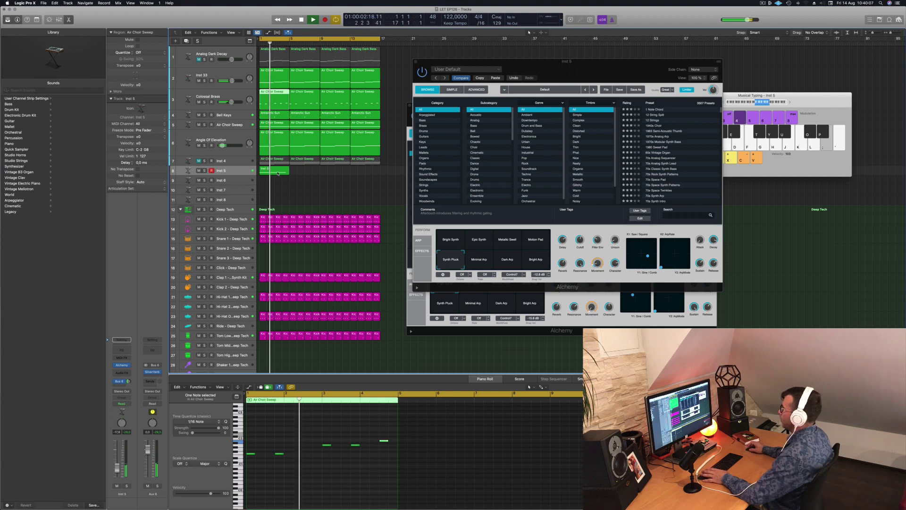
pyautogui.press('Return')
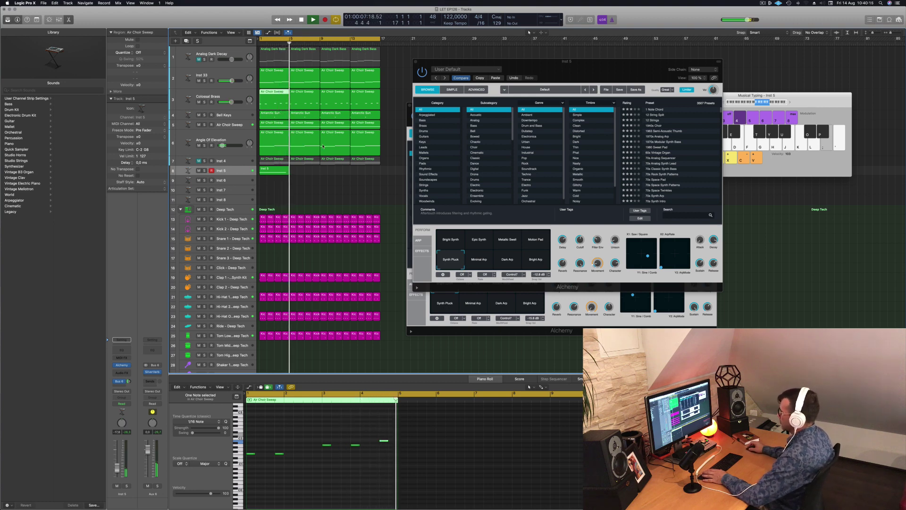
pyautogui.press('space')
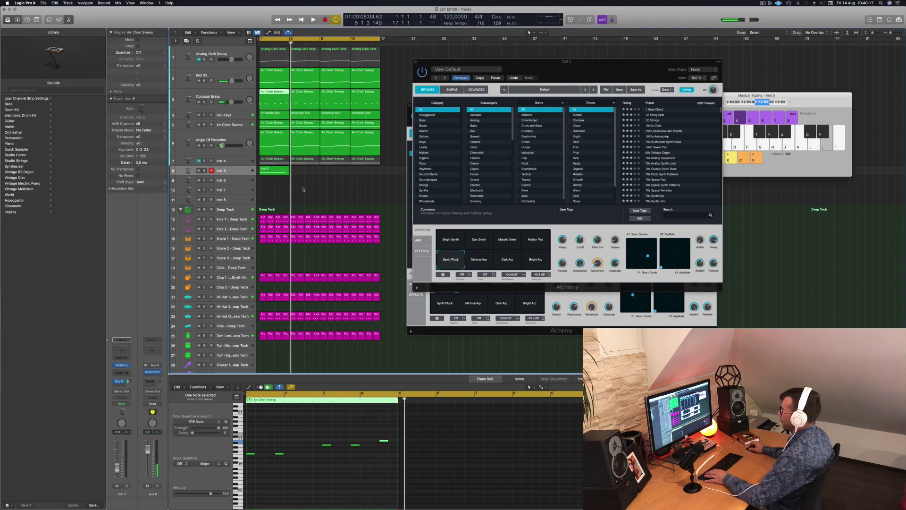
# Shorten the last note of the Inst 5 melody to end at bar 4
pyautogui.click(274, 172)
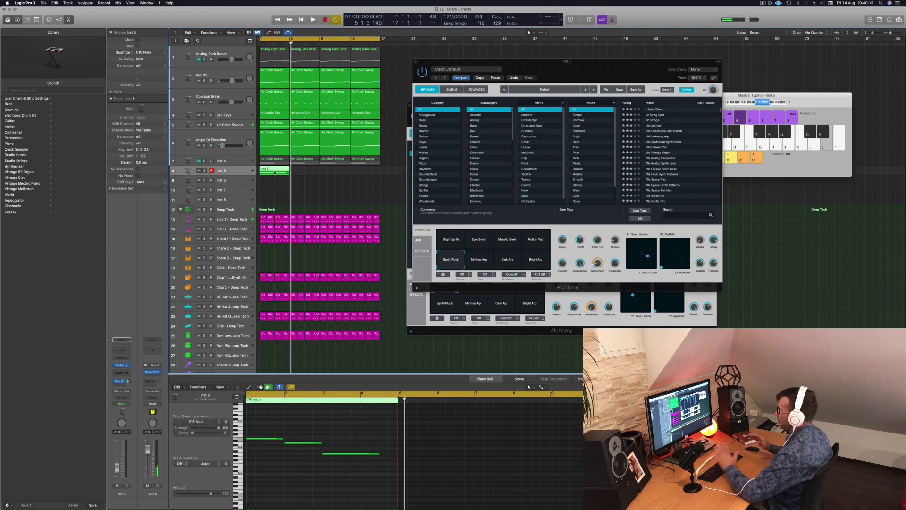
pyautogui.click(377, 452)
pyautogui.moveTo(378, 455); pyautogui.dragTo(361, 455)
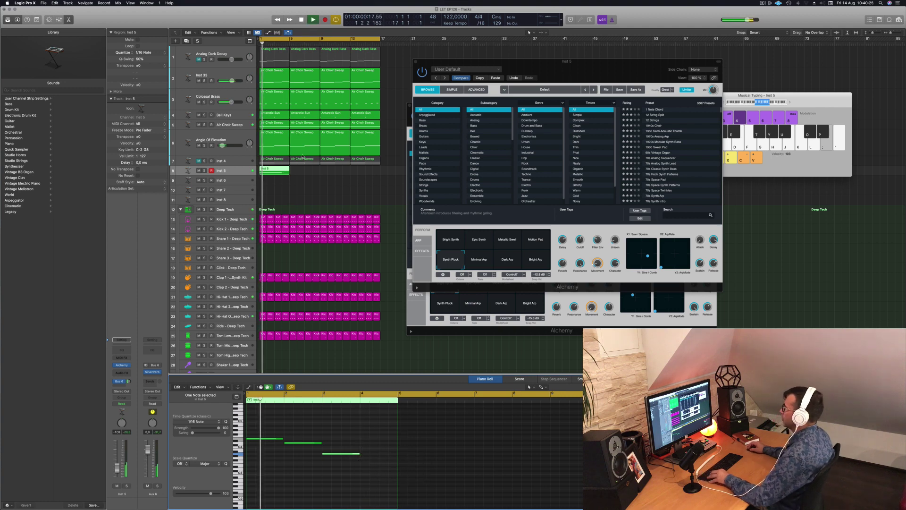
# Duplicate the four-bar Inst 5 region until its copies fill the arrangement up to bar 17
pyautogui.moveTo(272, 170); pyautogui.dragTo(334, 177)
pyautogui.keyDown('shift'); pyautogui.click(272, 171); pyautogui.keyUp('shift')
pyautogui.press('super+Left')
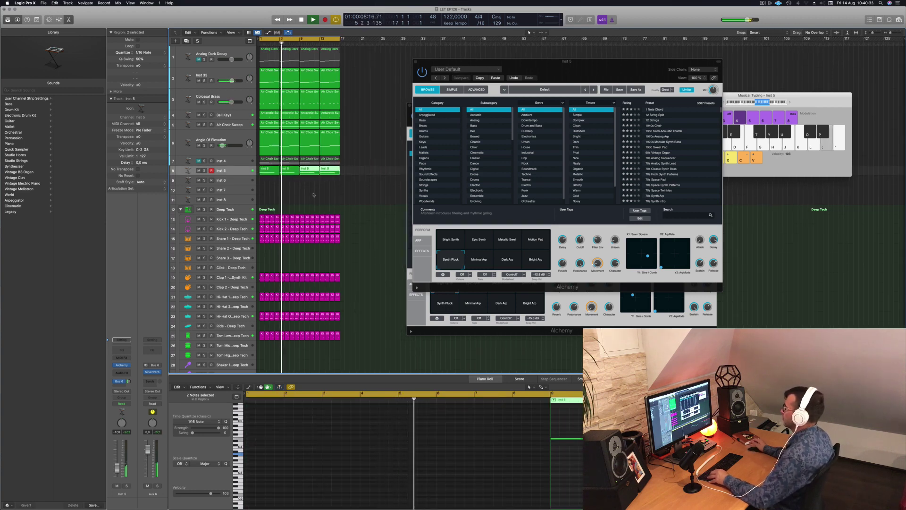
# Copy the first Inst 5 region onto the Inst 6 track at bar 1, then select Inst 6 and play from the start
pyautogui.click(268, 173)
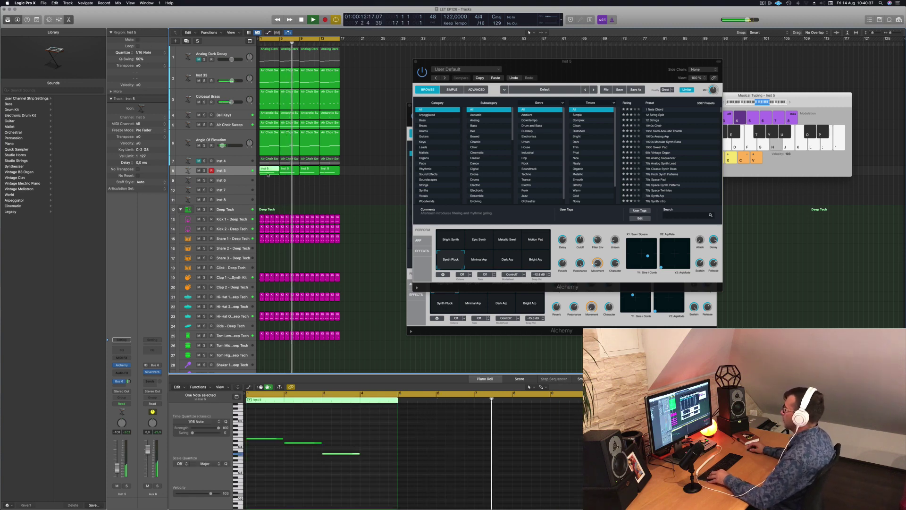
pyautogui.moveTo(268, 174); pyautogui.dragTo(267, 182)
pyautogui.press('space')
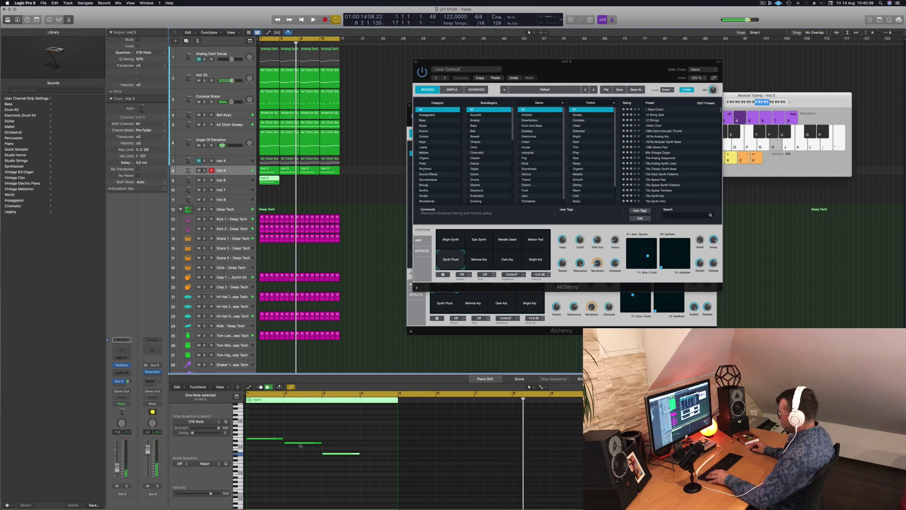
pyautogui.click(292, 425)
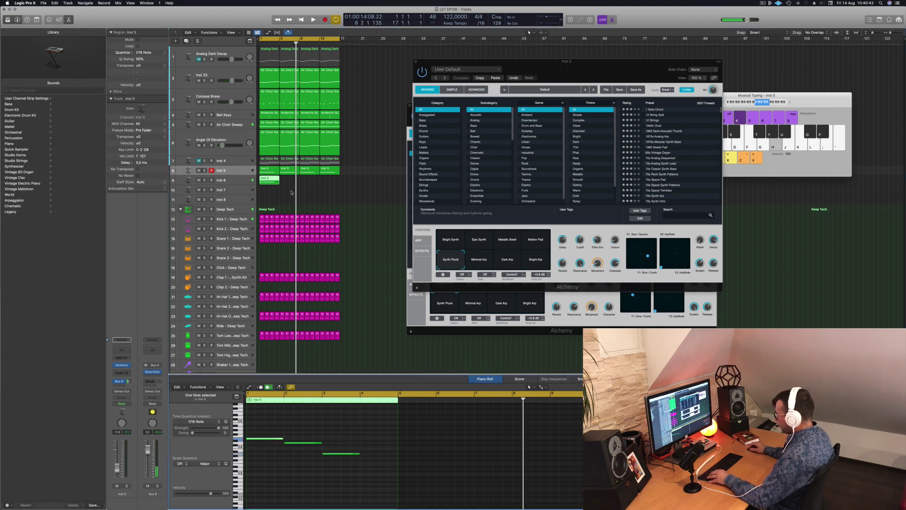
pyautogui.click(227, 180)
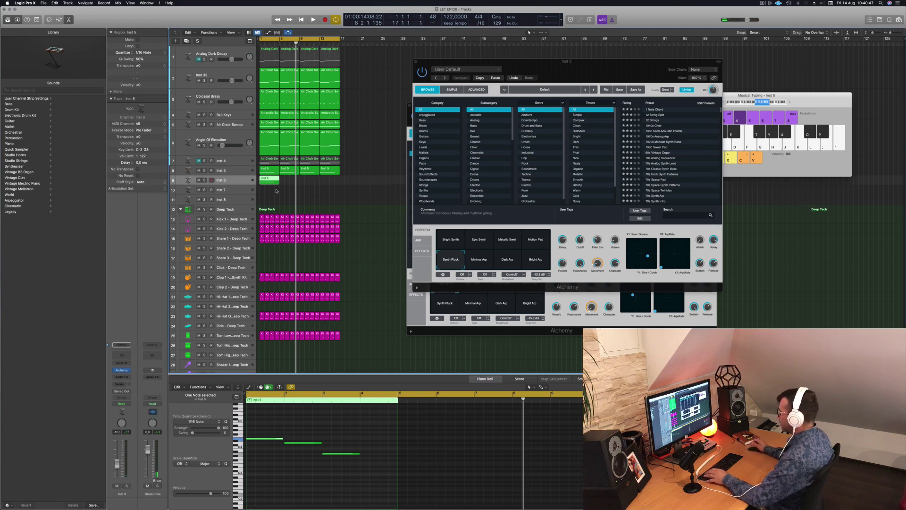
pyautogui.press('space')
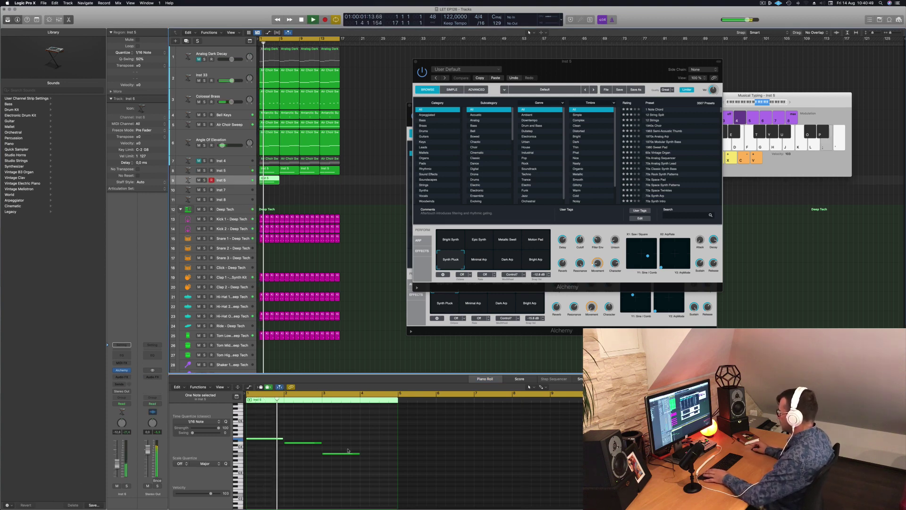
# Edit the Inst 6 region so it contains only a note filling bar 4, and restart playback
pyautogui.press('space')
pyautogui.click(310, 444)
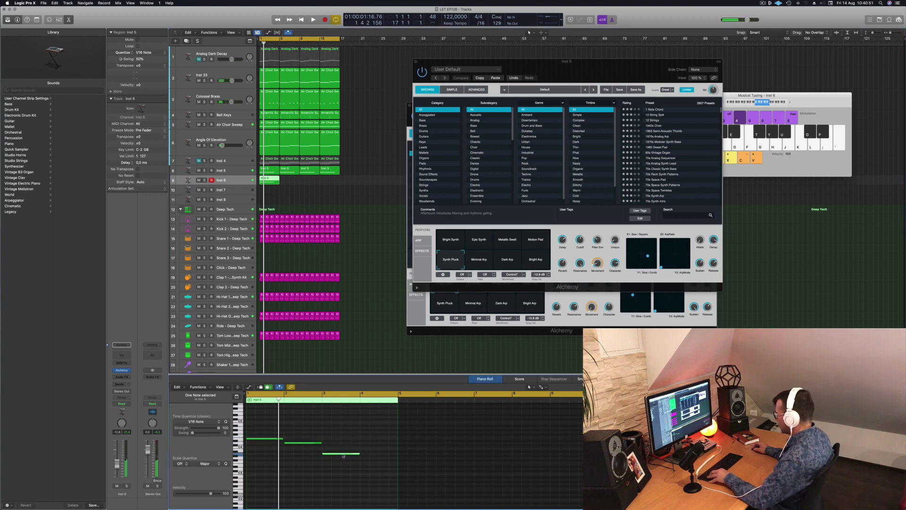
pyautogui.moveTo(343, 456); pyautogui.dragTo(283, 452)
pyautogui.press('space')
pyautogui.press('Delete')
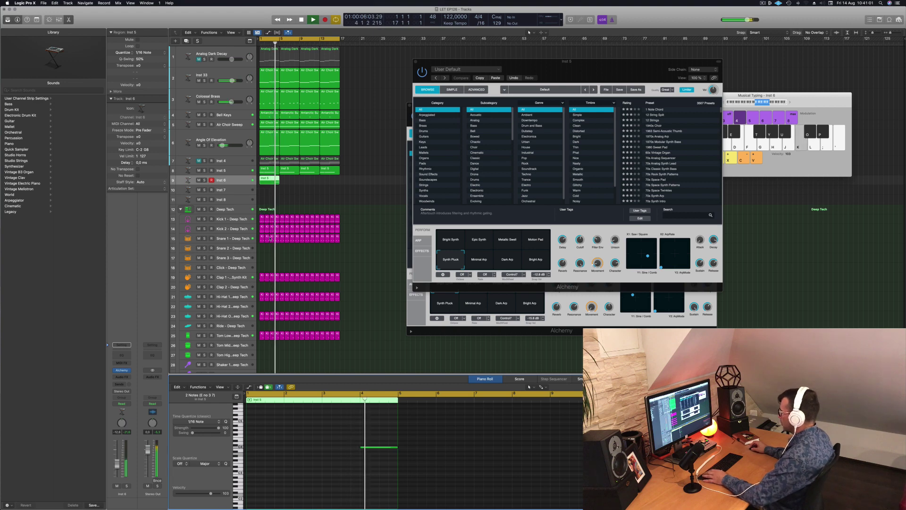
pyautogui.press('space')
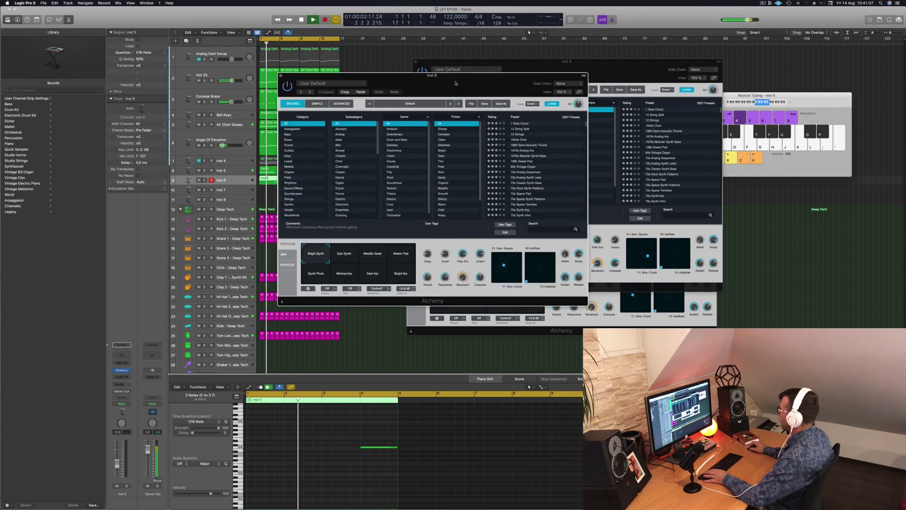
# Load the Contrapuntal preset from Alchemy's Organs category on Inst 6 and lower the bar 4 note by octaves
pyautogui.press('space')
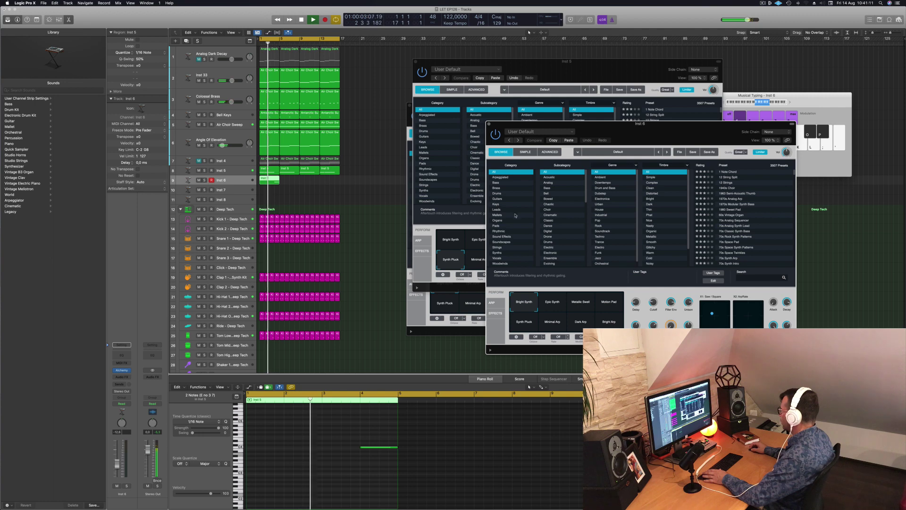
pyautogui.click(498, 220)
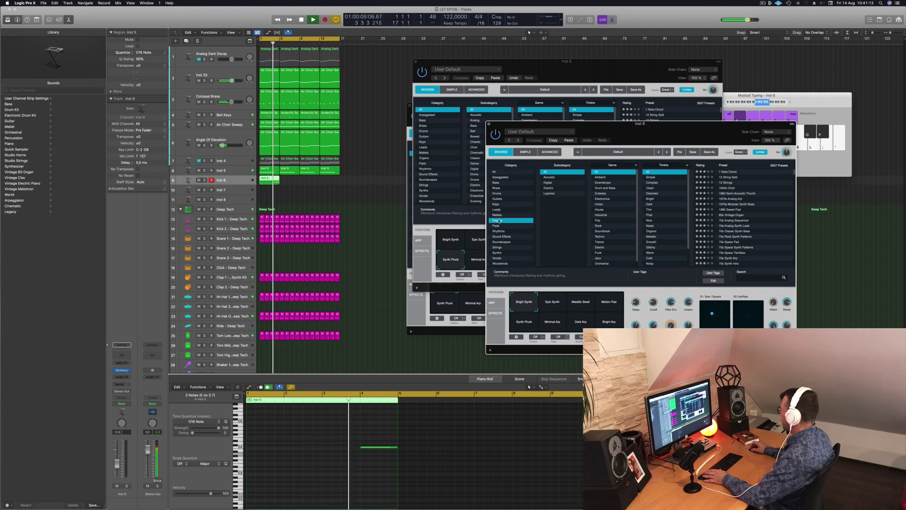
pyautogui.click(734, 220)
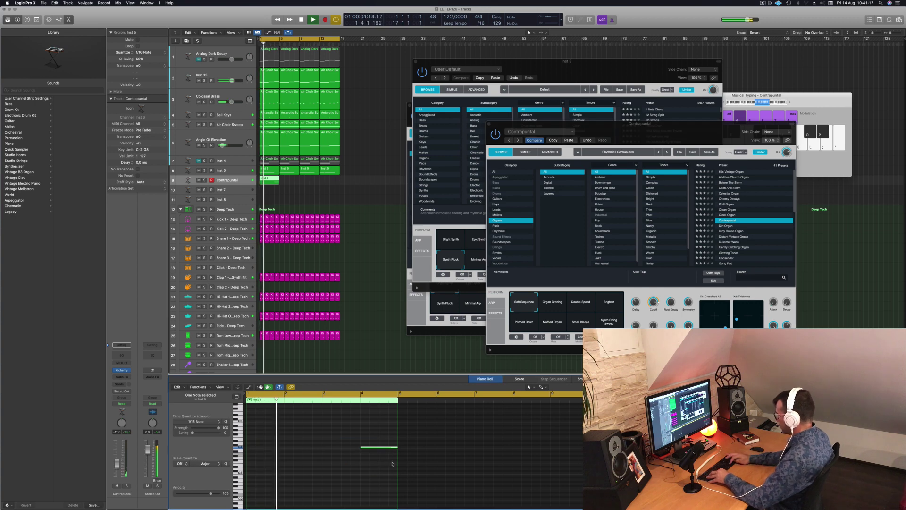
pyautogui.hotkey('alt', 'shift', 'Down')
pyautogui.press('Return')
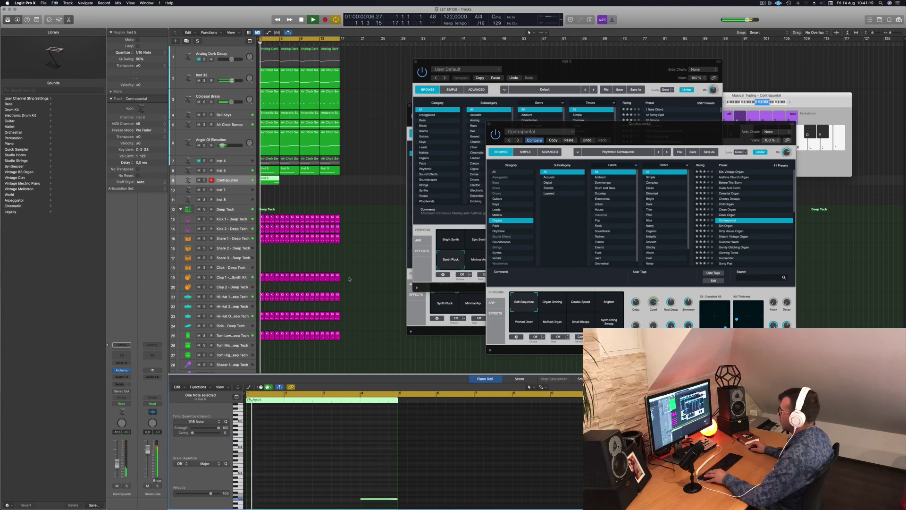
# Add a send to Bus 6 on the Contrapuntal track, raise its send level and play from the start
pyautogui.click(121, 385)
pyautogui.moveTo(137, 392)
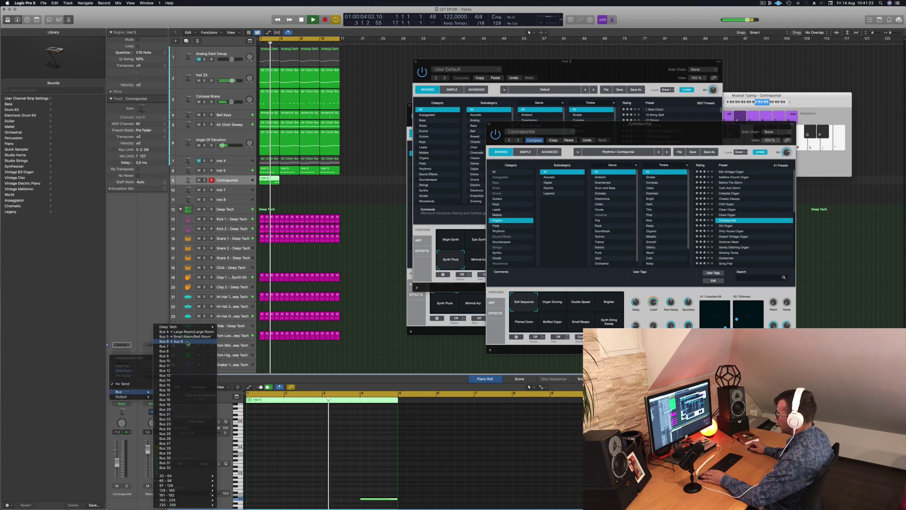
pyautogui.click(188, 342)
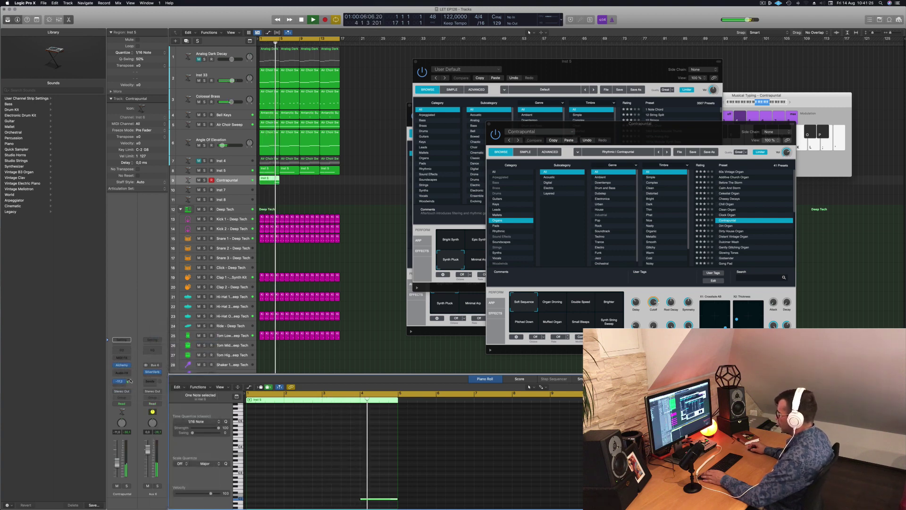
pyautogui.press('Return')
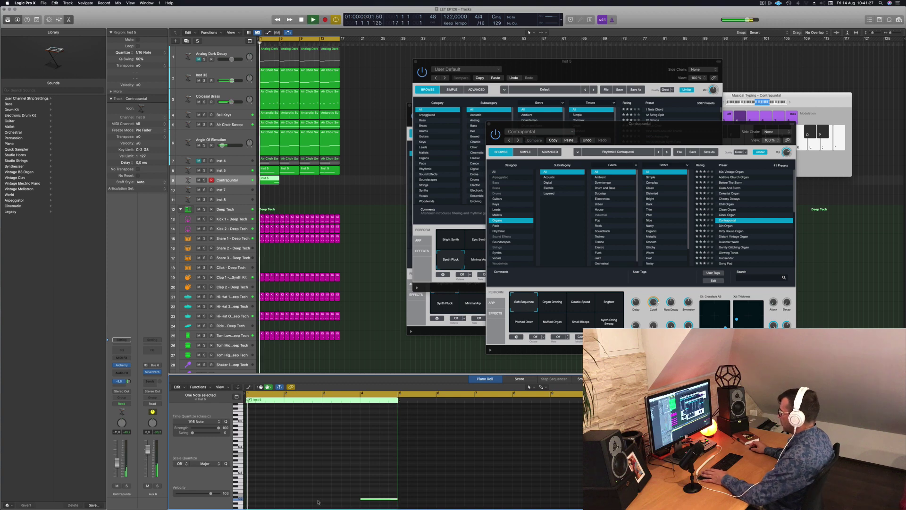
# Switch Alchemy to the Dirt Organ preset and raise the bar 4 note to a higher octave
pyautogui.click(729, 226)
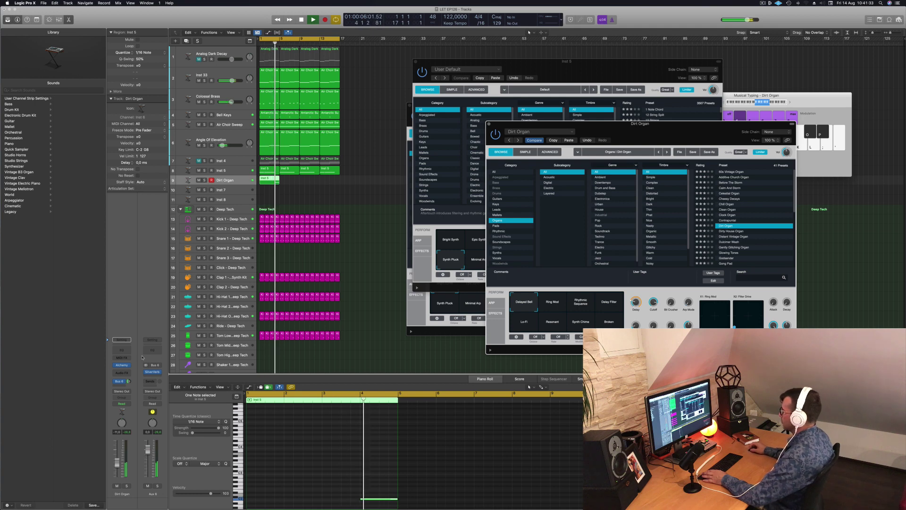
pyautogui.click(394, 353)
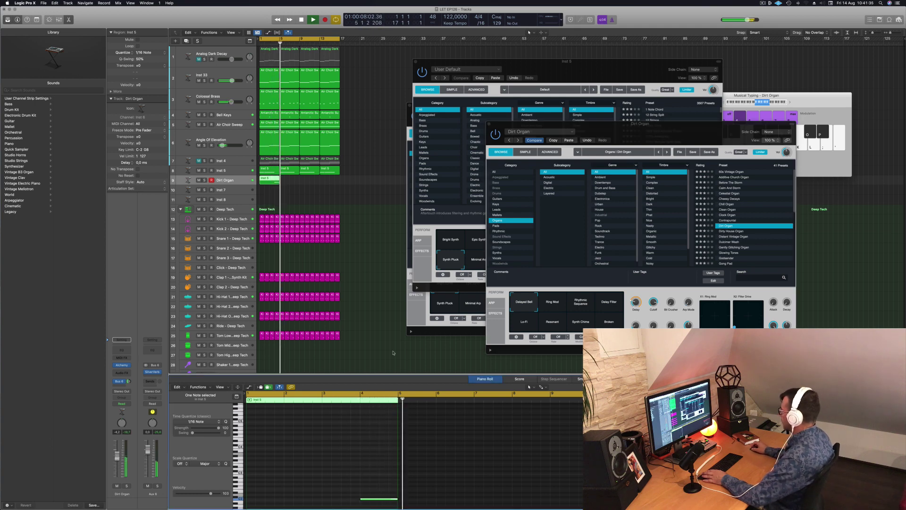
pyautogui.moveTo(330, 466); pyautogui.dragTo(390, 498)
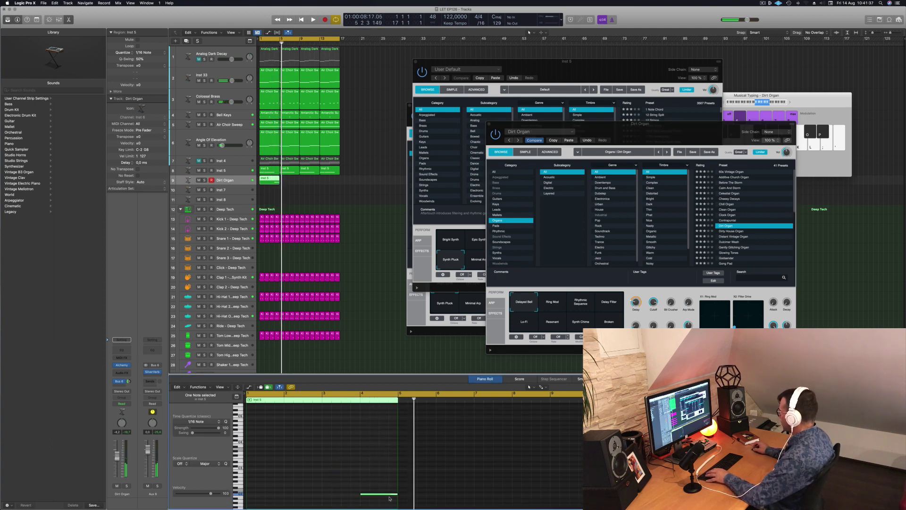
pyautogui.press('space')
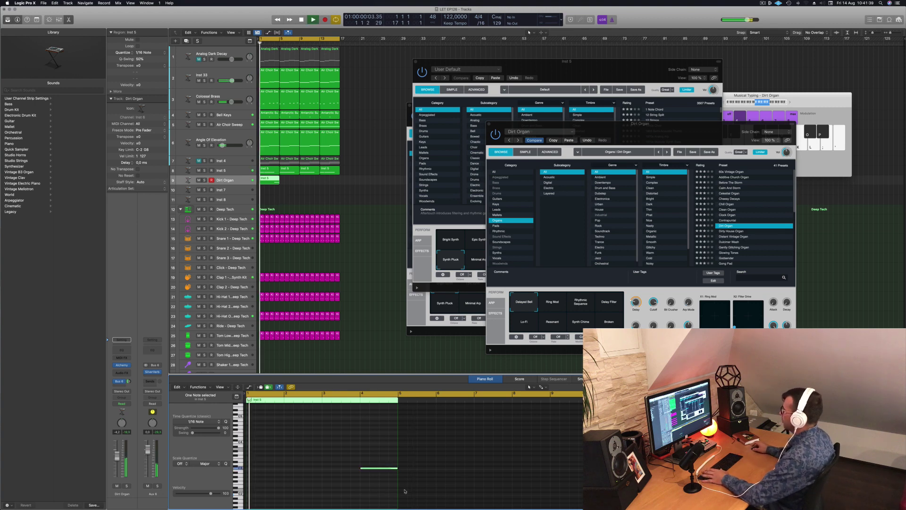
# Move the Dirt Organ Alchemy window clear of the preset list and load the Godsender organ preset
pyautogui.moveTo(702, 138); pyautogui.dragTo(635, 114)
pyautogui.scroll(-3, 682, 207)
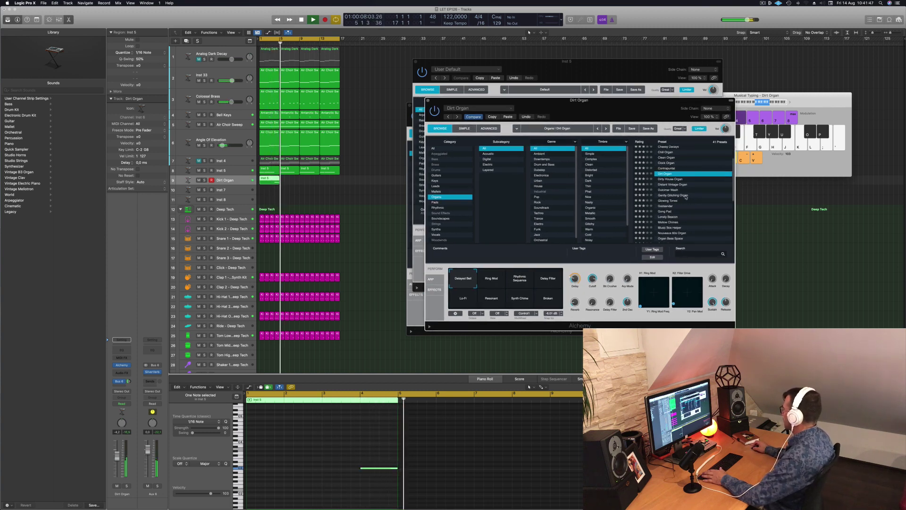
pyautogui.click(670, 206)
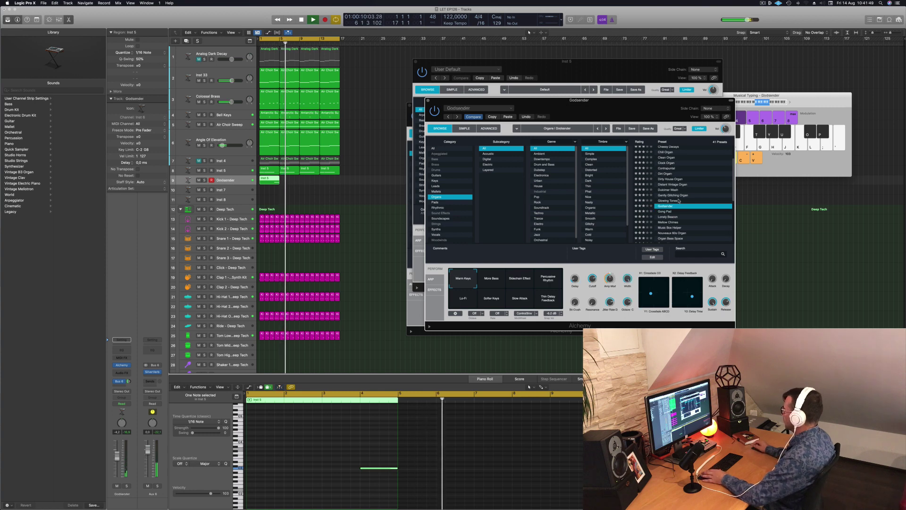
# Duplicate the four-bar region on the Godsender track until its copies reach bar 17, then clear the selection
pyautogui.moveTo(268, 180); pyautogui.dragTo(311, 180)
pyautogui.keyDown('shift'); pyautogui.click(270, 180); pyautogui.keyUp('shift')
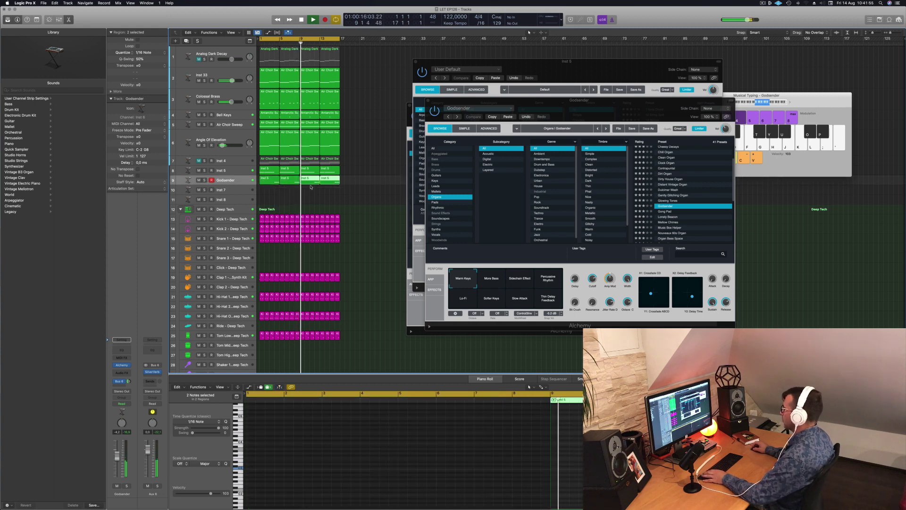
pyautogui.click(292, 191)
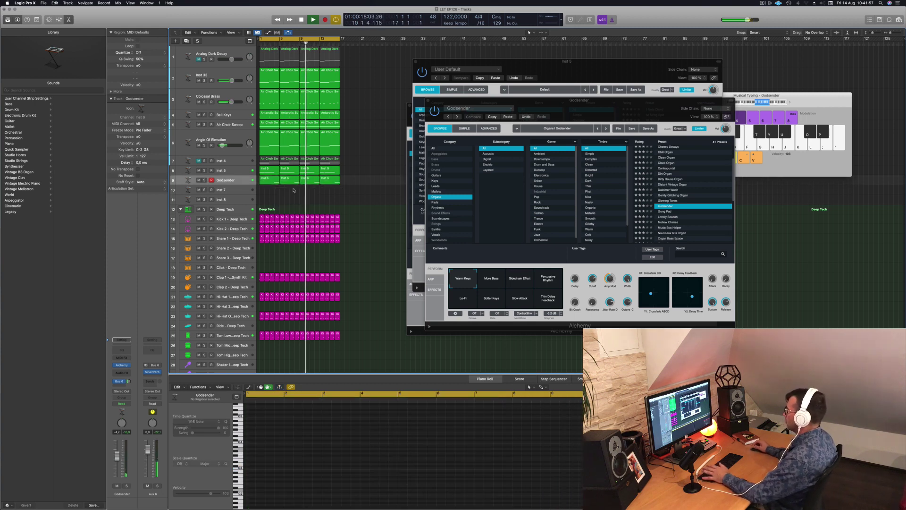
# Restart playback from bar 1 and lower the Godsender track's volume to balance it with the mix
pyautogui.press('space')
pyautogui.press('Return')
pyautogui.press('space')
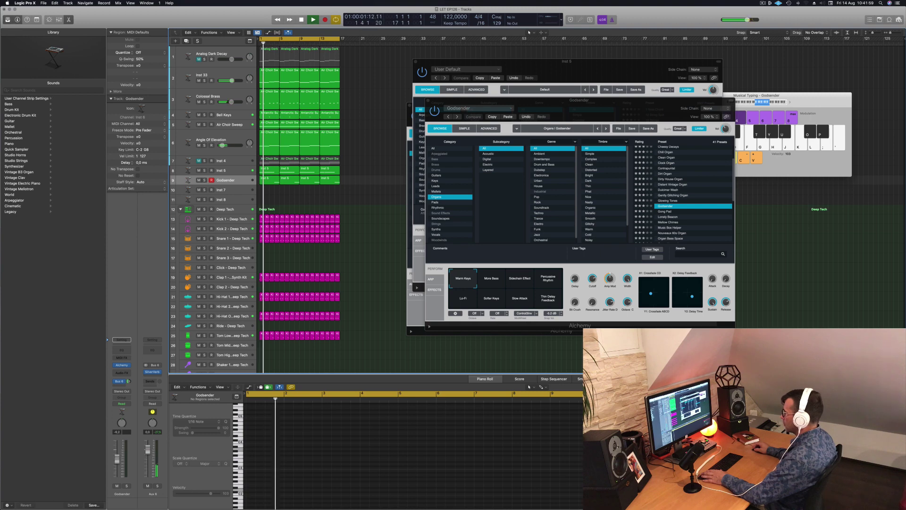
pyautogui.moveTo(117, 459); pyautogui.dragTo(117, 463)
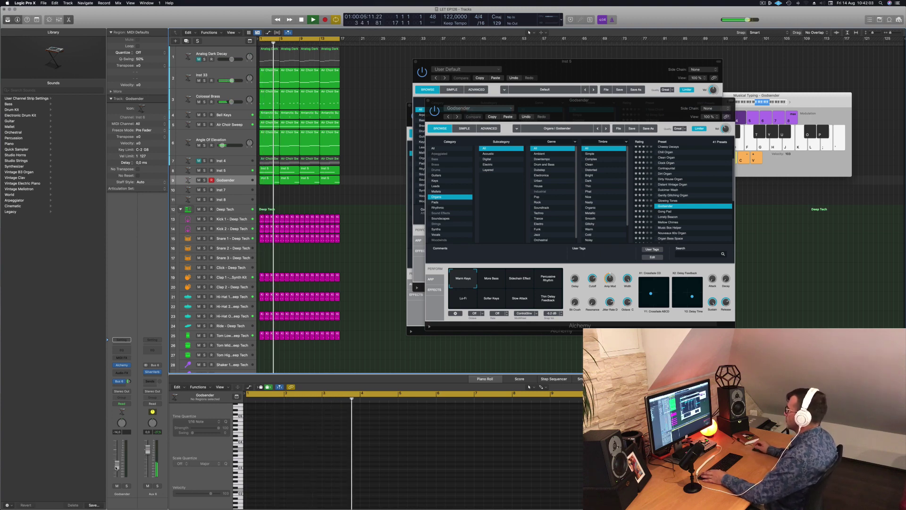
pyautogui.moveTo(116, 468); pyautogui.dragTo(116, 464)
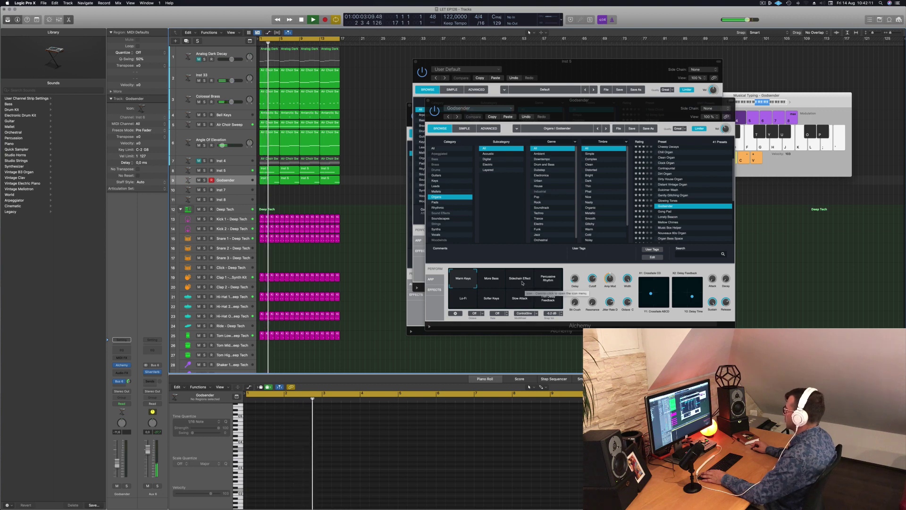
# Audition the Percussive Rhythm, Softer Keys and Slow Attack snapshots of the Godsender preset during playback and settle on Softer Keys
pyautogui.click(549, 279)
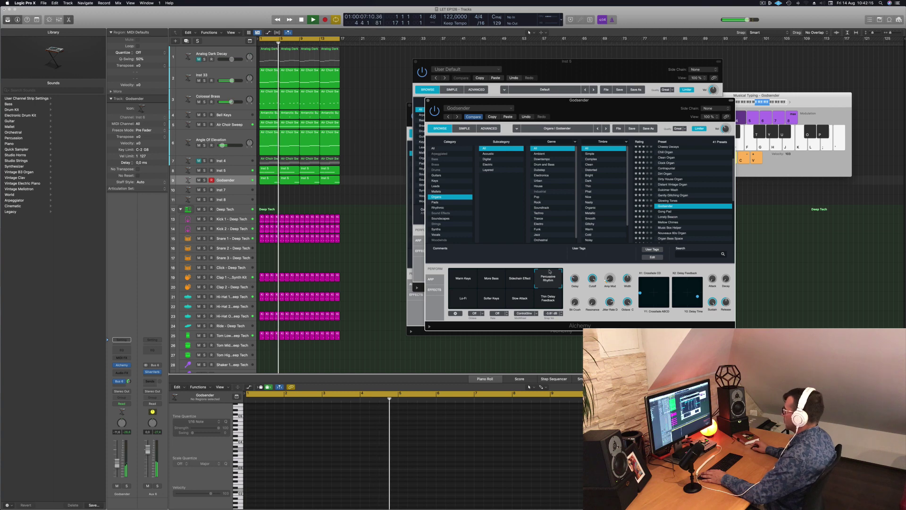
pyautogui.click(488, 302)
pyautogui.press('Return')
pyautogui.press('space')
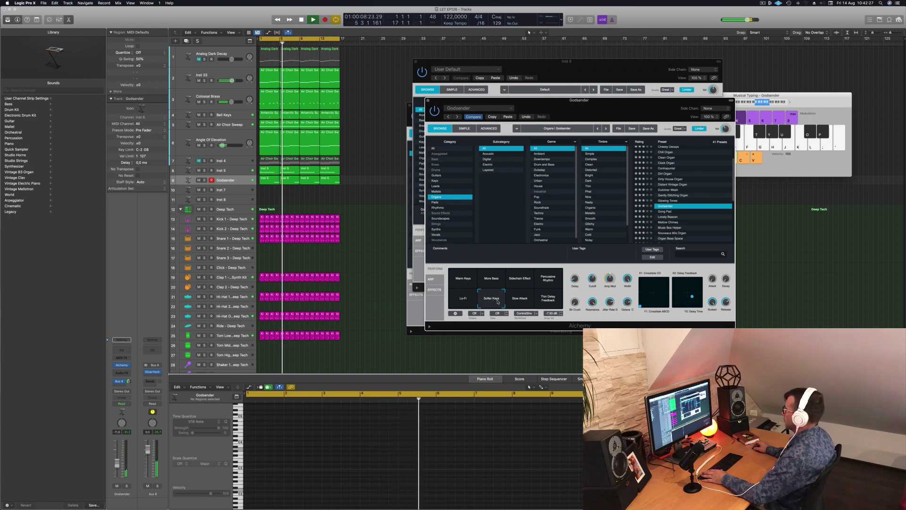
pyautogui.click(520, 298)
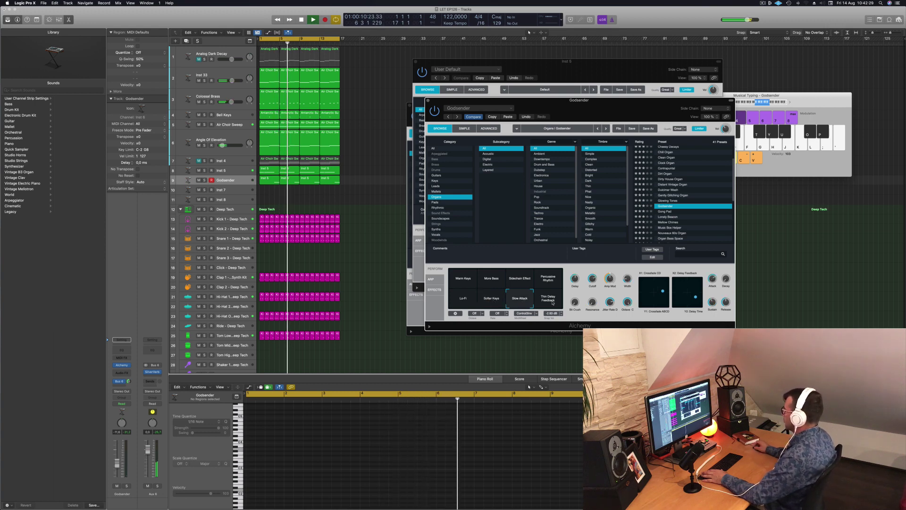
pyautogui.click(492, 298)
# Close all open Alchemy windows and stop playback
pyautogui.moveTo(464, 99); pyautogui.dragTo(423, 104)
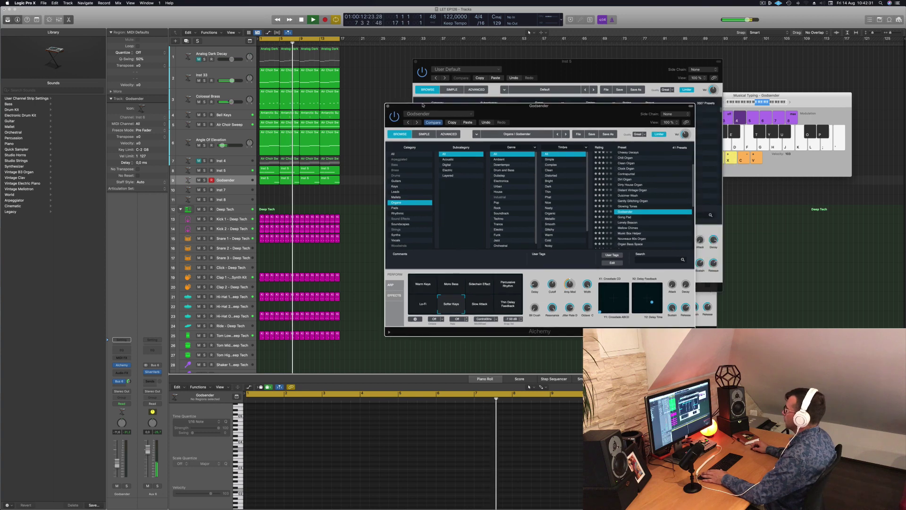
pyautogui.click(388, 105)
pyautogui.moveTo(422, 62); pyautogui.dragTo(400, 68)
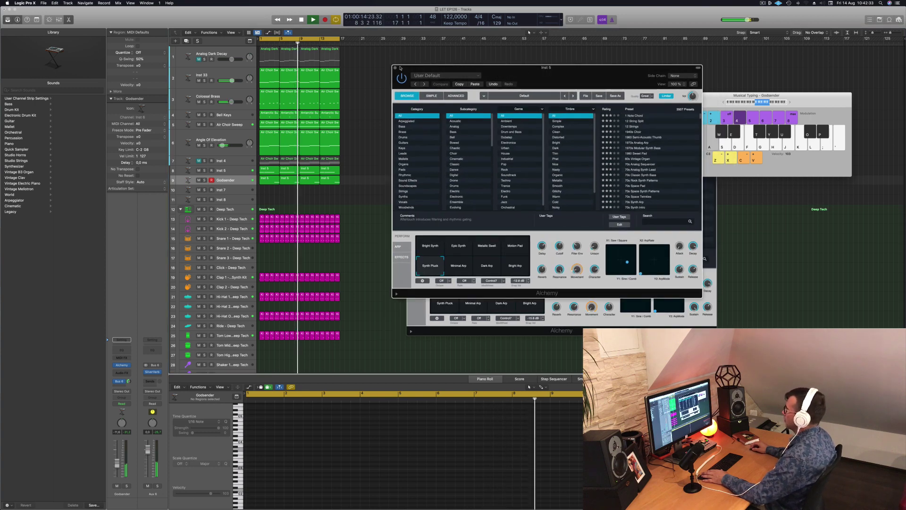
pyautogui.click(401, 68)
pyautogui.press('space')
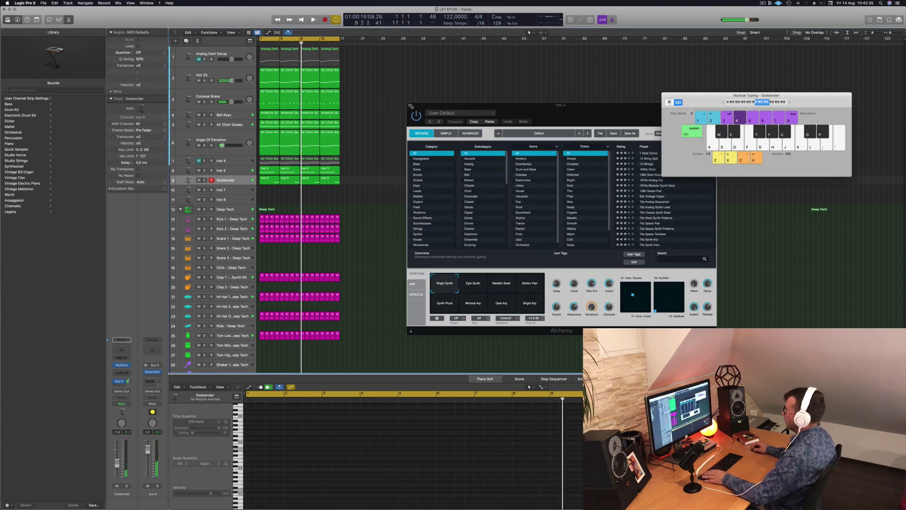
pyautogui.click(411, 105)
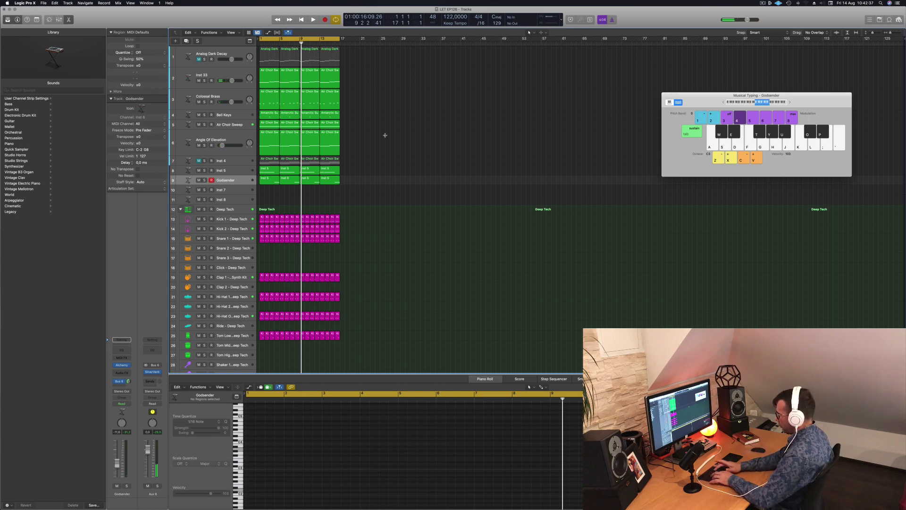
# Select all regions in the arrangement and repeat the 16-bar section three times so it reaches bar 65
pyautogui.press('super+a')
pyautogui.press('super+r')
pyautogui.press('super+r')
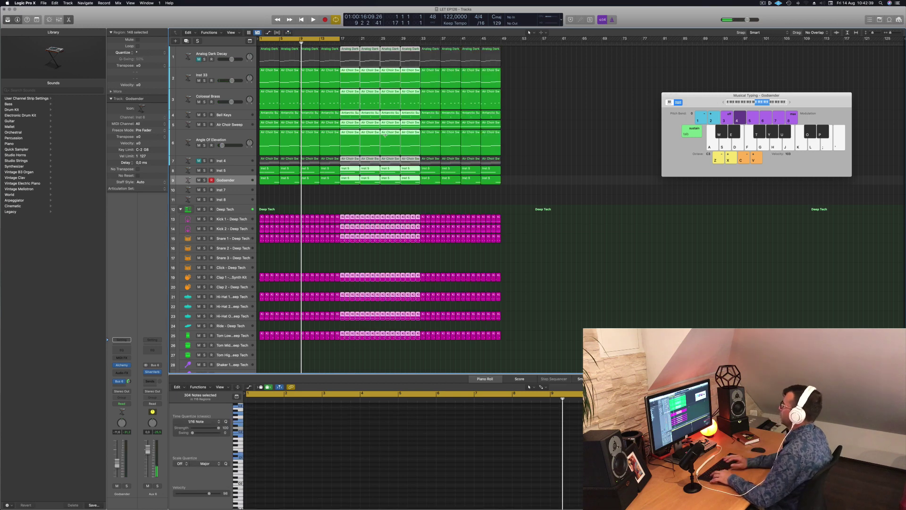
pyautogui.press('super+r')
# Extend the cycle range to bar 65, clear the region selection and play the arrangement from bar 1
pyautogui.press('Return')
pyautogui.press('space')
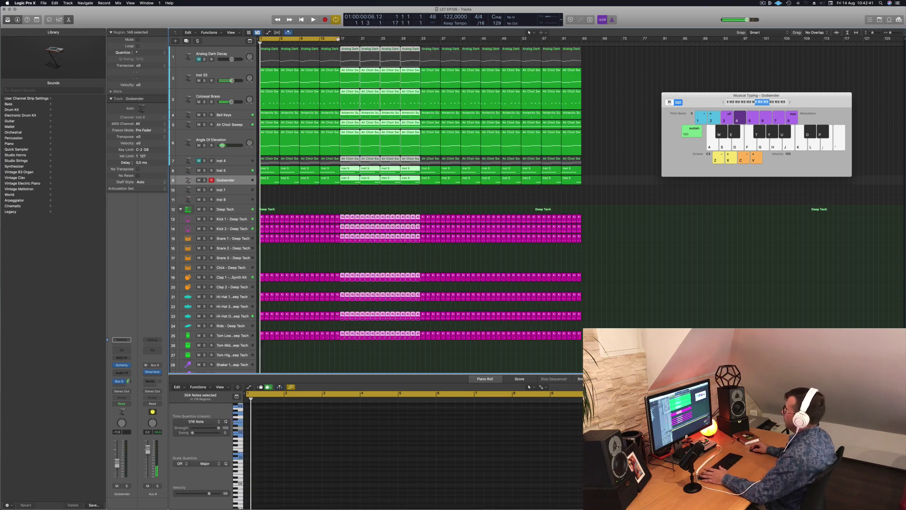
pyautogui.moveTo(340, 39); pyautogui.dragTo(581, 54)
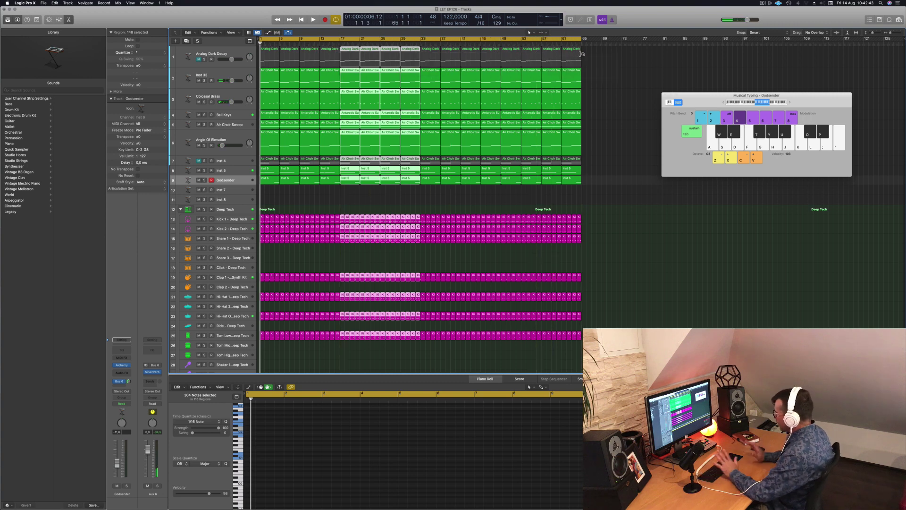
pyautogui.click(438, 213)
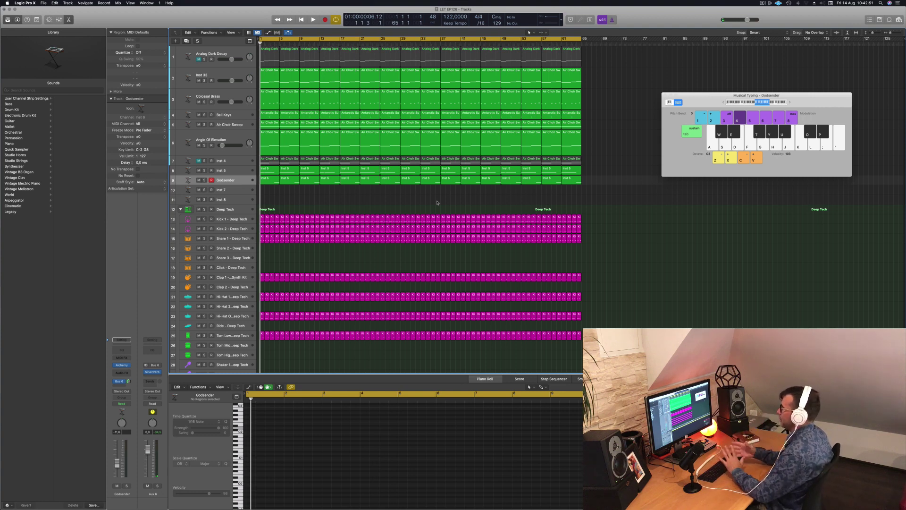
pyautogui.press('space')
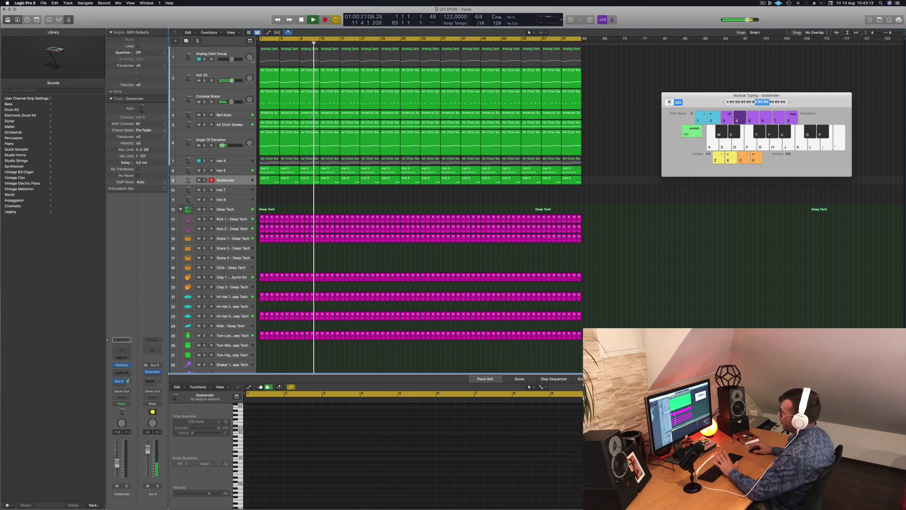
pyautogui.press('a')
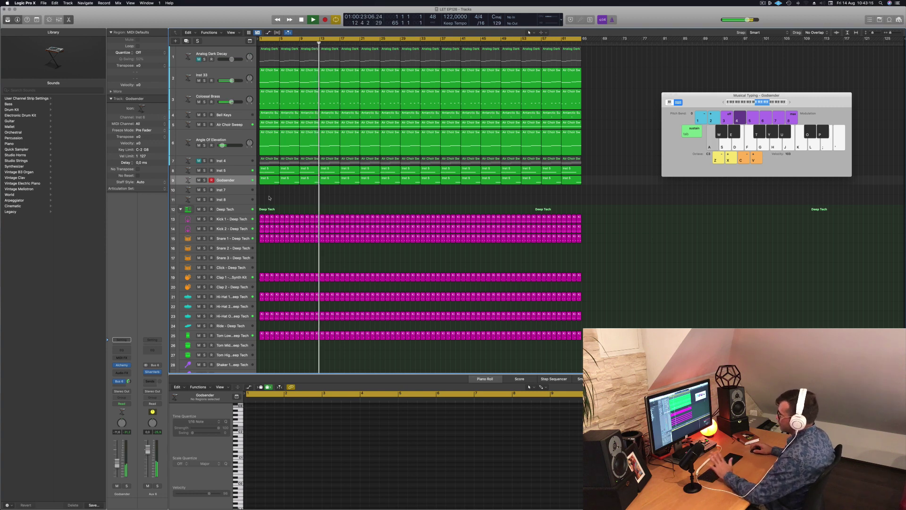
# Open the SilverVerb on the aux fed by the Inst 5 track's send and move its window clear of the tracks
pyautogui.click(228, 171)
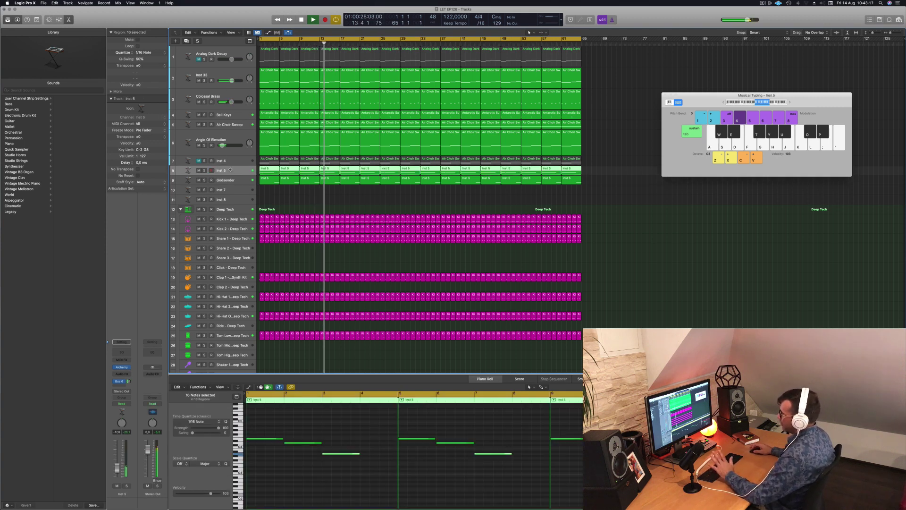
pyautogui.click(119, 380)
pyautogui.click(152, 372)
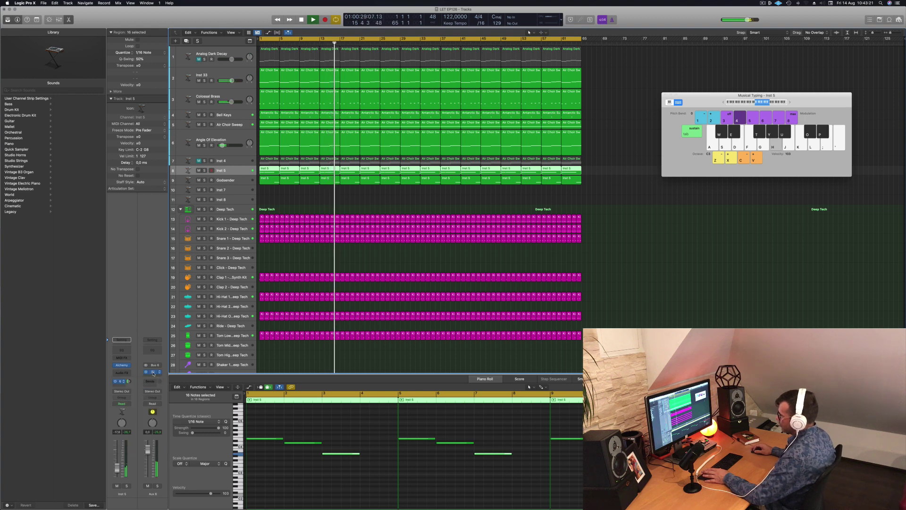
pyautogui.click(152, 372)
pyautogui.moveTo(590, 102); pyautogui.dragTo(705, 109)
pyautogui.click(136, 288)
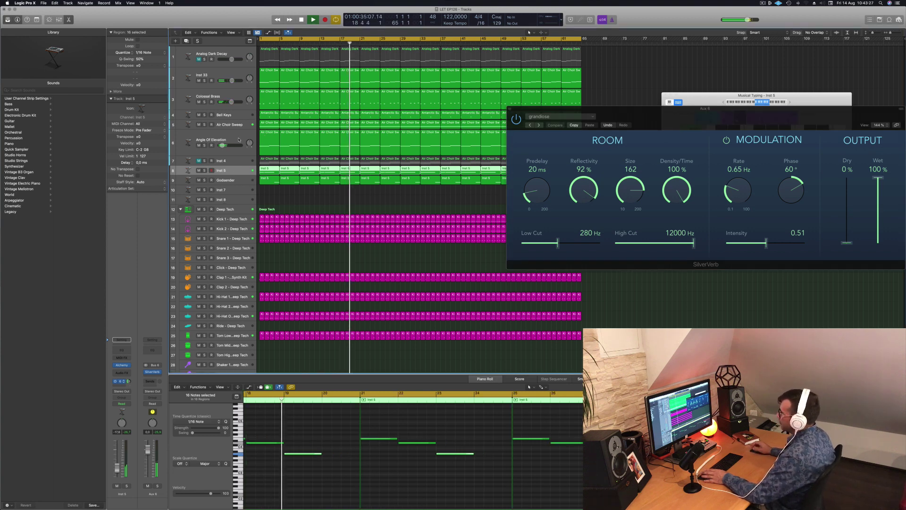
# Solo the Air Choir Sweep track briefly to hear it alone, restore the full mix and select the Bell Keys track
pyautogui.click(232, 125)
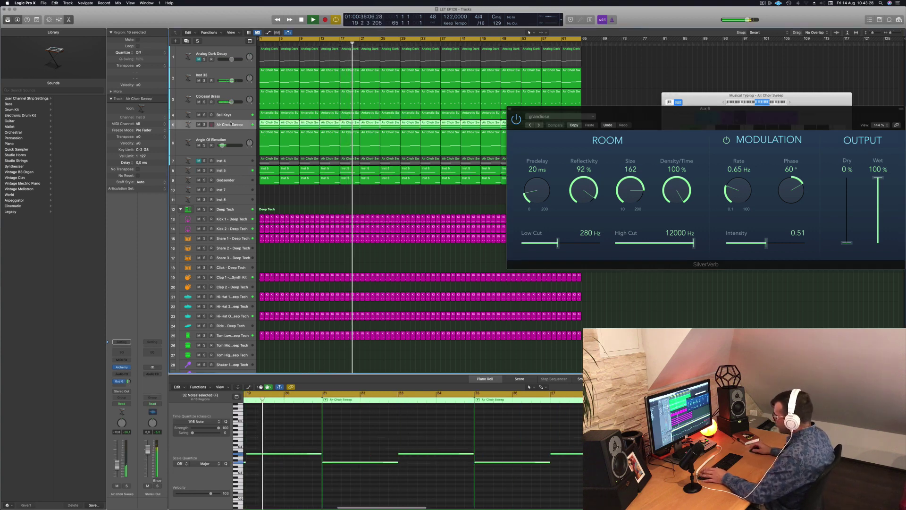
pyautogui.click(205, 125)
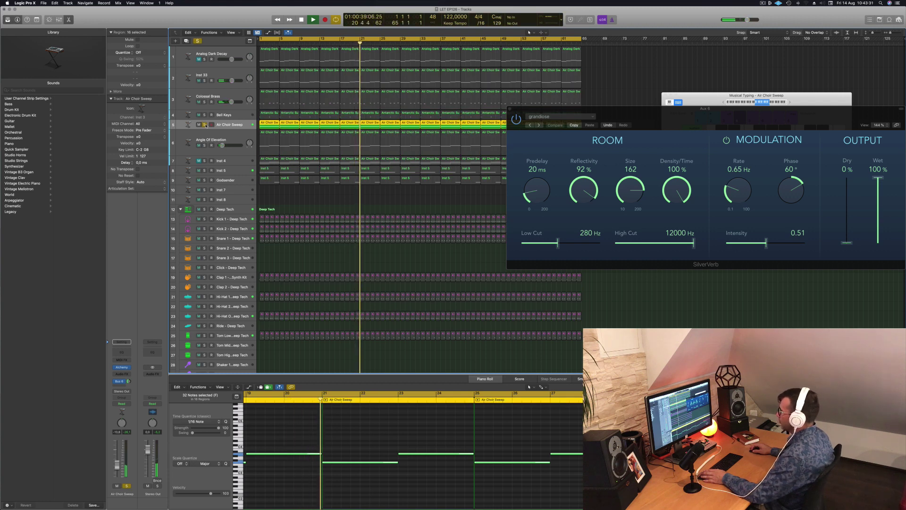
pyautogui.click(205, 124)
pyautogui.click(245, 116)
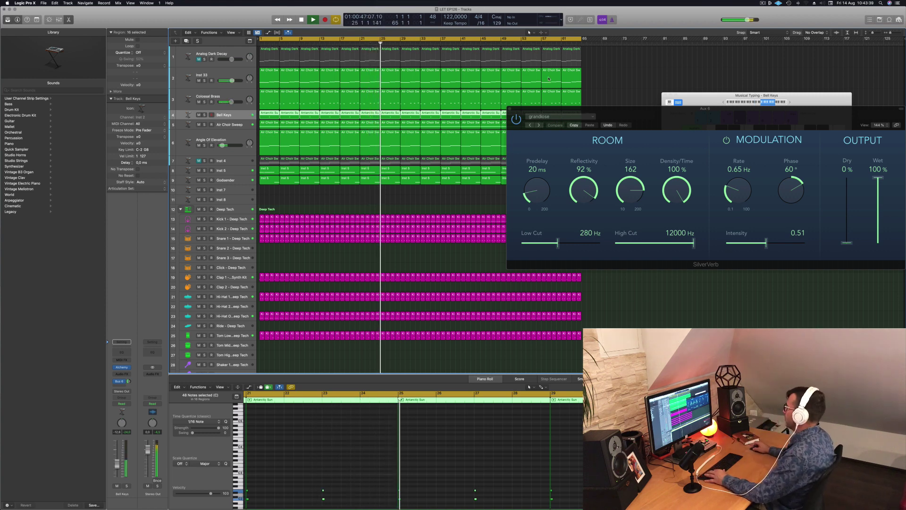
# Close the SilverVerb and Musical Typing windows, clear the region selection and open the mixer to view its channel strips
pyautogui.moveTo(523, 112); pyautogui.dragTo(442, 106)
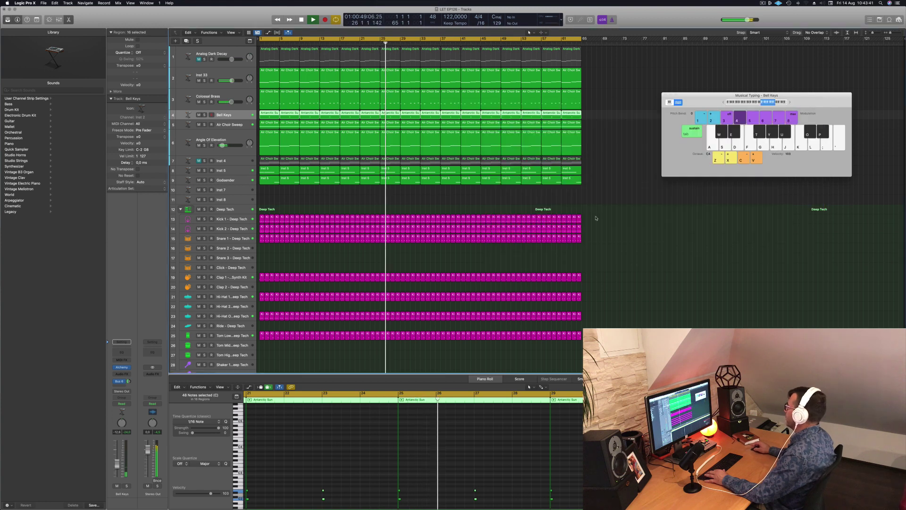
pyautogui.click(428, 102)
pyautogui.click(638, 204)
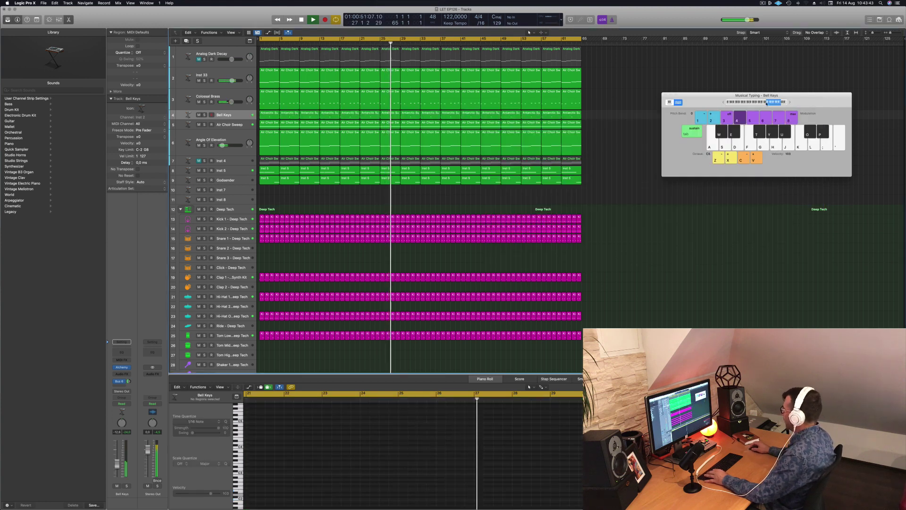
pyautogui.press('super+k')
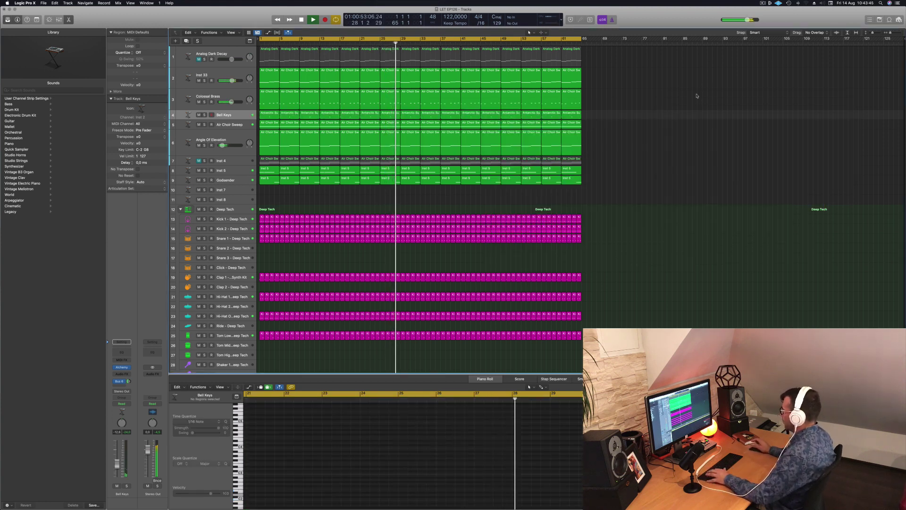
pyautogui.press('x')
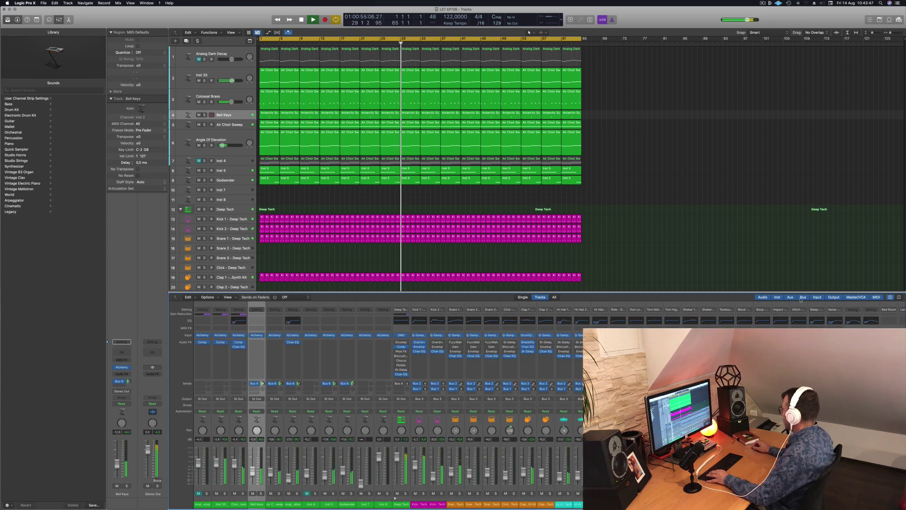
pyautogui.hscroll(3, 265, 373)
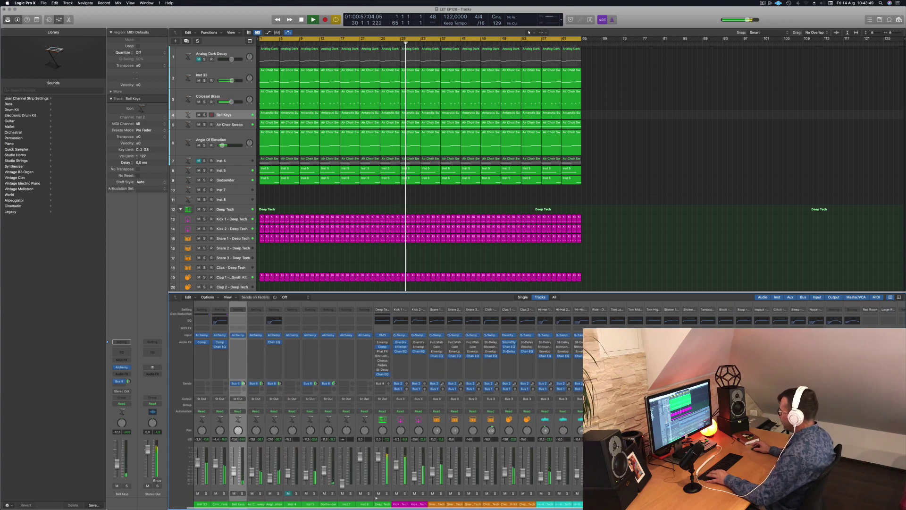
pyautogui.hscroll(2, 265, 373)
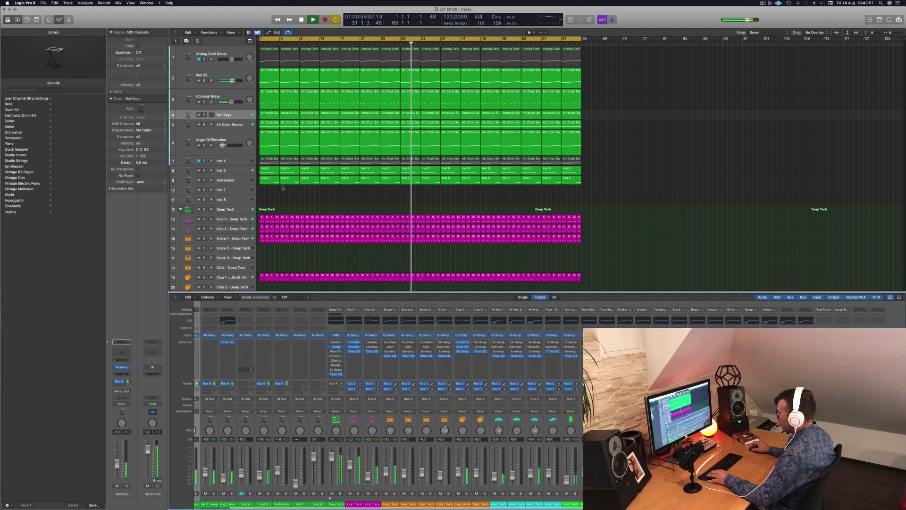
# Bring up the reverb aux fed by the Bell Keys track's send and check its contribution with the aux mute
pyautogui.click(243, 116)
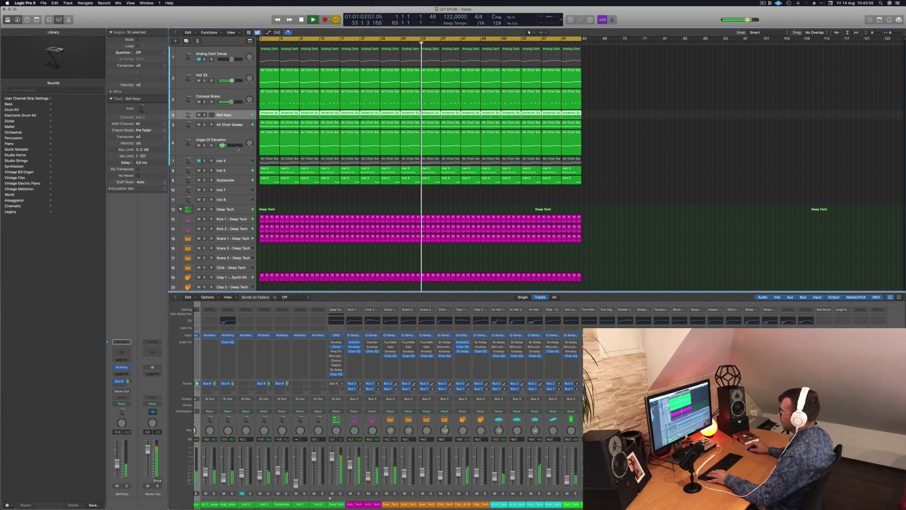
pyautogui.click(118, 381)
pyautogui.click(116, 398)
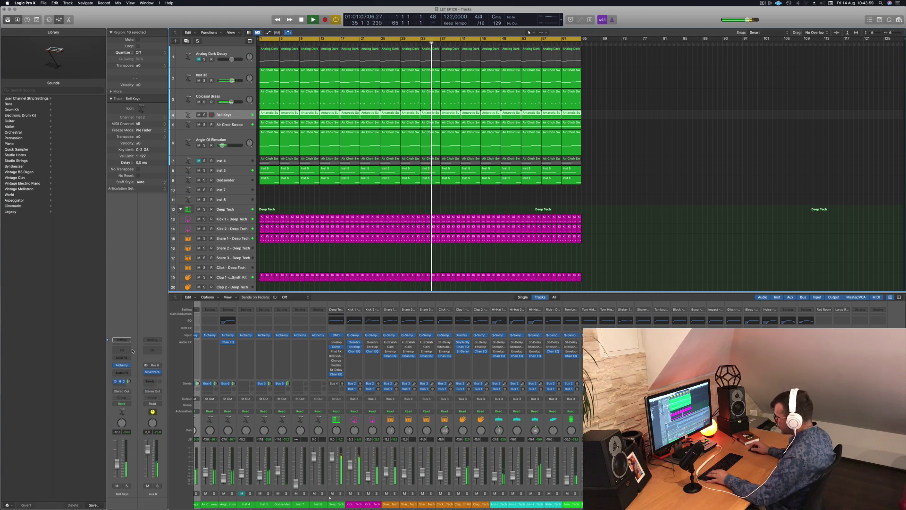
pyautogui.click(148, 486)
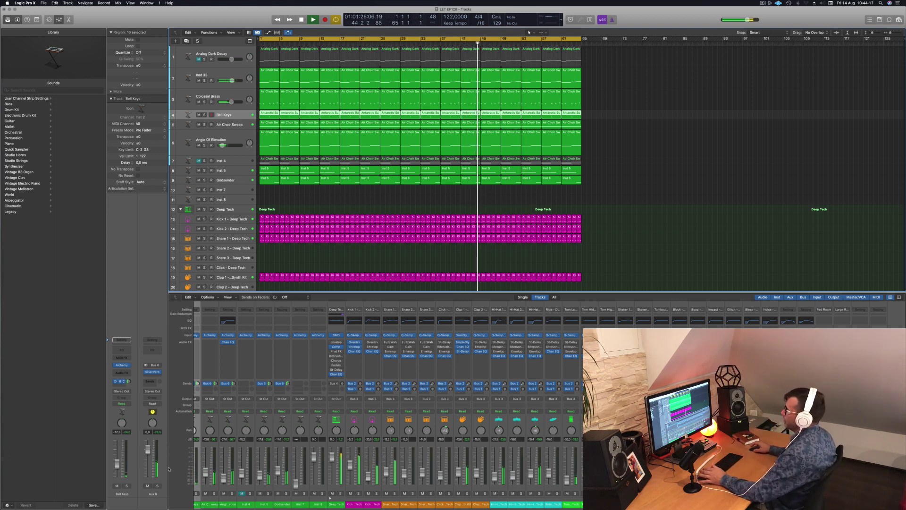
# Inspect the Compressor on the Colossal Brass track, keep its window clear of the track headers, and select the Inst 33 track
pyautogui.click(238, 134)
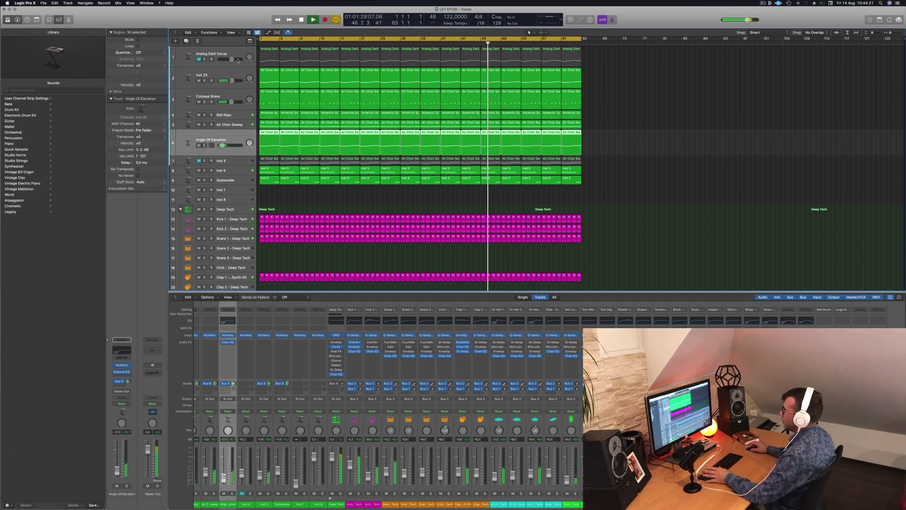
pyautogui.click(231, 96)
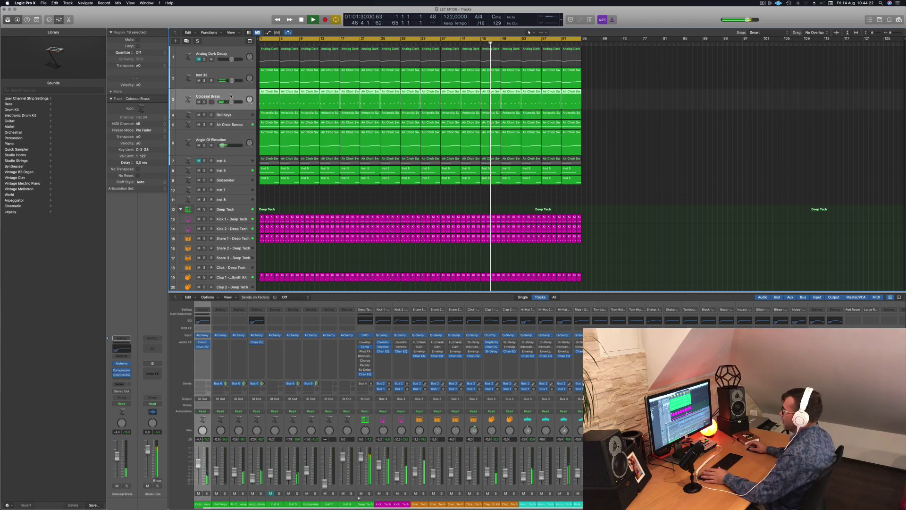
pyautogui.click(122, 371)
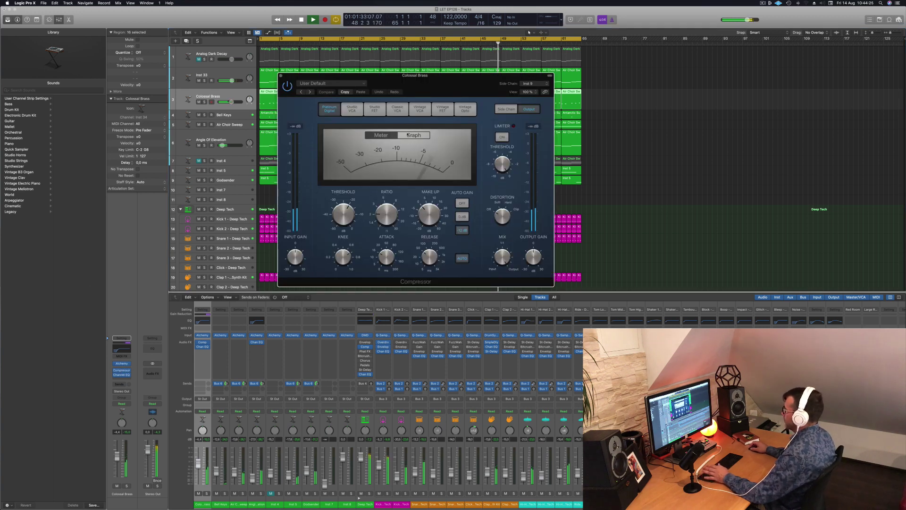
pyautogui.moveTo(455, 87); pyautogui.dragTo(551, 130)
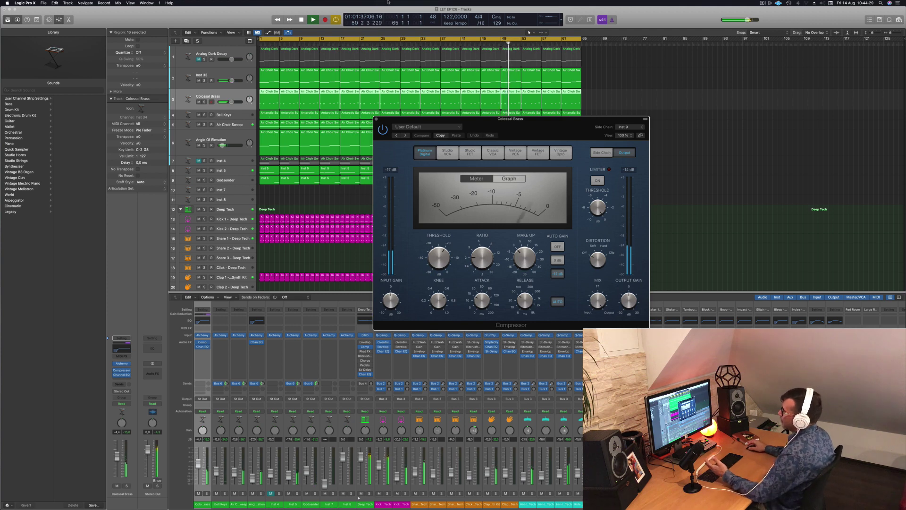
pyautogui.click(219, 71)
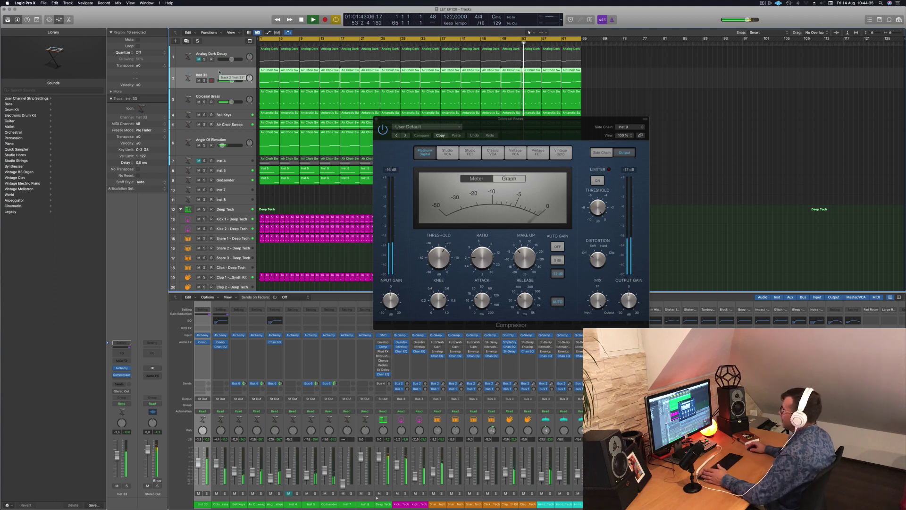
pyautogui.moveTo(561, 127); pyautogui.dragTo(542, 125)
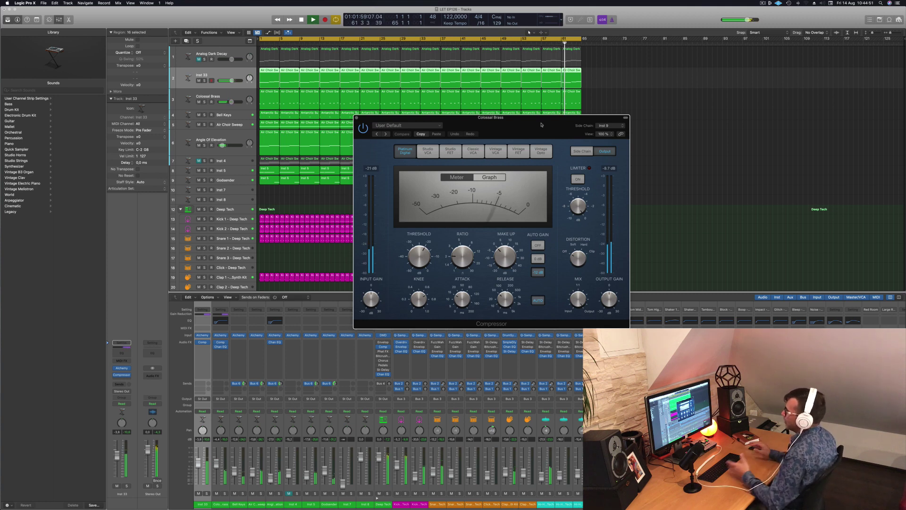
pyautogui.click(318, 113)
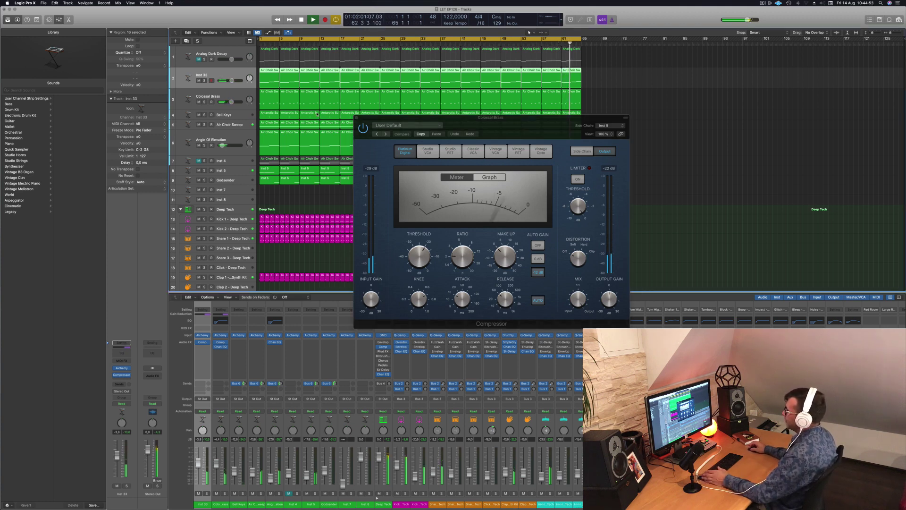
# Close the Compressor window and solo the Inst 33 track briefly to hear it alone, restoring the full mix
pyautogui.click(357, 118)
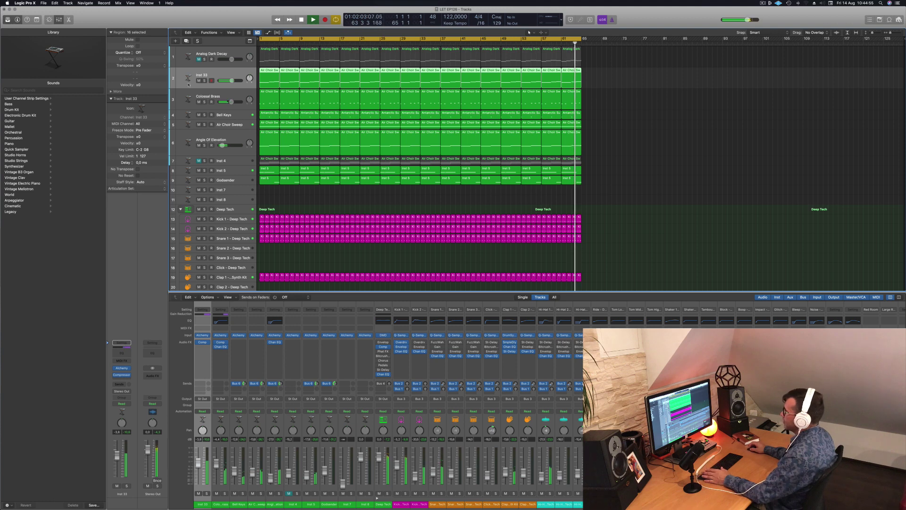
pyautogui.click(204, 80)
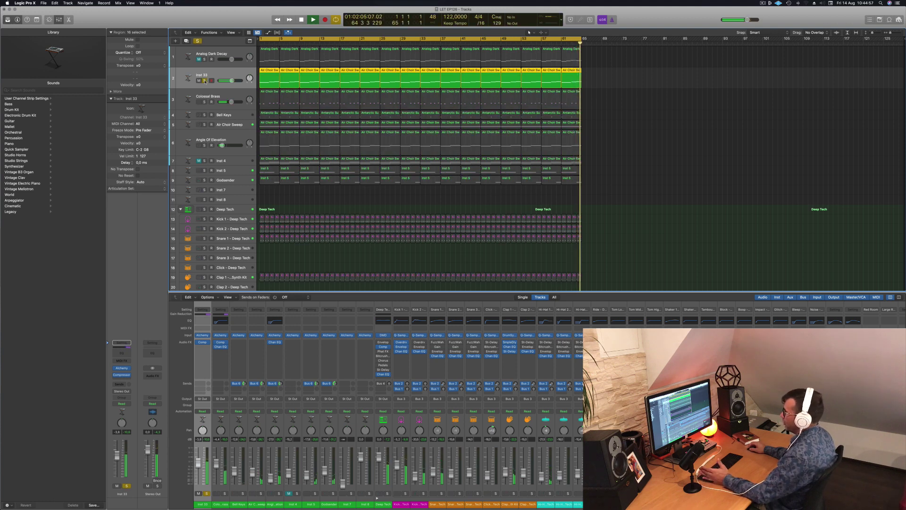
pyautogui.click(205, 81)
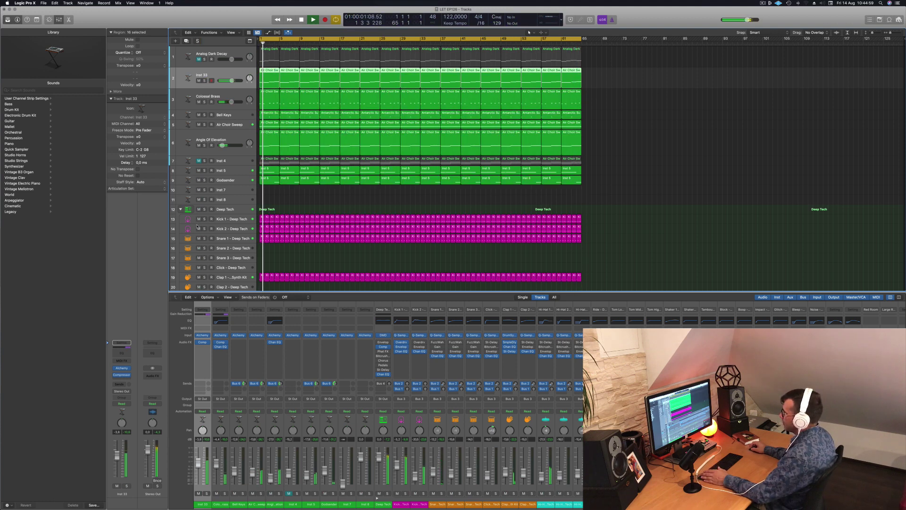
# Solo Kick 1 - Deep Tech together with Inst 33 to hear how they interact, and clear all solos
pyautogui.click(205, 219)
pyautogui.click(205, 80)
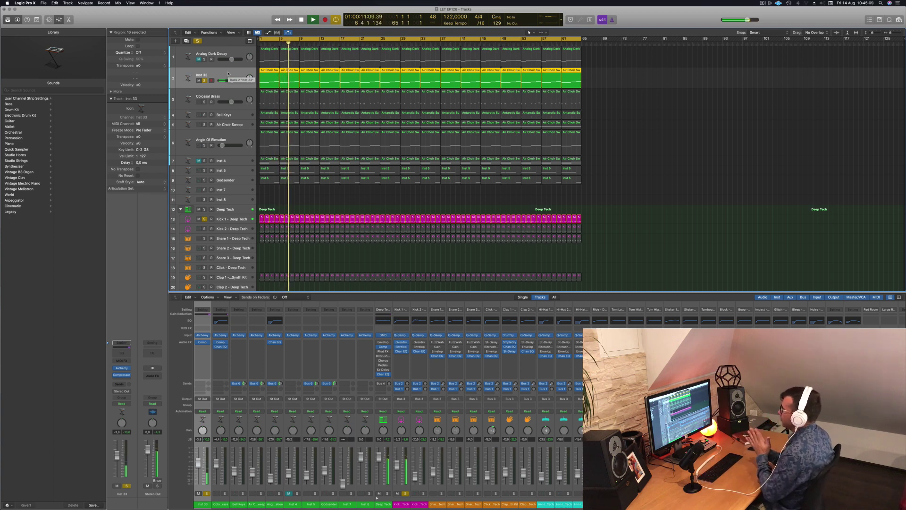
pyautogui.click(204, 80)
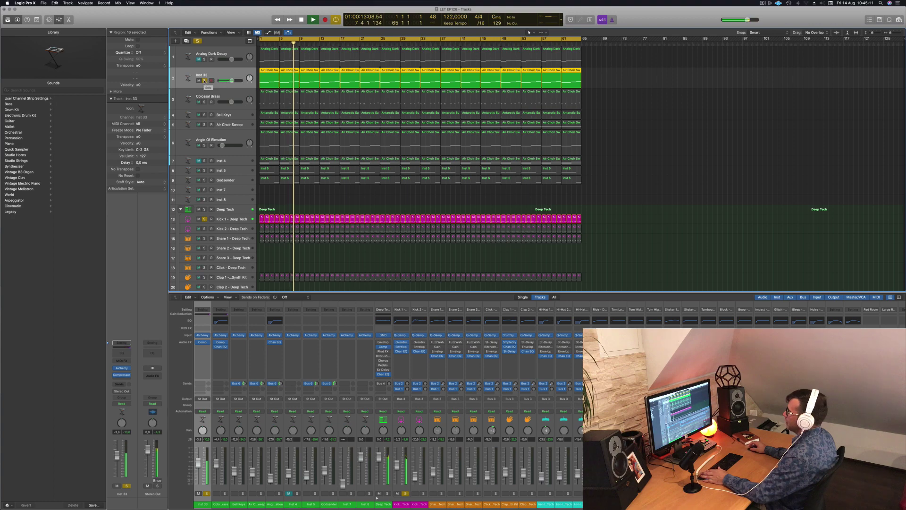
pyautogui.click(197, 40)
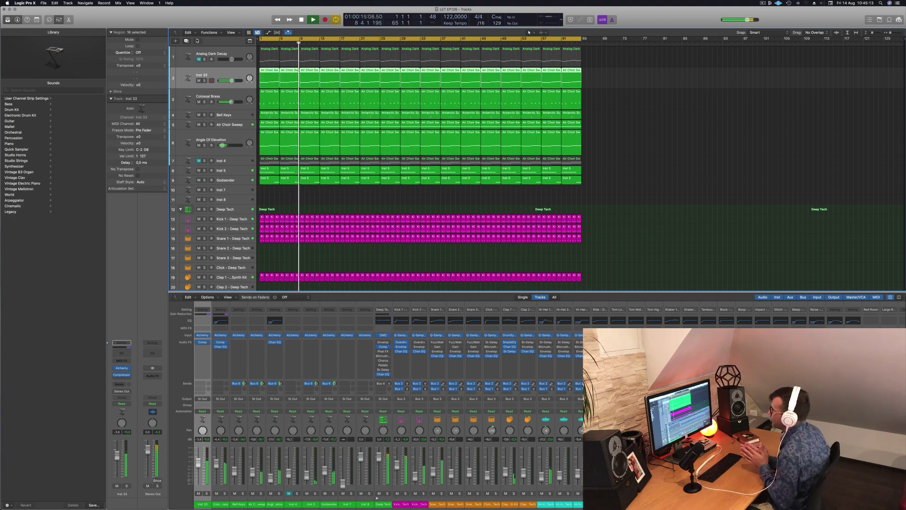